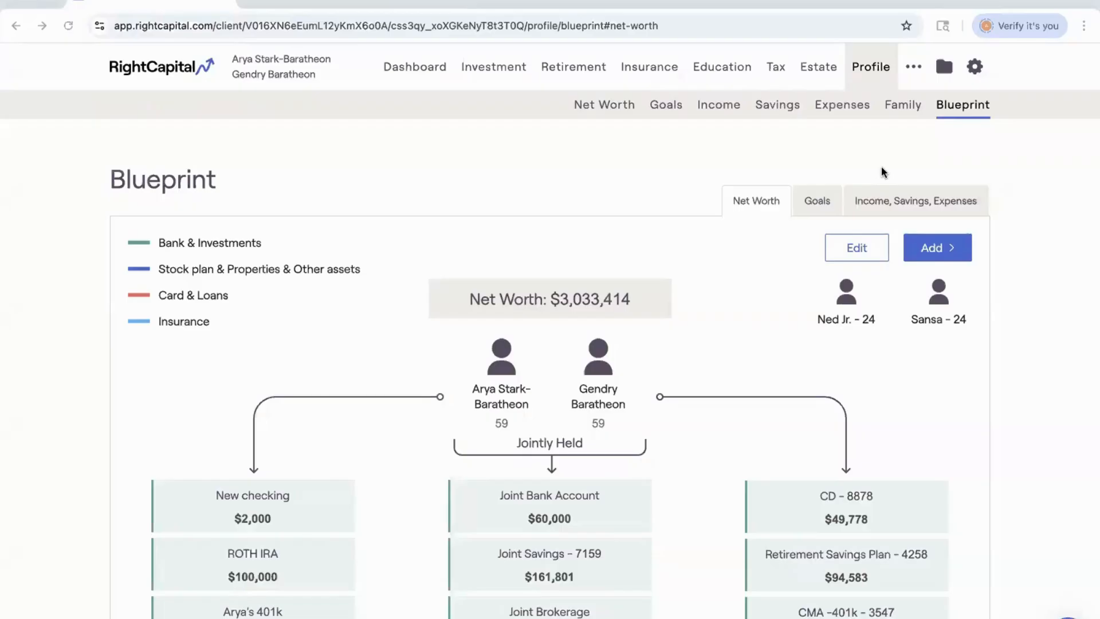
Review the net worth blueprint of the clients' accounts, assets and liabilities.
scroll(785, 247, down, 3)
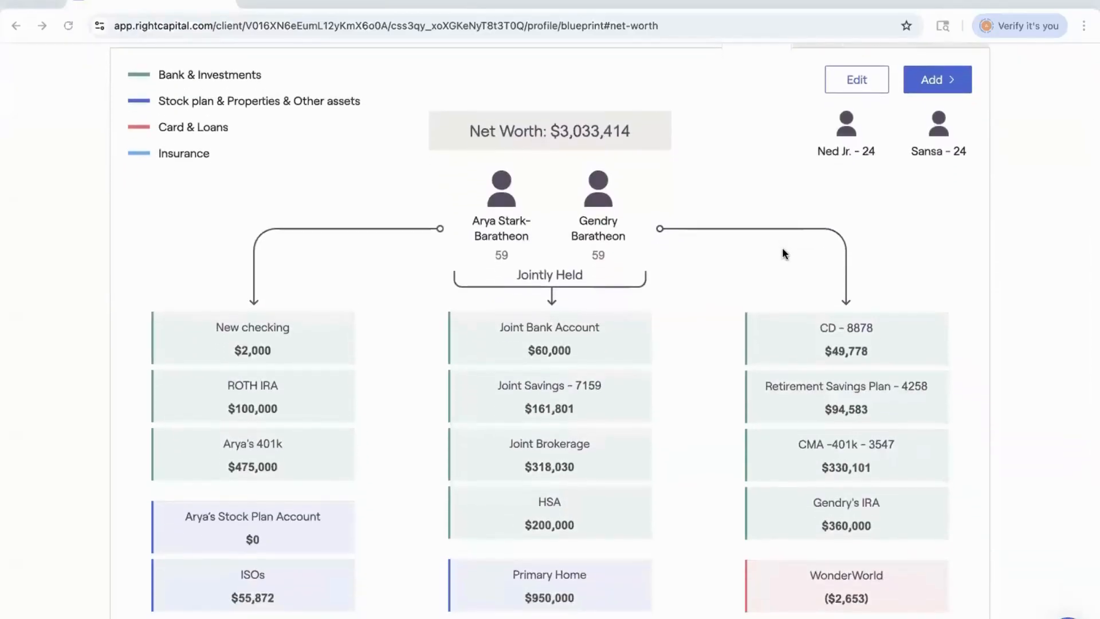
scroll(785, 253, down, 3)
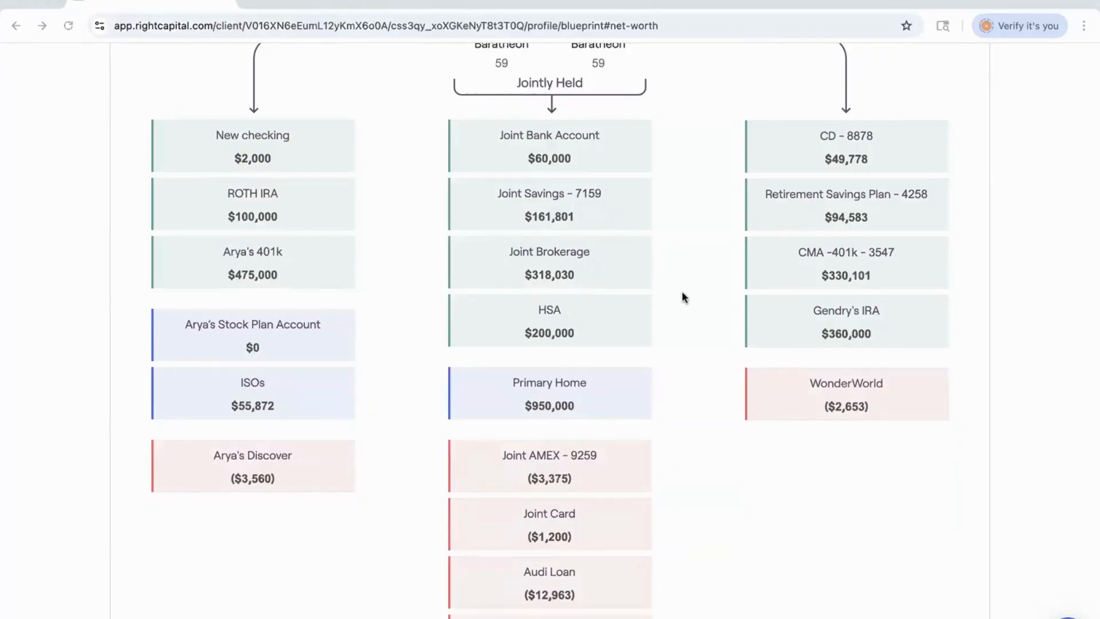
scroll(684, 296, up, 4)
scroll(682, 293, up, 2)
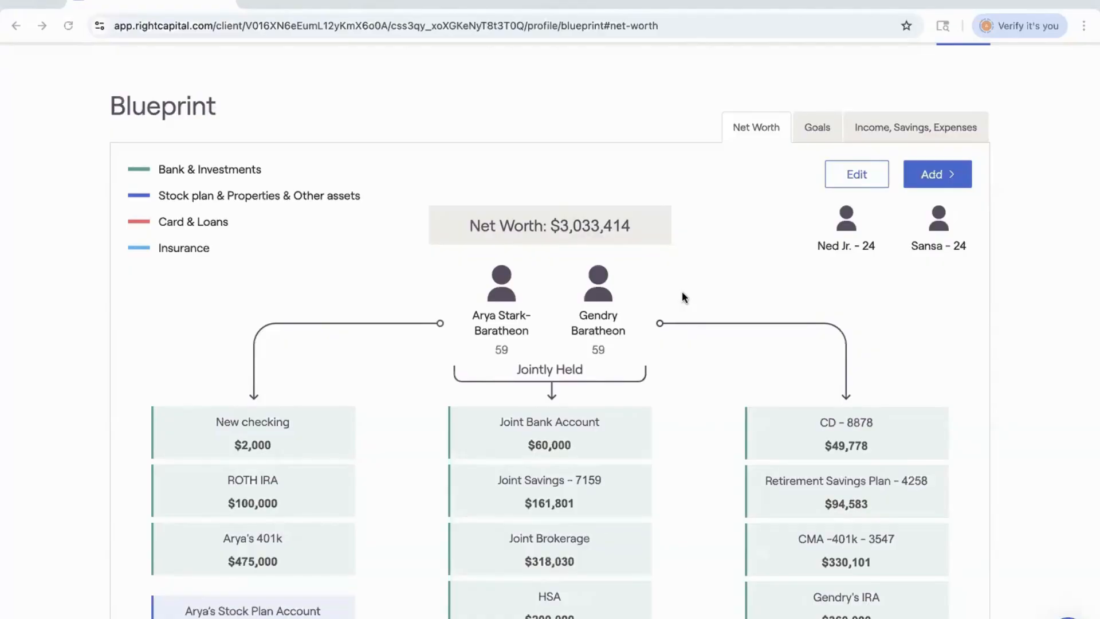
scroll(681, 297, up, 1)
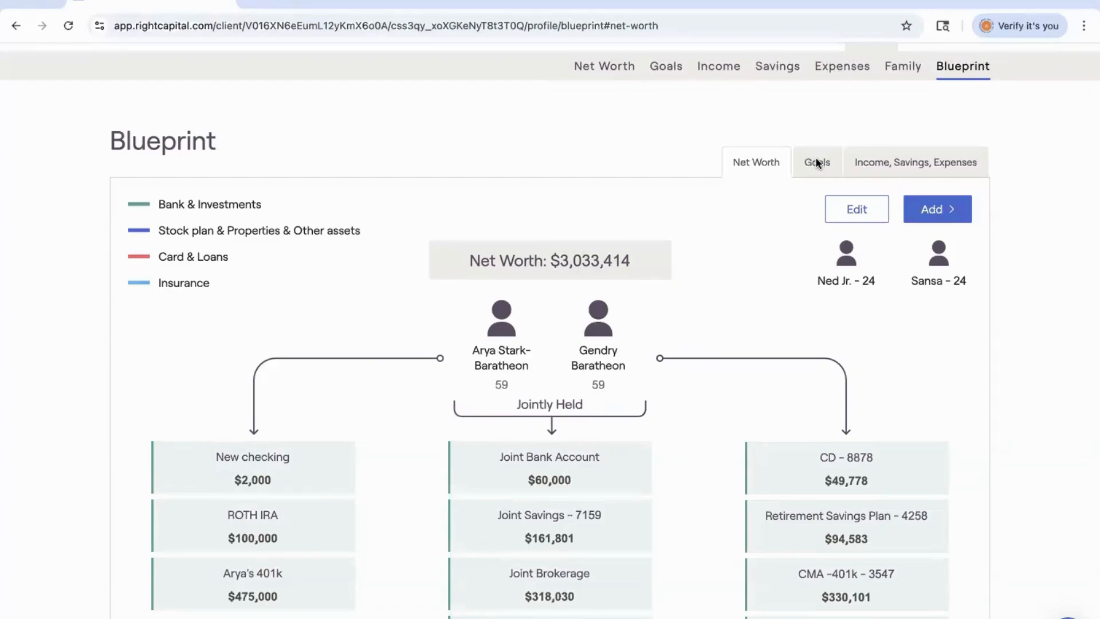
Open the Goals blueprint and review the timeline of vacation and retirement goals.
click(818, 163)
scroll(771, 232, down, 1)
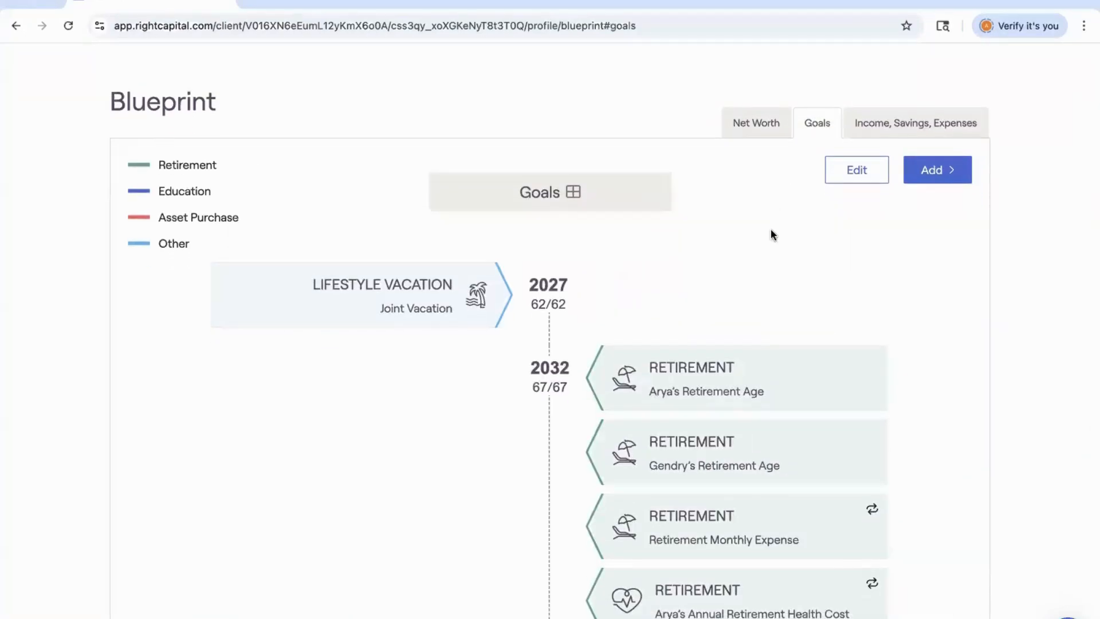
scroll(771, 235, down, 4)
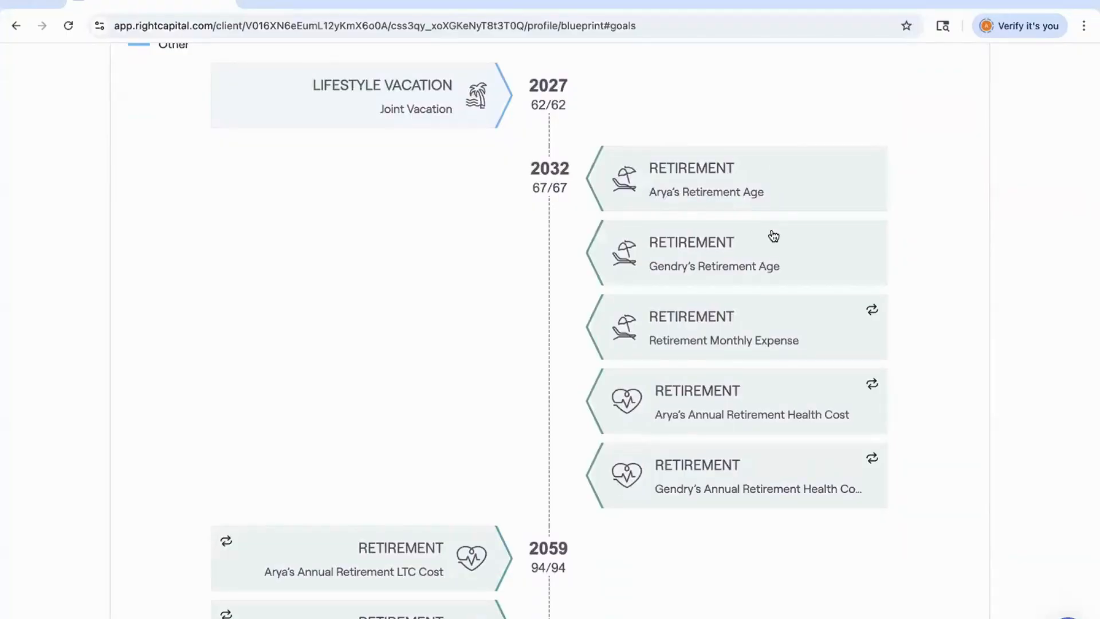
scroll(774, 235, up, 4)
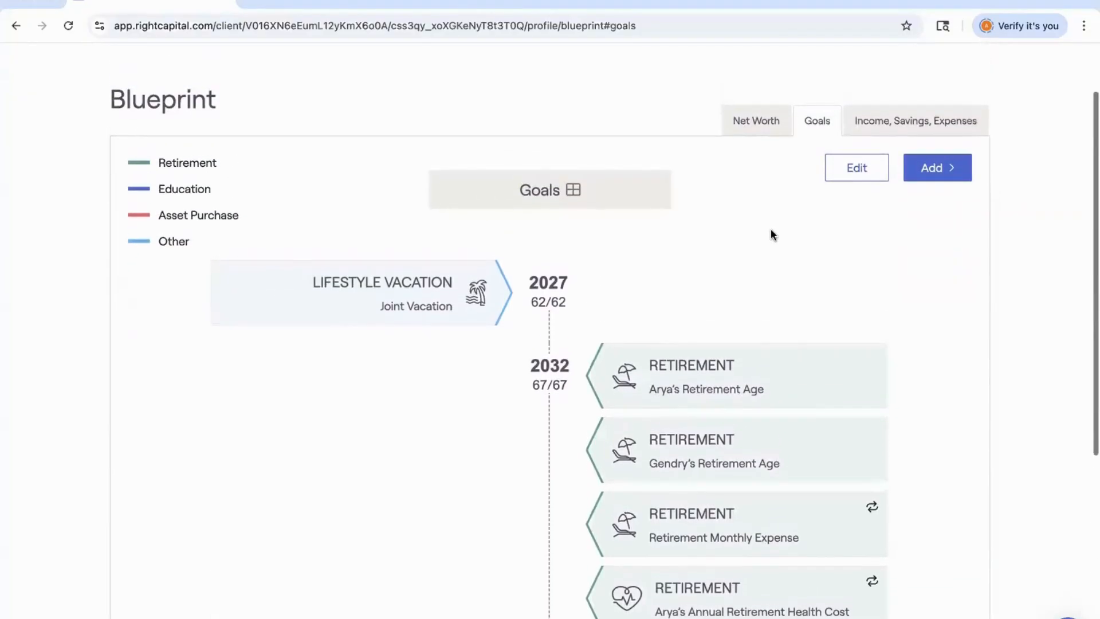
Open the Income, Savings, Expenses blueprint and inspect the first client's Social Security income details.
click(892, 127)
scroll(667, 308, down, 3)
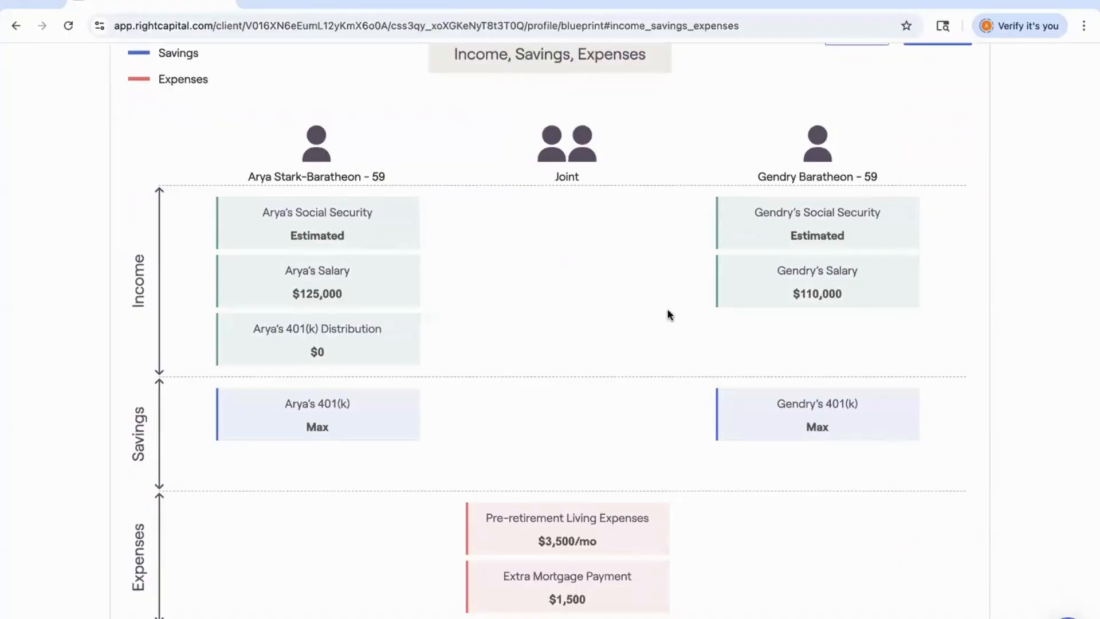
click(321, 231)
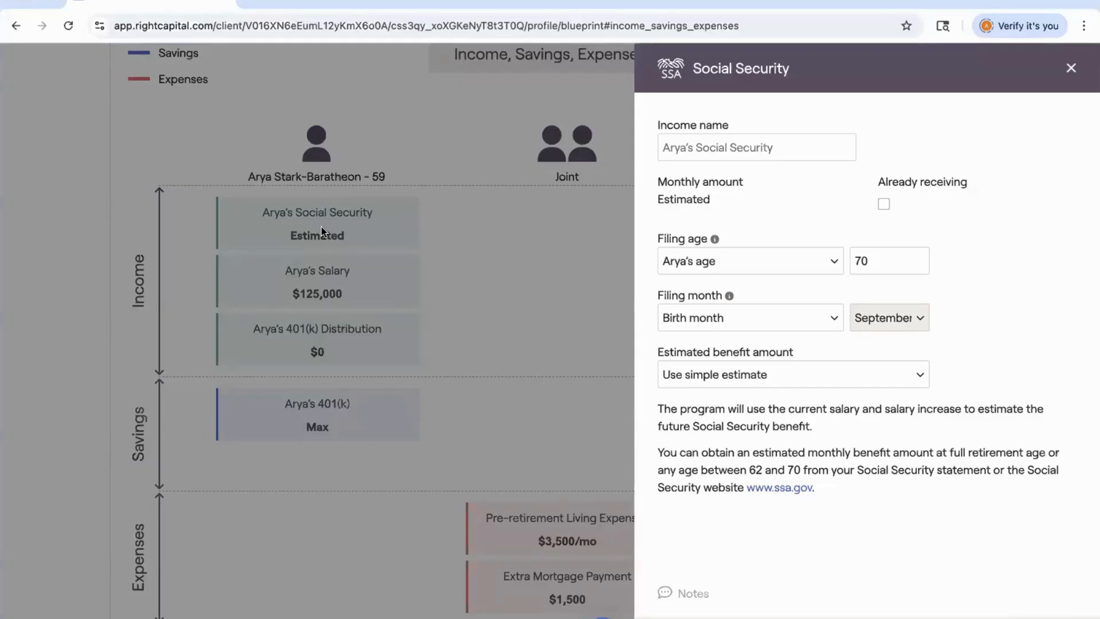
click(1073, 68)
scroll(788, 340, down, 1)
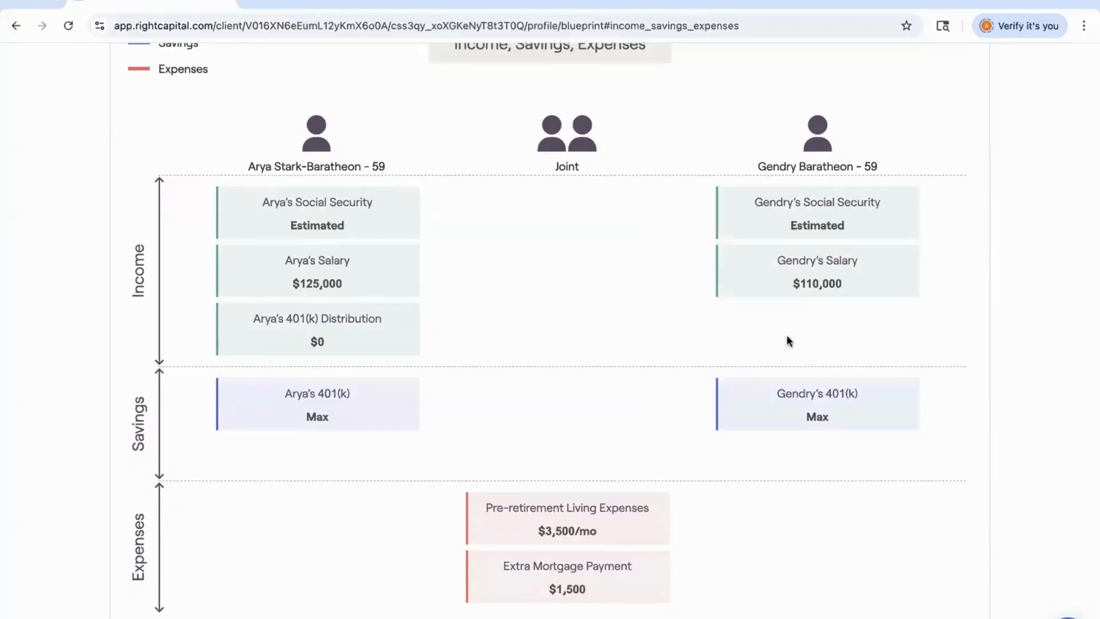
scroll(787, 336, up, 4)
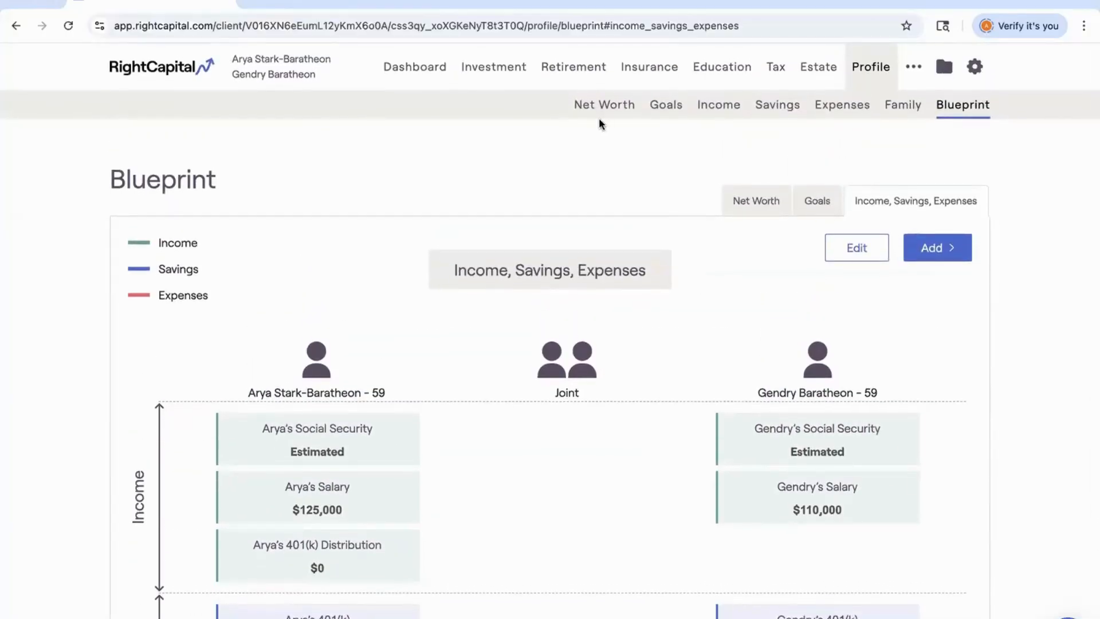
Open the investment Tax Allocation page and drill into the tax-deferred and tax-free asset breakdowns.
click(492, 78)
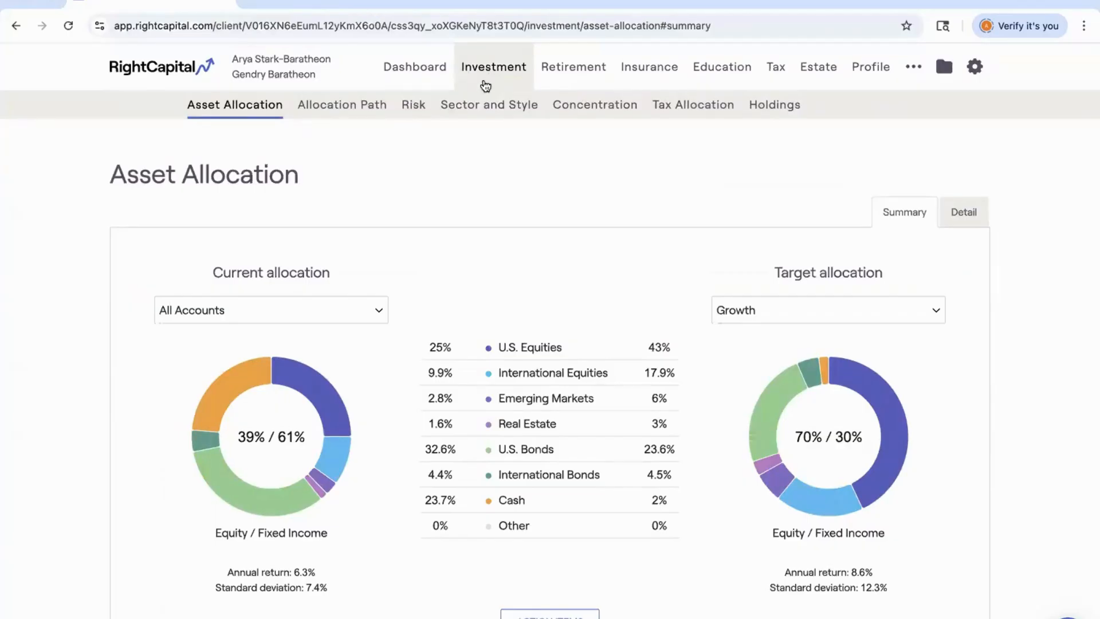
click(701, 108)
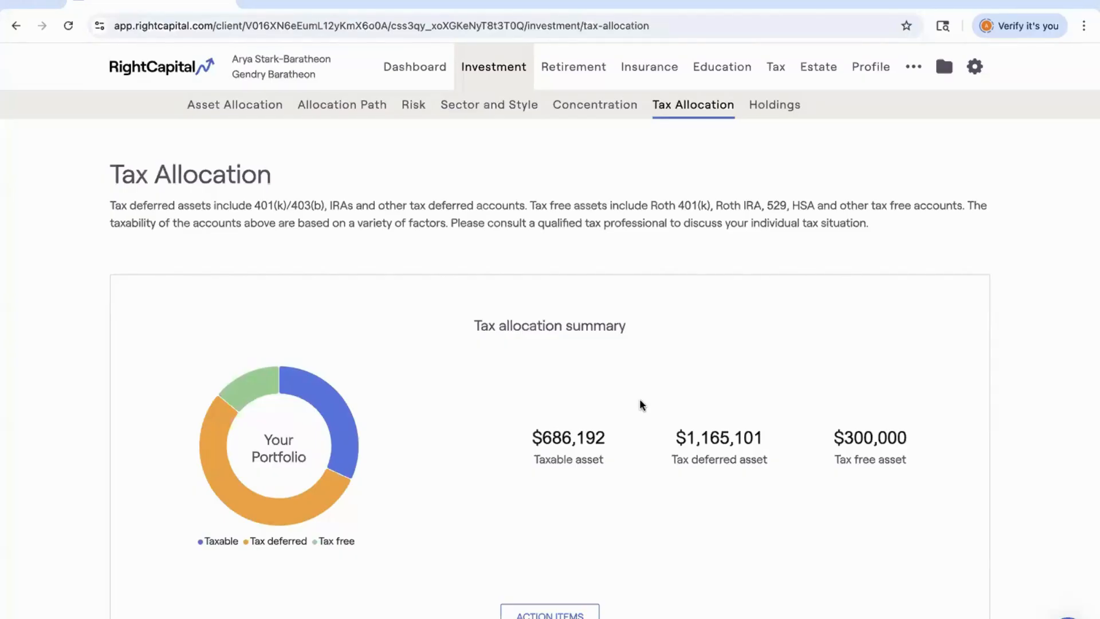
click(709, 441)
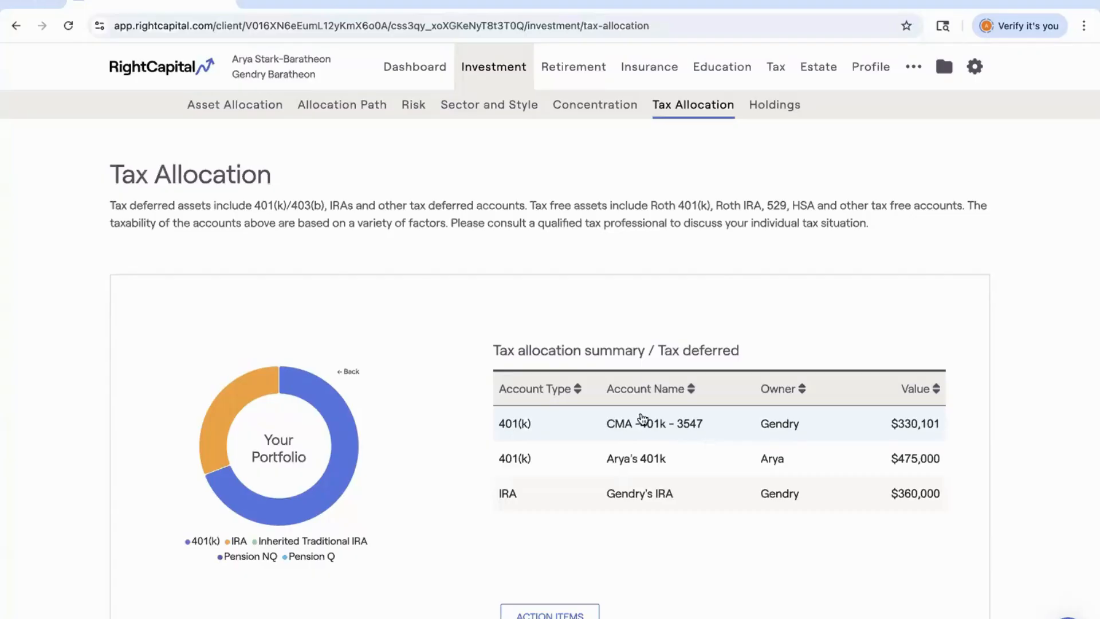
click(355, 372)
click(865, 439)
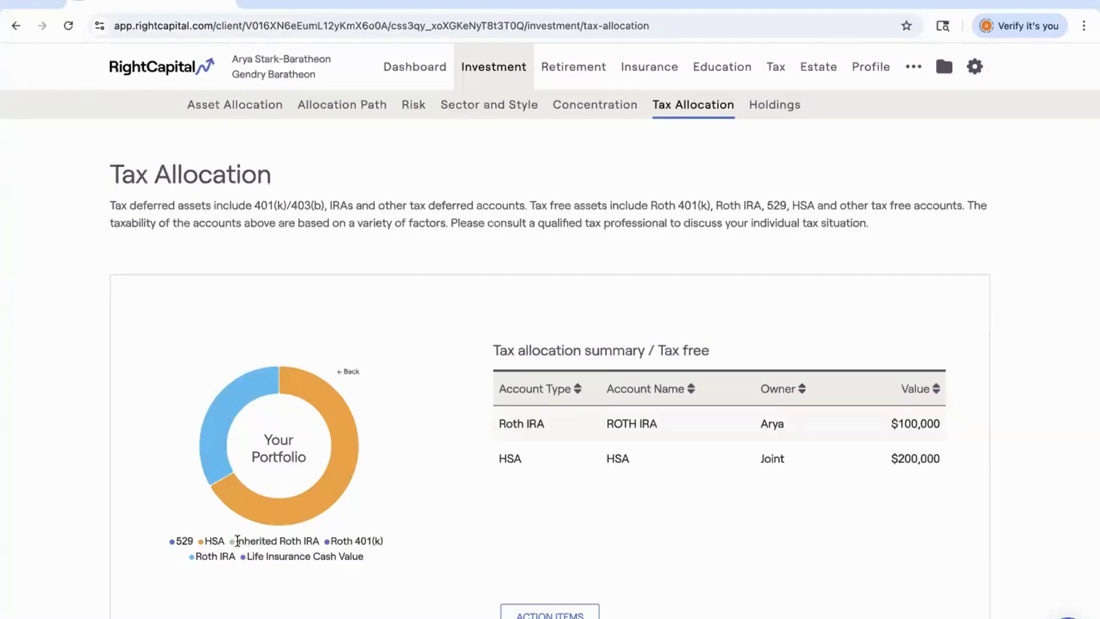
scroll(247, 533, down, 1)
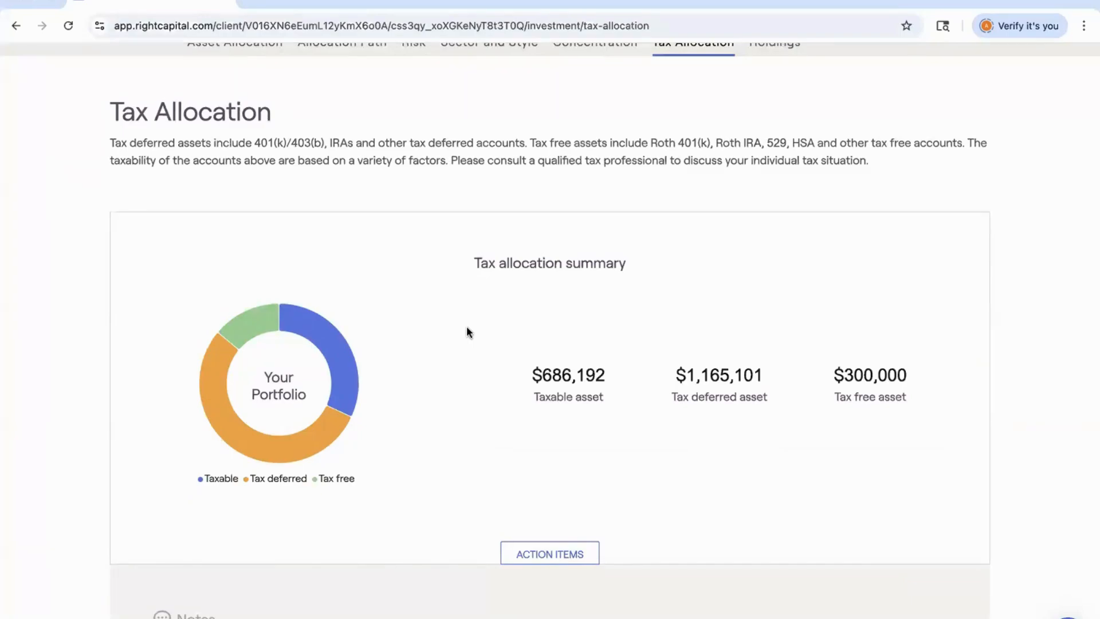
scroll(466, 331, up, 2)
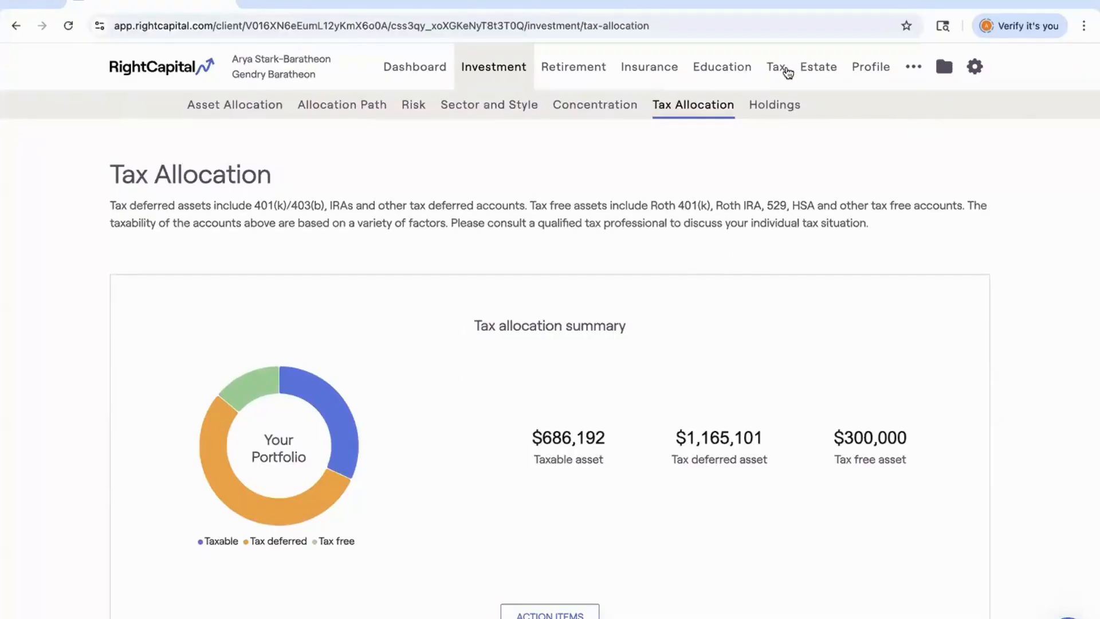
Open Tax Strategies and review the proposed versus reference strategy summary and settings.
click(783, 71)
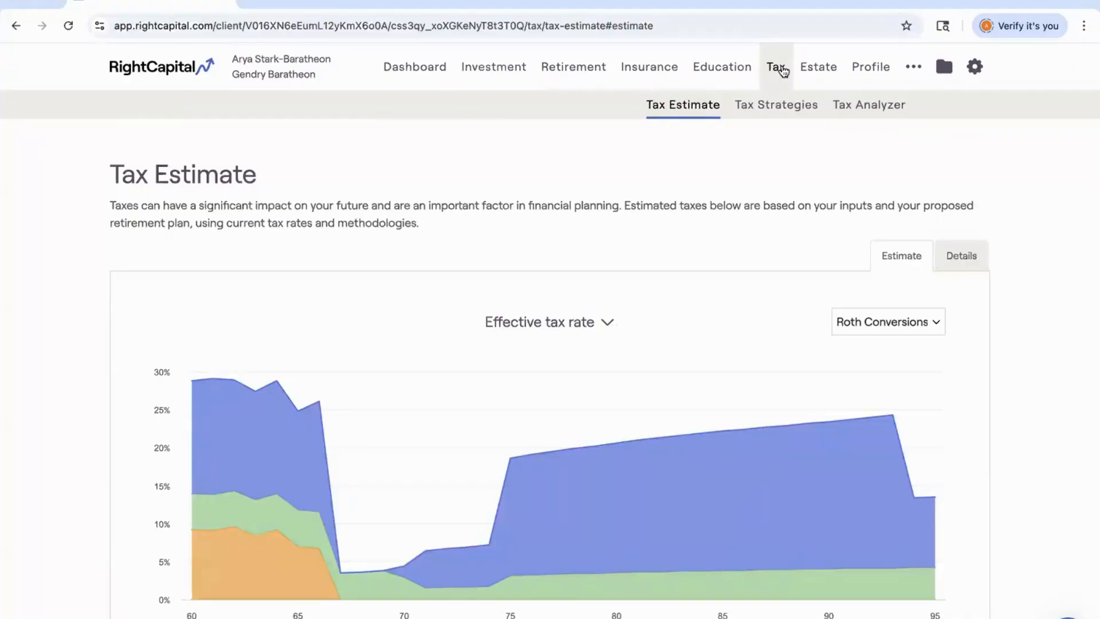
click(780, 109)
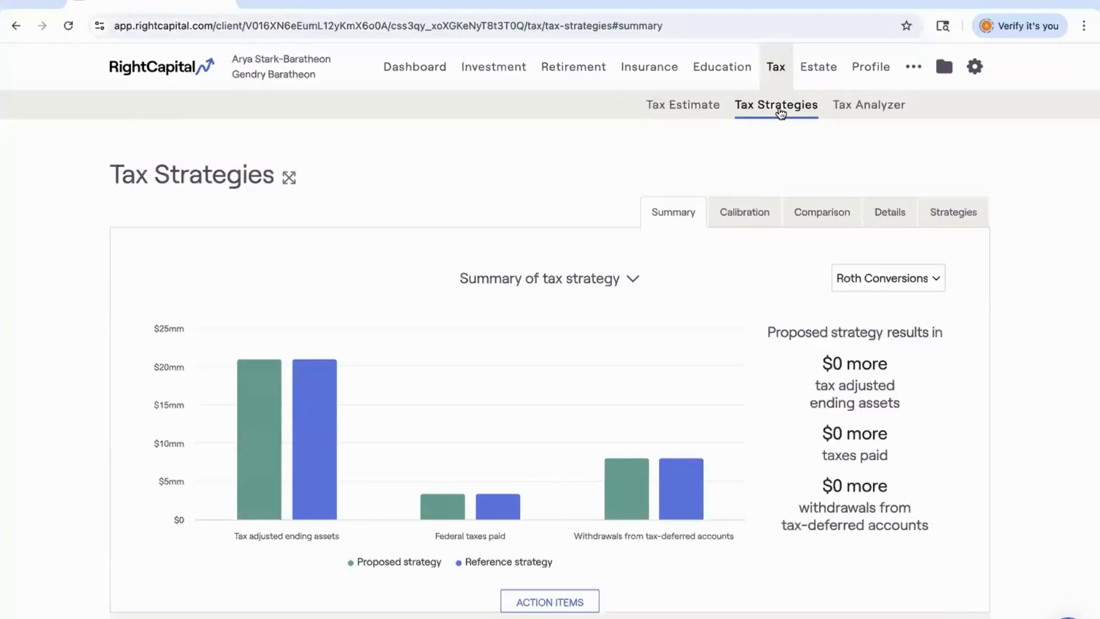
scroll(780, 113, down, 2)
scroll(780, 113, down, 2)
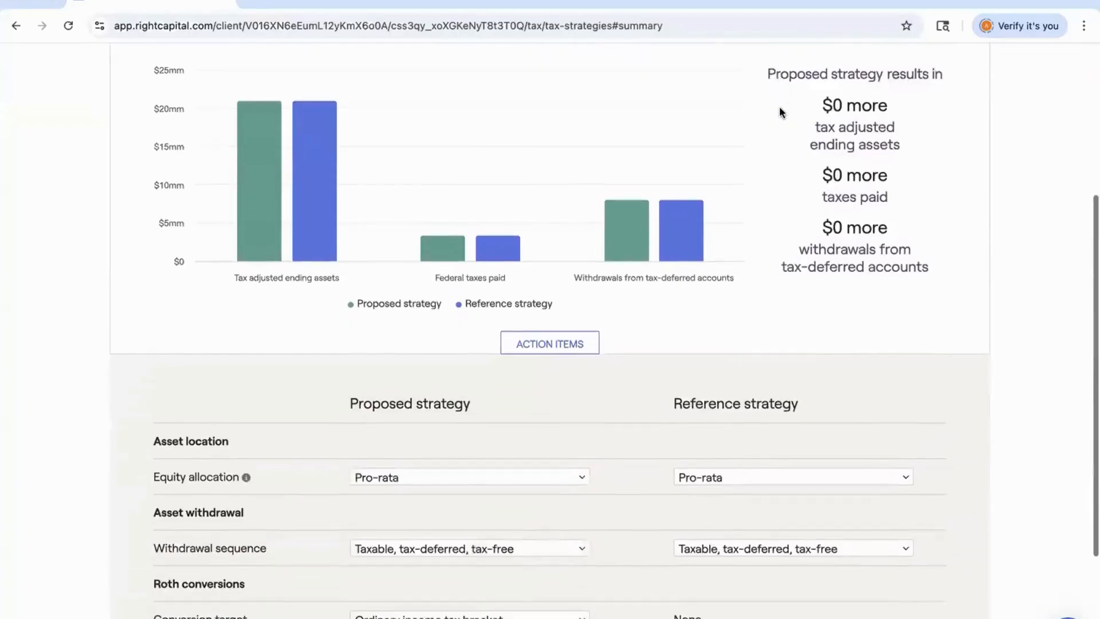
scroll(780, 113, down, 2)
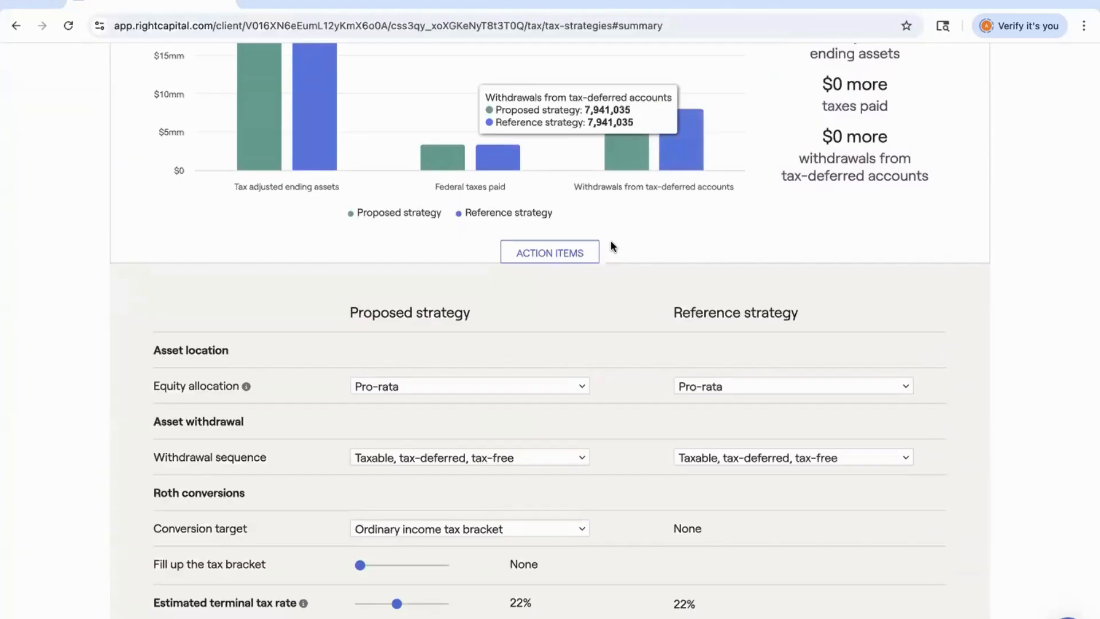
scroll(610, 246, down, 2)
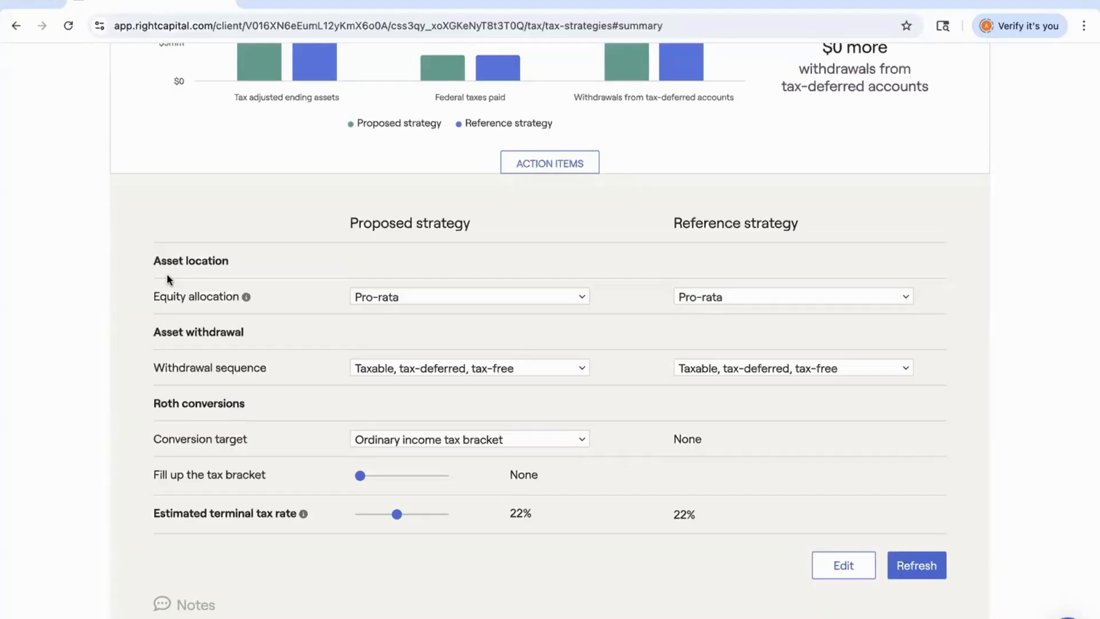
scroll(216, 277, up, 5)
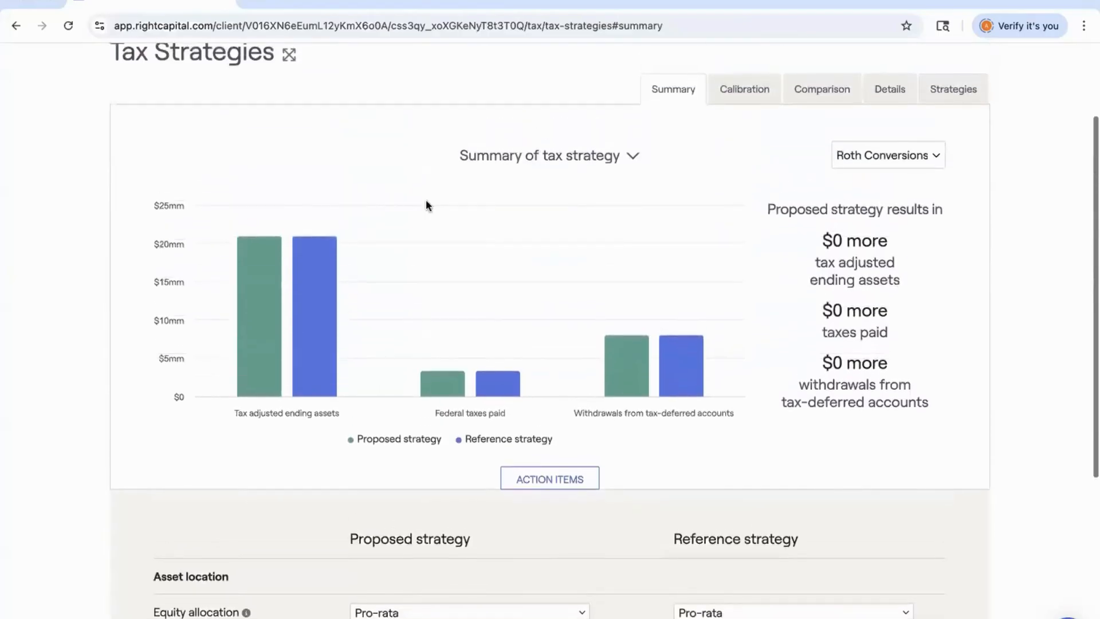
Switch the tax strategy summary chart to the Asset location view and examine the portfolio allocation.
click(529, 156)
click(528, 180)
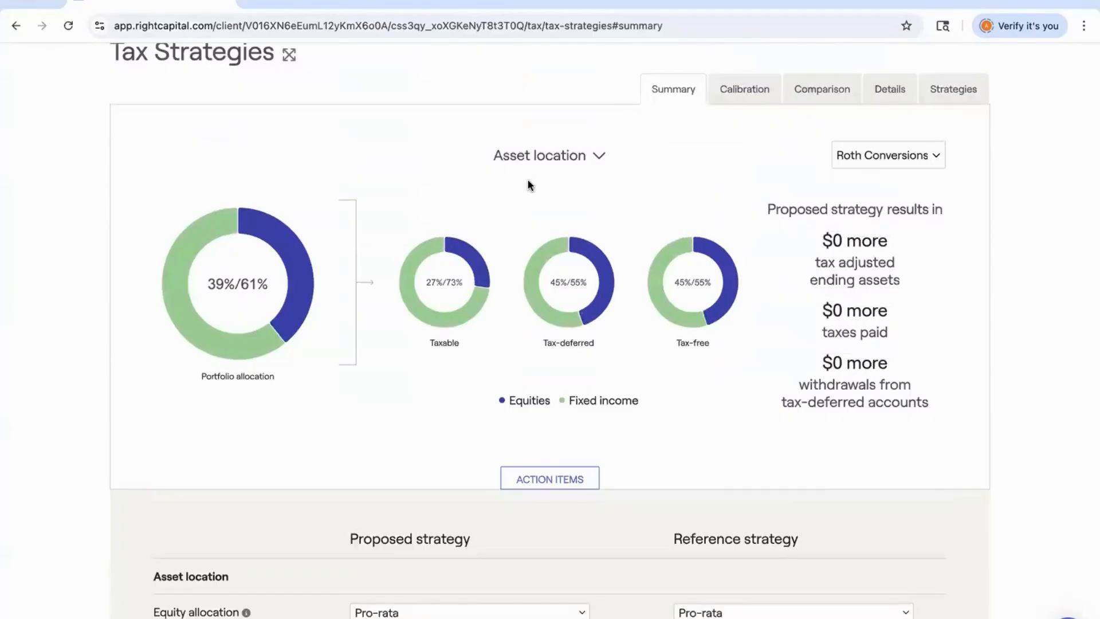
scroll(352, 362, down, 2)
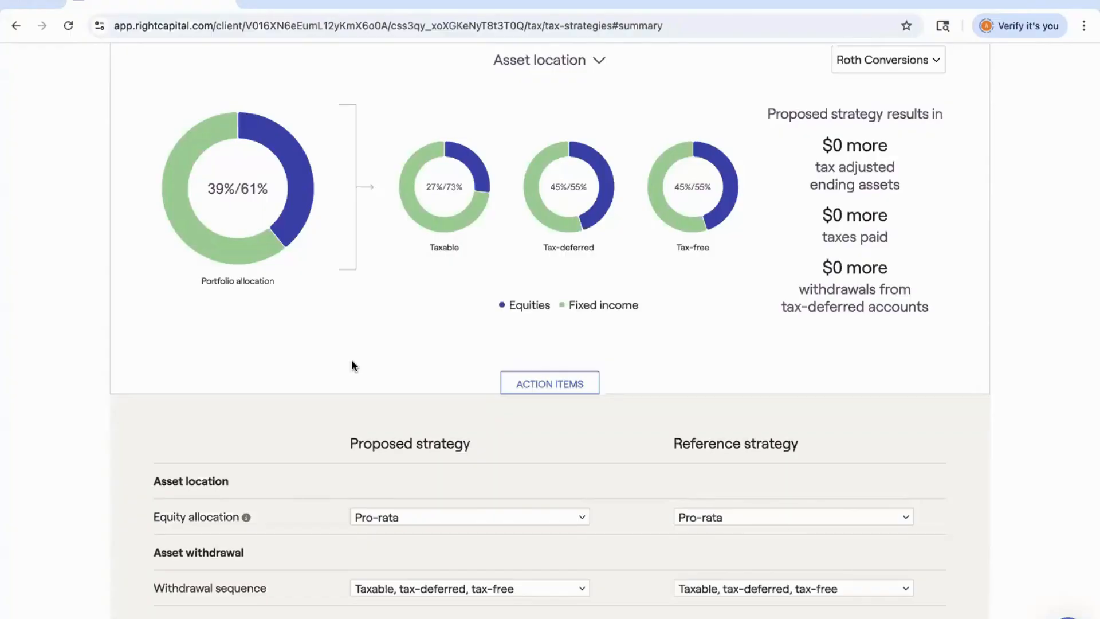
mouse_move(268, 241)
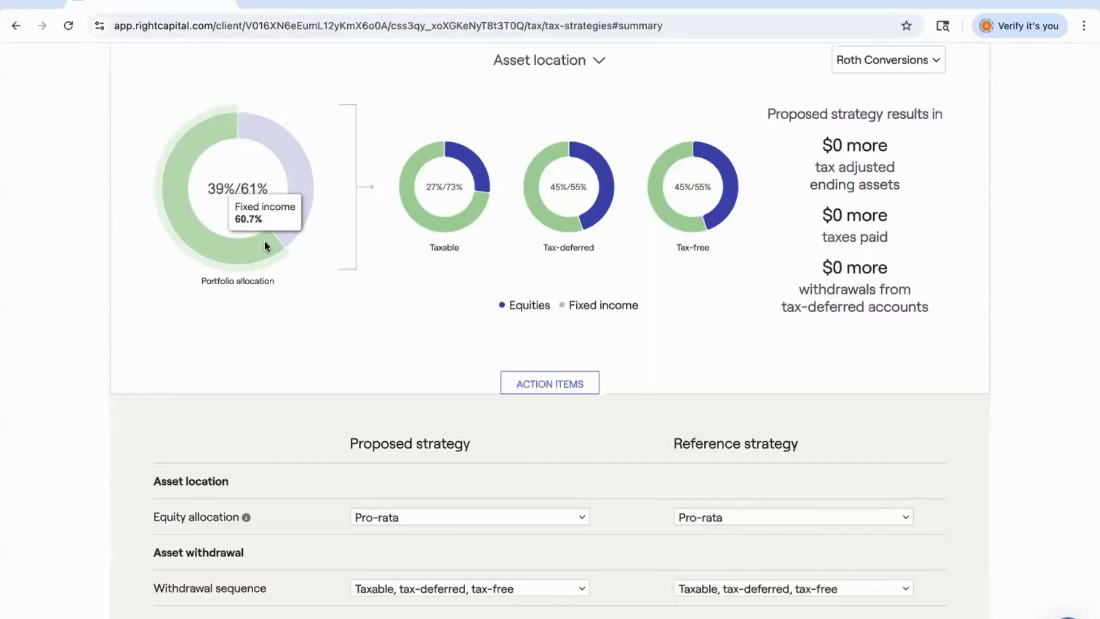
scroll(264, 245, down, 3)
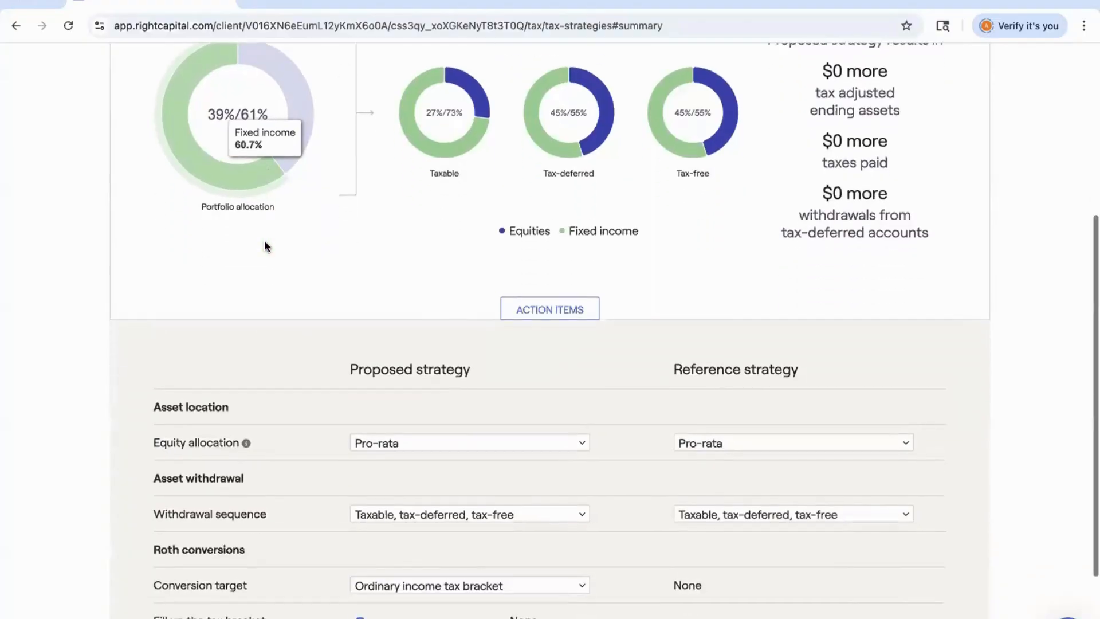
Set the proposed strategy's Roth conversion target to Medicare premium tax bracket.
click(384, 376)
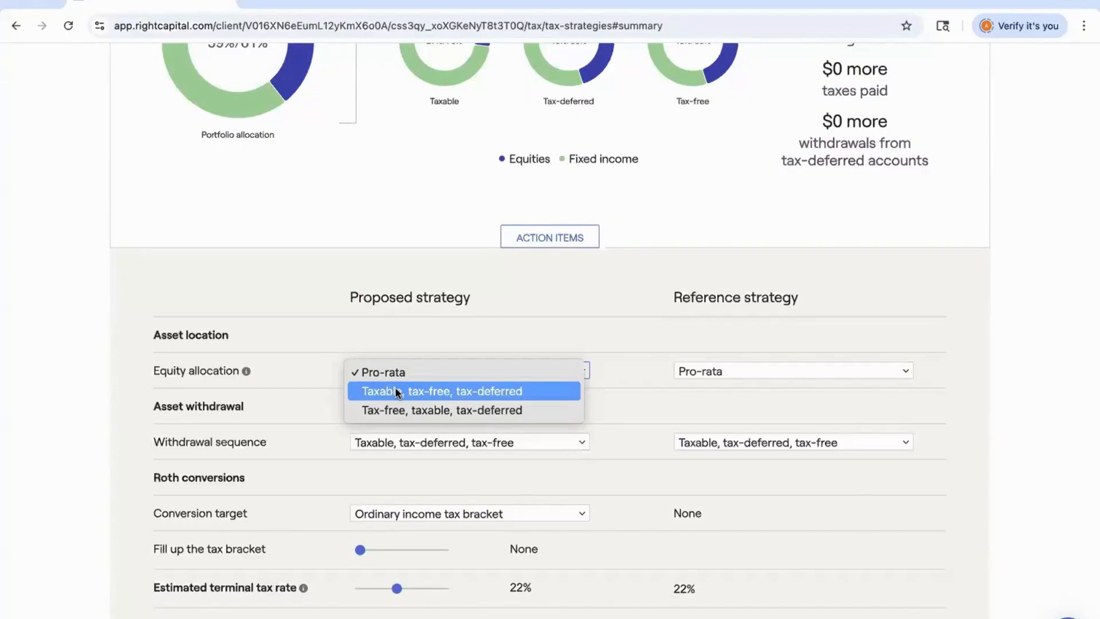
click(207, 423)
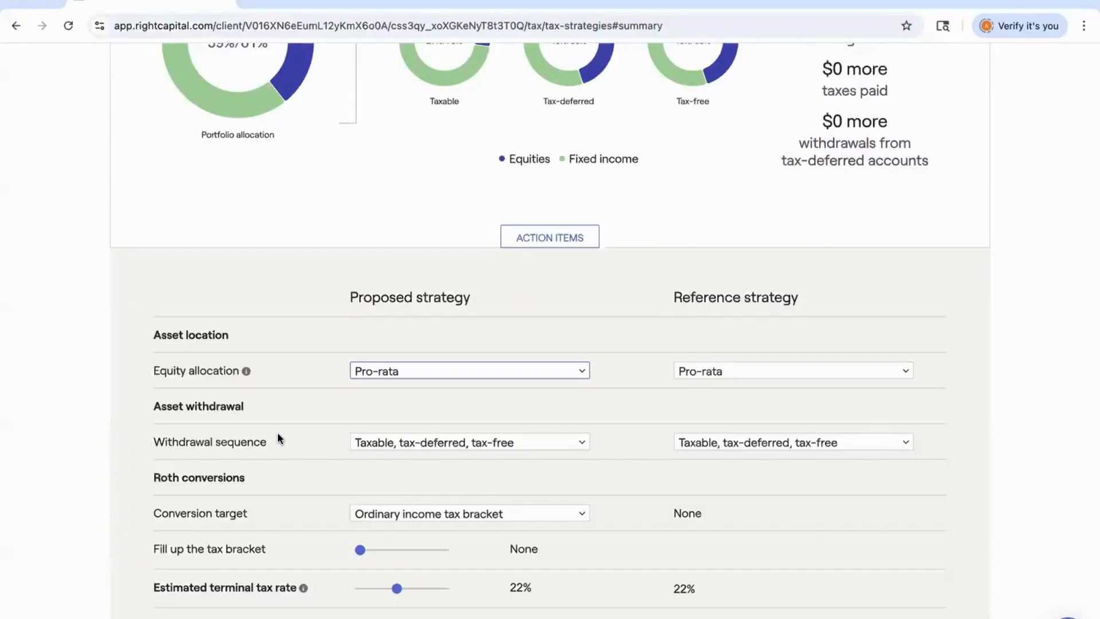
scroll(278, 435, down, 1)
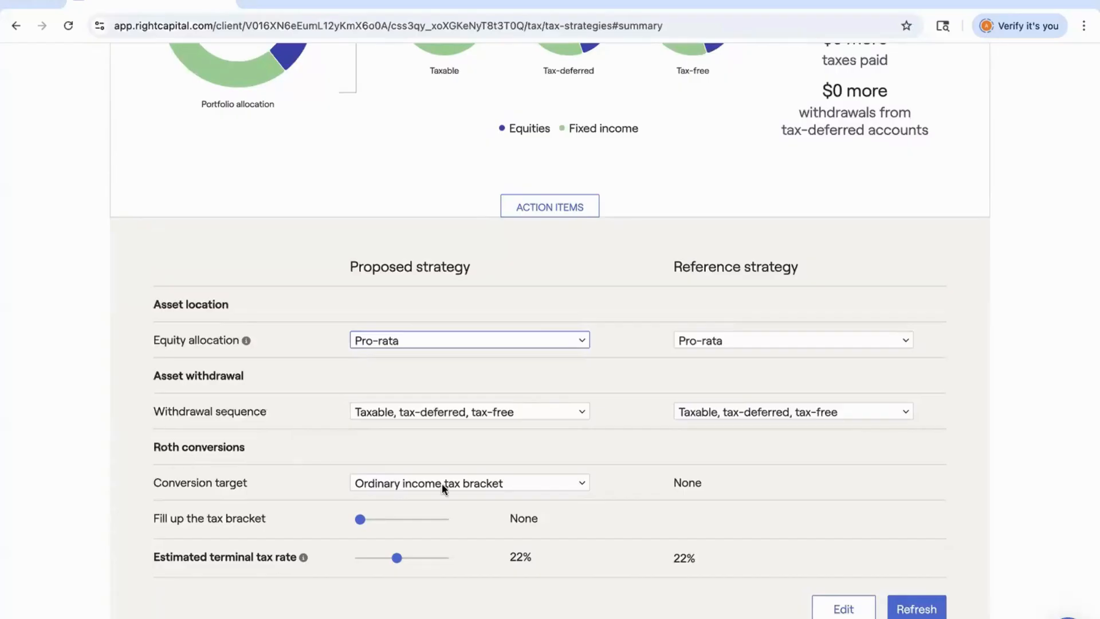
click(457, 485)
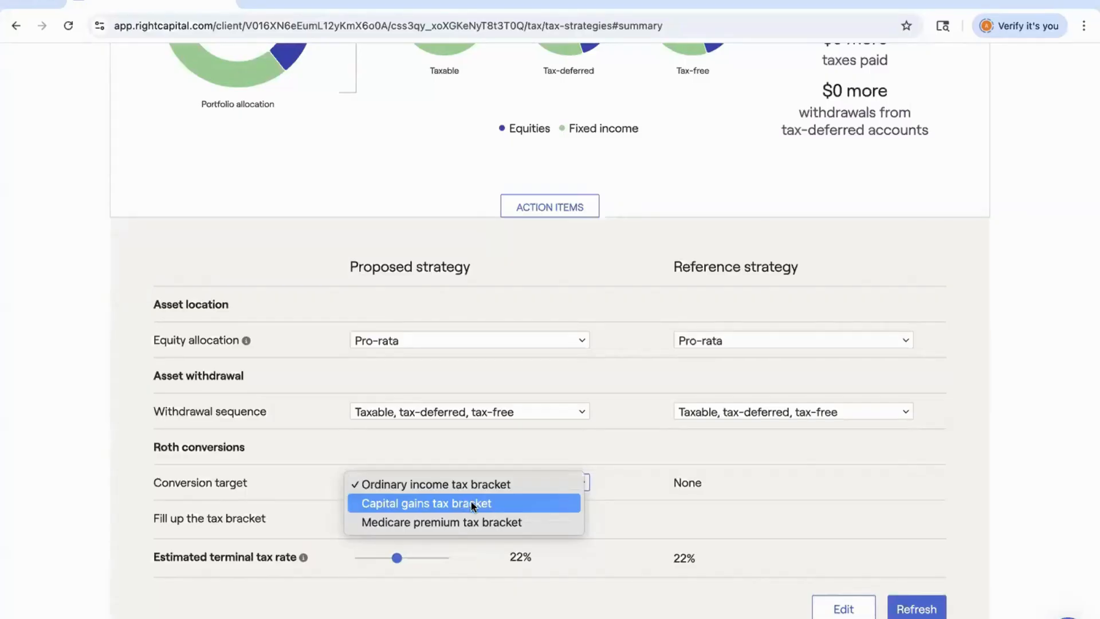
click(471, 504)
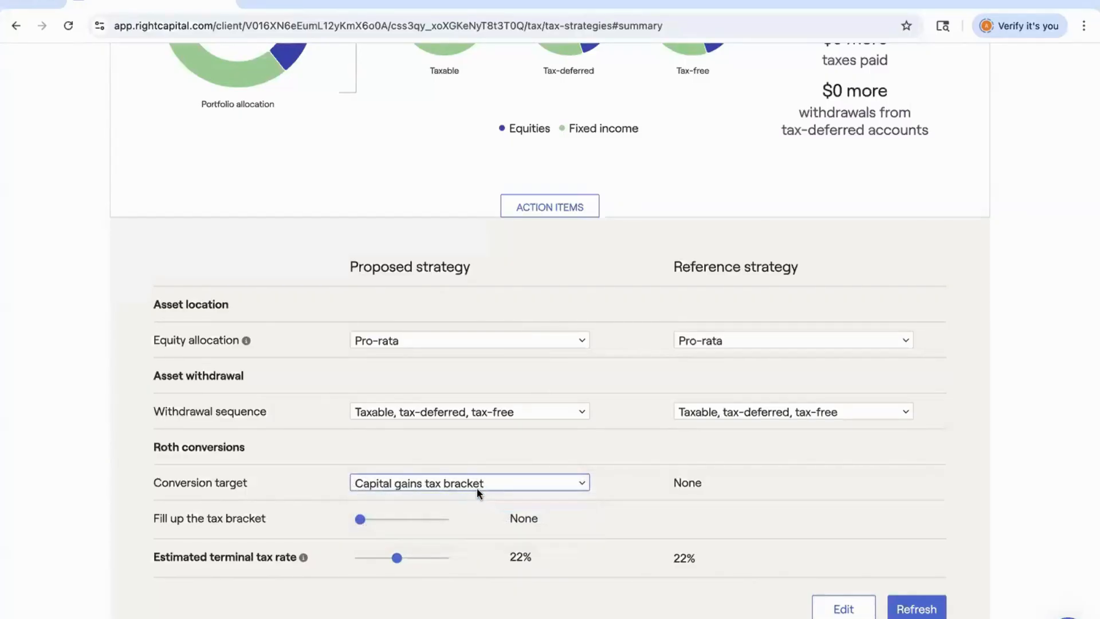
click(479, 492)
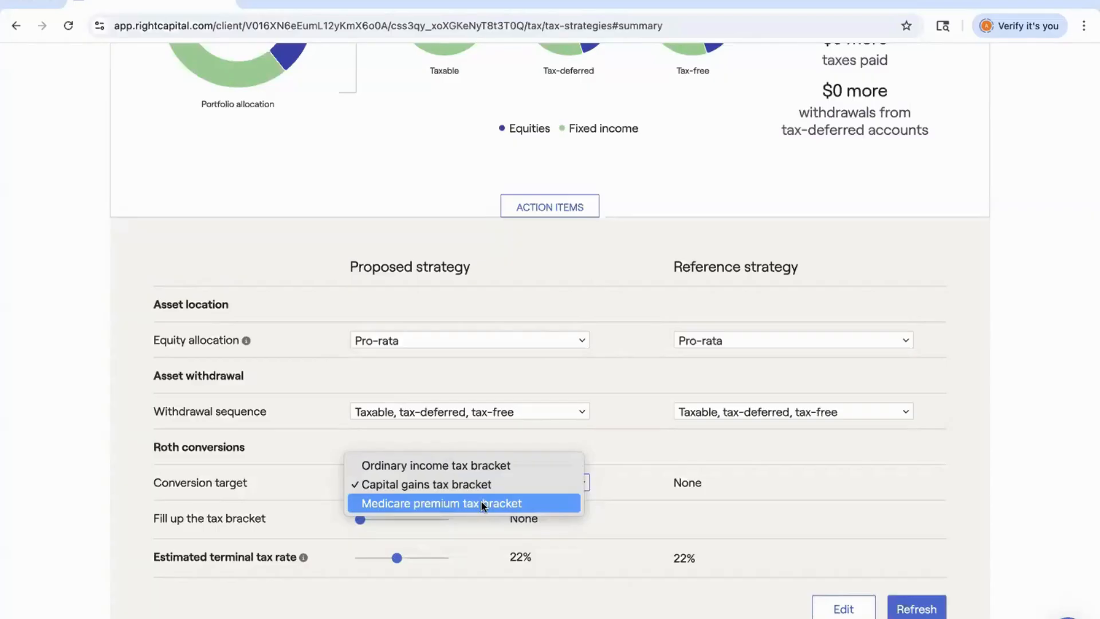
click(483, 504)
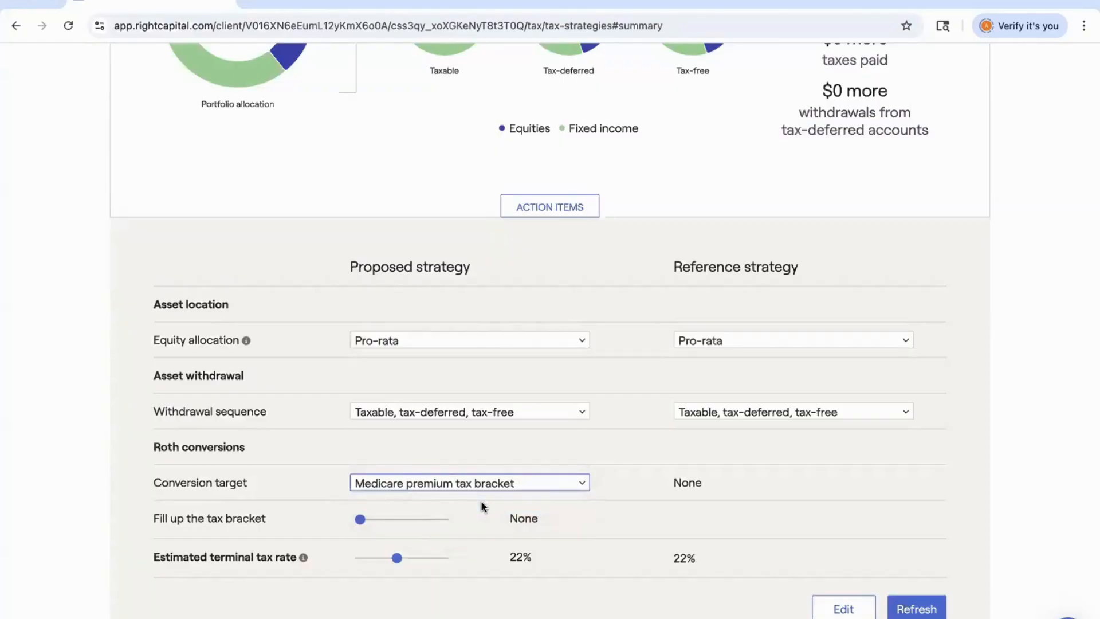
scroll(481, 506, up, 7)
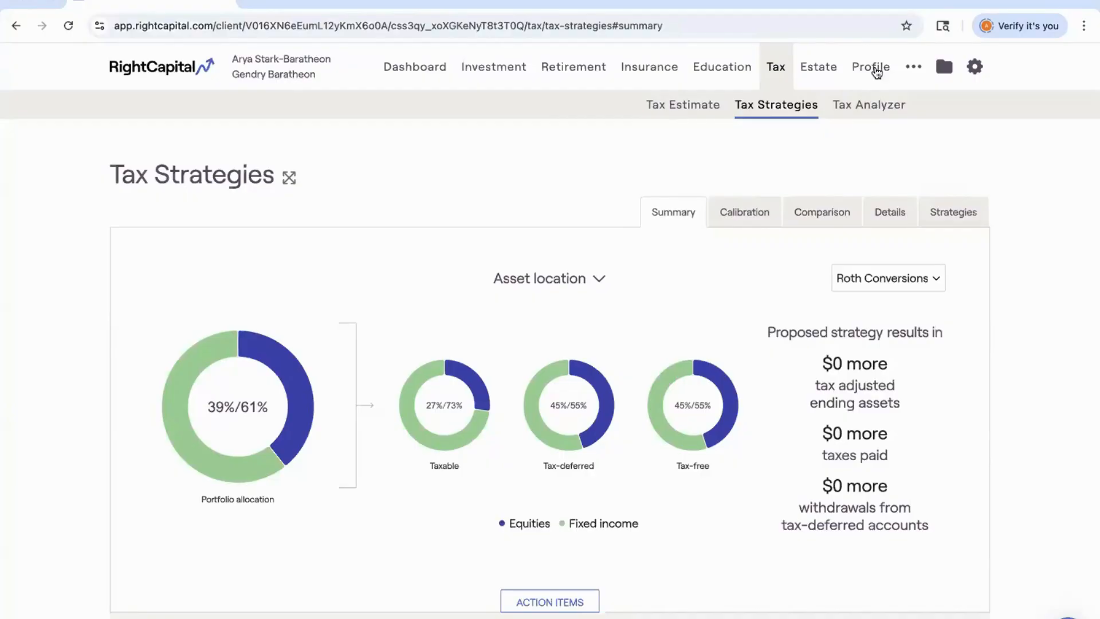
Open the Annual Retirement Health Cost goal in the profile's goals and review its Medicare and out-of-pocket inputs.
click(877, 70)
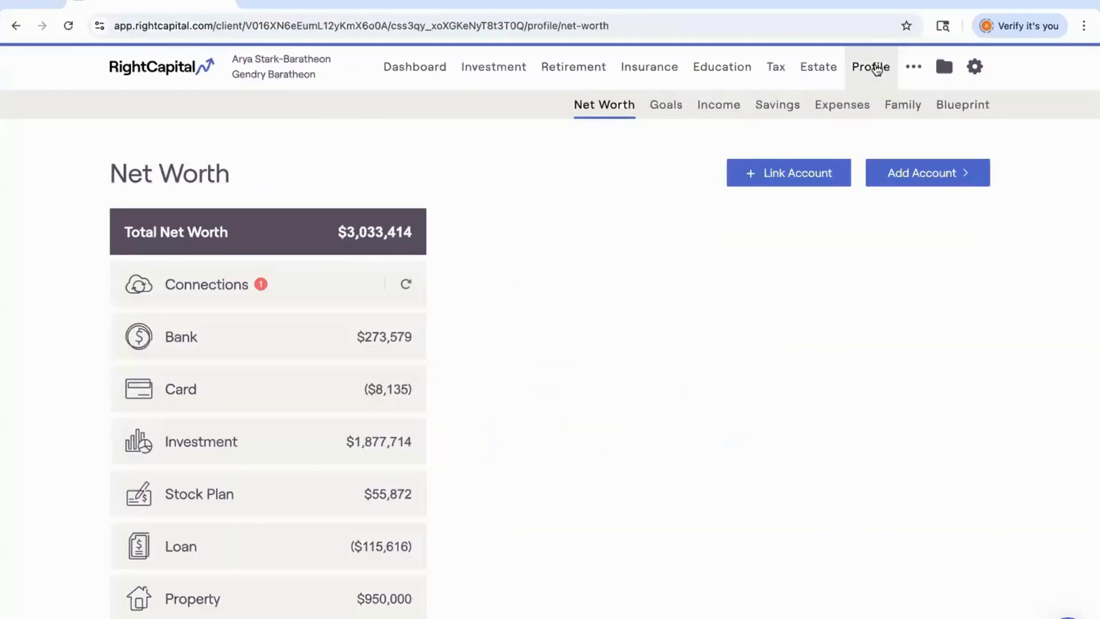
click(666, 110)
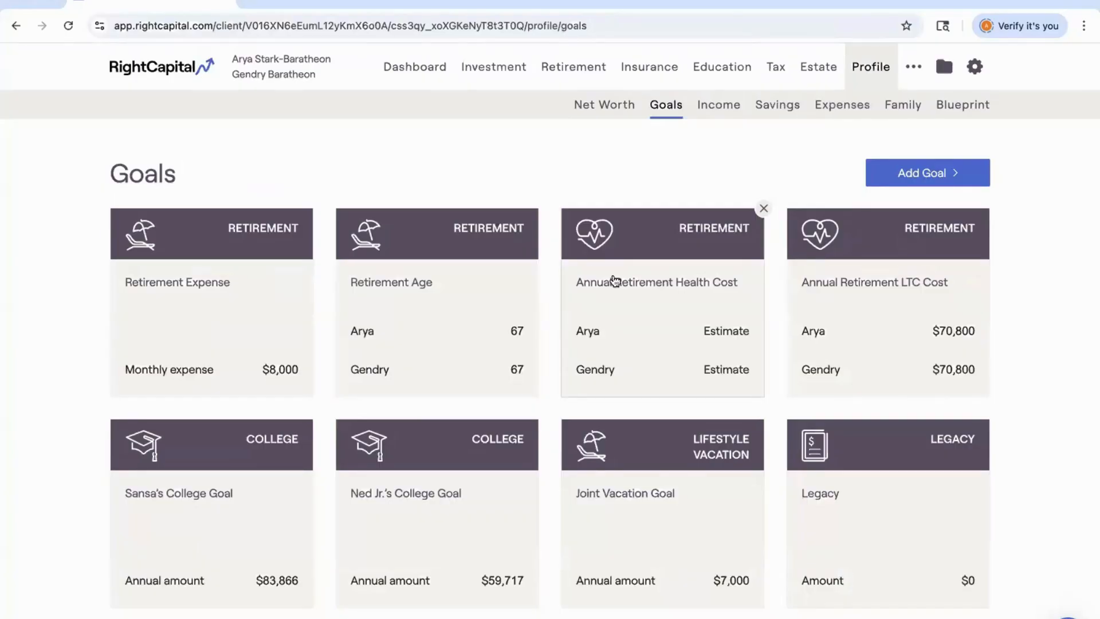
click(626, 316)
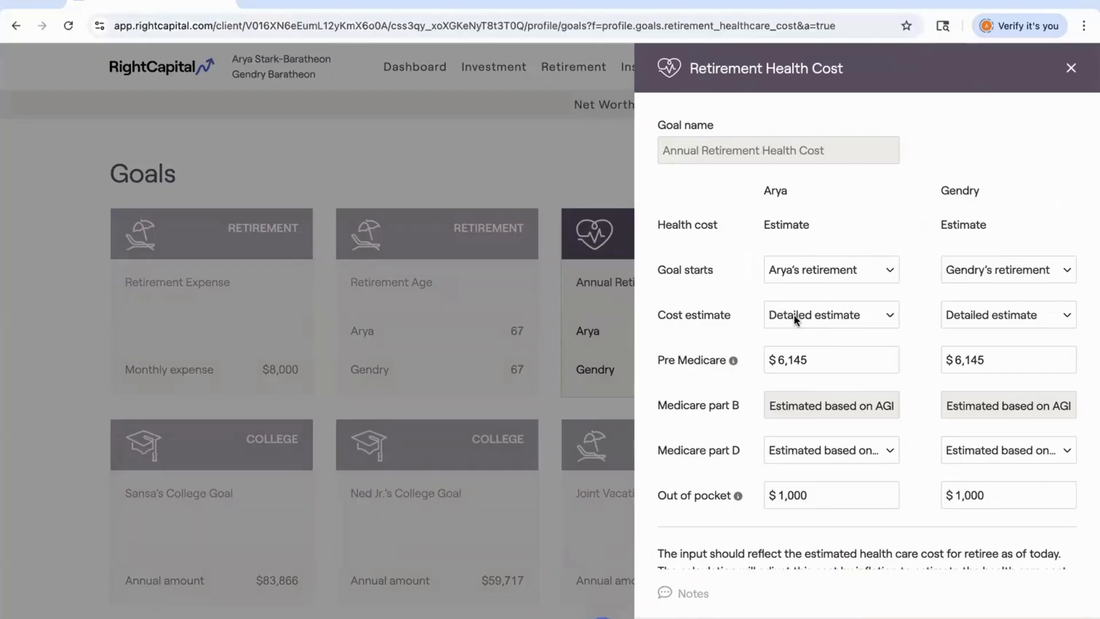
scroll(793, 314, down, 1)
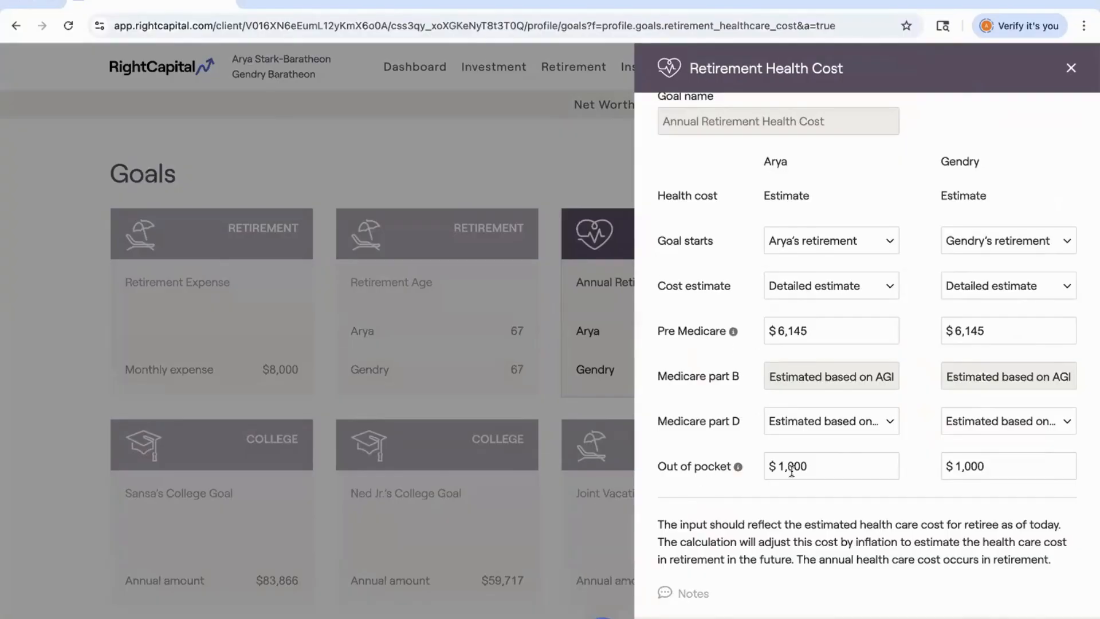
drag(811, 464, 766, 461)
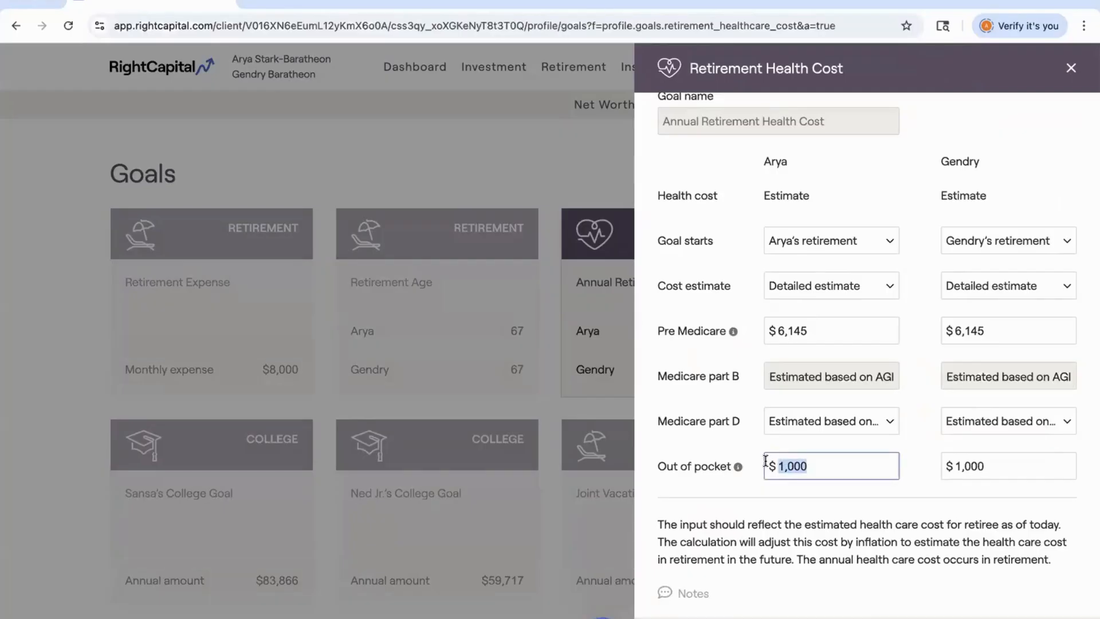
click(720, 394)
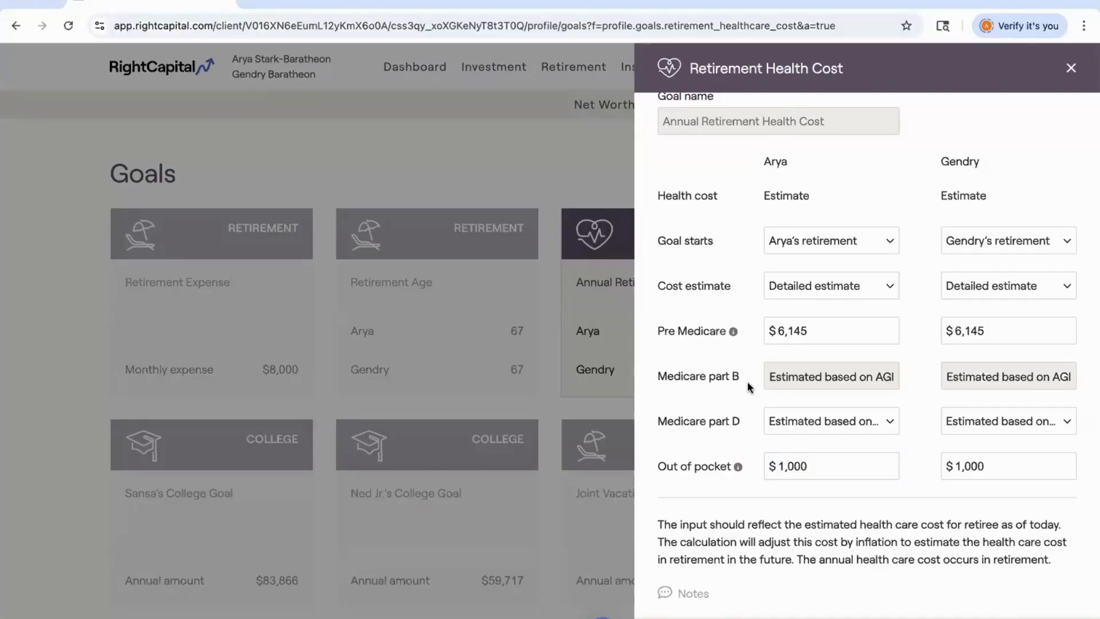
click(822, 422)
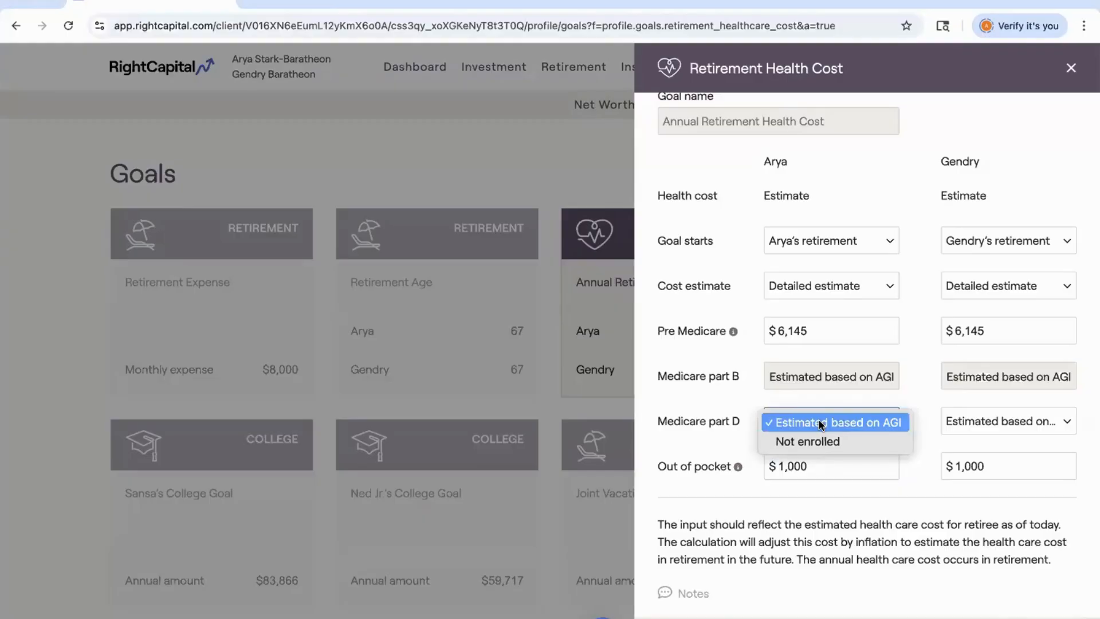
click(701, 415)
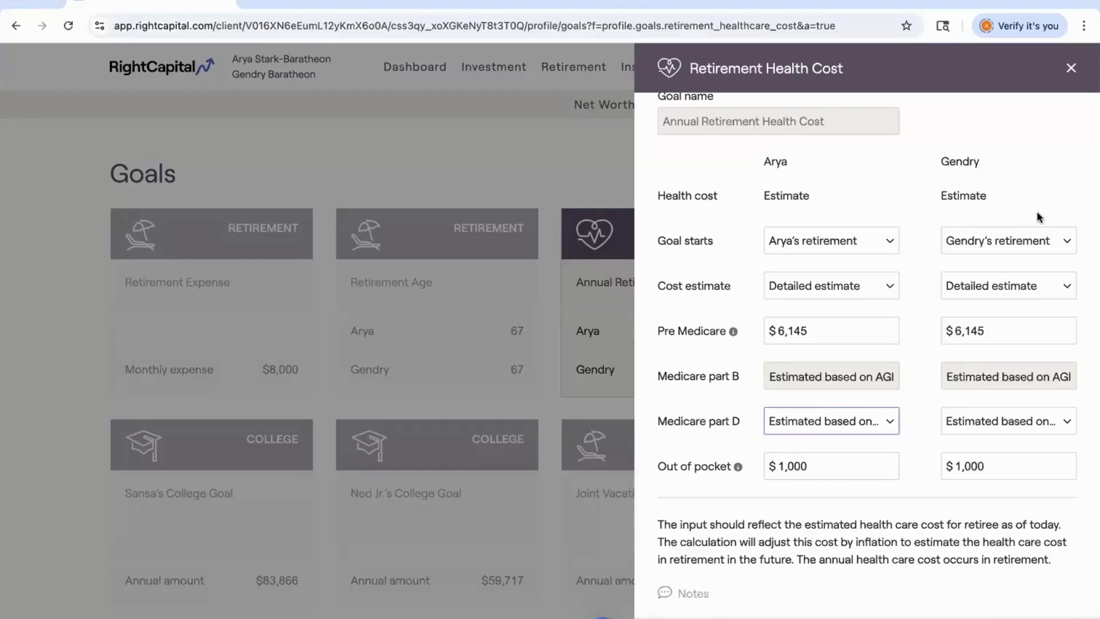
click(1071, 68)
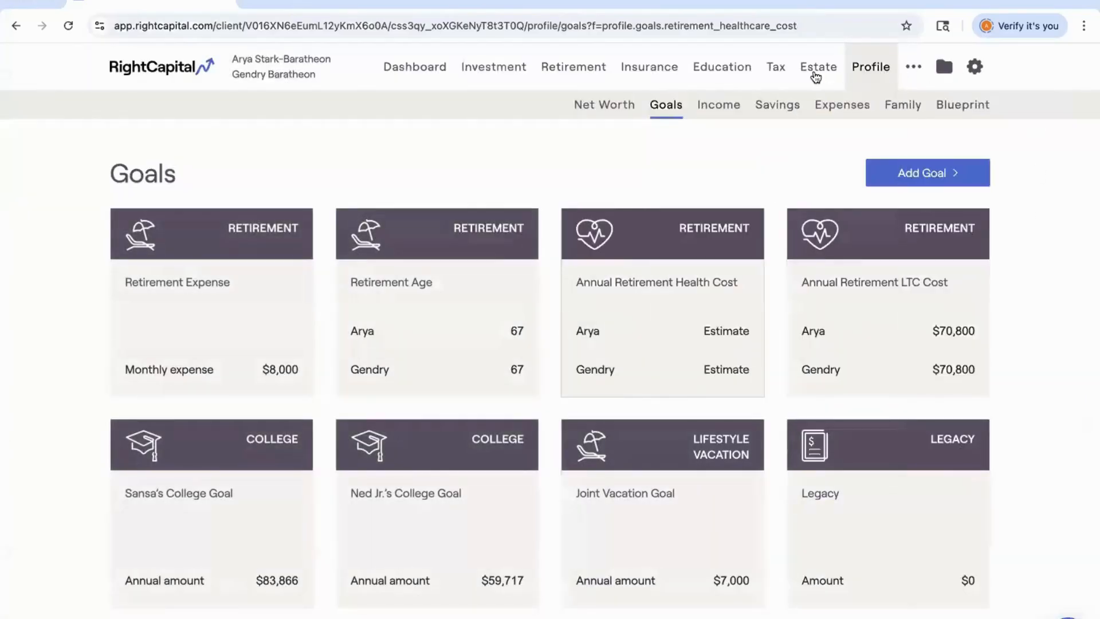
Return to Tax Strategies and review the proposed versus reference strategy summary and settings.
click(777, 70)
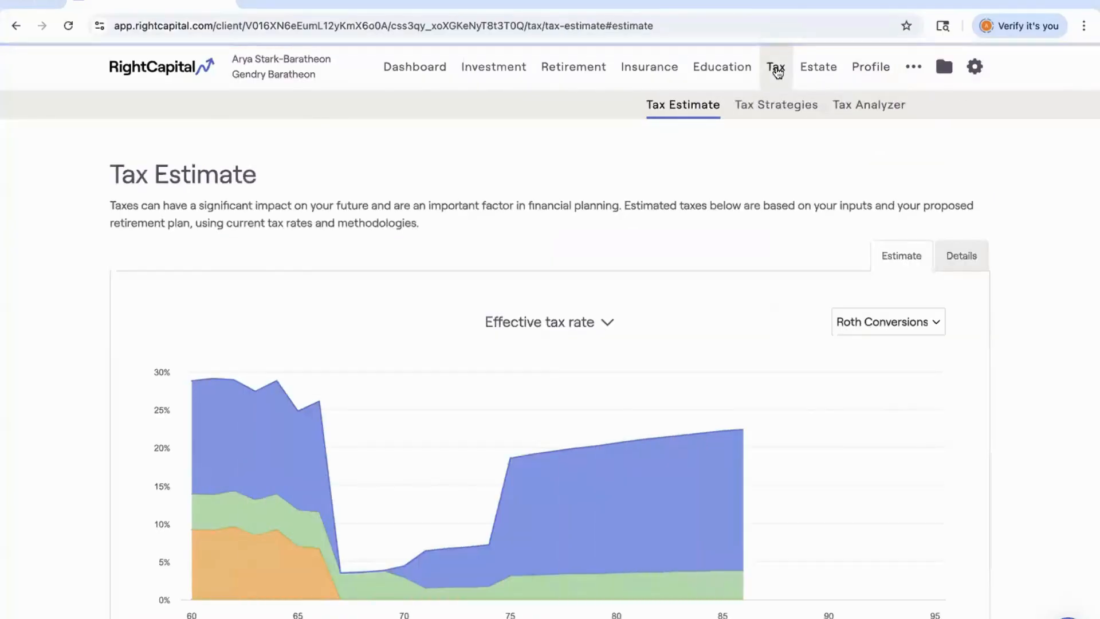
click(782, 107)
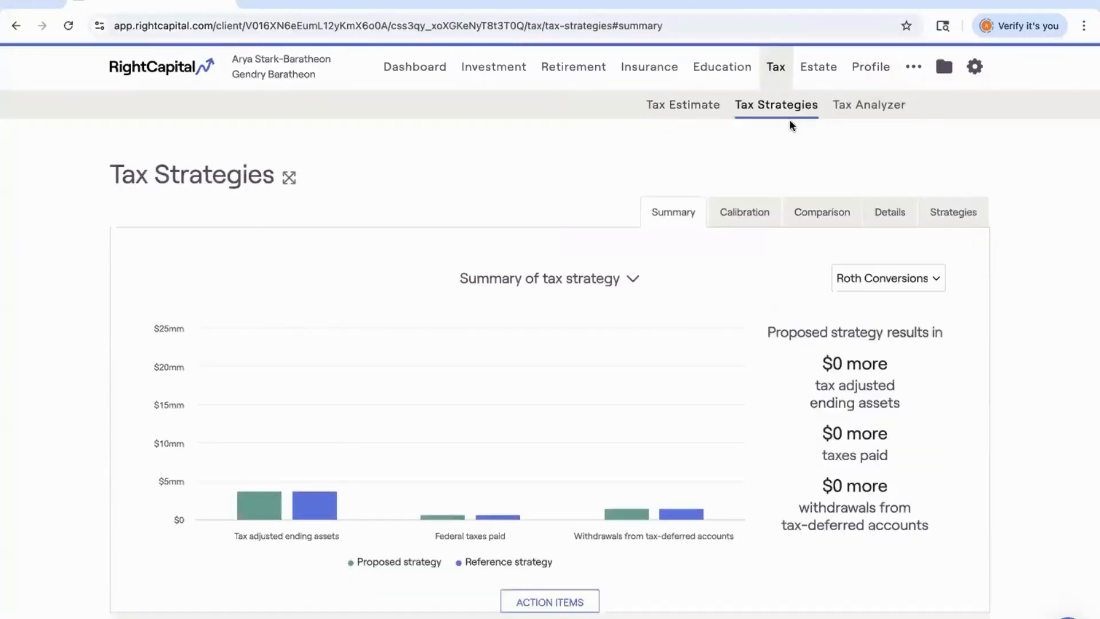
scroll(790, 119, down, 8)
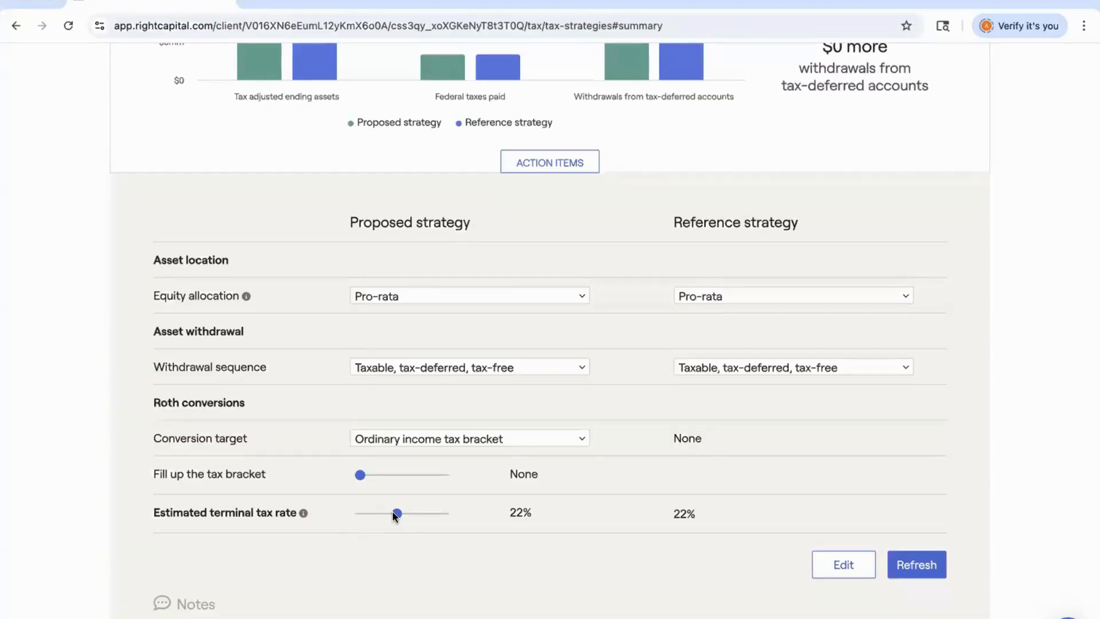
drag(394, 512, 396, 512)
scroll(508, 522, up, 2)
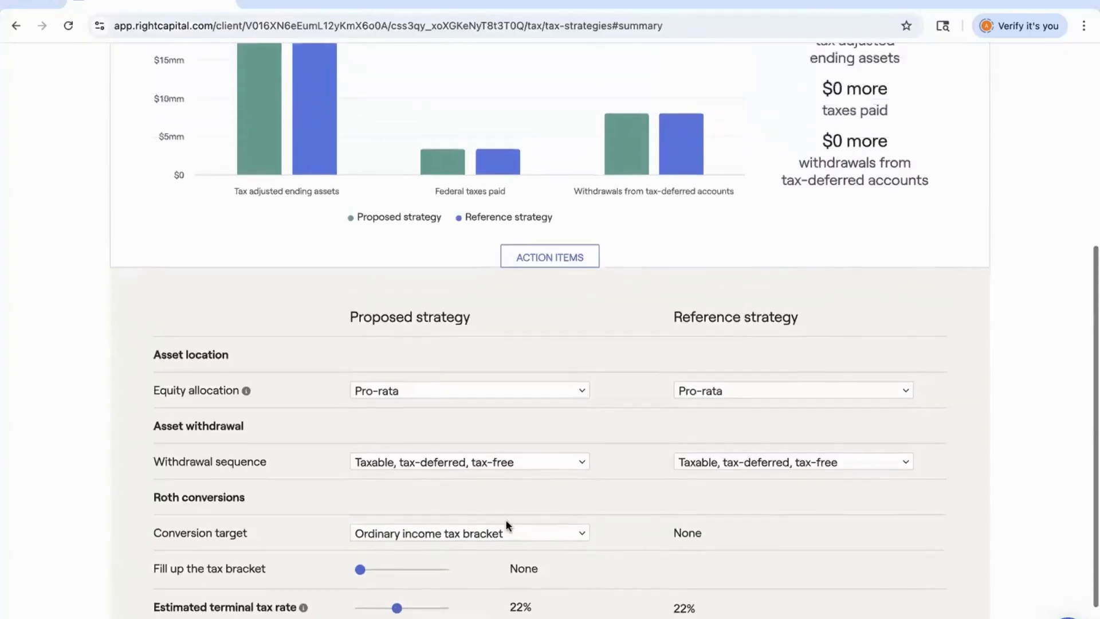
scroll(505, 520, up, 1)
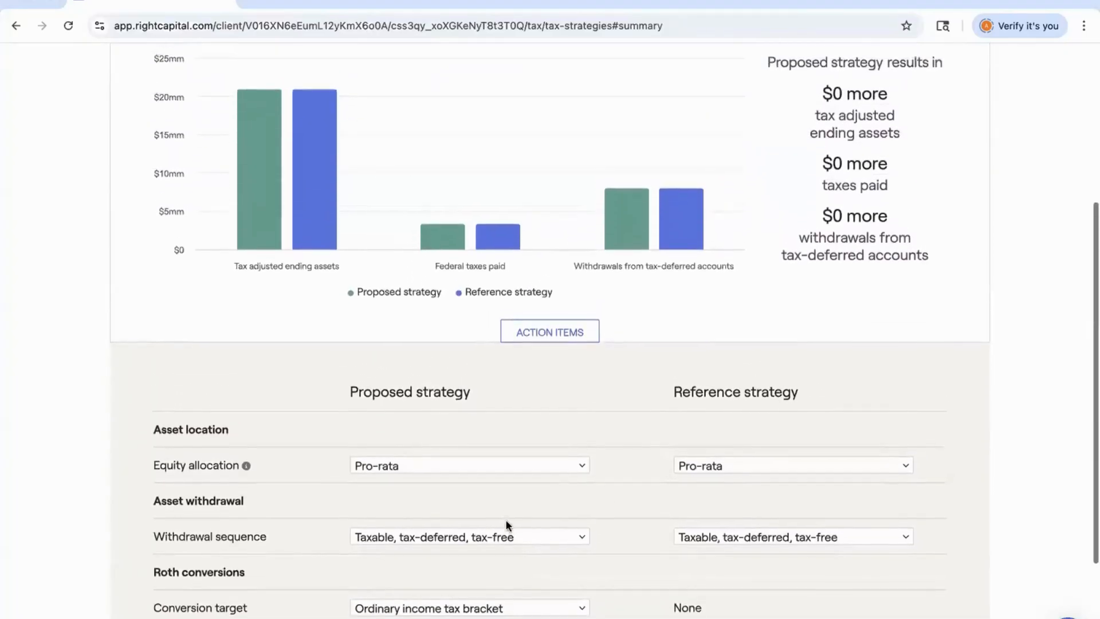
scroll(507, 522, up, 1)
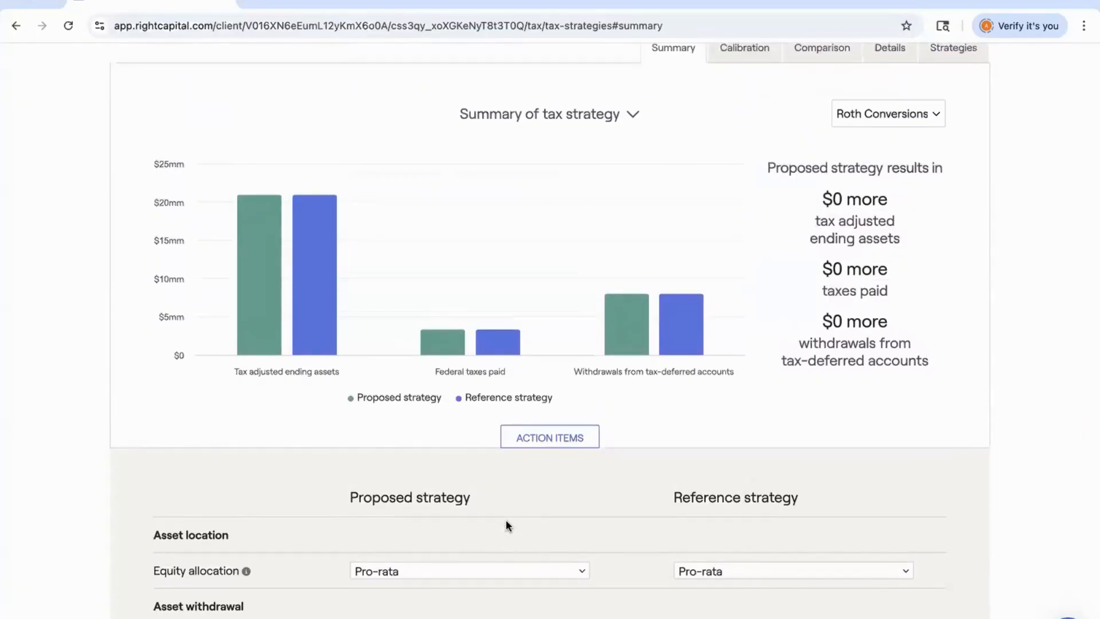
scroll(506, 519, up, 1)
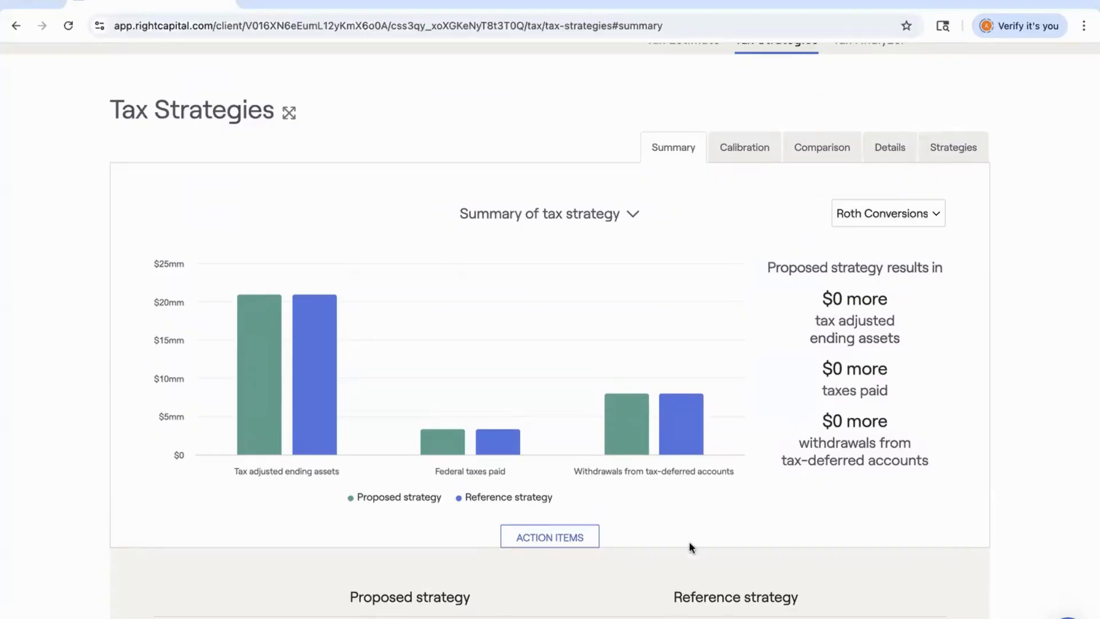
Open the Calibration tab, inspect the ordinary income tax bracket chart, and switch it to Key tax components.
click(744, 151)
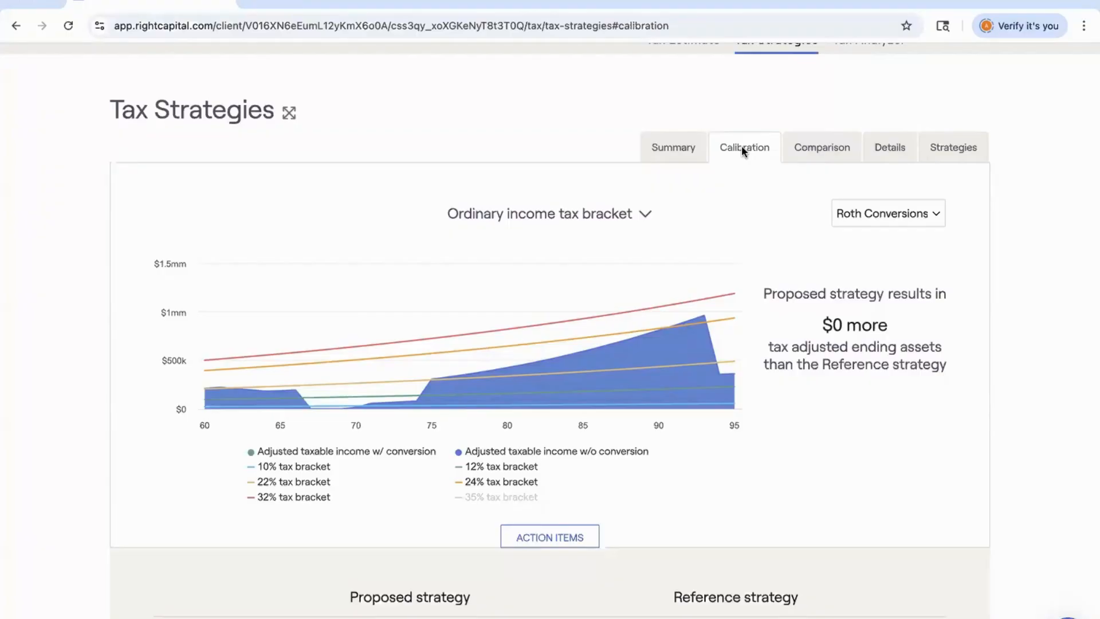
mouse_move(328, 318)
mouse_move(433, 394)
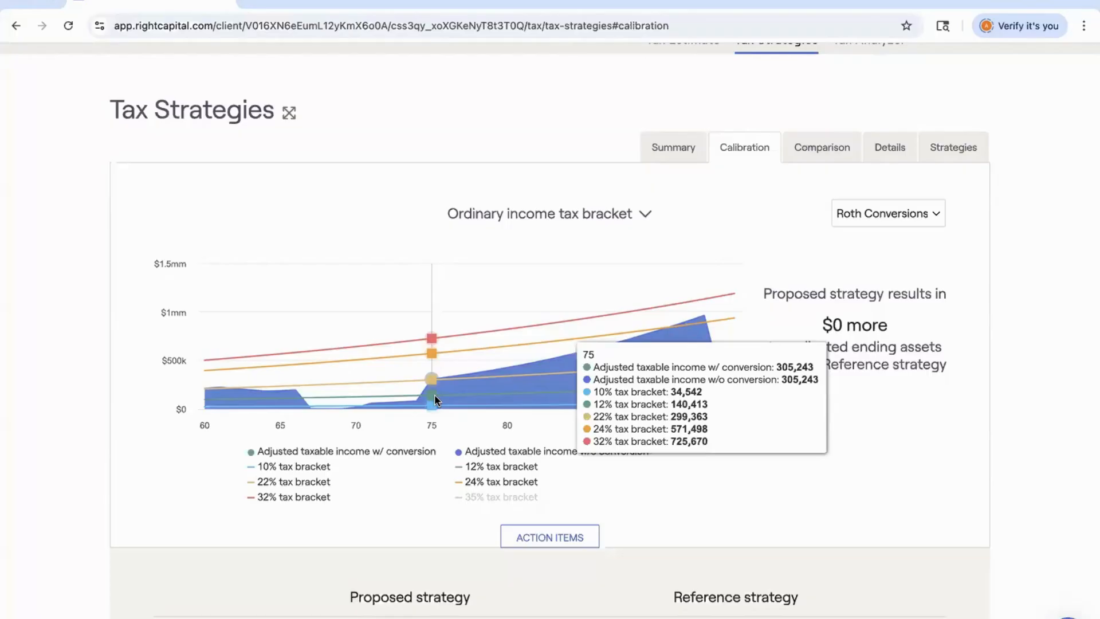
click(531, 211)
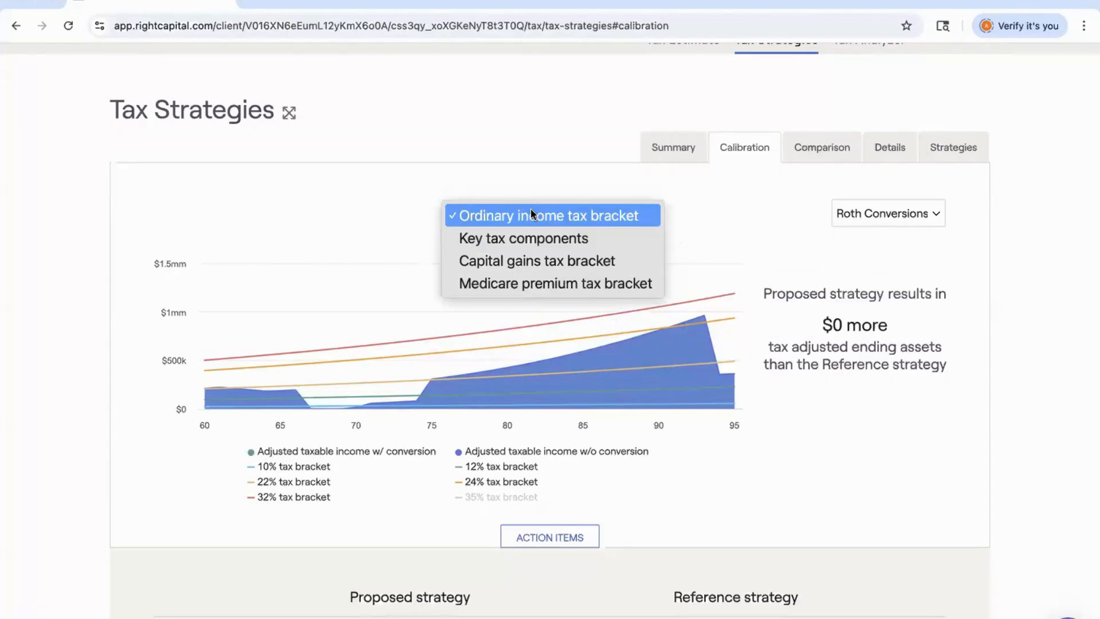
click(533, 239)
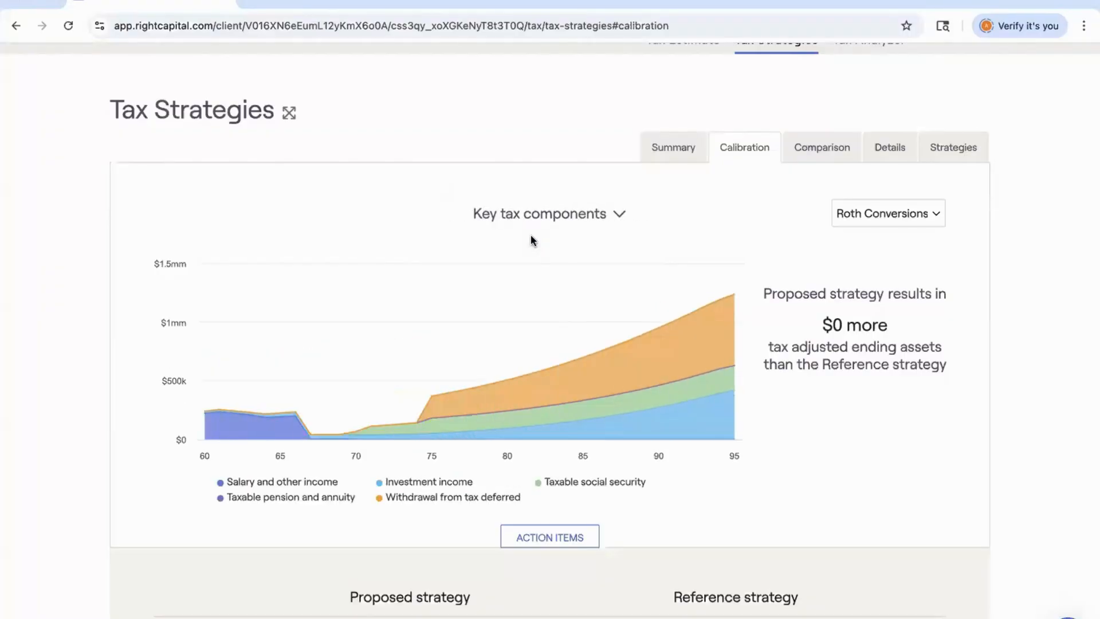
mouse_move(497, 308)
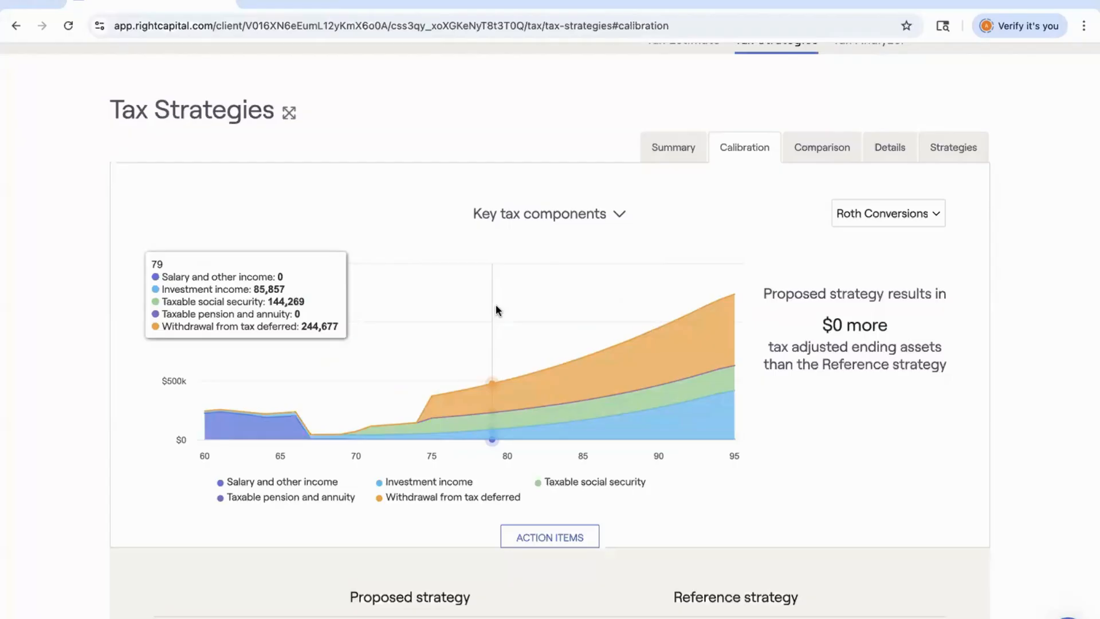
Switch the calibration chart to the Capital gains tax bracket and then the Medicare premium tax bracket views.
click(589, 216)
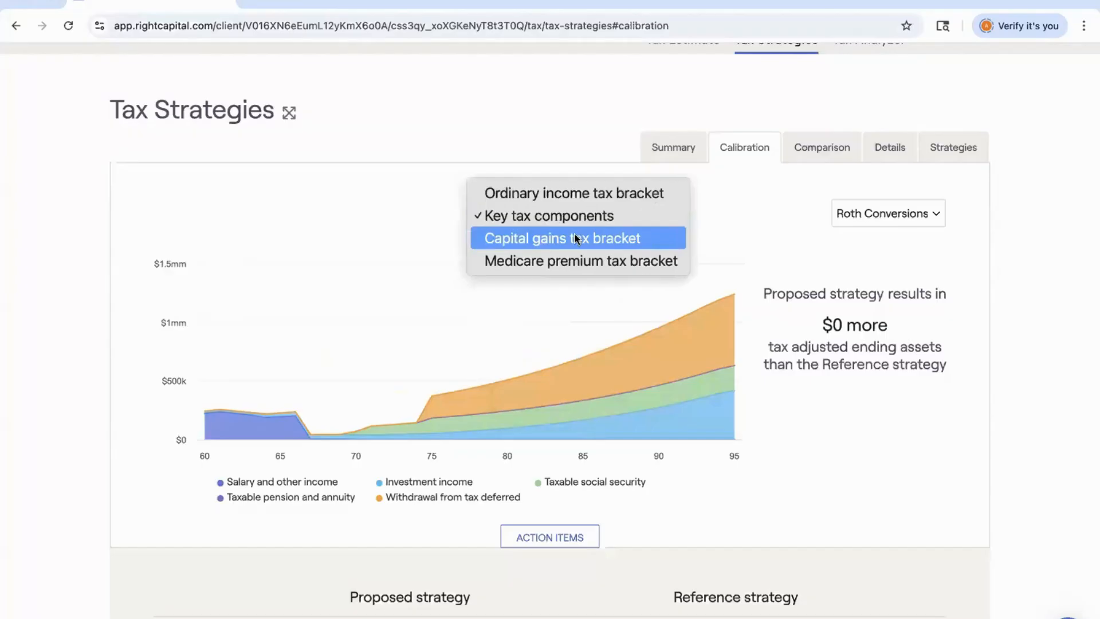
click(577, 239)
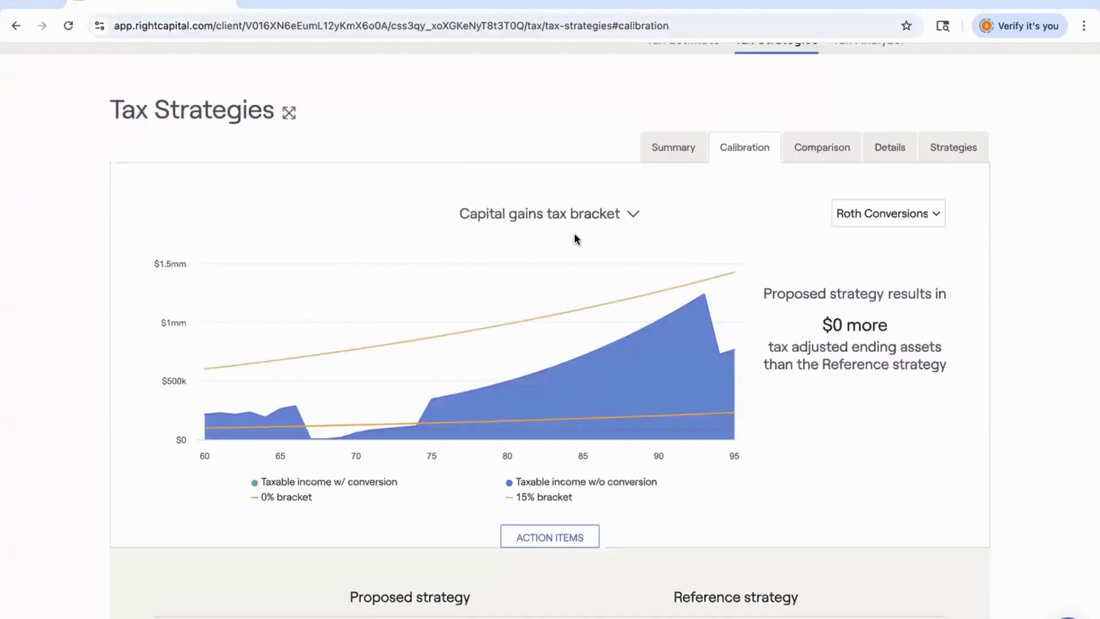
click(580, 215)
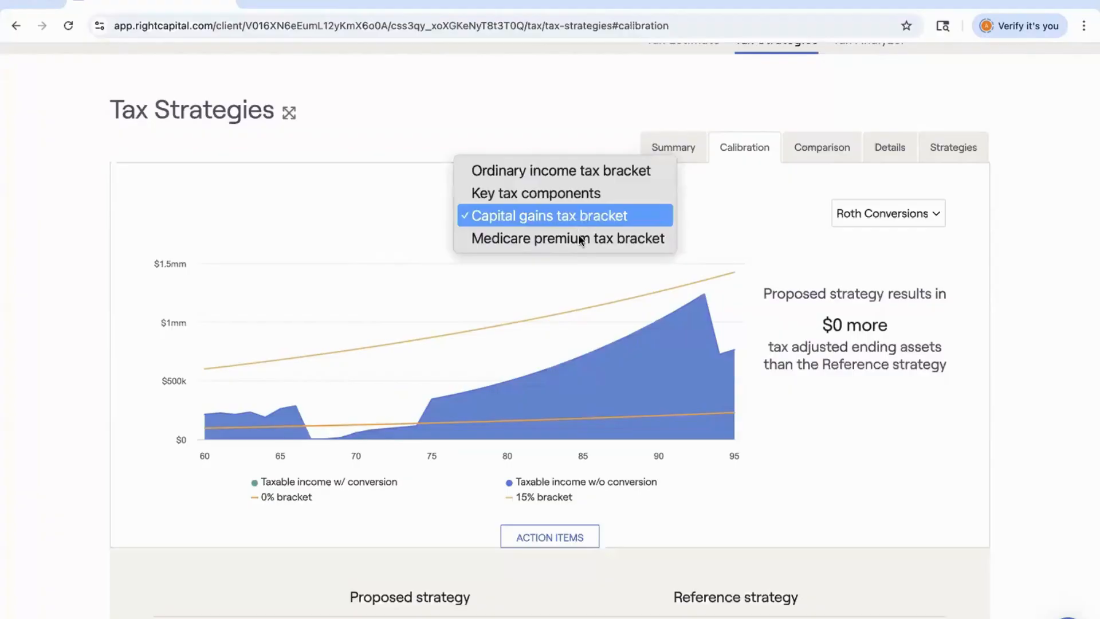
click(577, 238)
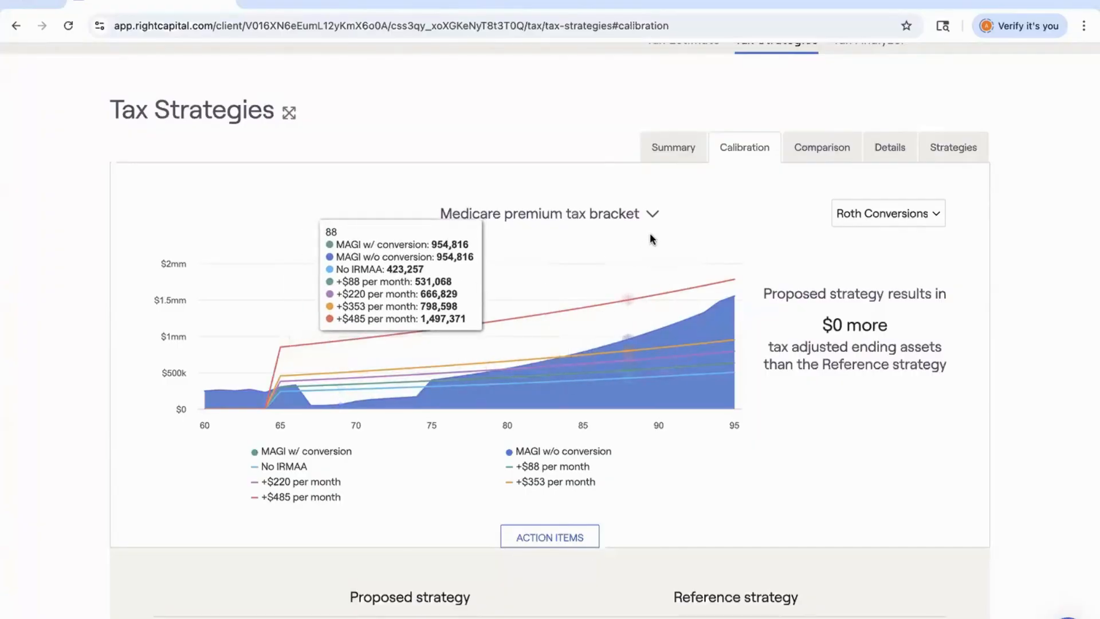
click(652, 212)
click(637, 147)
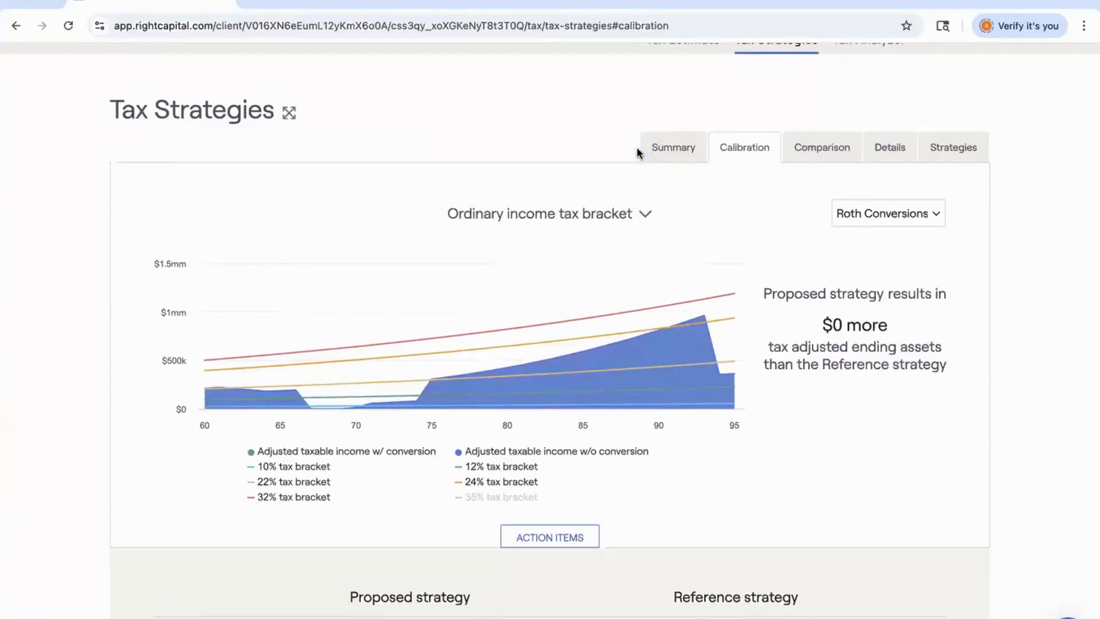
Edit the strategy items to add Conversions start and Conversions end to the Roth conversion settings.
scroll(635, 148, down, 5)
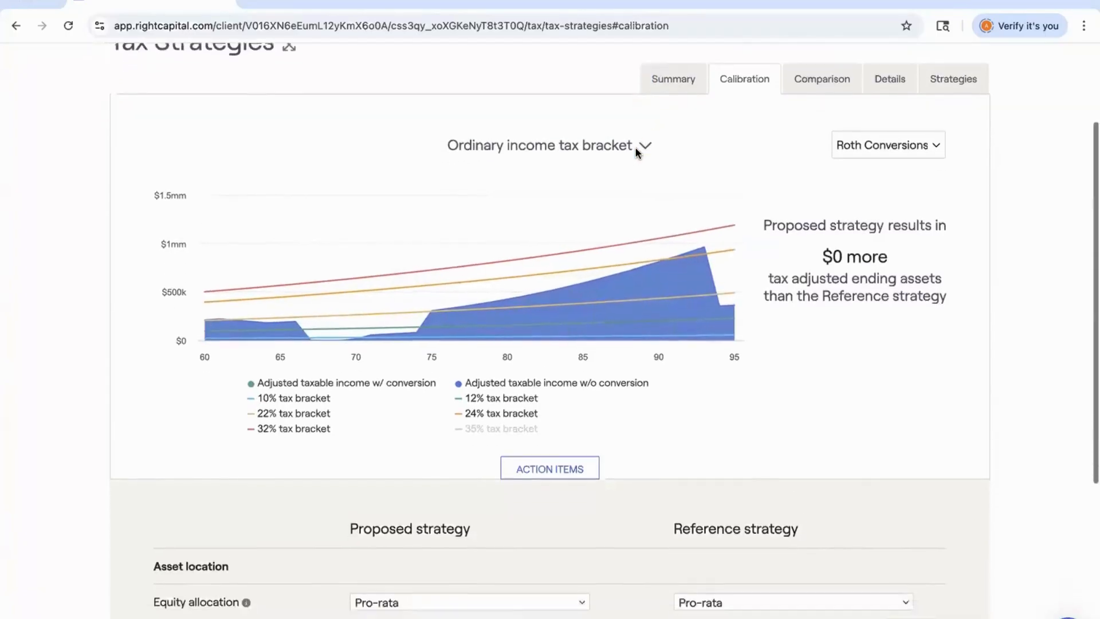
scroll(636, 151, down, 2)
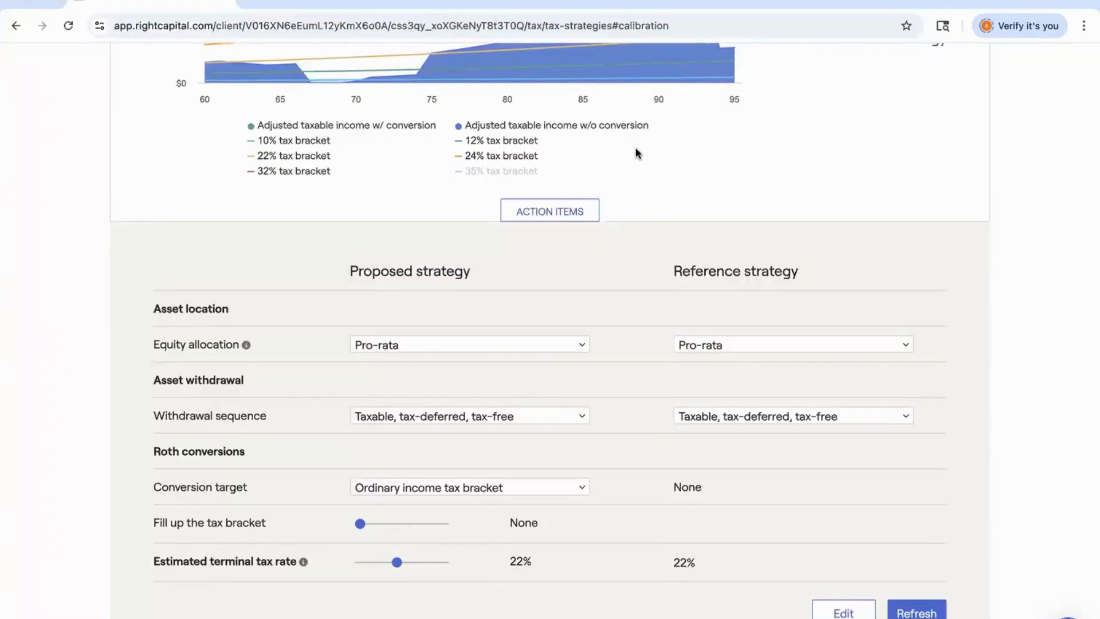
scroll(636, 153, down, 1)
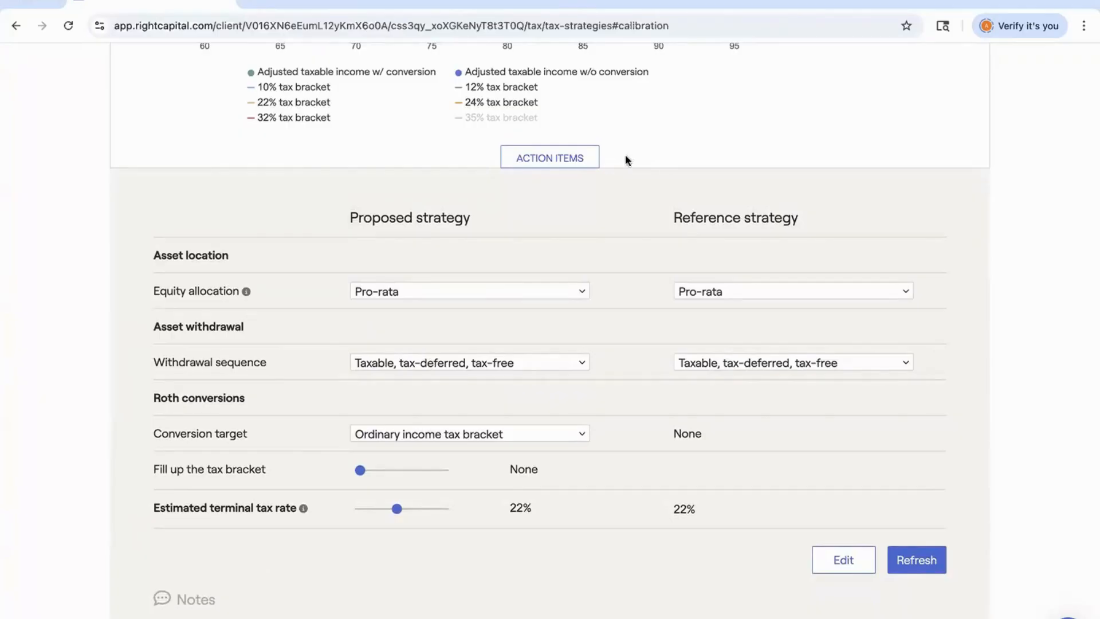
click(845, 561)
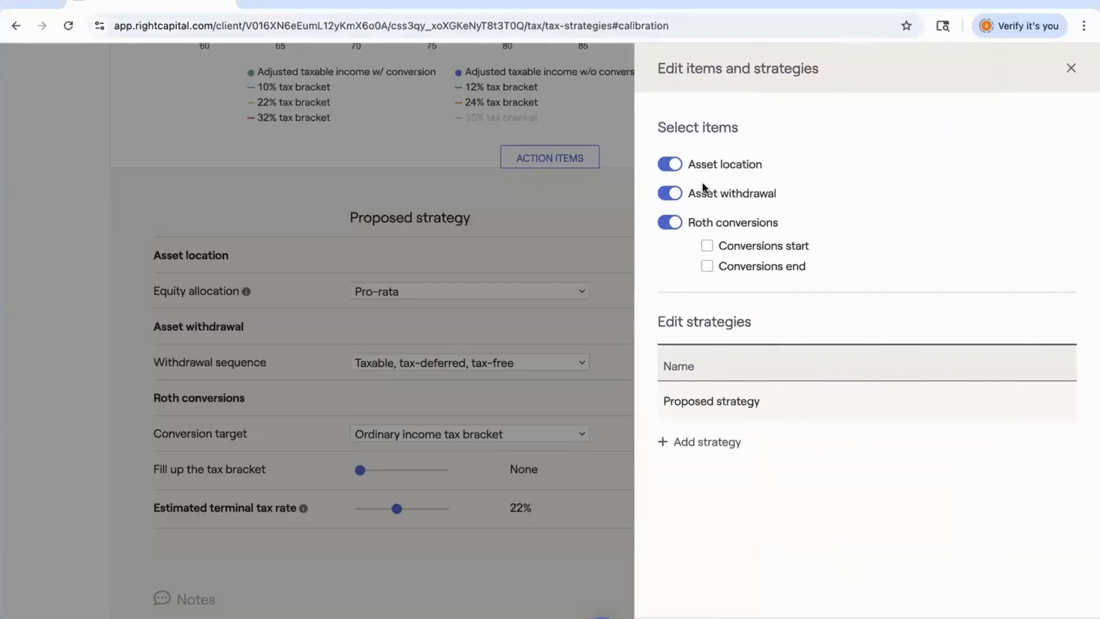
click(680, 170)
click(679, 171)
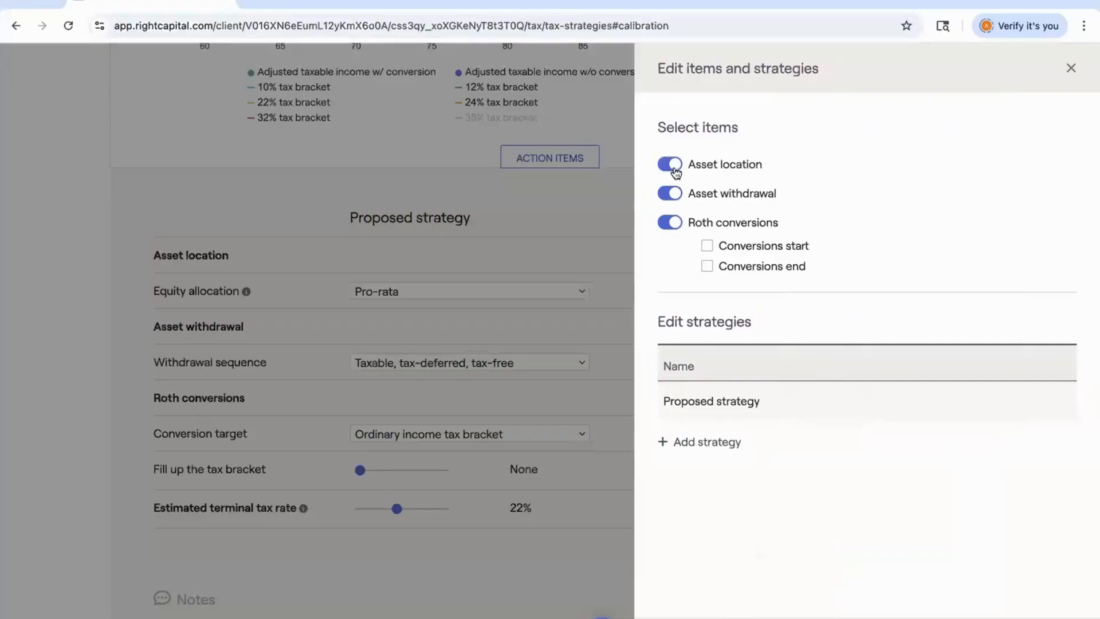
click(708, 247)
click(709, 267)
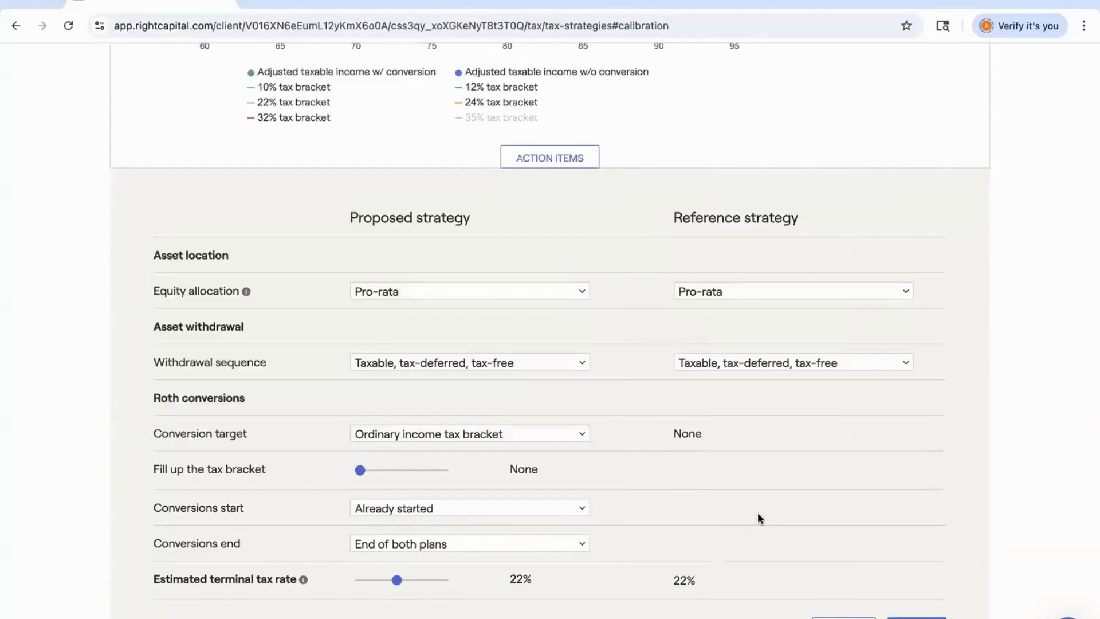
Set the proposed strategy's conversions start to the first client's age 67 and refresh the results.
click(372, 512)
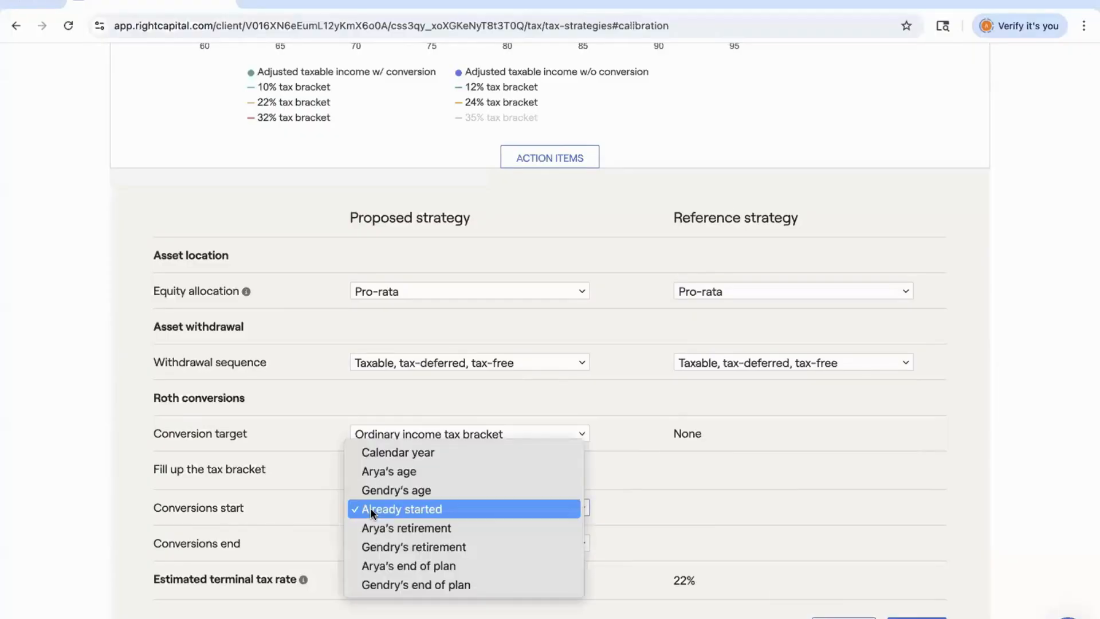
click(418, 471)
click(570, 507)
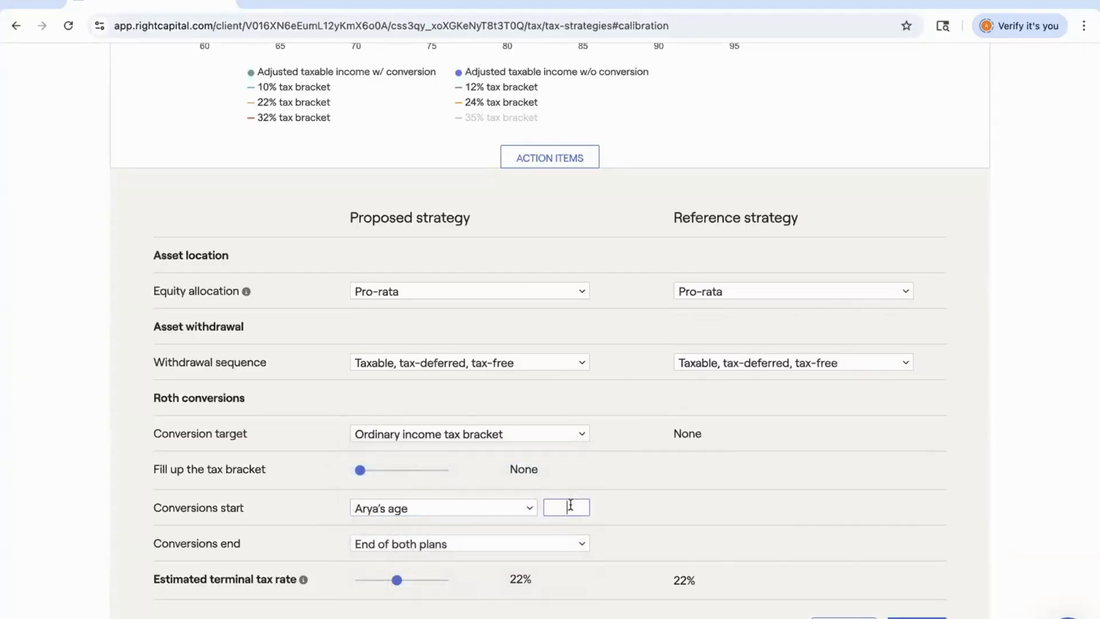
text(67)
click(920, 618)
scroll(503, 329, up, 1)
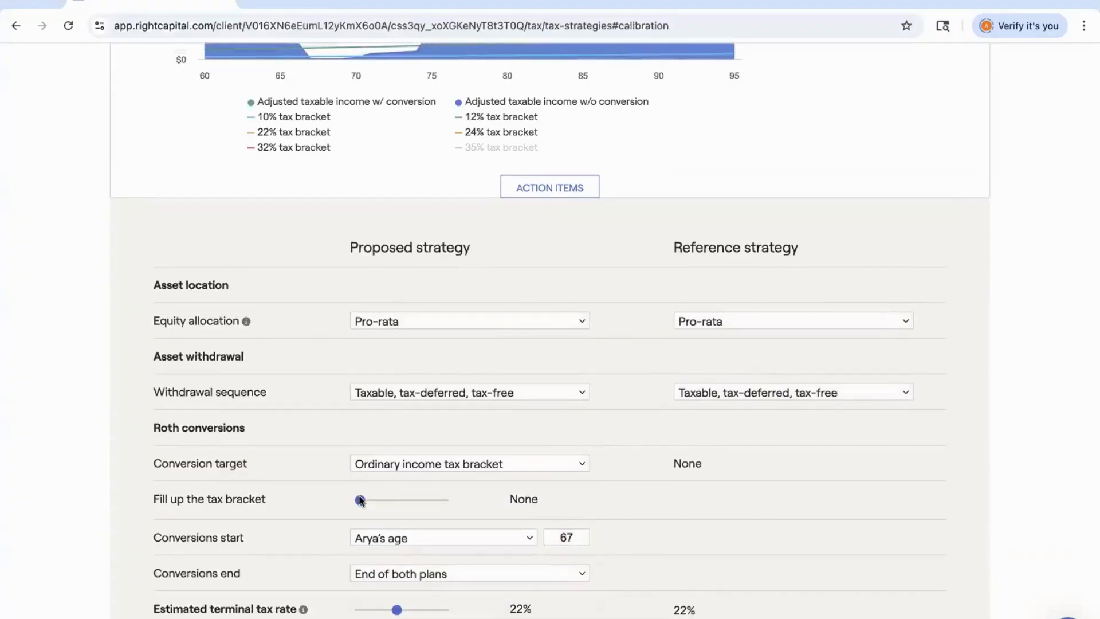
scroll(360, 500, up, 3)
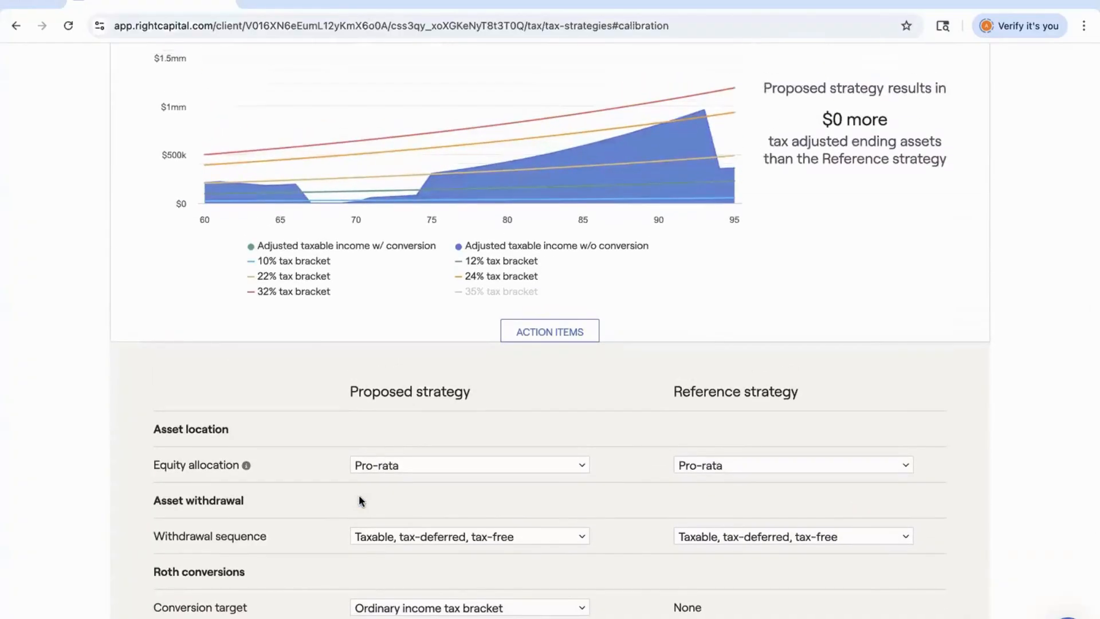
Set the proposed strategy's fill-up tax bracket to 22% and refresh the results.
scroll(360, 500, down, 2)
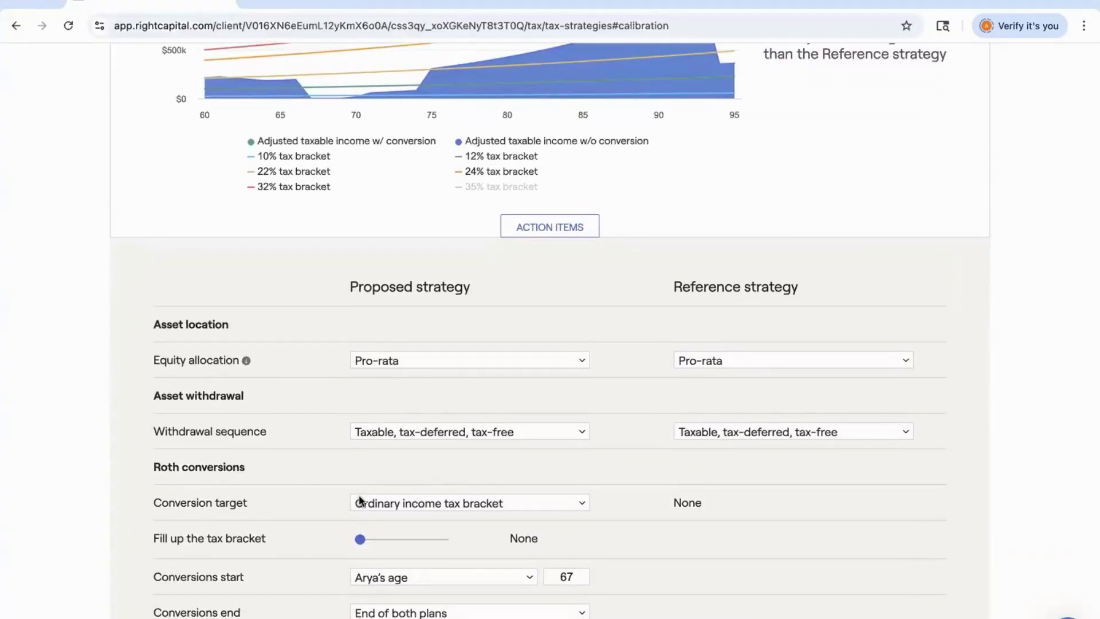
drag(360, 539, 407, 541)
scroll(407, 542, down, 2)
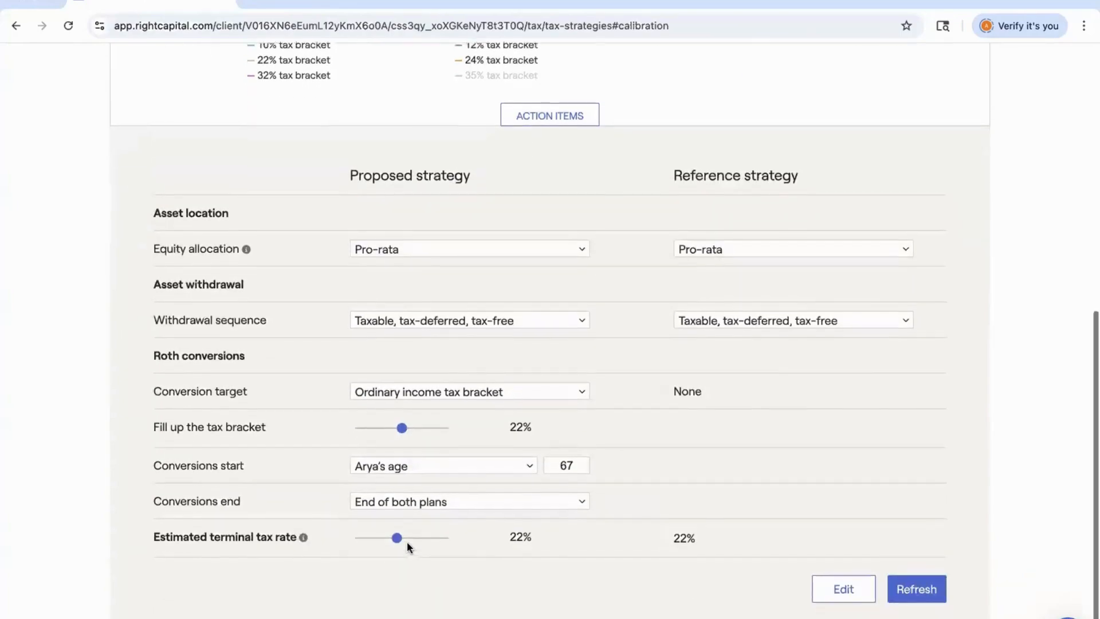
click(927, 581)
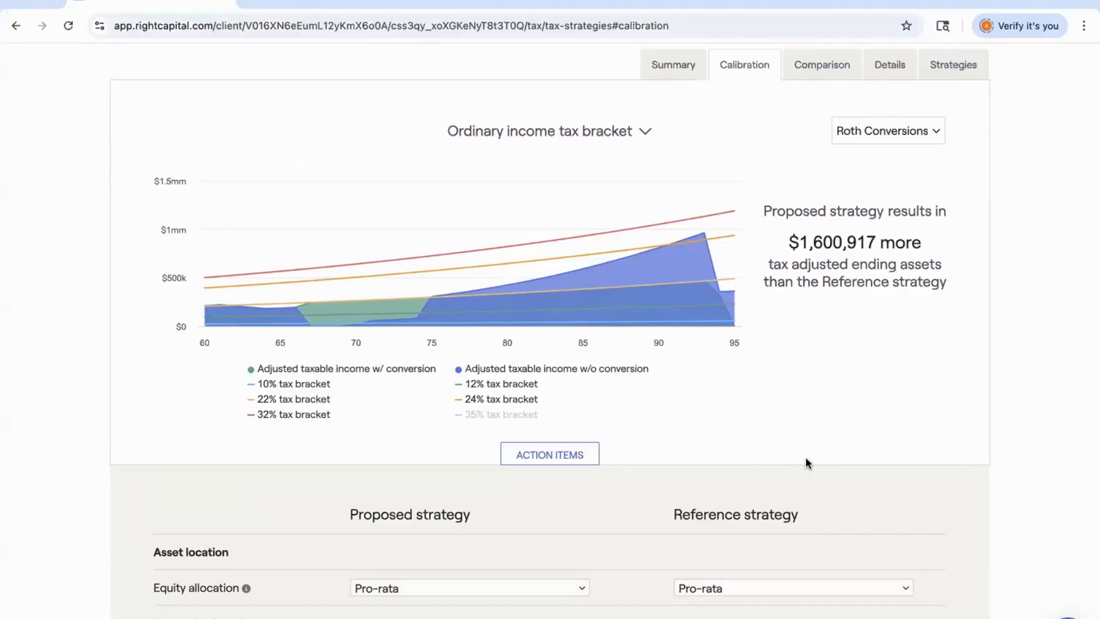
Open the Strategies tab and solve for the top Roth conversion strategies.
scroll(805, 458, down, 1)
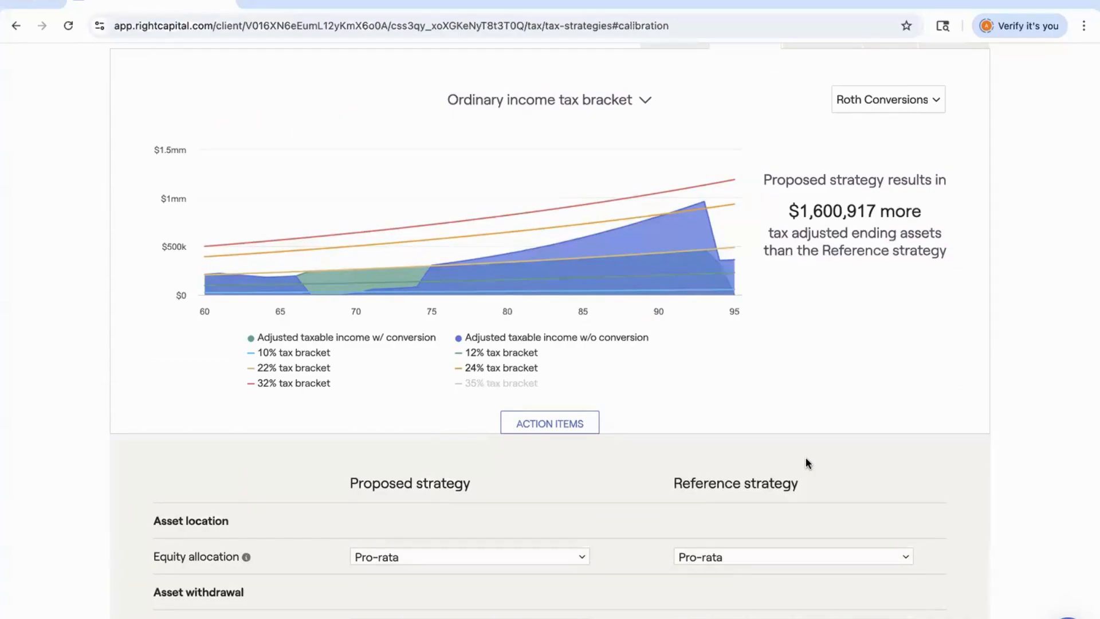
scroll(806, 458, up, 2)
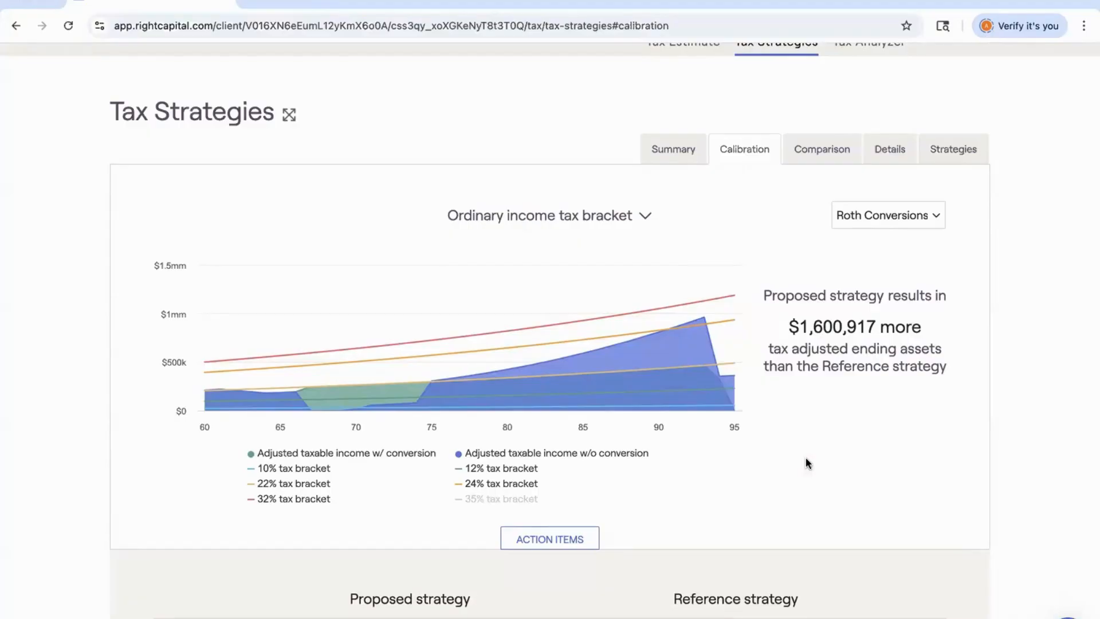
mouse_move(344, 399)
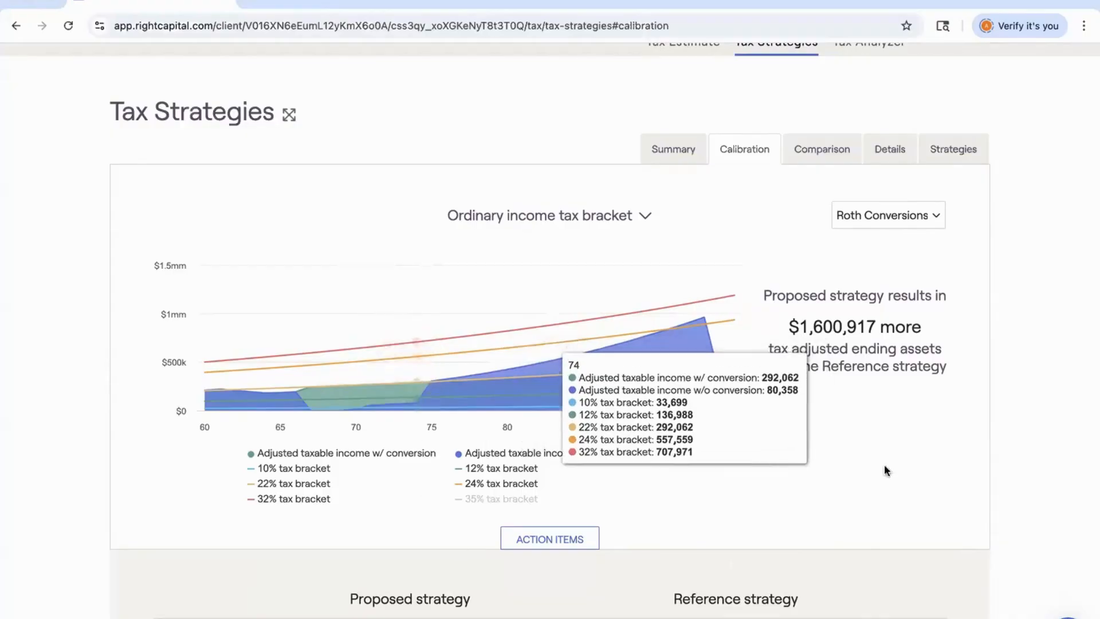
click(964, 156)
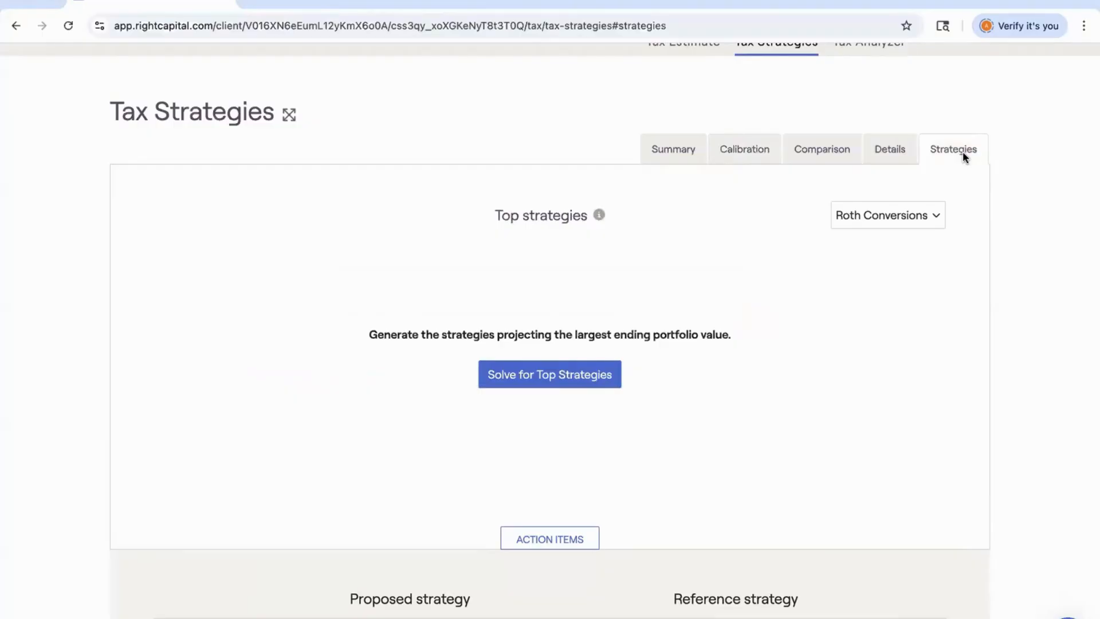
click(563, 382)
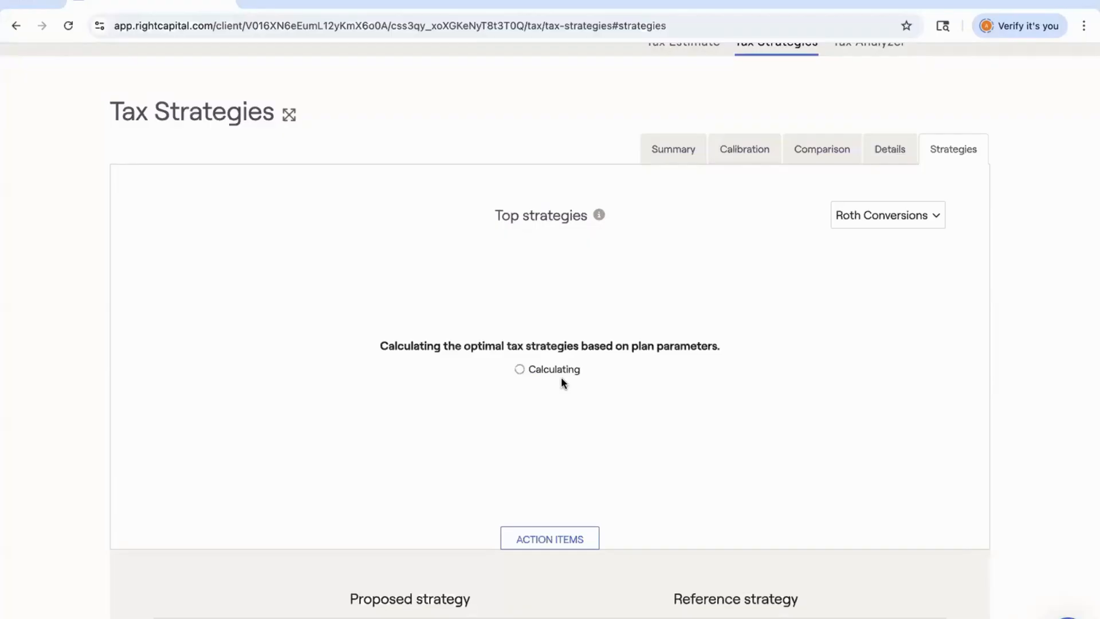
Review the list of top strategies and their asset location, withdrawal and Roth conversion approaches.
scroll(562, 383, down, 5)
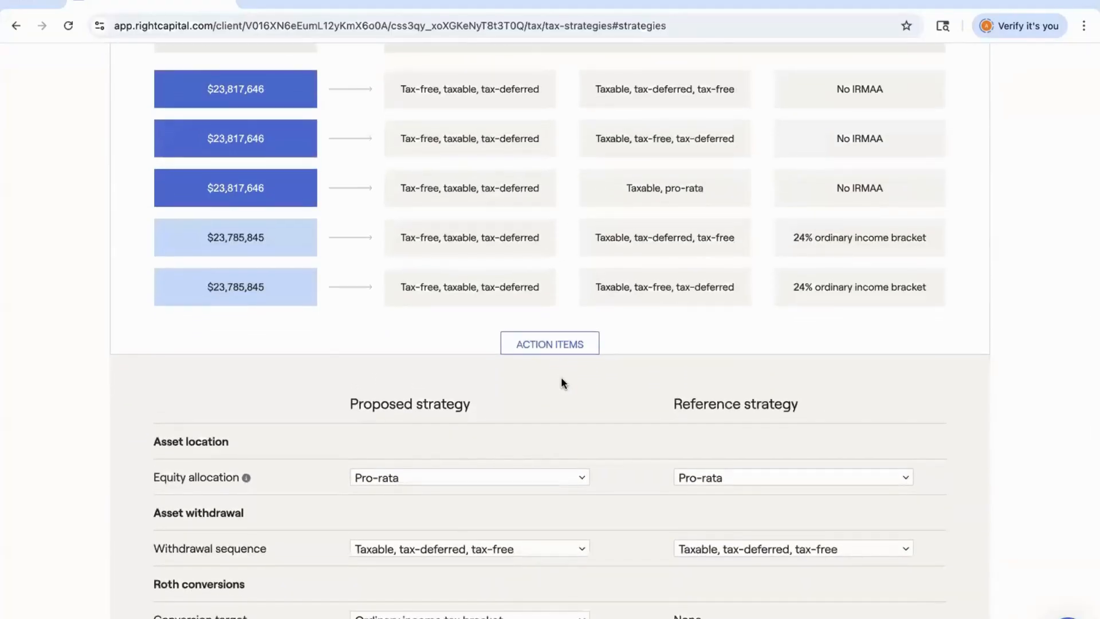
scroll(561, 382, up, 2)
scroll(561, 381, up, 1)
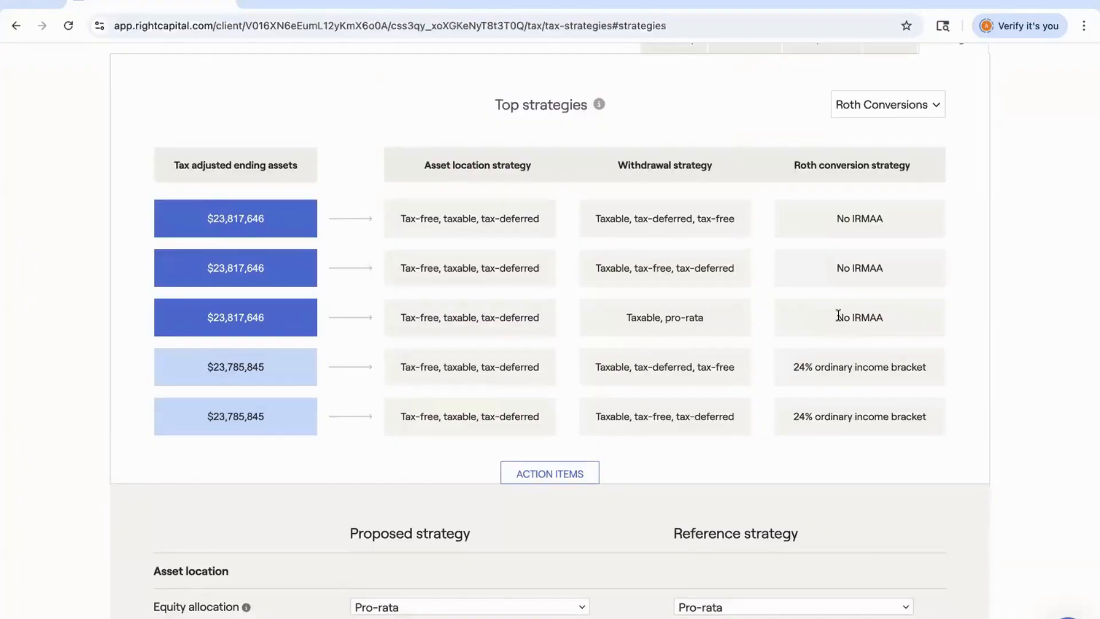
scroll(839, 316, down, 6)
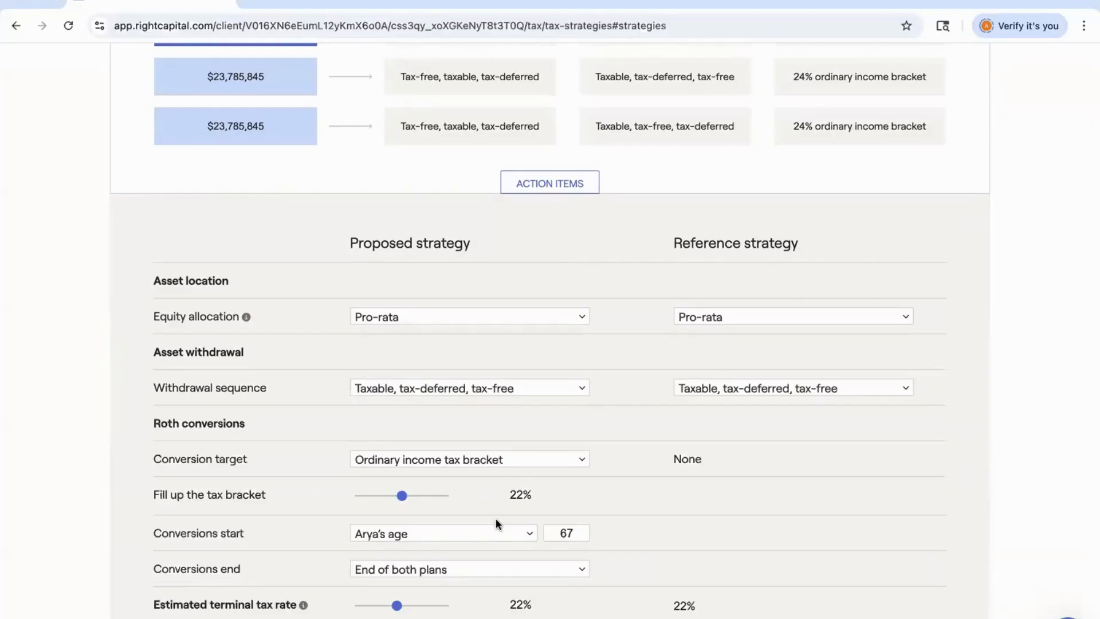
scroll(496, 519, up, 5)
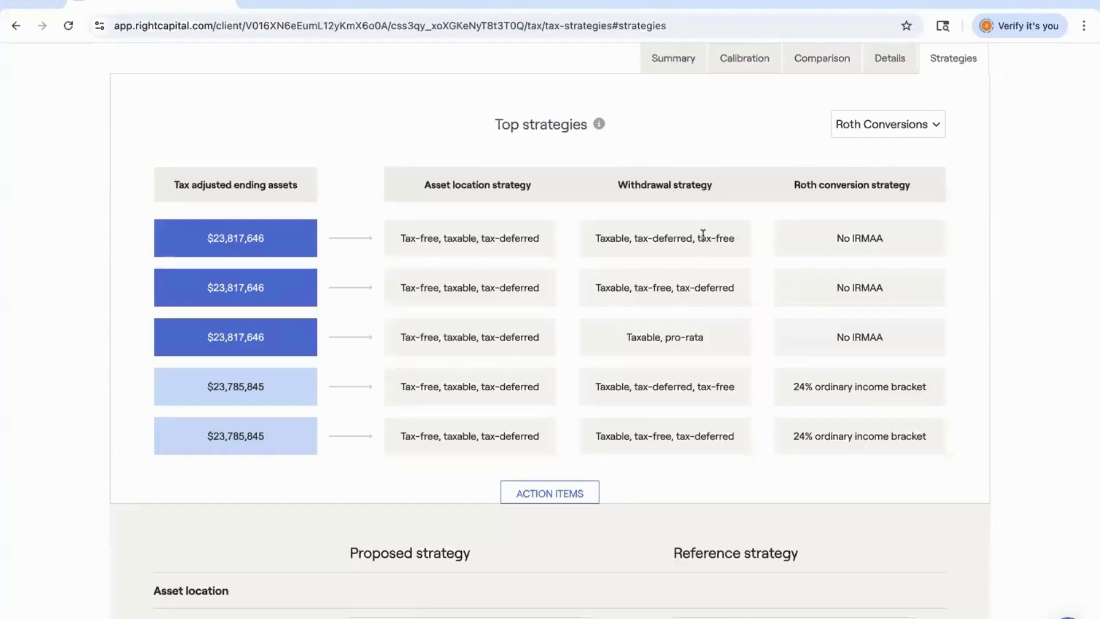
scroll(703, 234, down, 3)
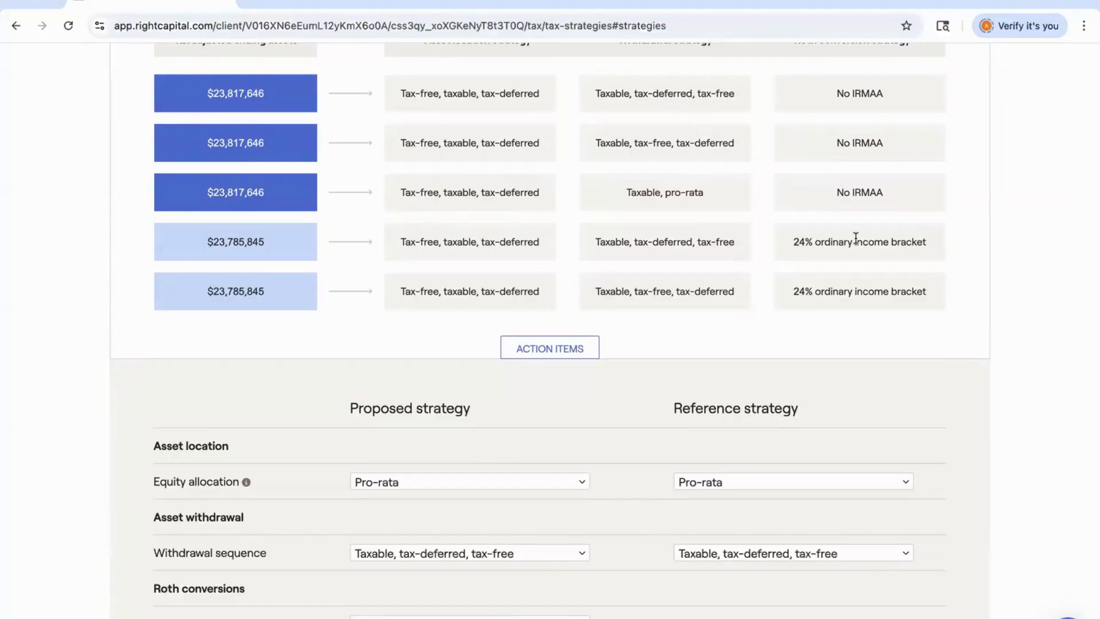
scroll(855, 237, down, 5)
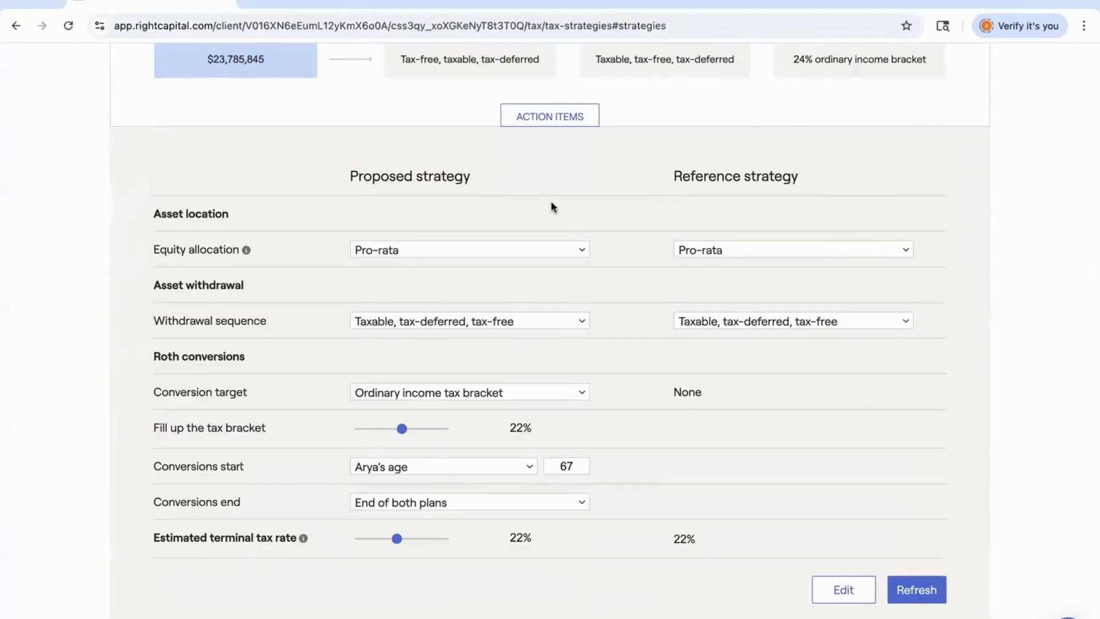
Set the proposed strategy's equity allocation to Tax-free, taxable, tax-deferred.
scroll(550, 207, up, 1)
click(447, 325)
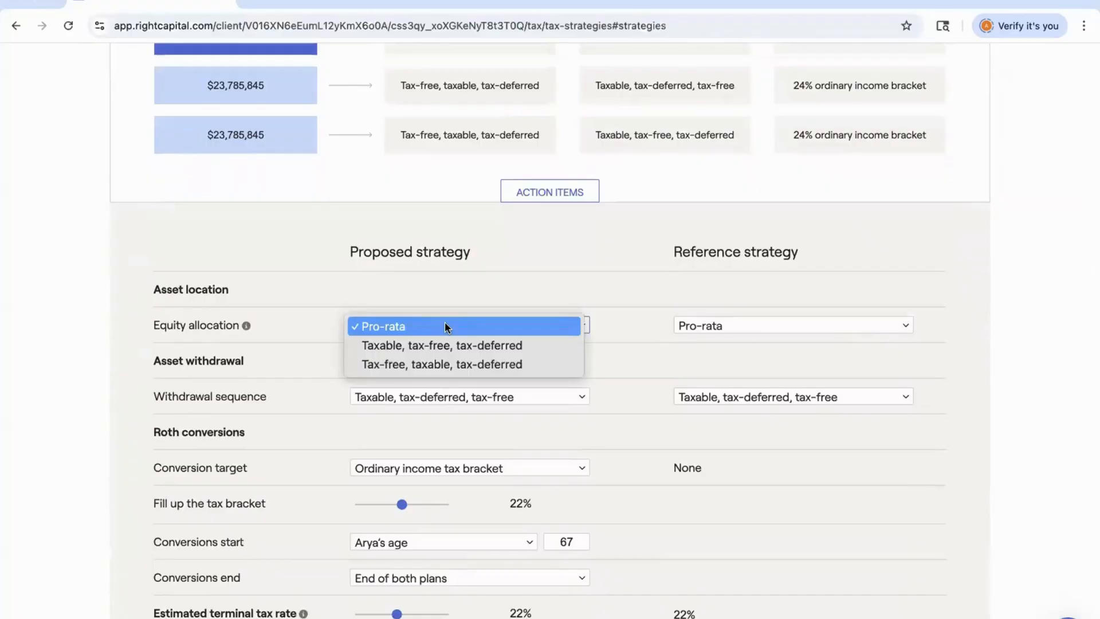
click(437, 365)
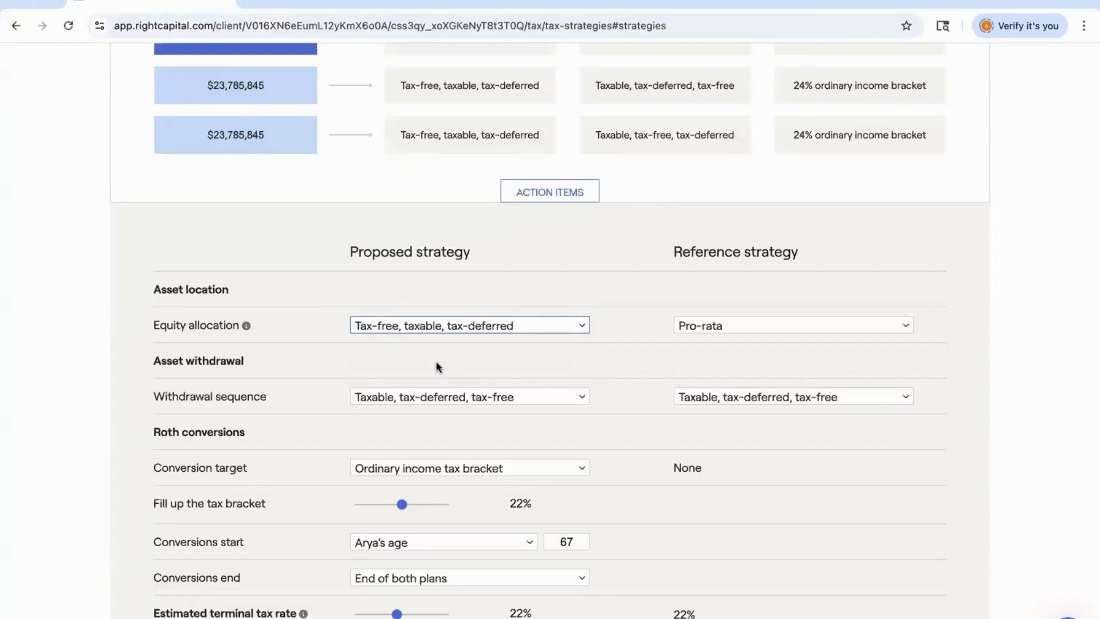
Change the proposed conversion target to Medicare premium tax bracket.
scroll(437, 367, up, 3)
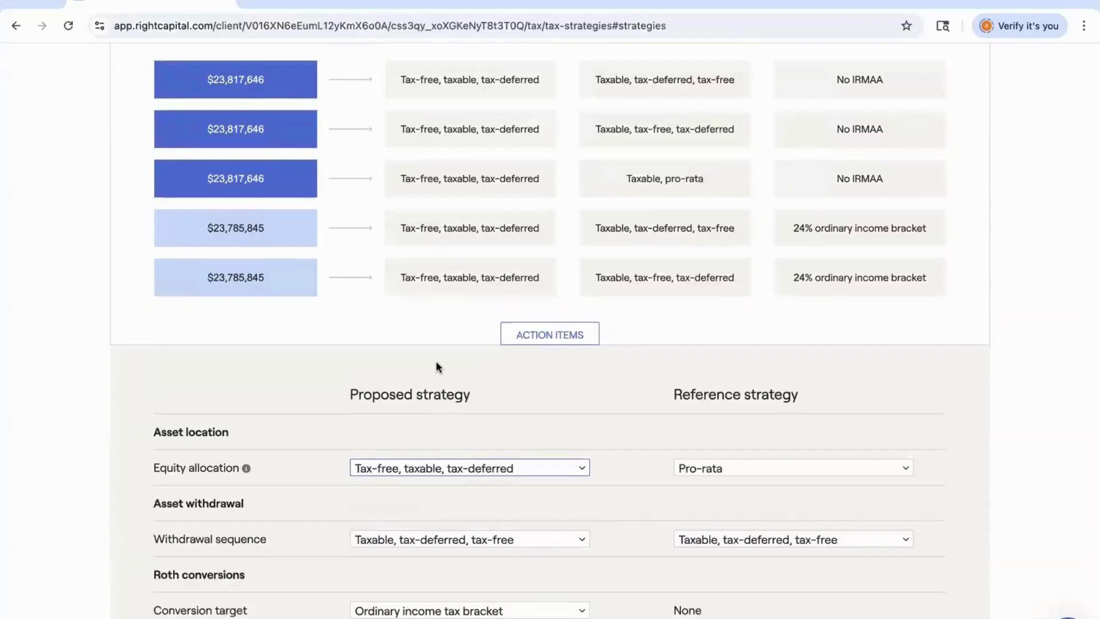
scroll(437, 367, down, 3)
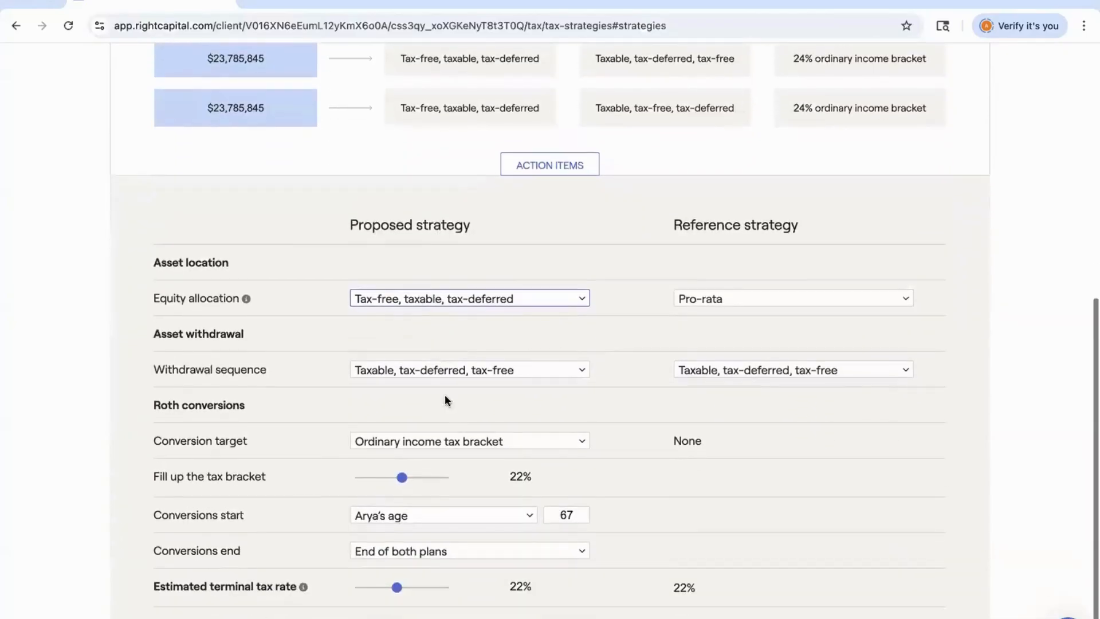
click(448, 440)
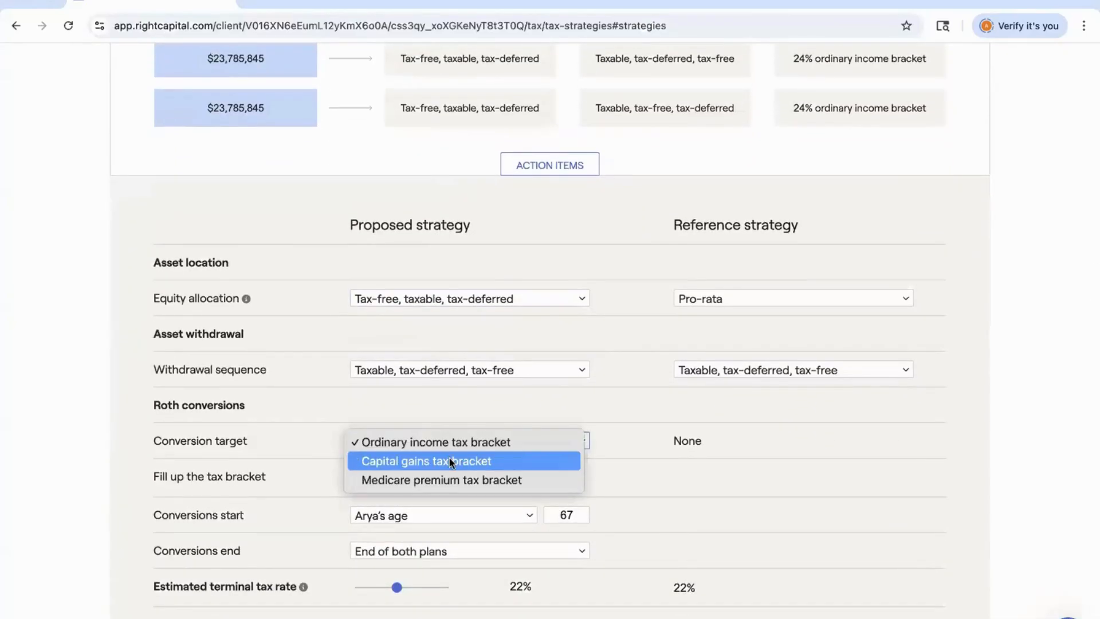
click(450, 482)
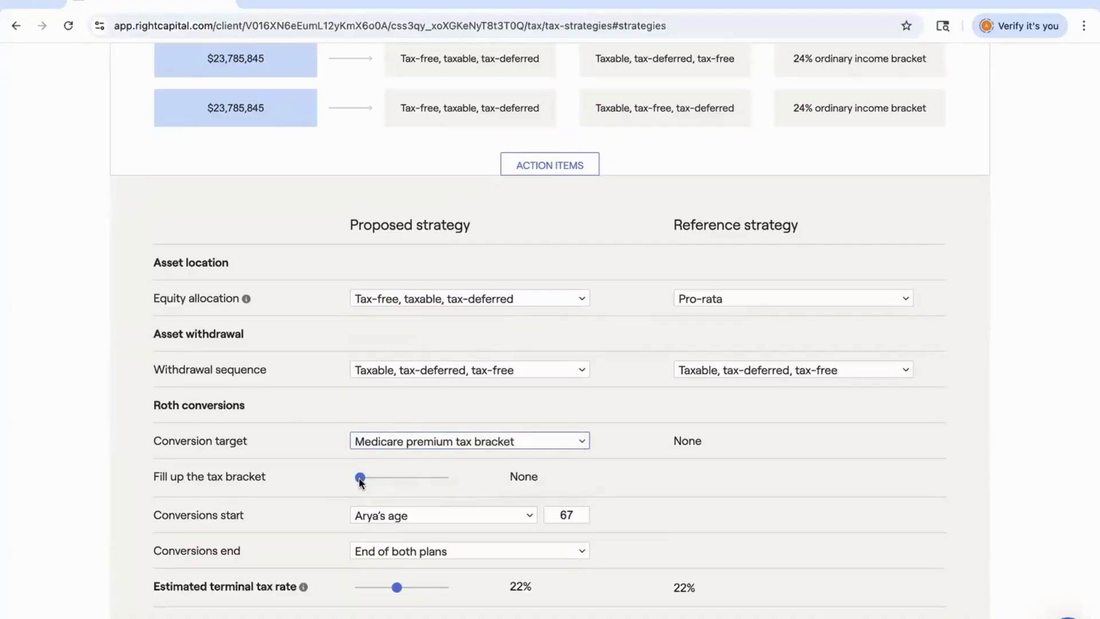
Set the fill-up tax bracket to No IRMAA and refresh the results.
drag(361, 483, 378, 485)
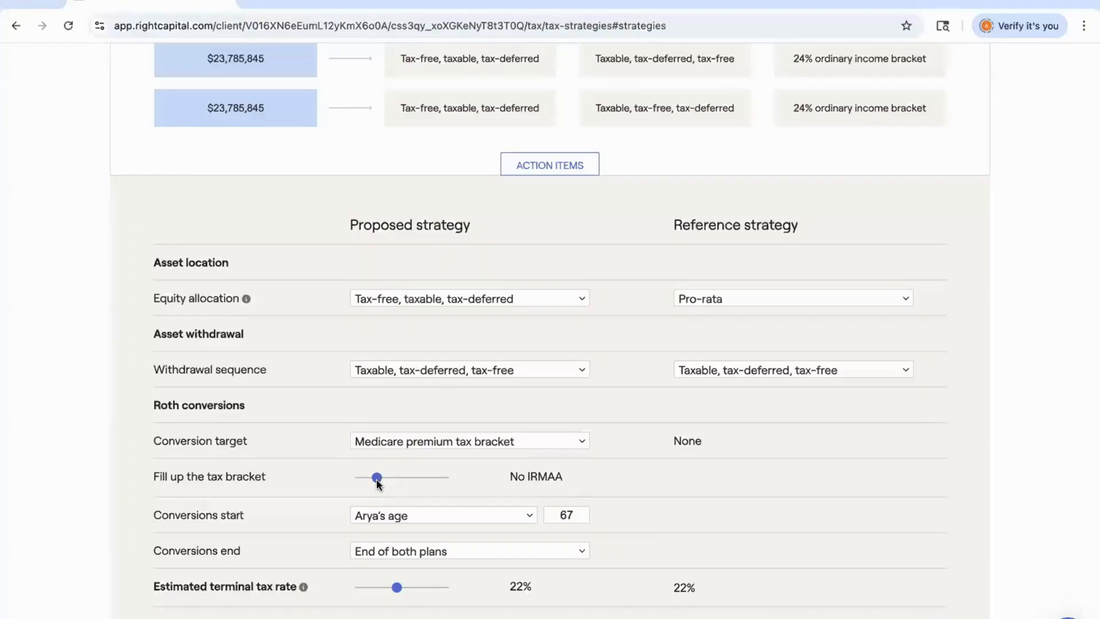
scroll(534, 487, down, 1)
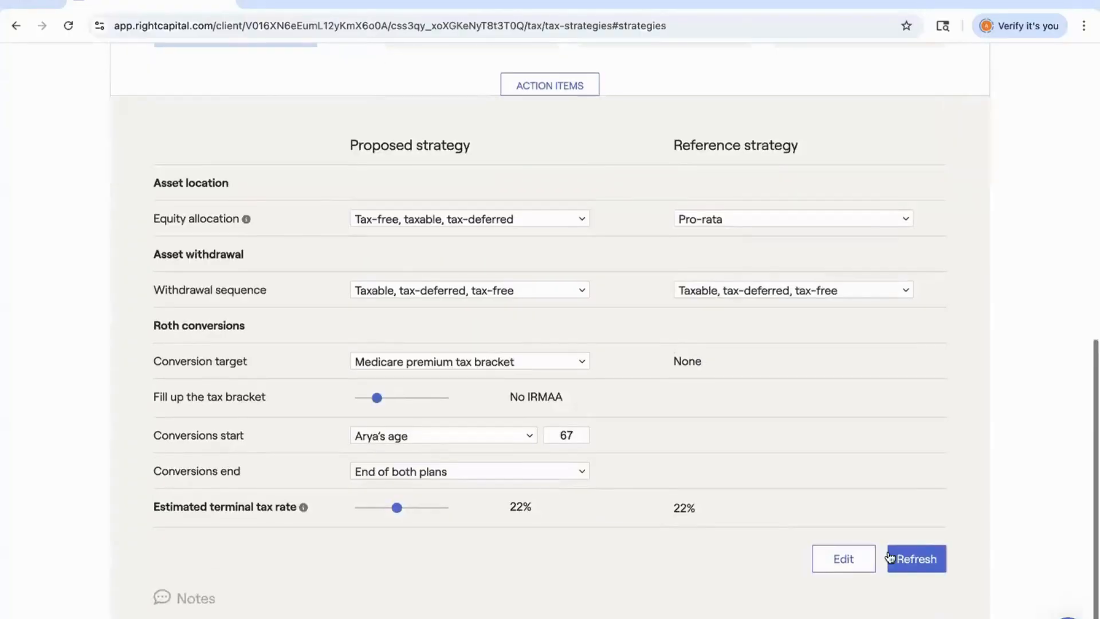
click(917, 560)
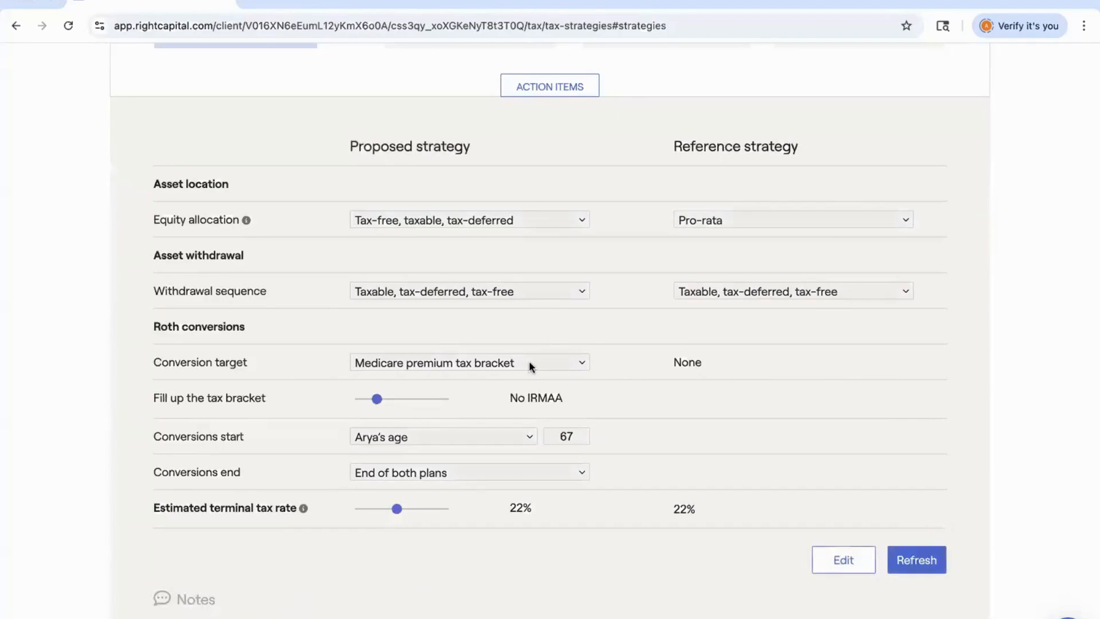
Open the Summary tab and switch its chart to Asset location.
scroll(530, 367, up, 4)
scroll(528, 367, up, 5)
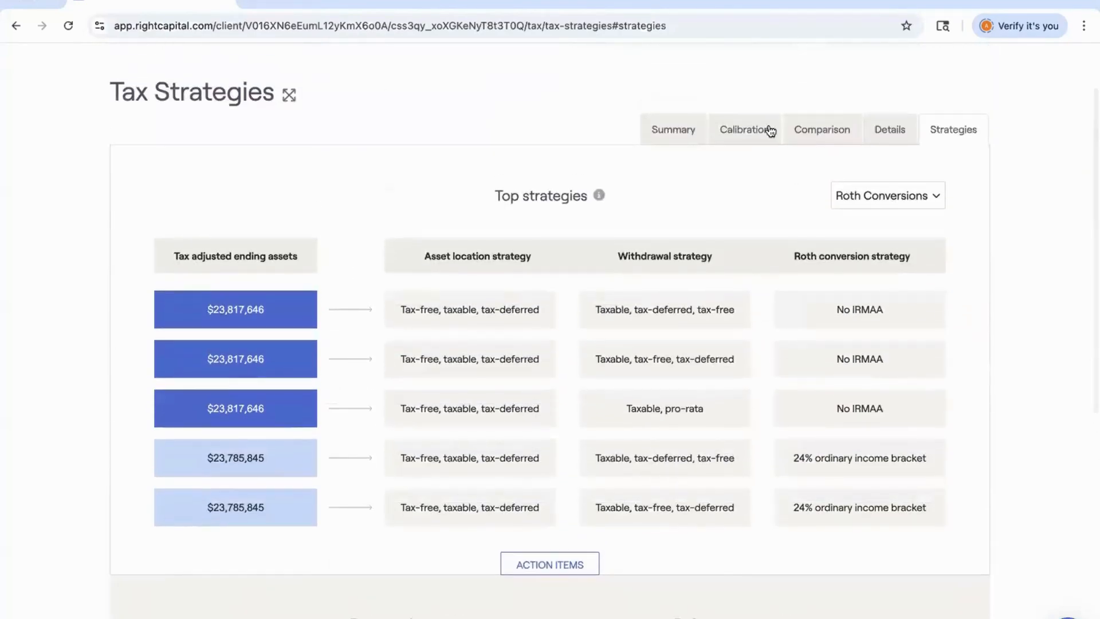
click(677, 129)
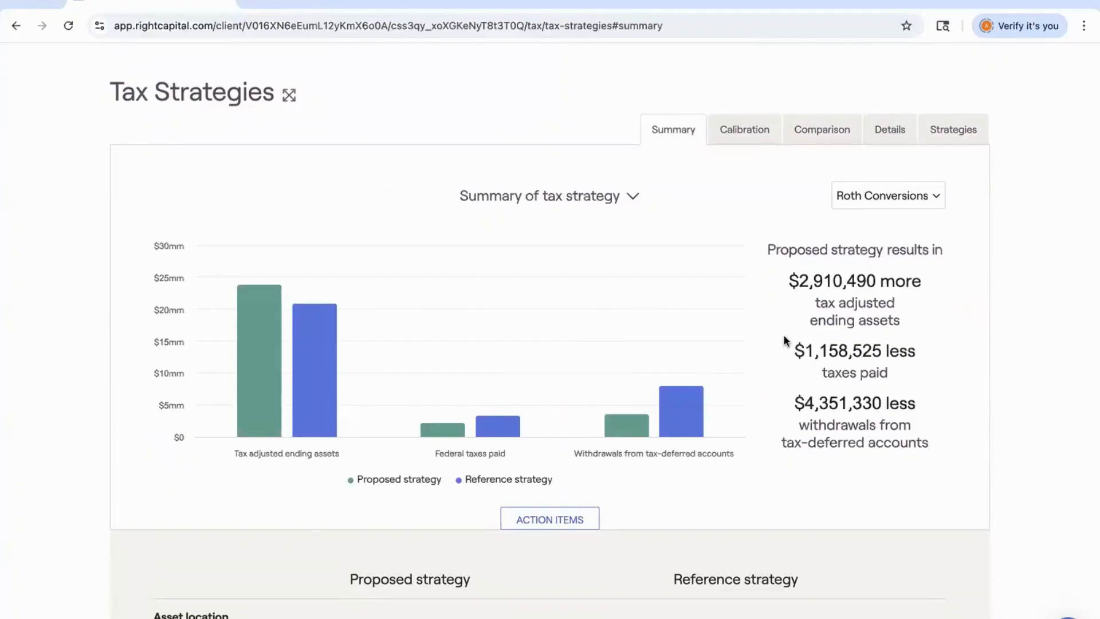
click(612, 196)
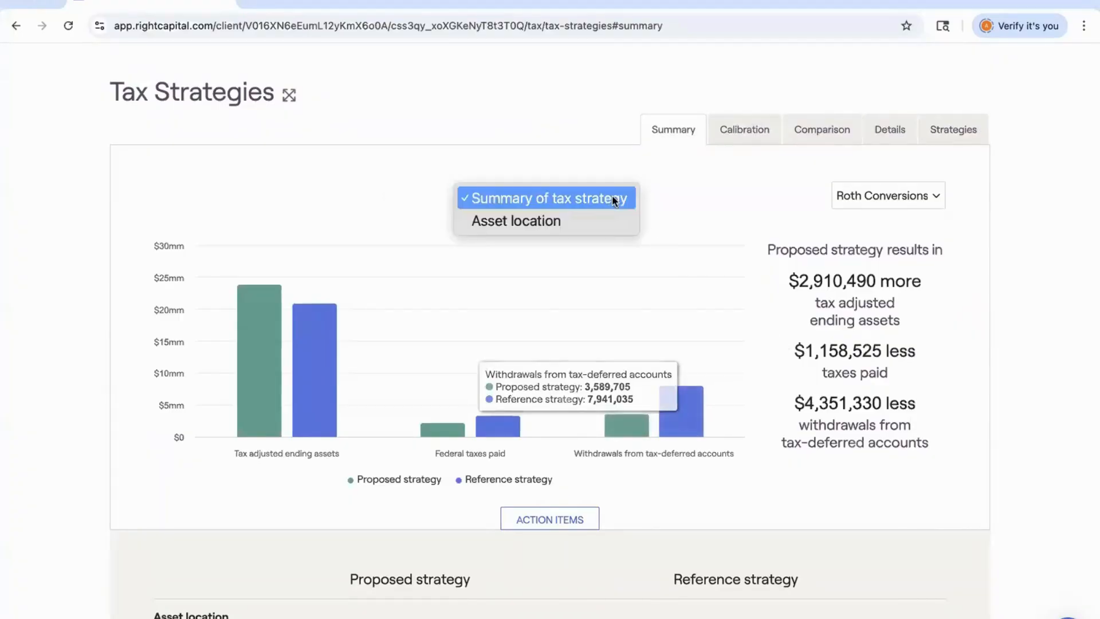
click(606, 226)
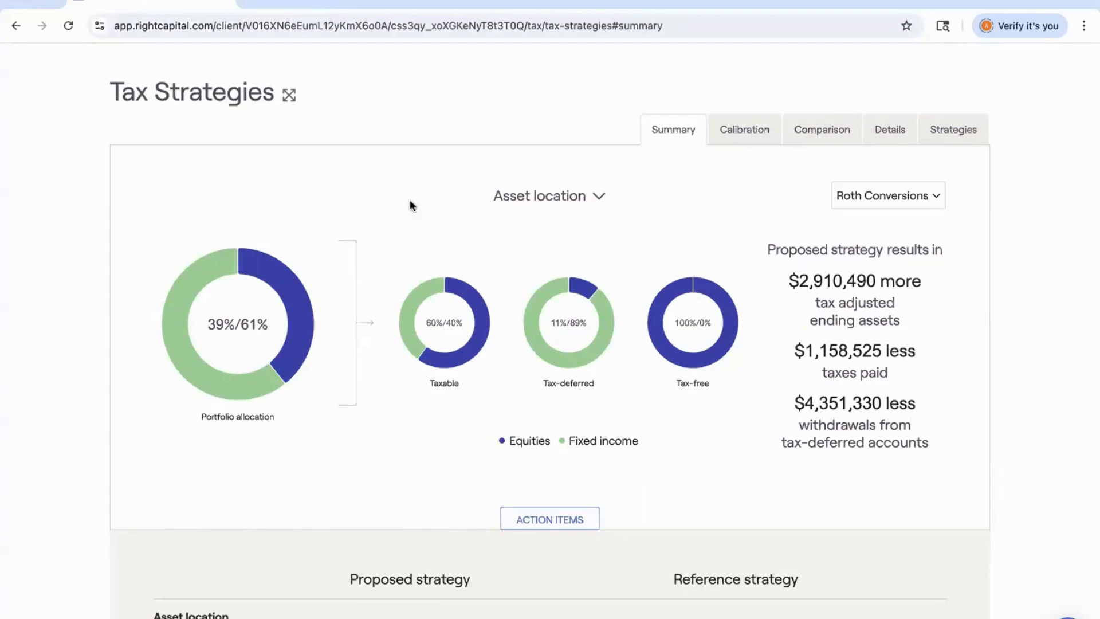
Review the asset location chart, then view the Calibration tab and open the Comparison tab.
mouse_move(266, 395)
scroll(459, 391, down, 1)
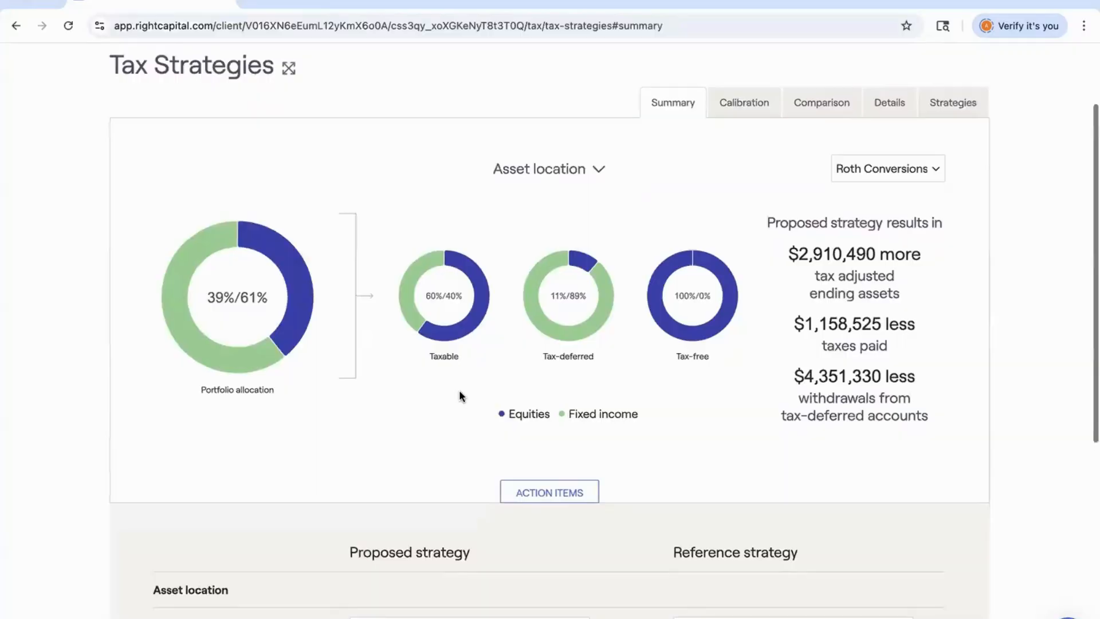
scroll(459, 391, down, 1)
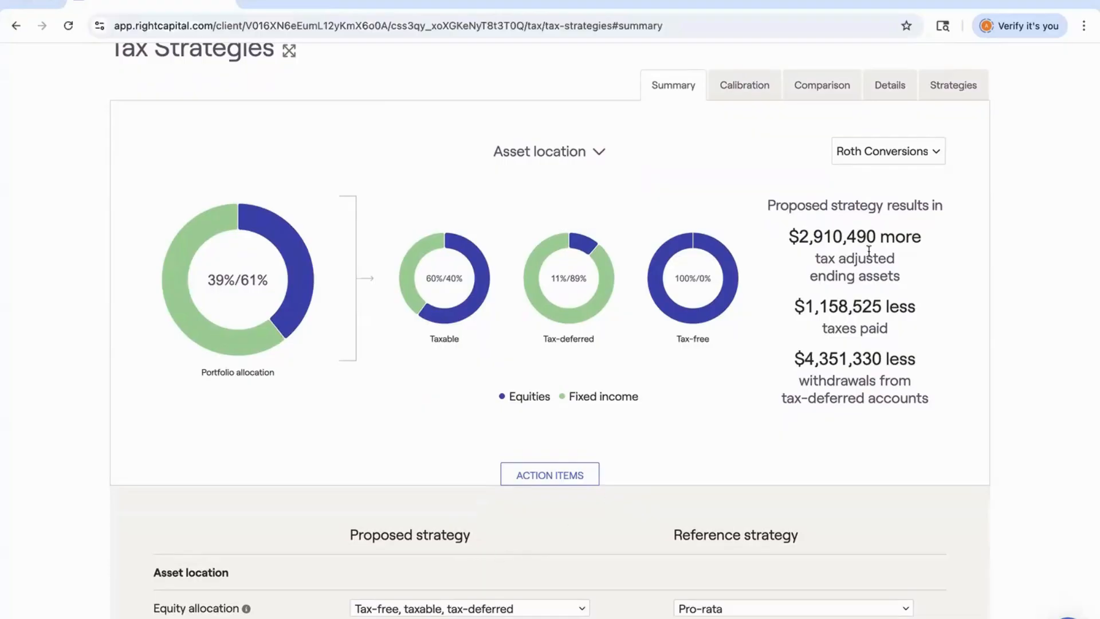
click(742, 89)
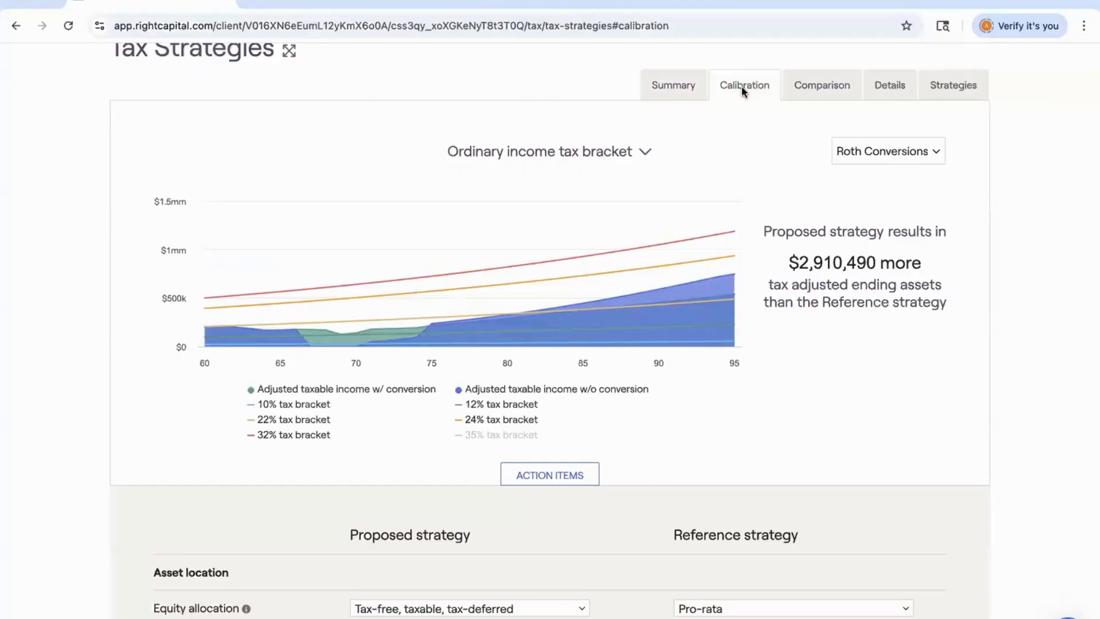
click(817, 89)
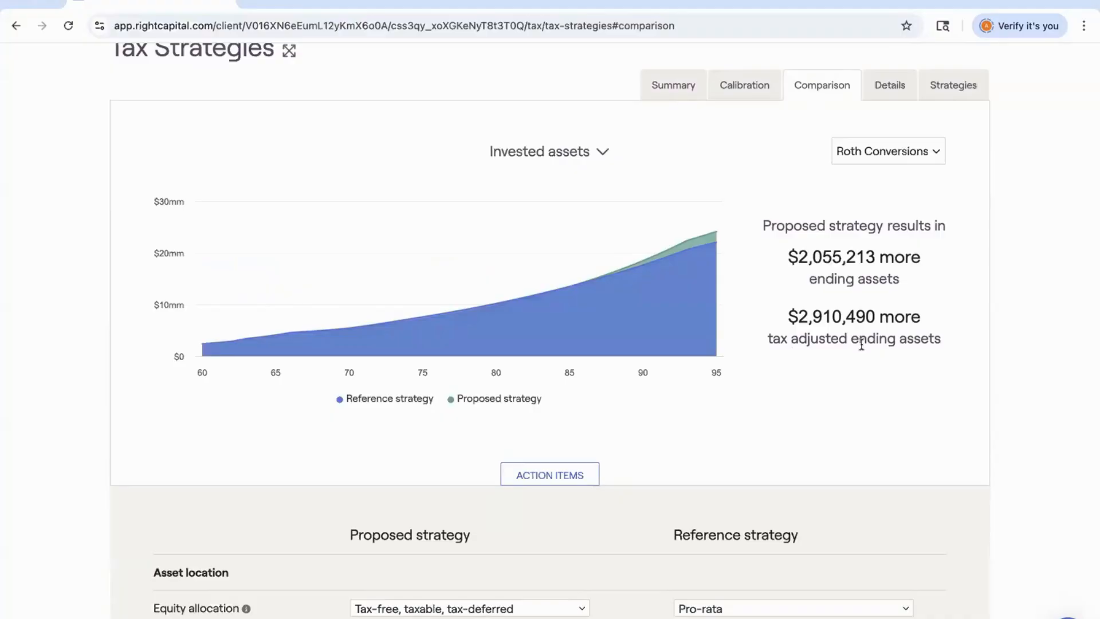
Switch the comparison chart from Invested assets to Federal tax paid.
scroll(862, 344, down, 7)
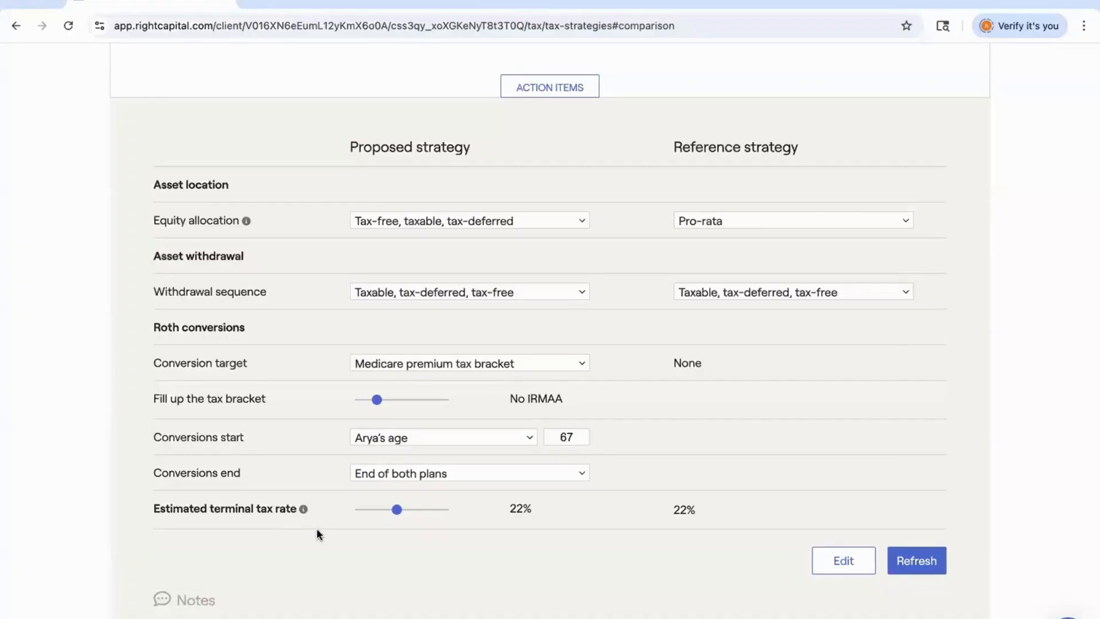
scroll(585, 437, up, 6)
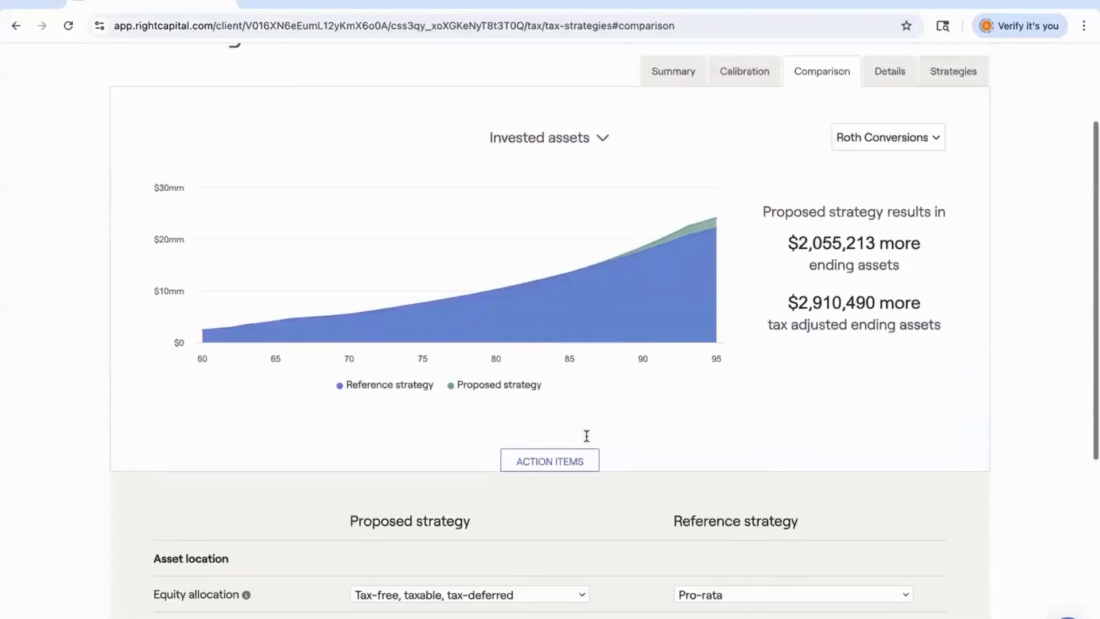
scroll(587, 436, up, 1)
click(568, 169)
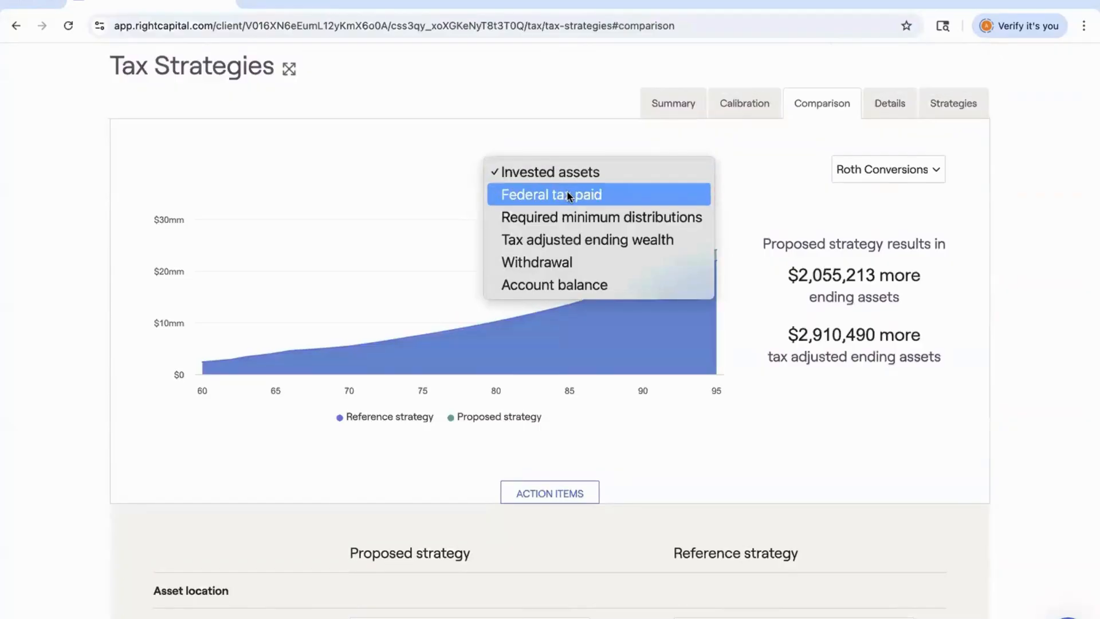
click(568, 194)
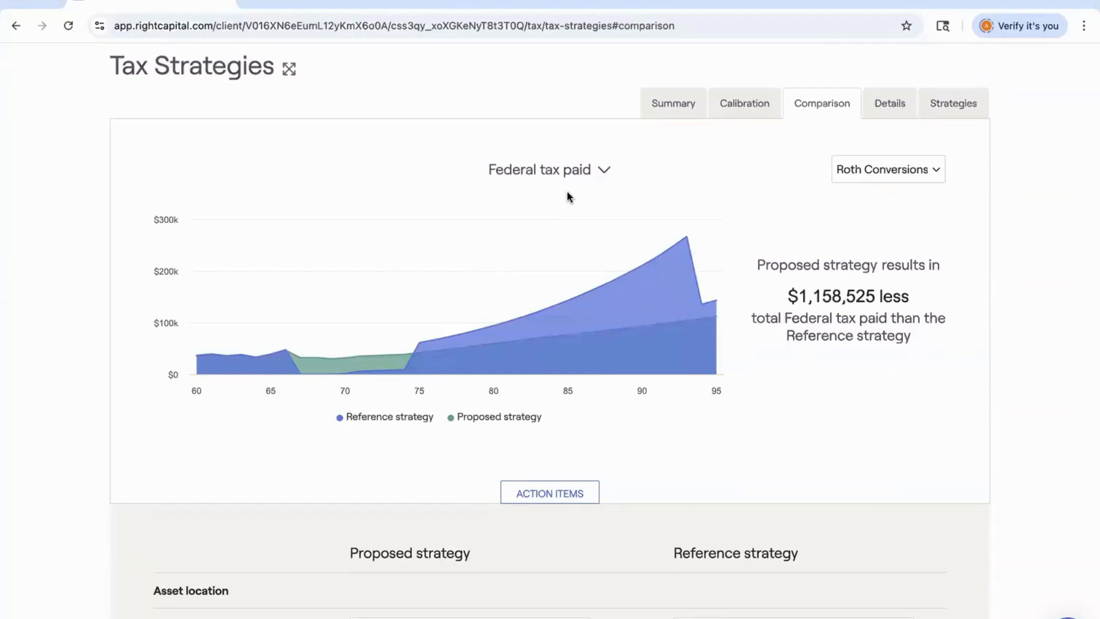
Switch the comparison chart to Required minimum distributions.
mouse_move(330, 290)
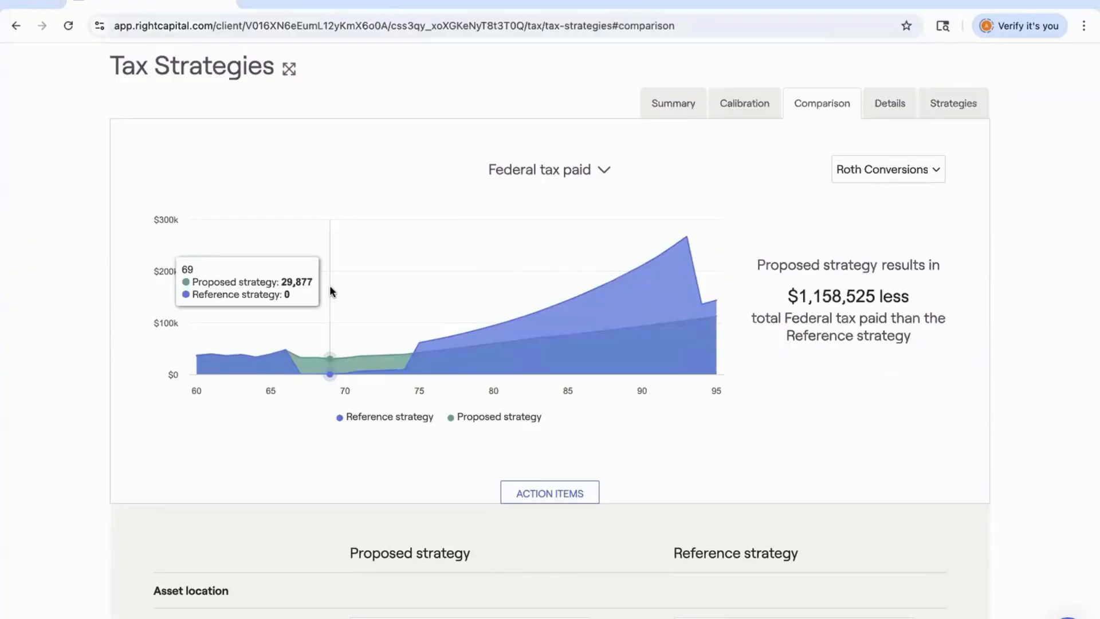
mouse_move(497, 302)
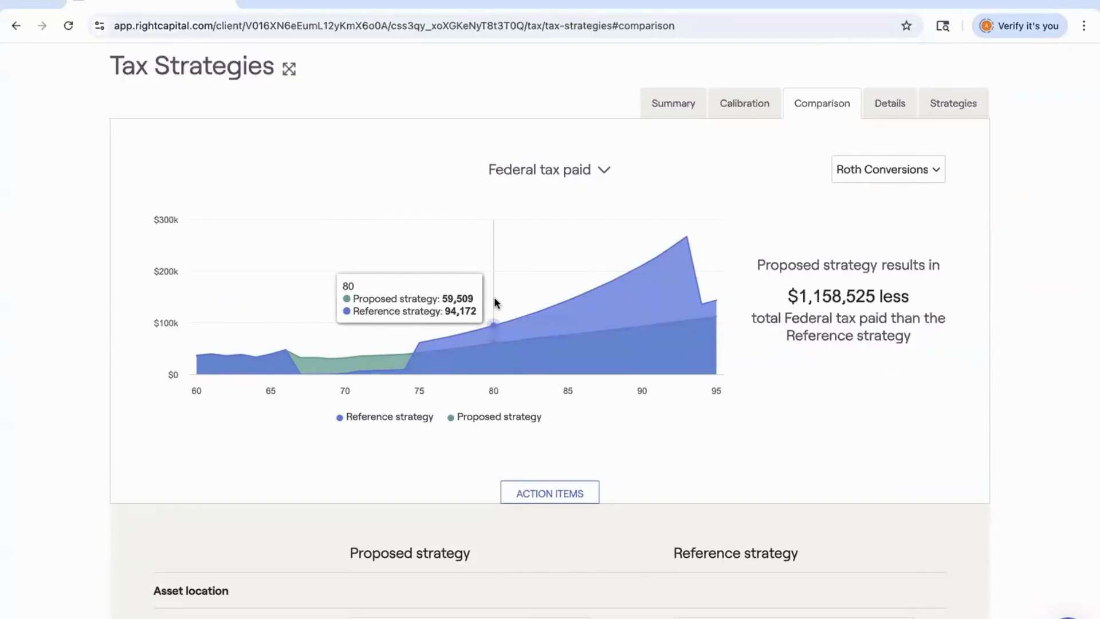
click(599, 170)
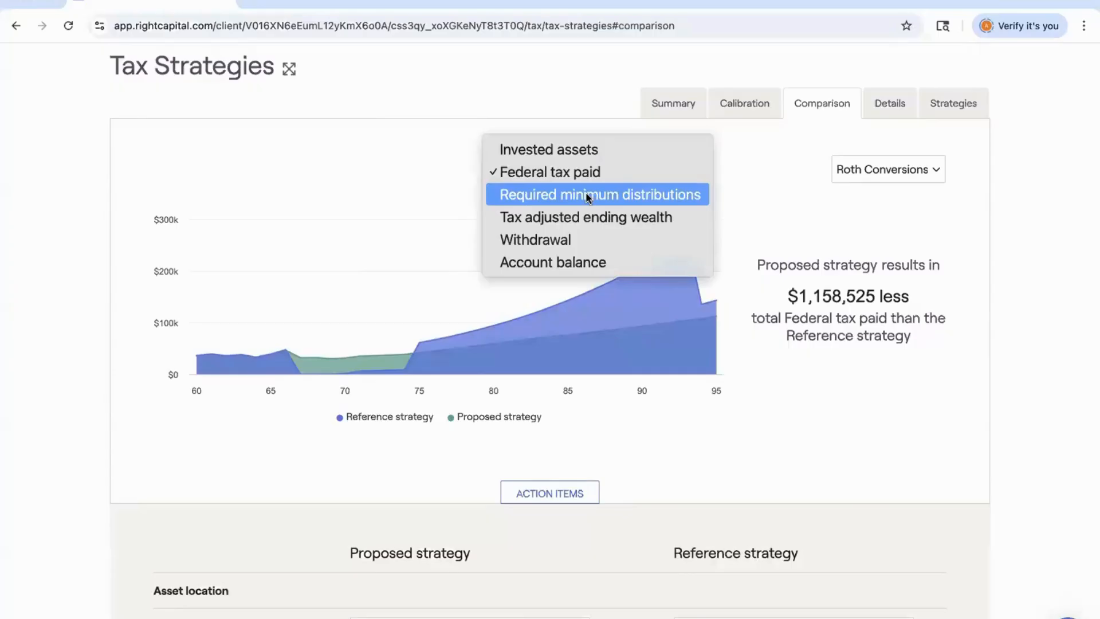
click(587, 196)
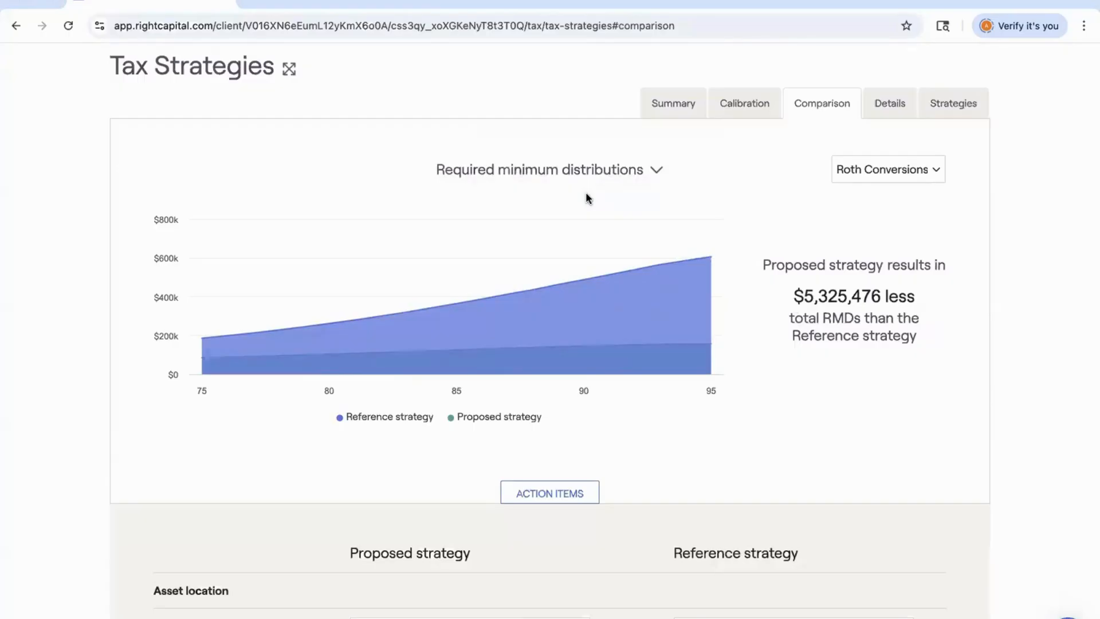
Switch the comparison chart to Tax adjusted ending wealth and review both strategies' settings below it.
click(584, 172)
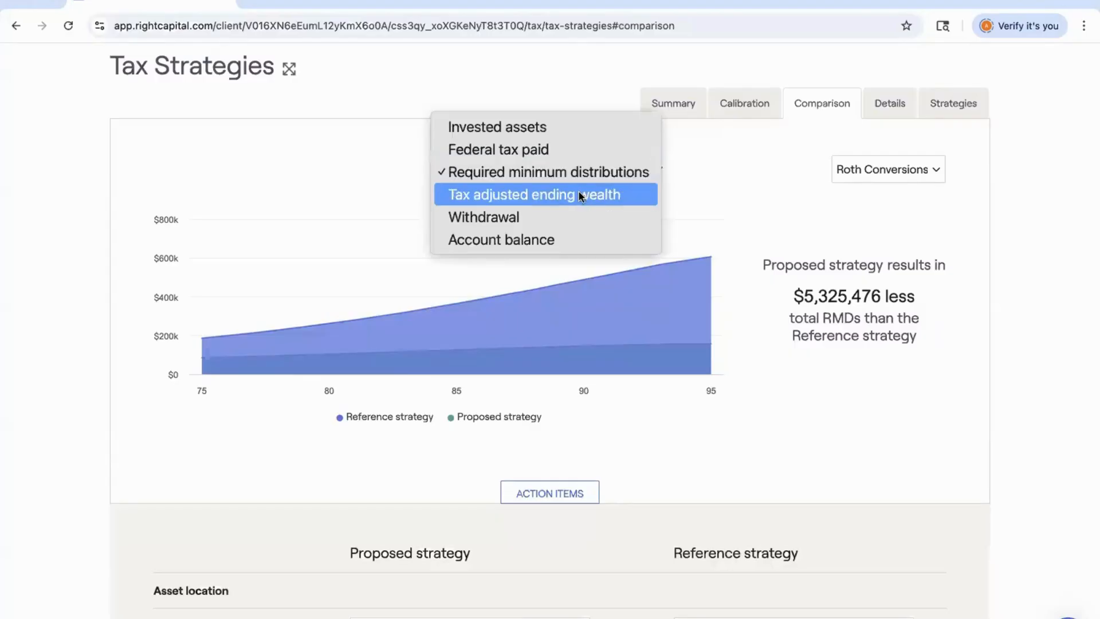
click(580, 196)
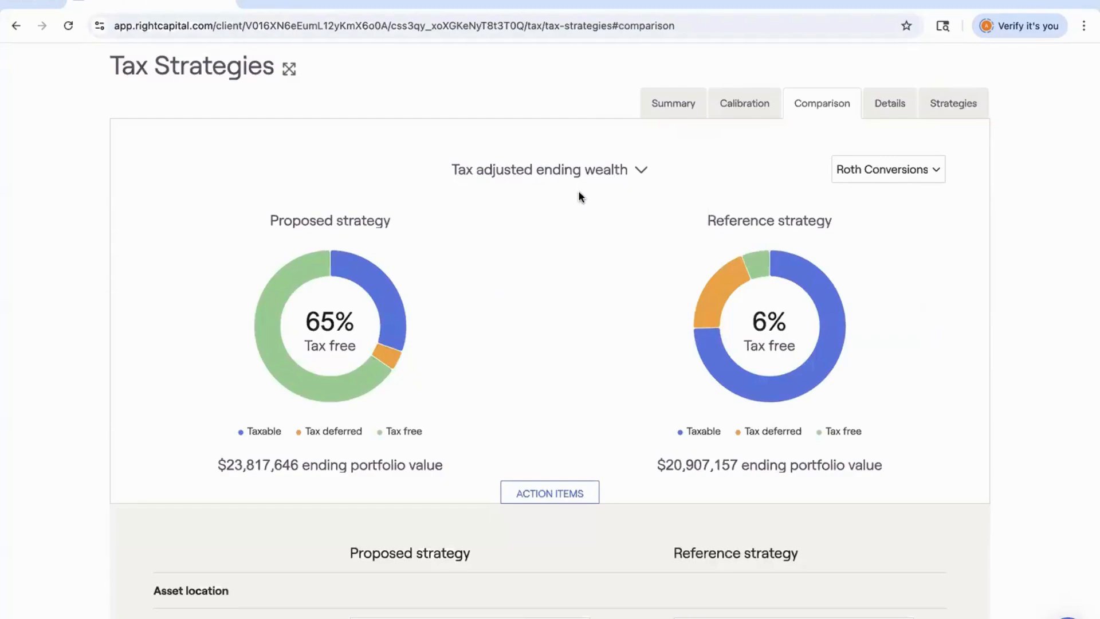
scroll(184, 369, down, 2)
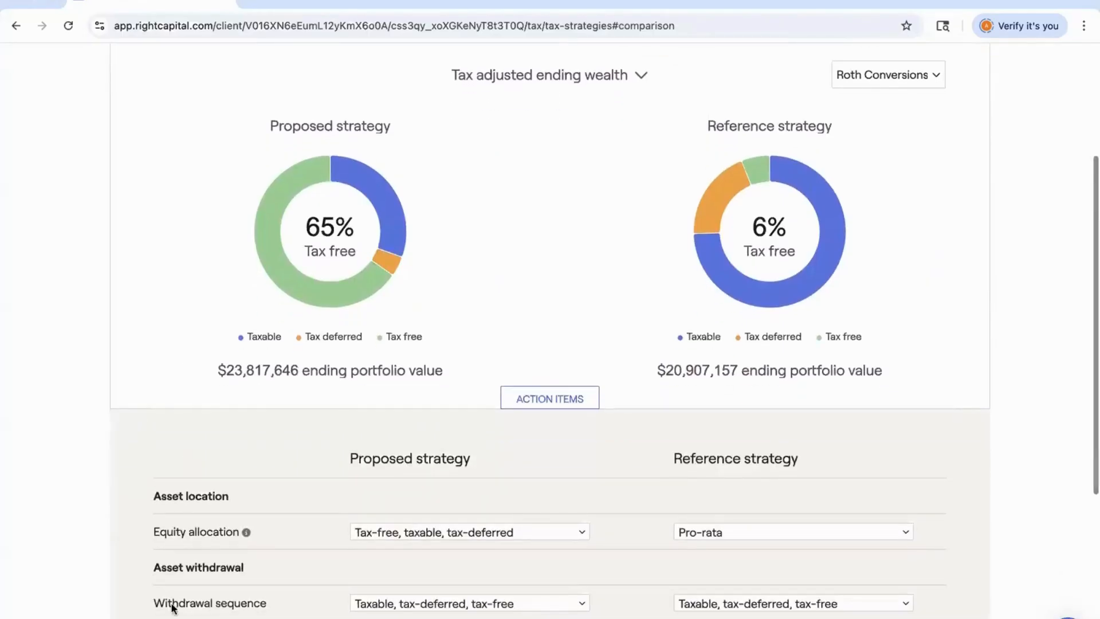
scroll(218, 359, up, 1)
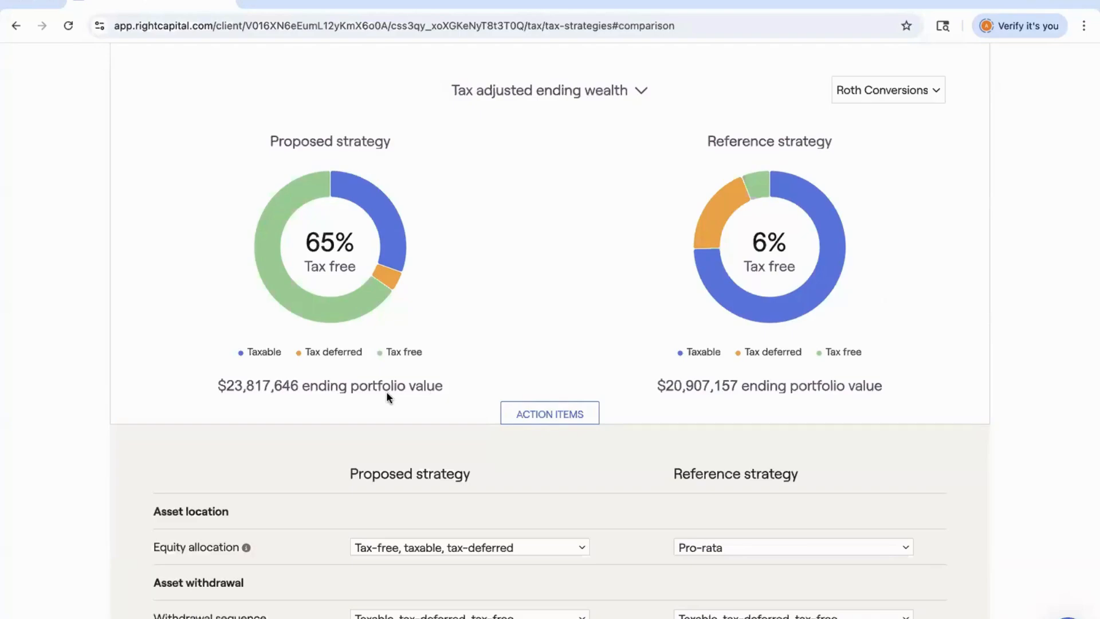
scroll(388, 396, down, 5)
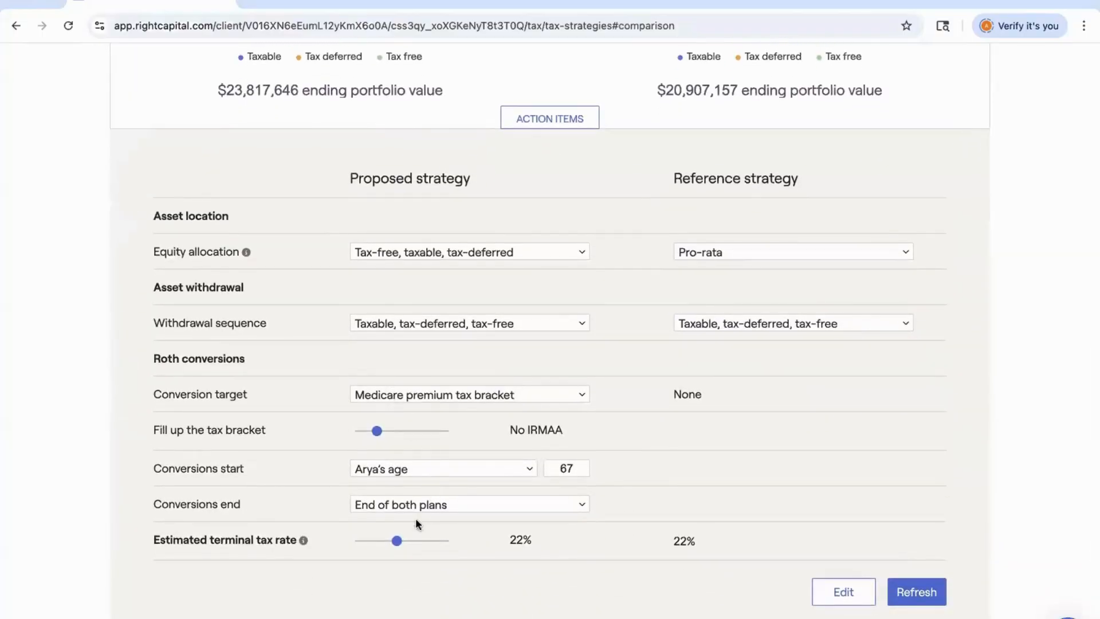
Try raising the estimated terminal tax rate and refreshing, then return it to 22% and refresh again.
drag(396, 540, 411, 541)
click(927, 596)
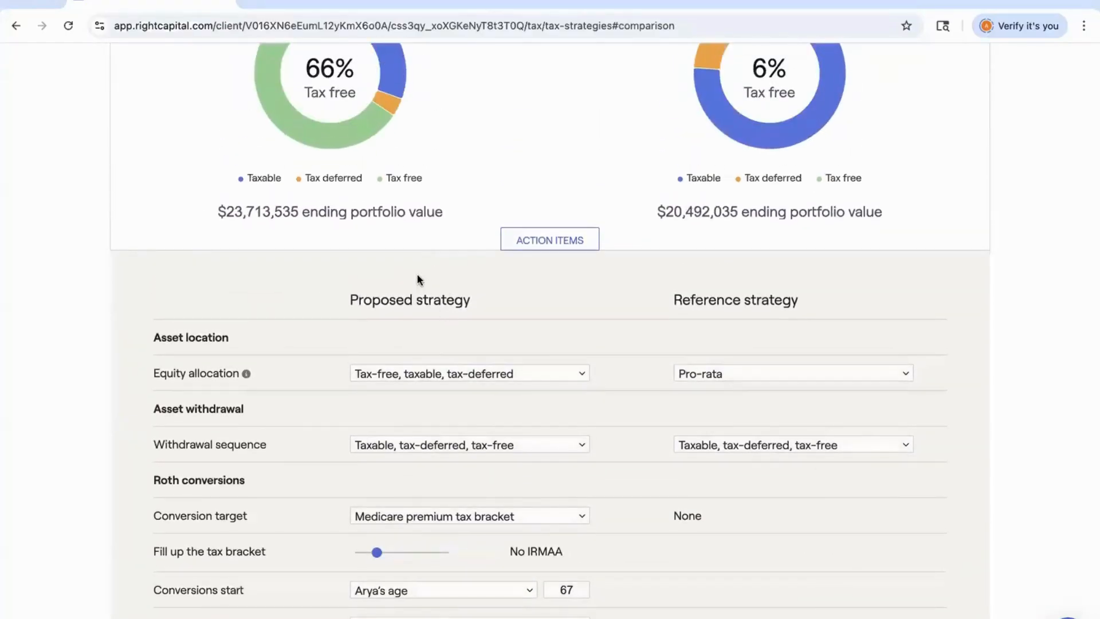
scroll(417, 279, up, 2)
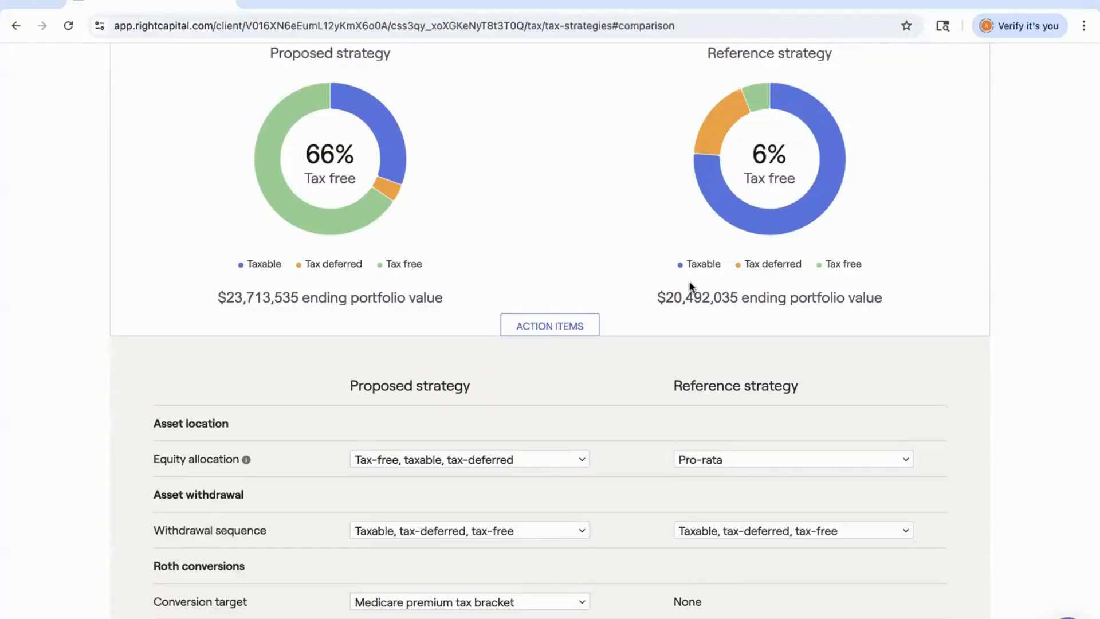
scroll(690, 285, down, 5)
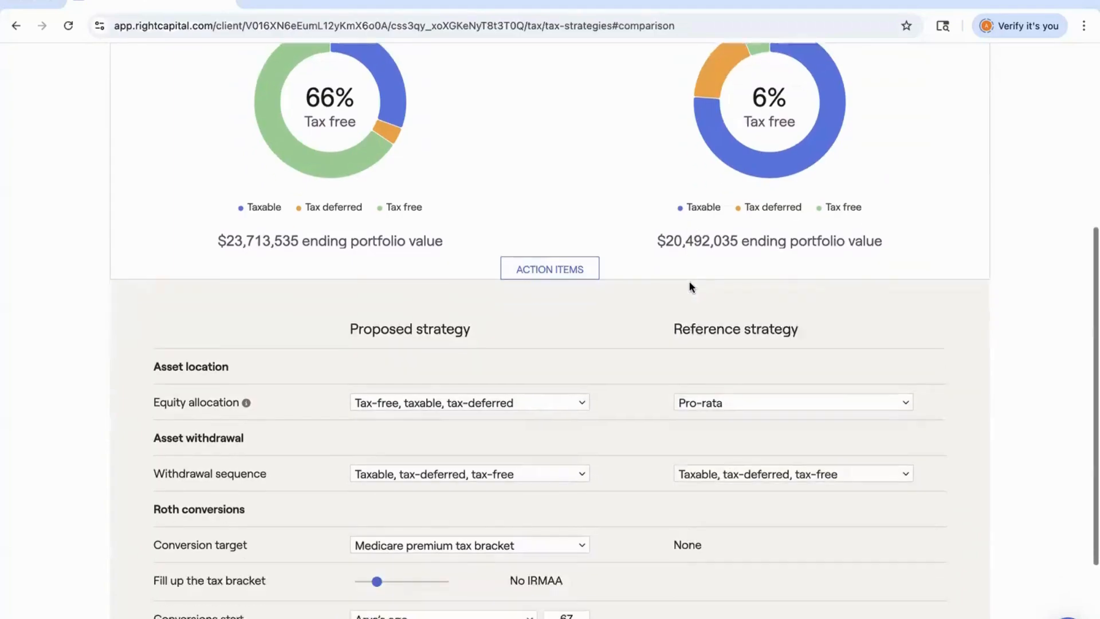
drag(410, 510, 397, 510)
click(918, 562)
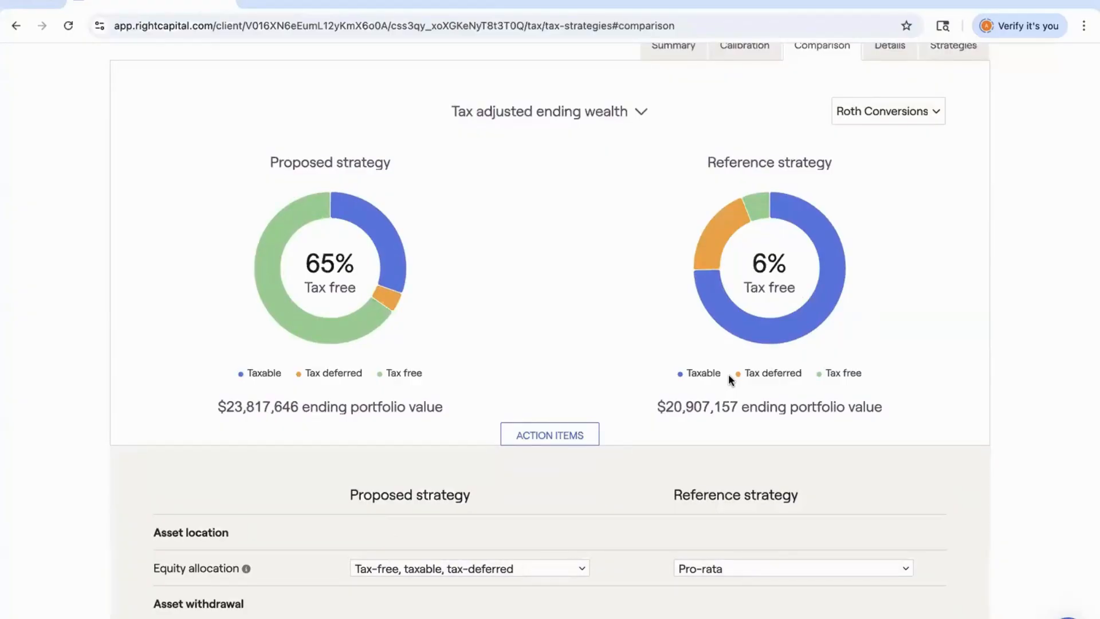
Switch the comparison chart to Withdrawal, then to Account balance.
click(593, 112)
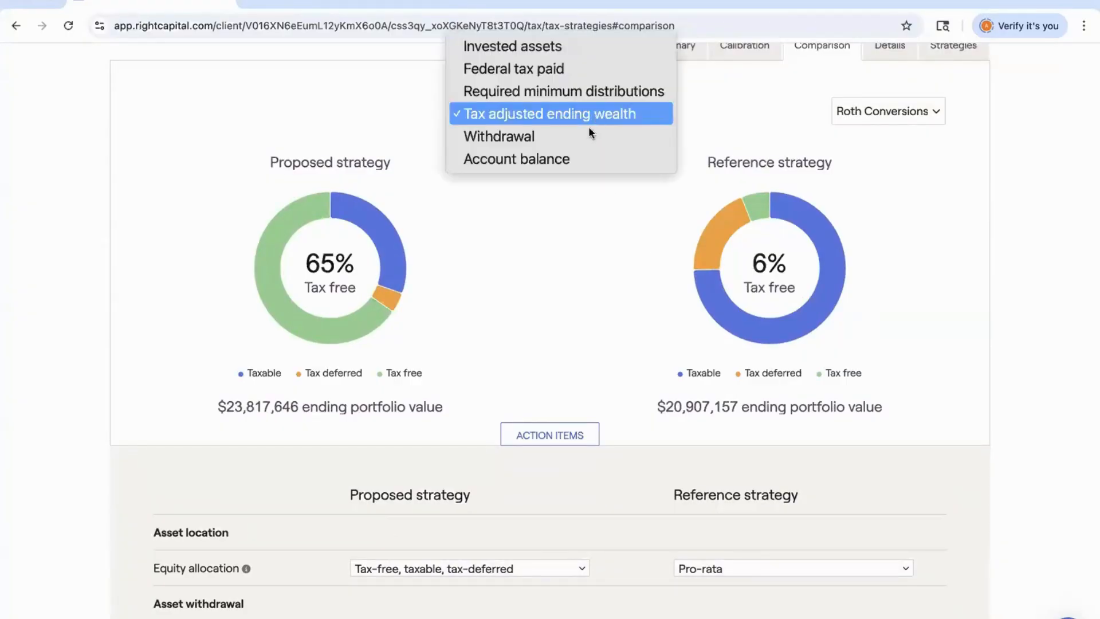
click(584, 131)
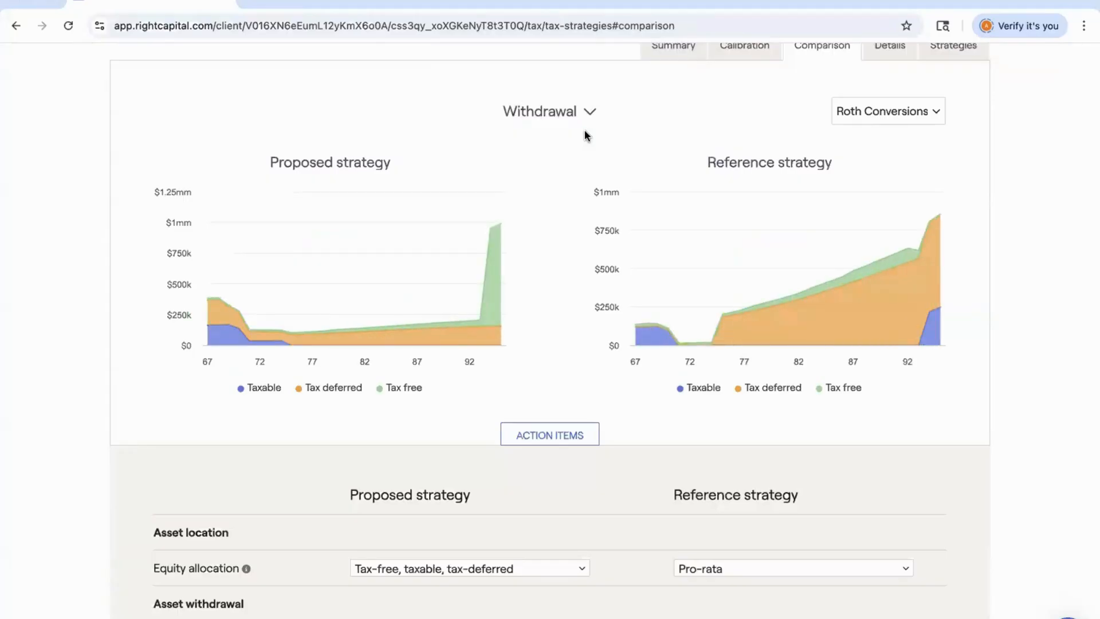
click(566, 112)
click(566, 134)
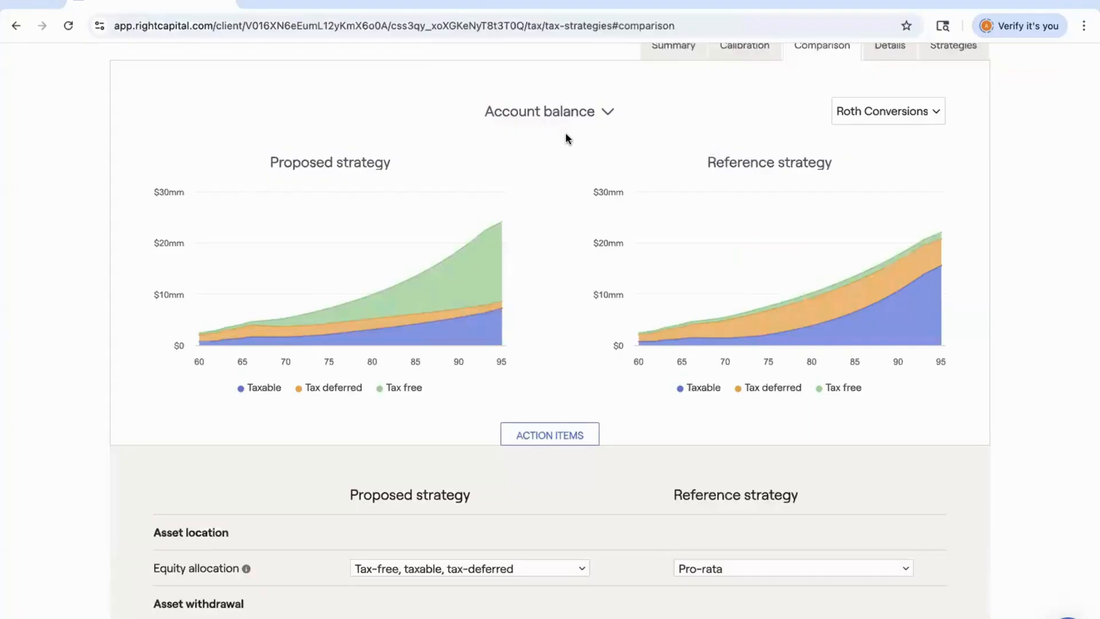
Open the Details tab and review the withdrawal and conversion table year by year.
scroll(566, 134, up, 3)
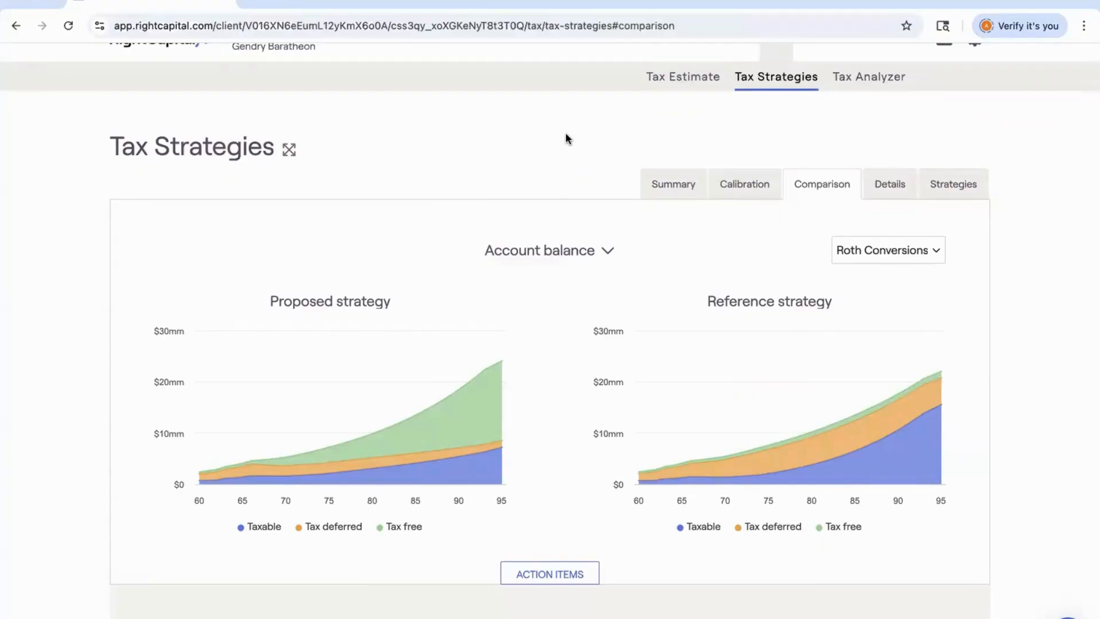
click(898, 186)
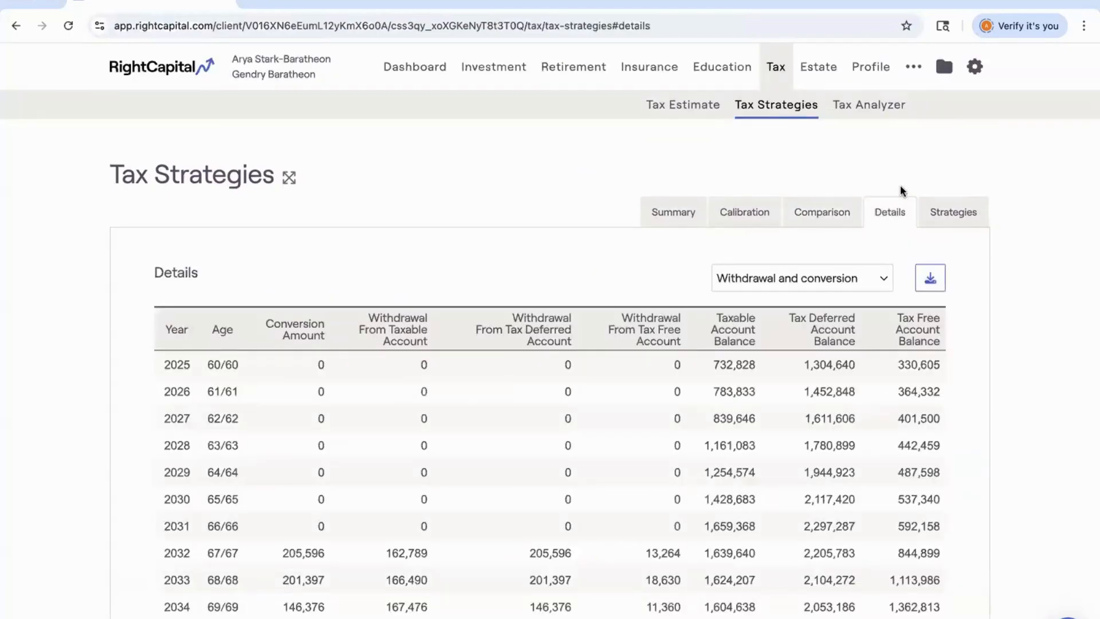
scroll(900, 190, down, 2)
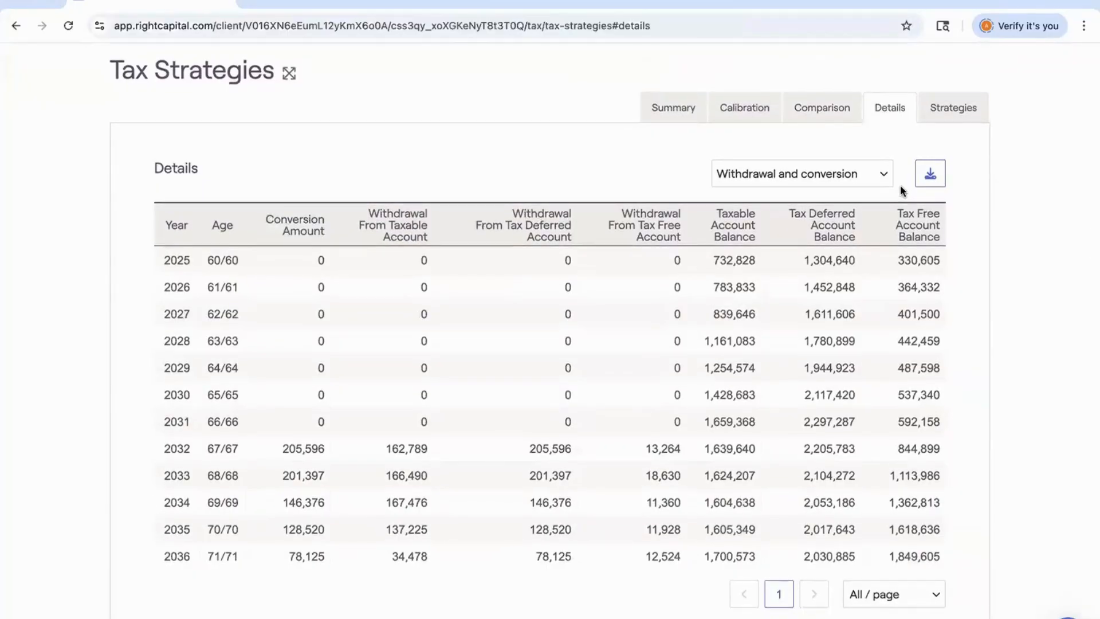
scroll(273, 404, down, 2)
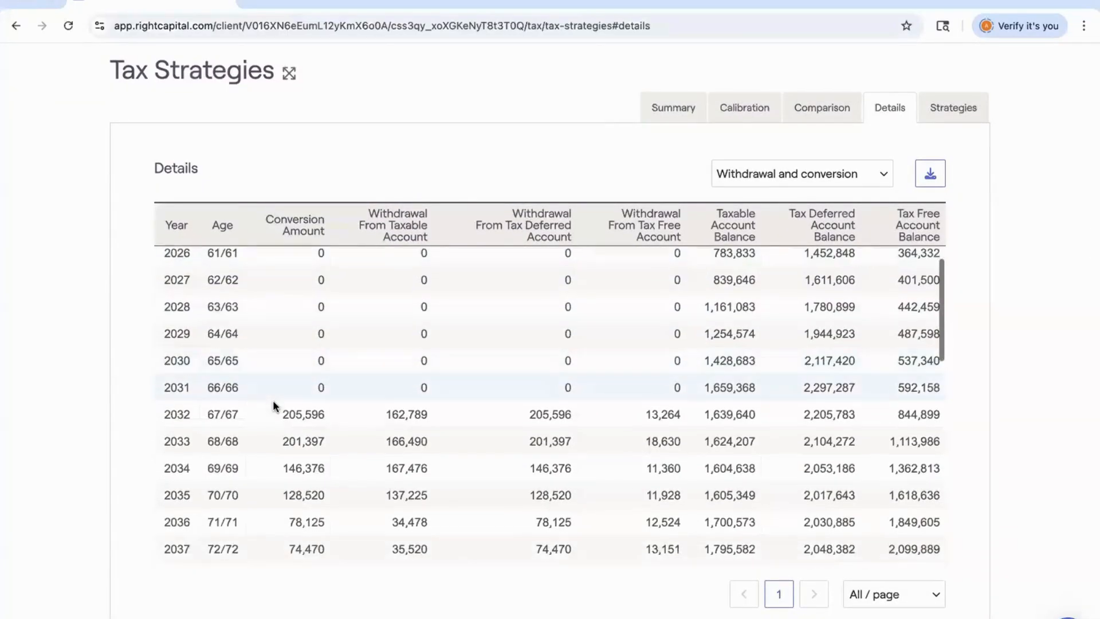
scroll(273, 404, down, 3)
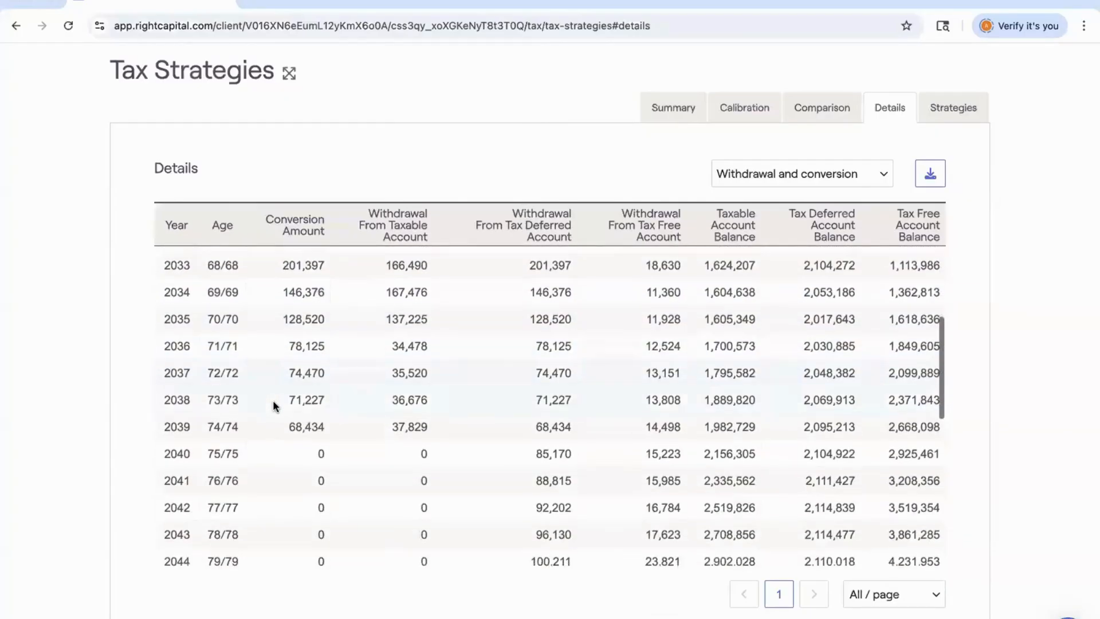
scroll(274, 406, down, 3)
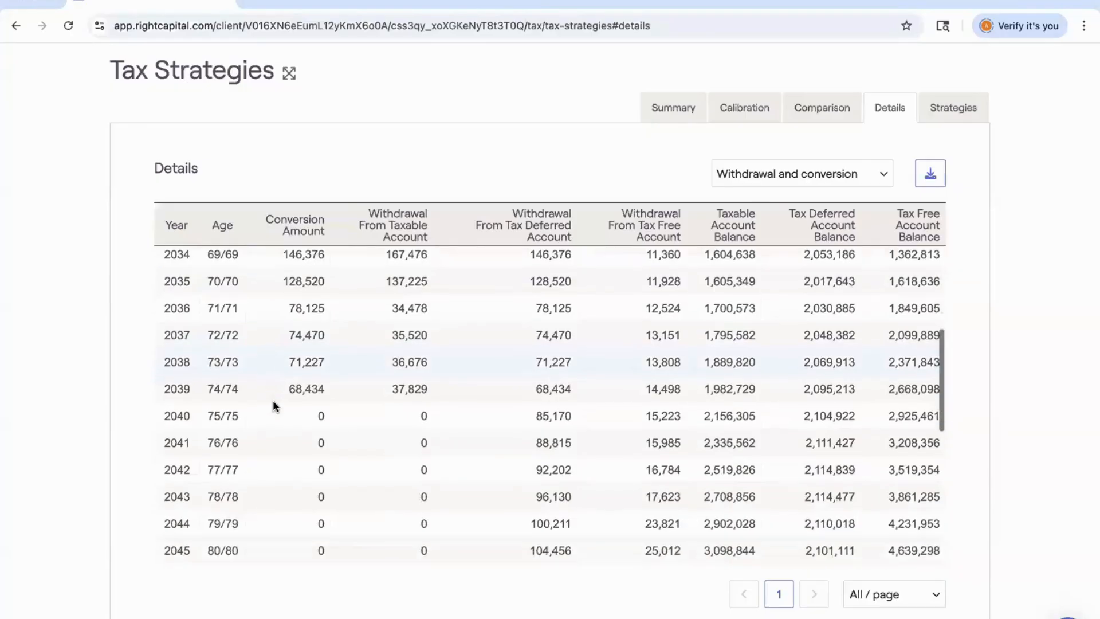
scroll(273, 400, down, 2)
scroll(273, 400, up, 3)
scroll(273, 400, up, 1)
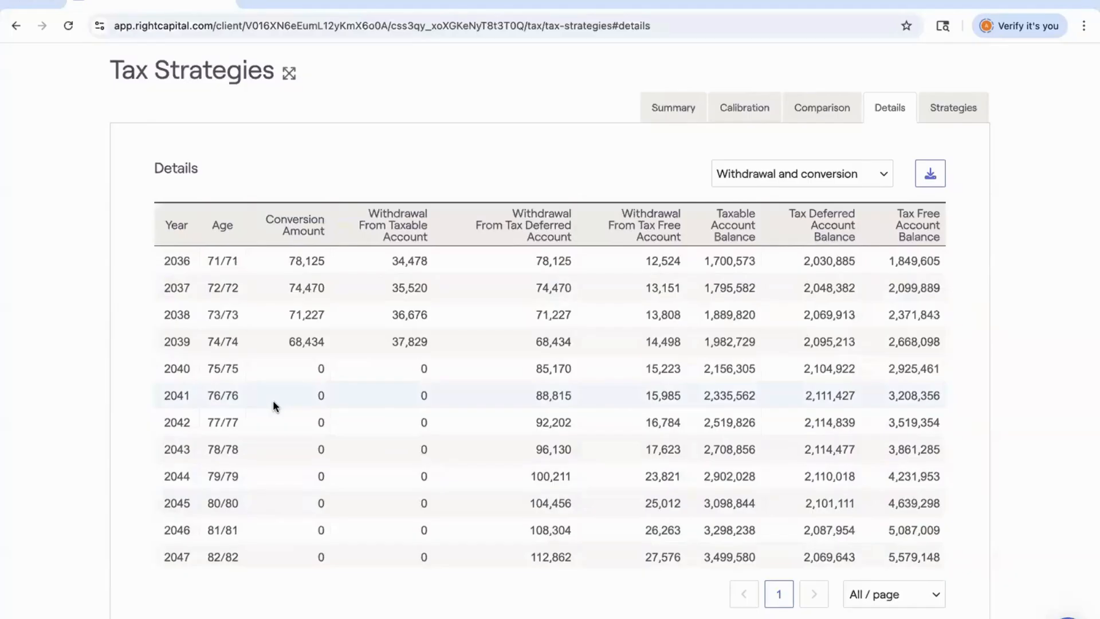
scroll(273, 400, up, 3)
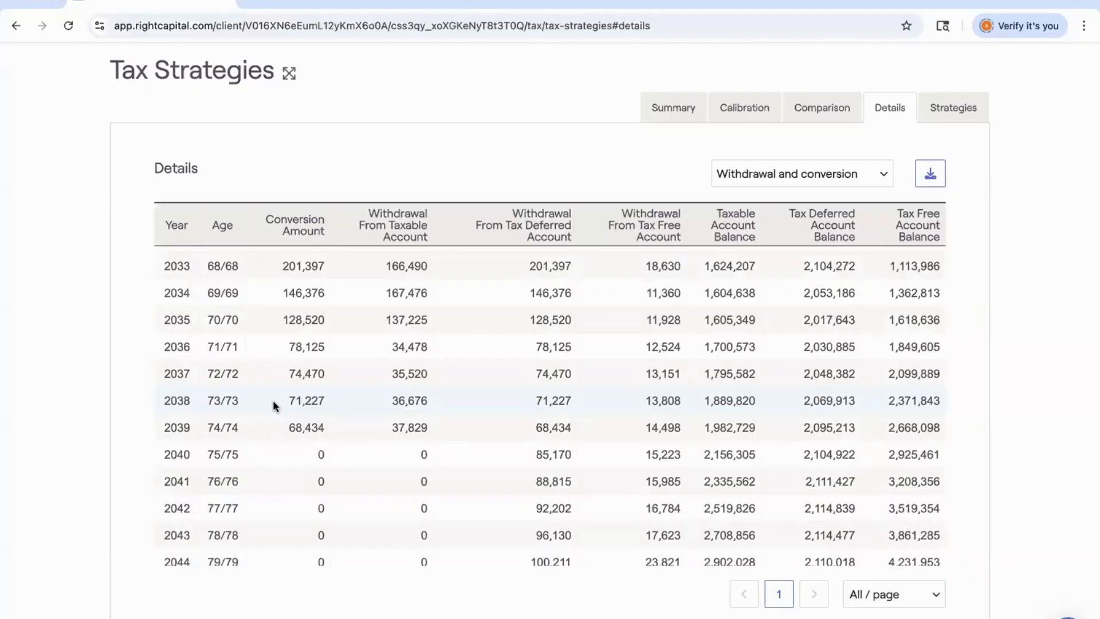
On the Calibration tab, set conversions to end at Arya's age 72 and refresh the results.
click(729, 113)
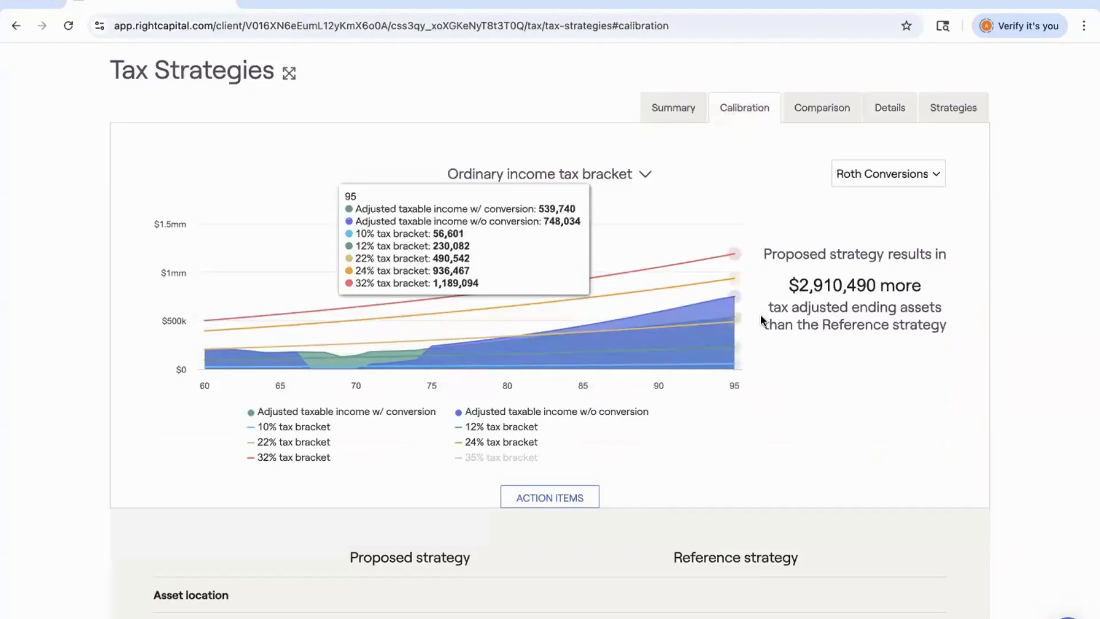
scroll(762, 320, down, 1)
scroll(761, 314, down, 7)
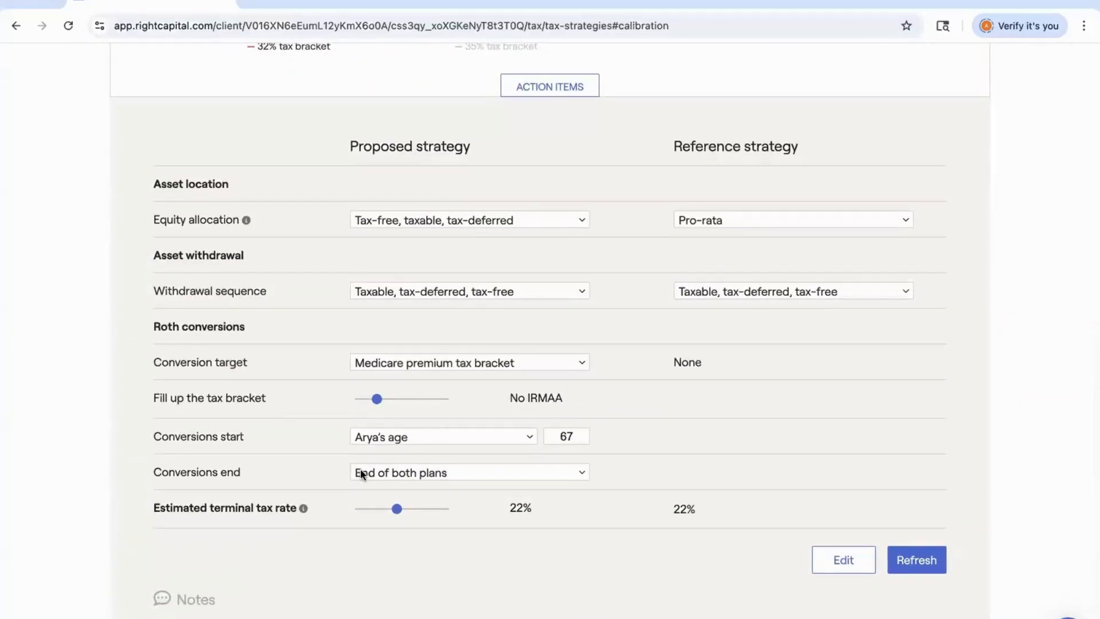
click(363, 474)
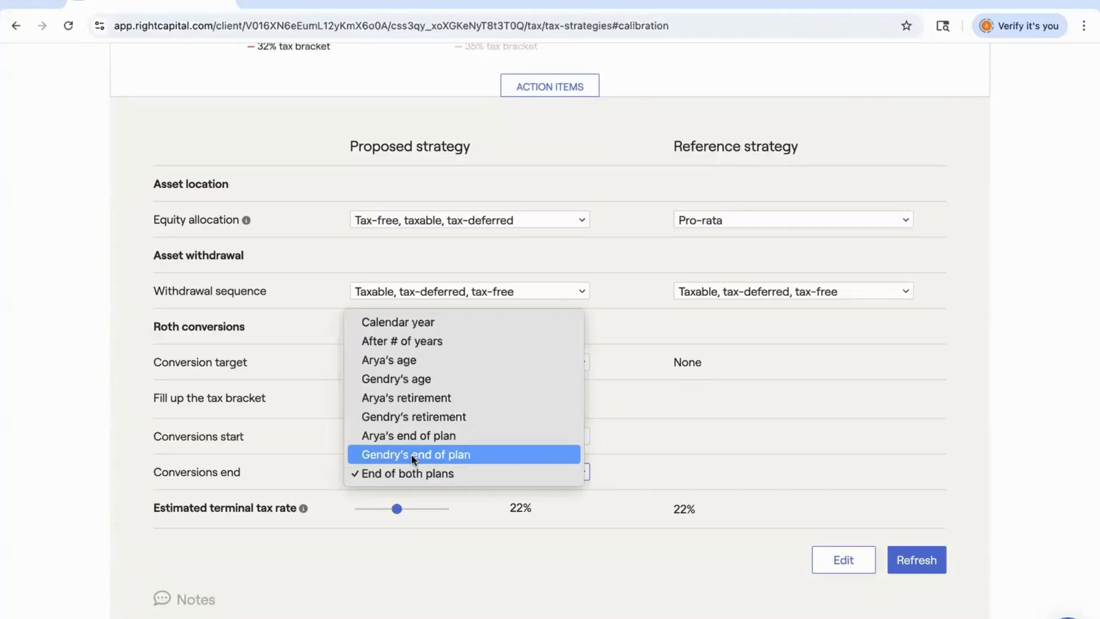
click(431, 361)
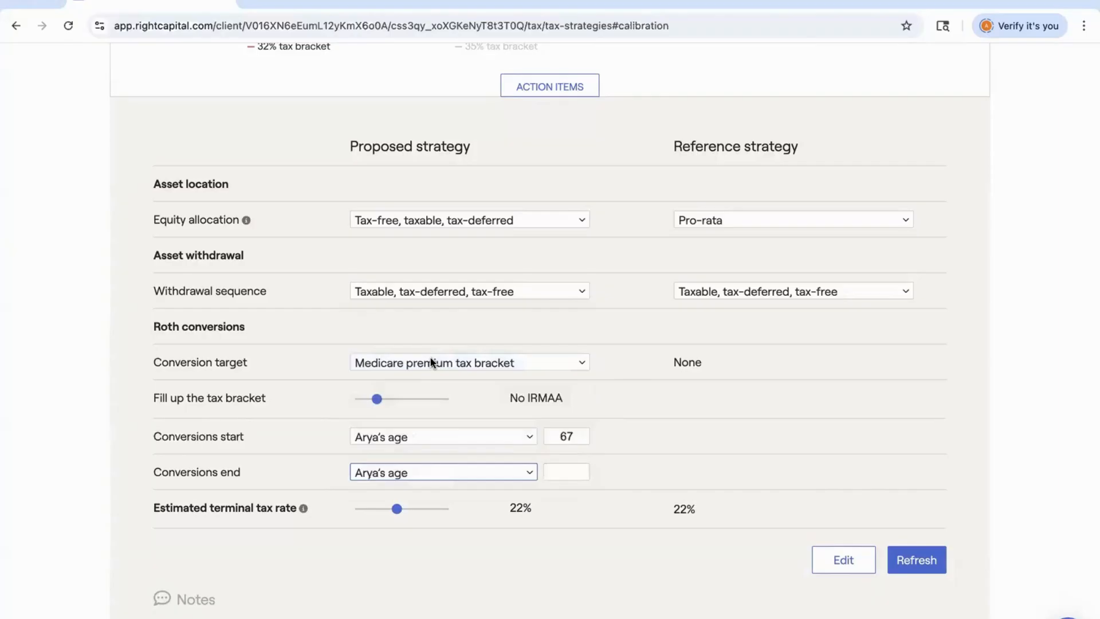
click(582, 472)
text(7)
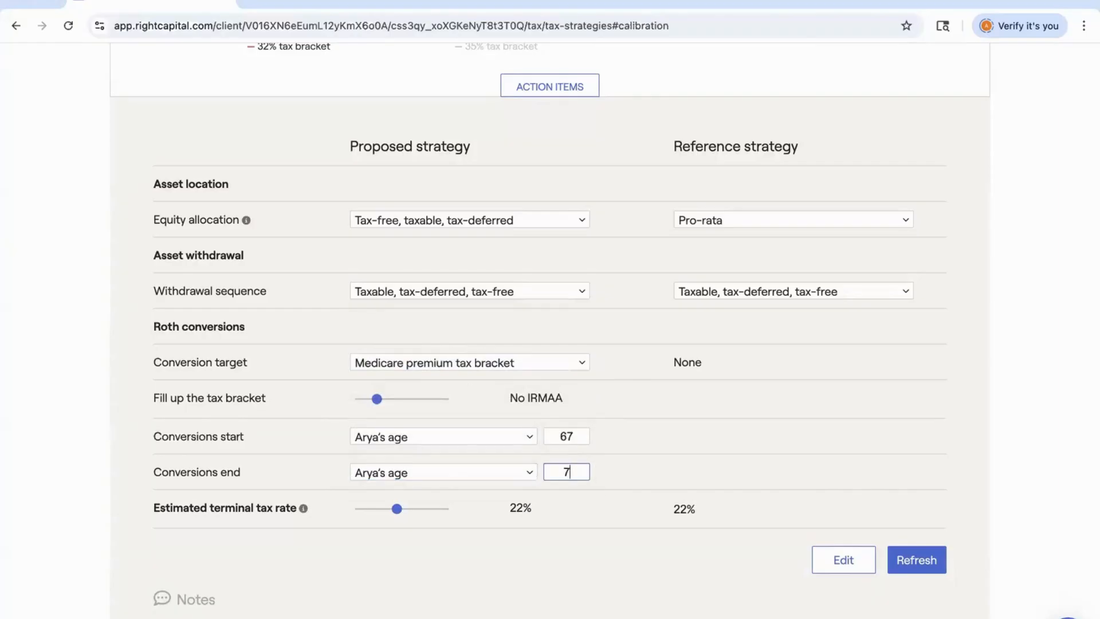
text(2)
click(892, 560)
Change the conversion target to Ordinary income tax bracket and fill up the 22% bracket.
scroll(674, 489, up, 4)
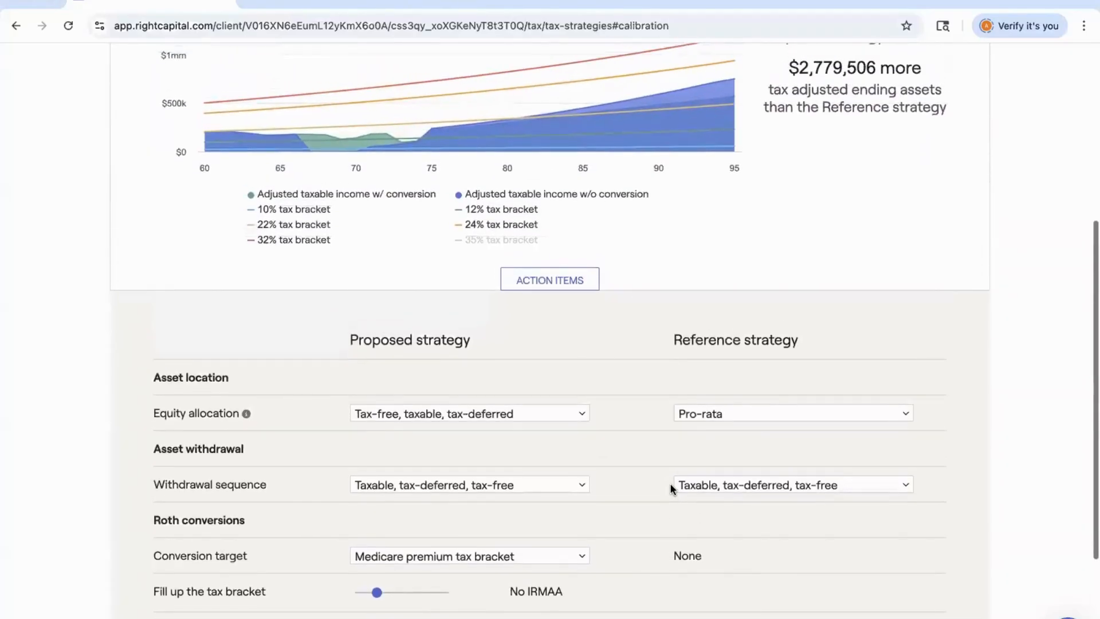
scroll(674, 489, down, 3)
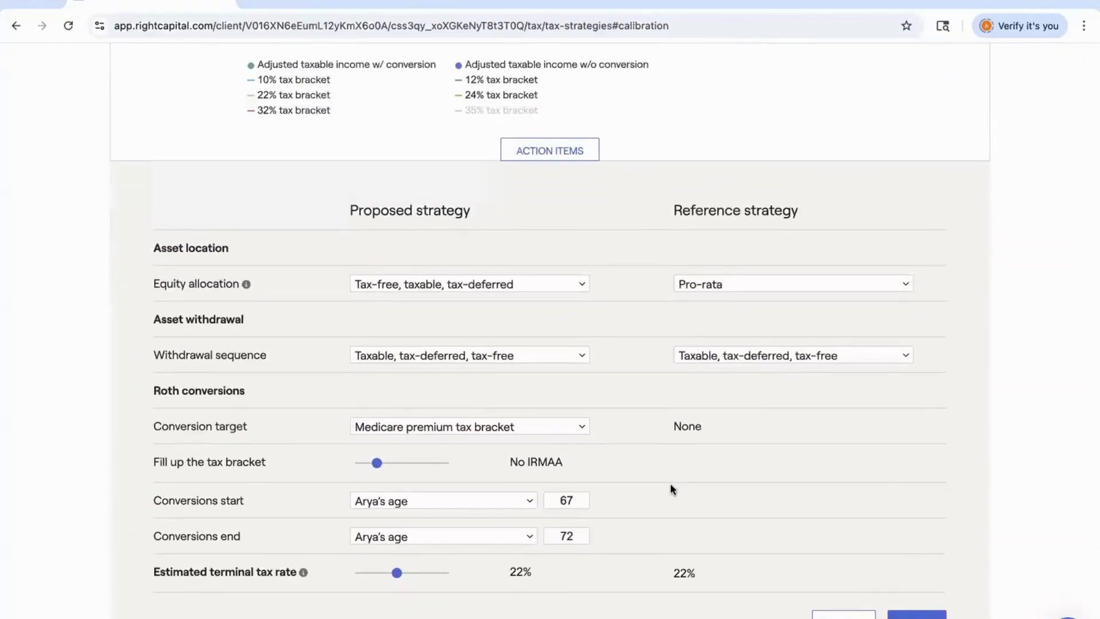
click(393, 428)
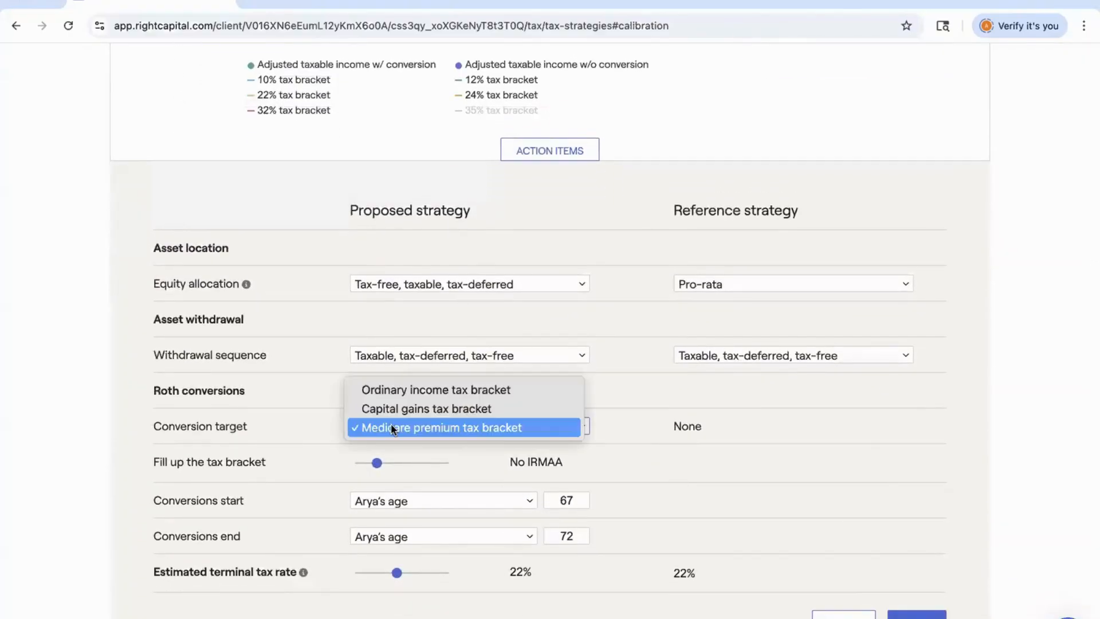
click(423, 388)
drag(370, 462, 401, 463)
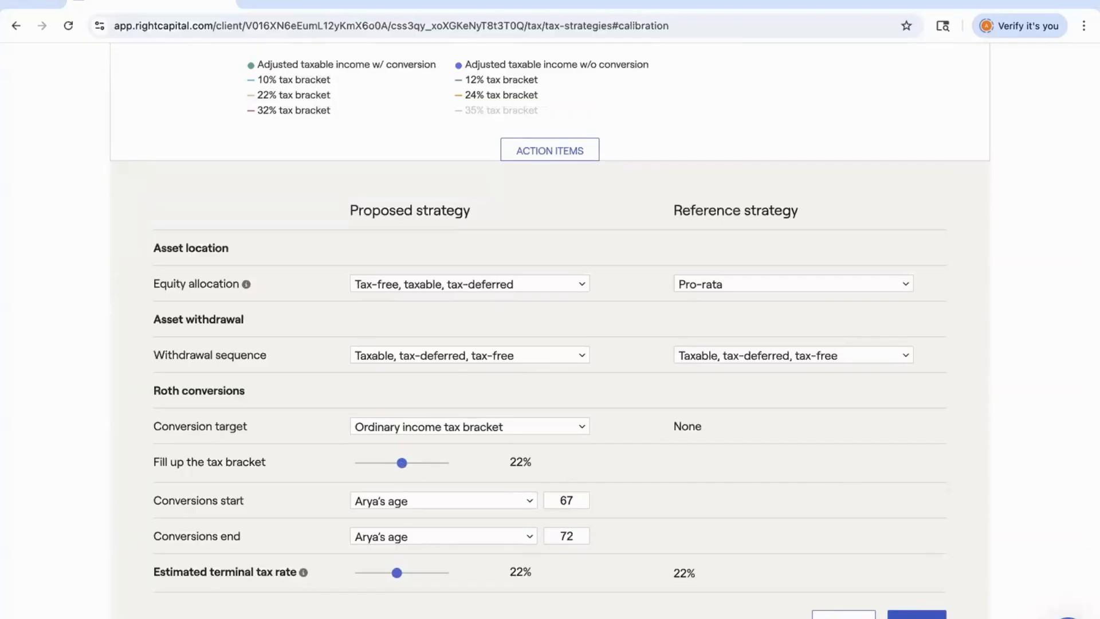
scroll(705, 394, up, 5)
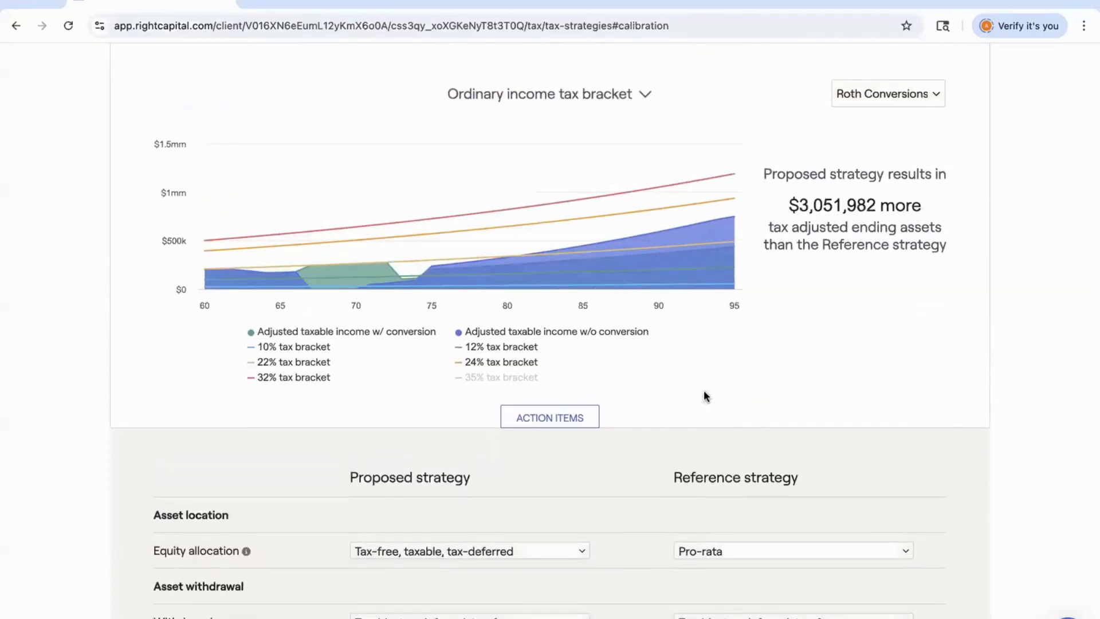
mouse_move(330, 272)
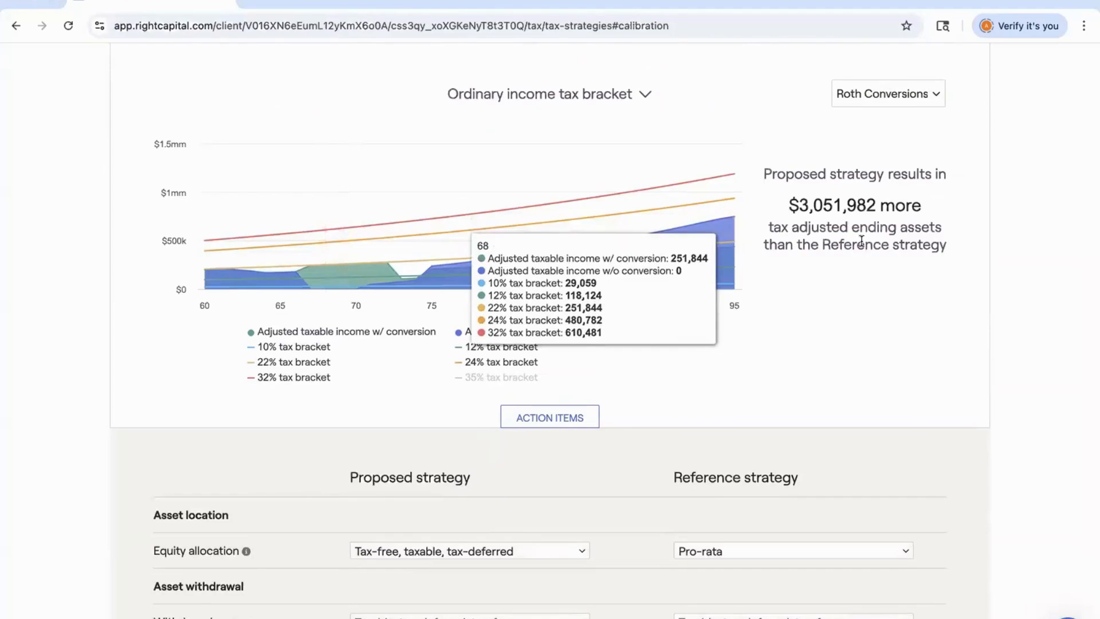
Open the Details tab and switch the table to Tax details.
scroll(861, 241, up, 2)
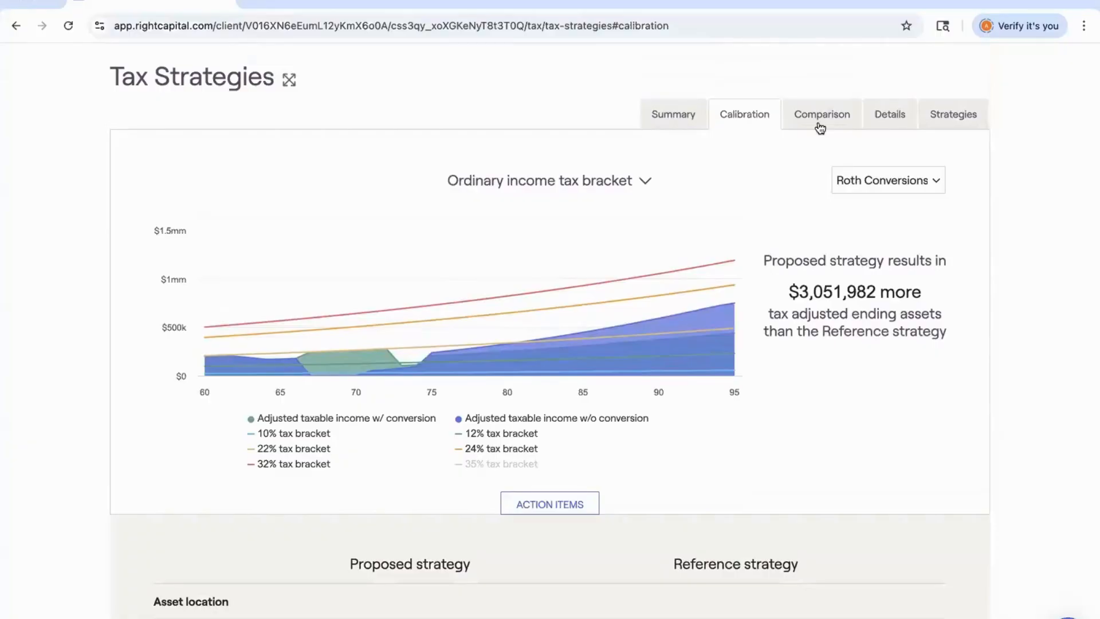
click(886, 117)
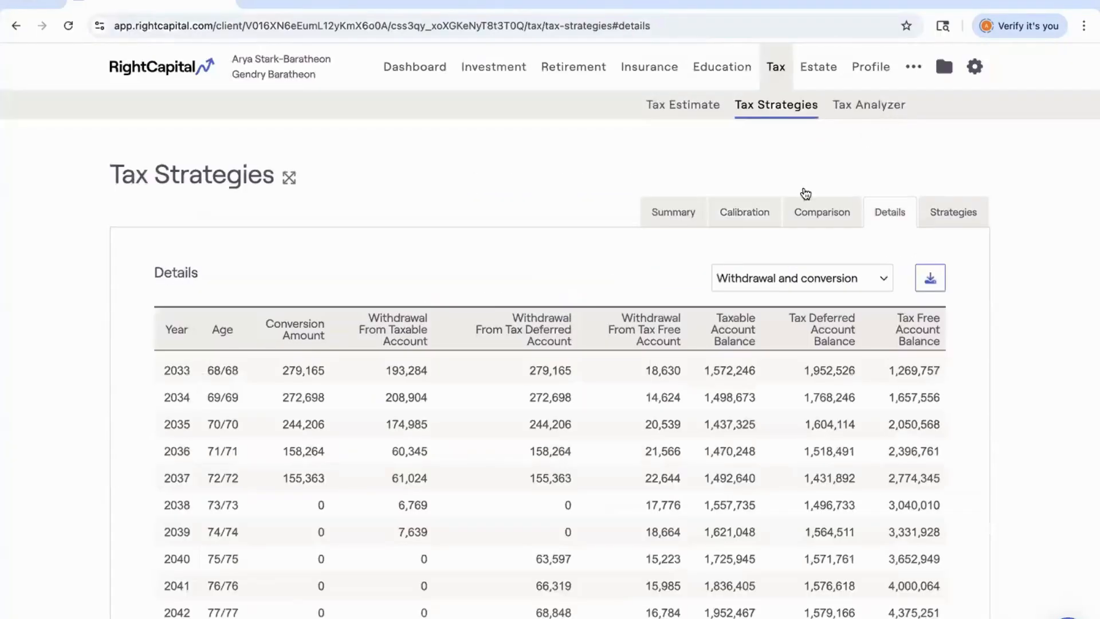
scroll(361, 426, up, 2)
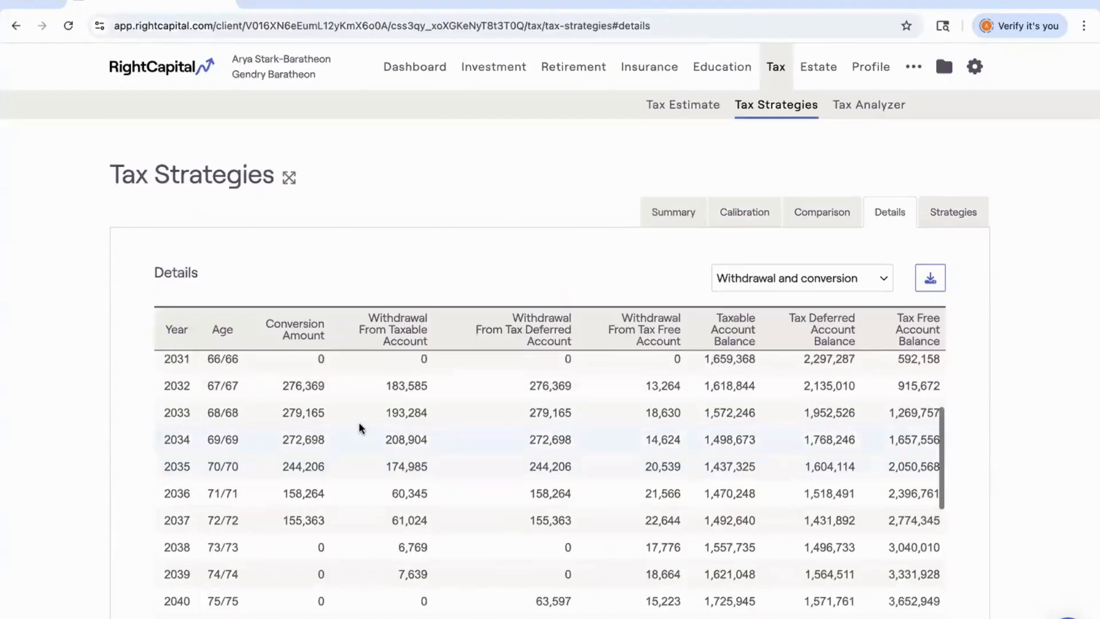
scroll(361, 427, up, 1)
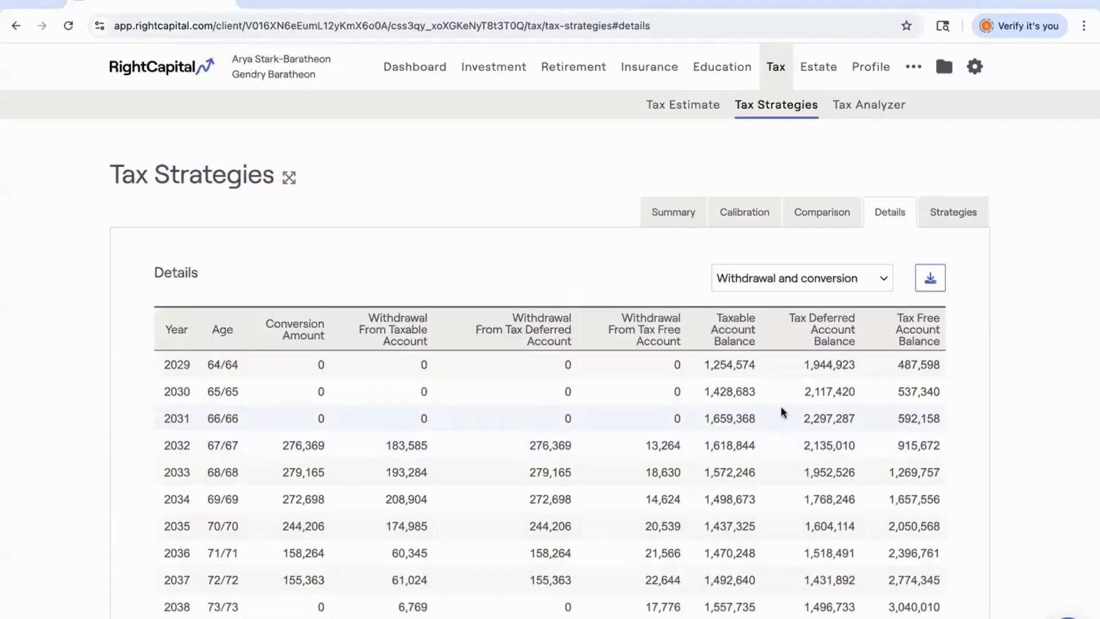
click(778, 271)
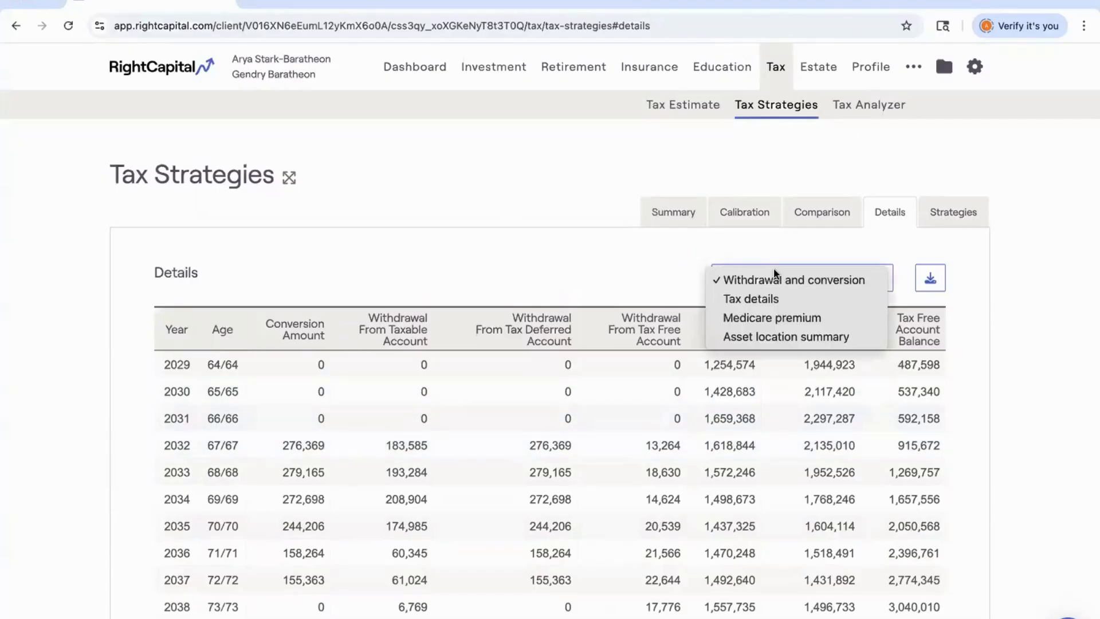
click(764, 299)
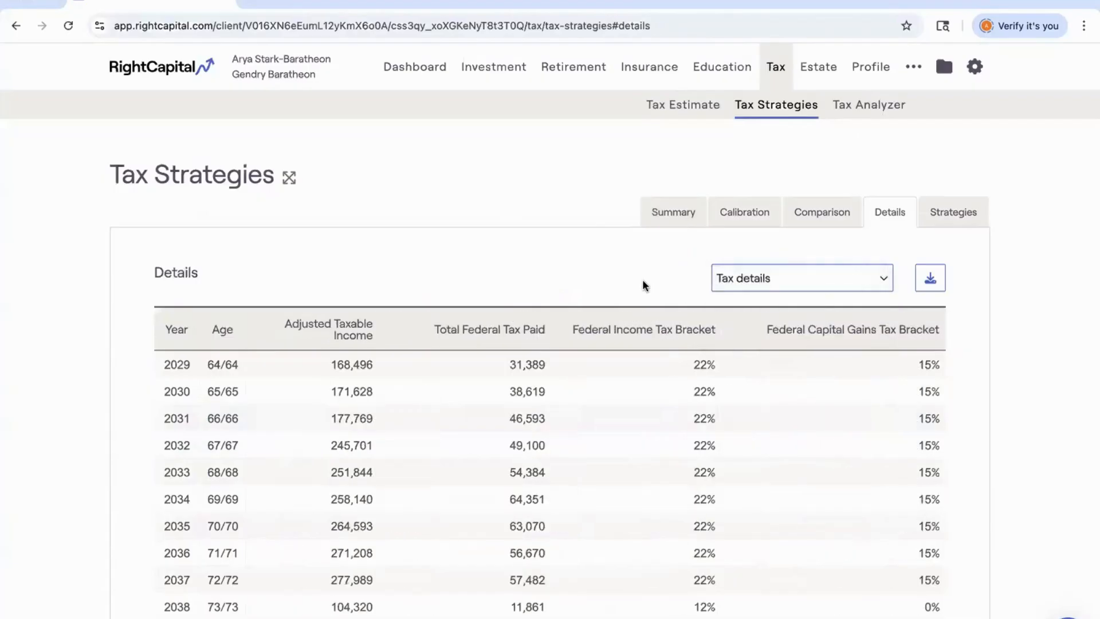
Scroll through the tax details and switch the details table to Medicare premium.
scroll(644, 284, down, 2)
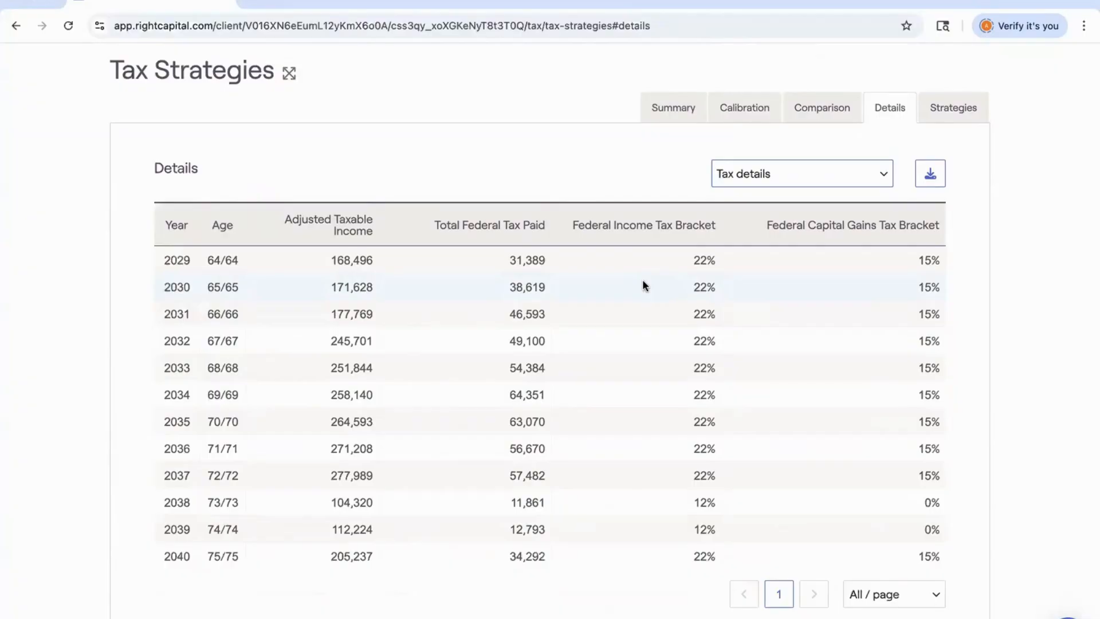
scroll(659, 311, down, 3)
scroll(658, 315, up, 1)
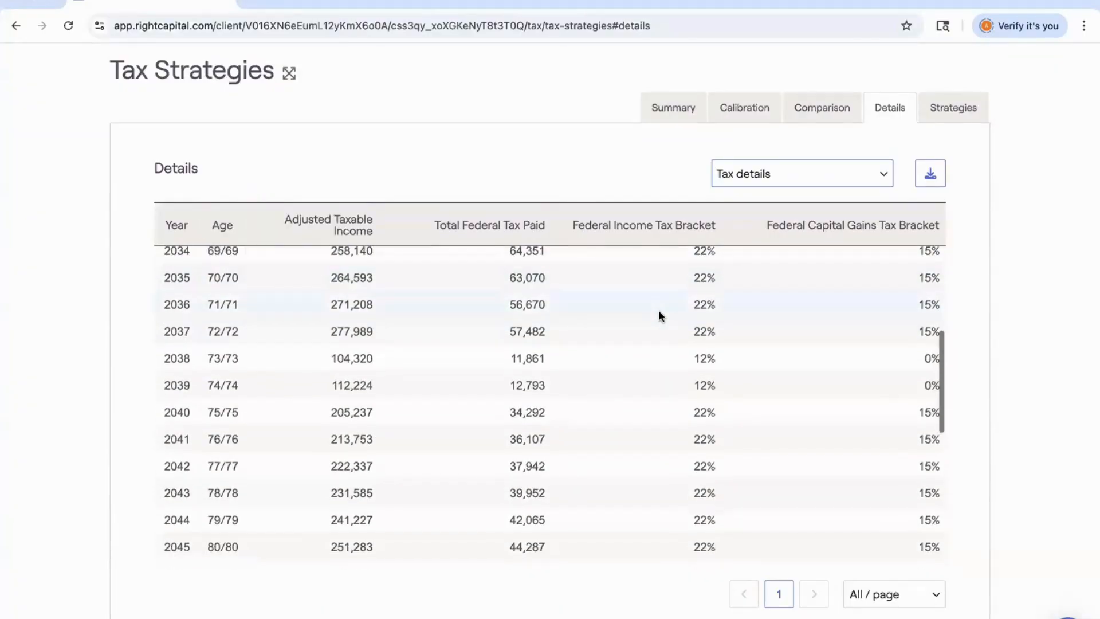
click(773, 174)
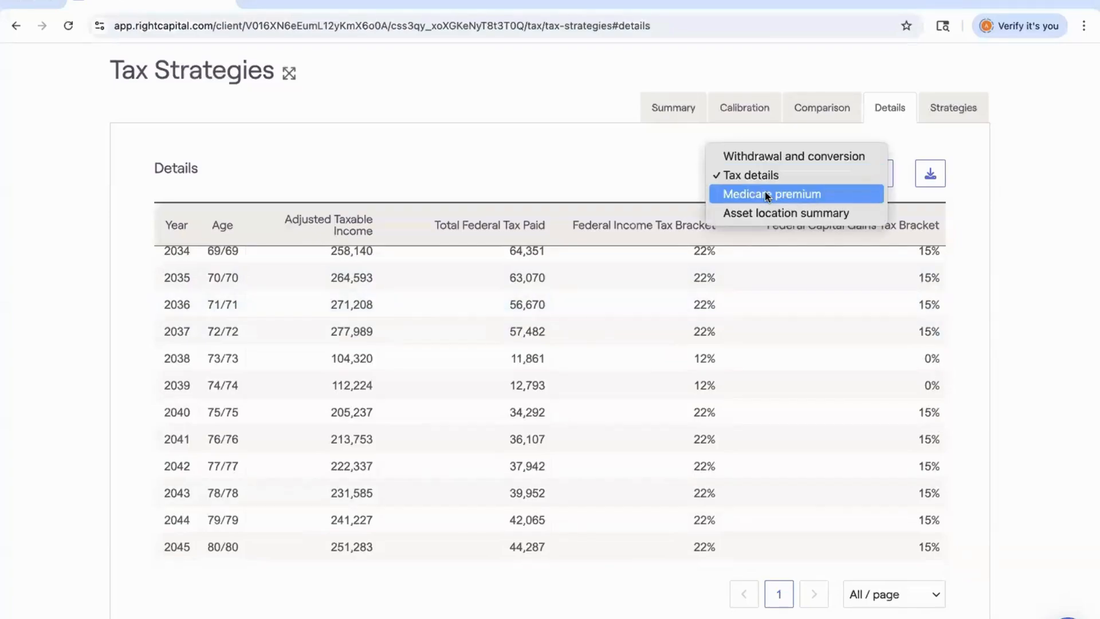
click(766, 195)
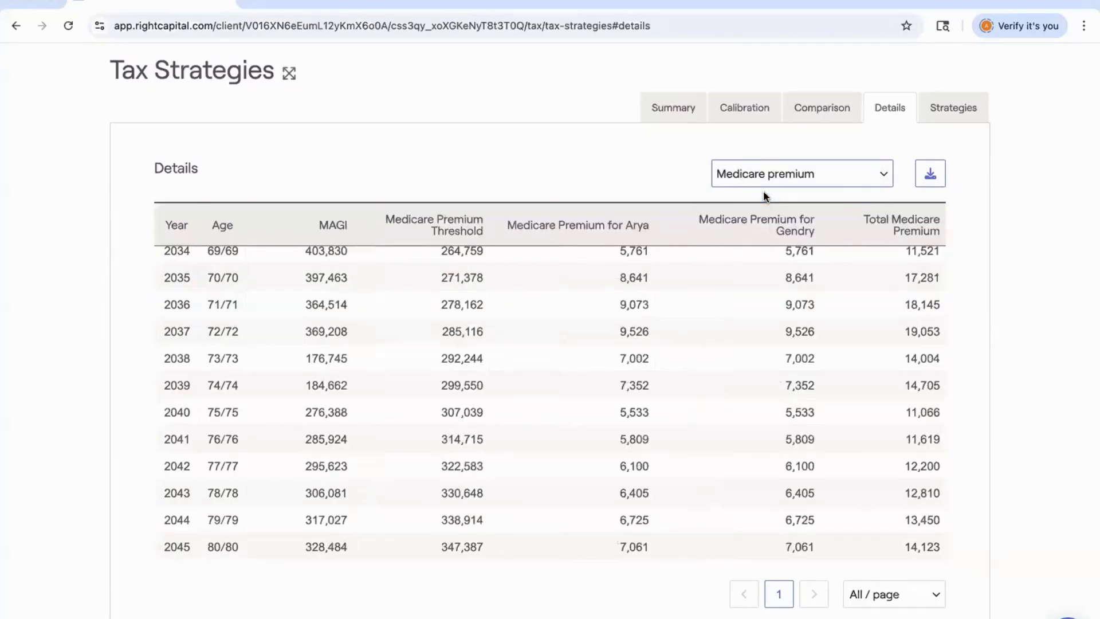
Review the Medicare premium rows and switch the details table to Asset location summary.
scroll(664, 339, up, 3)
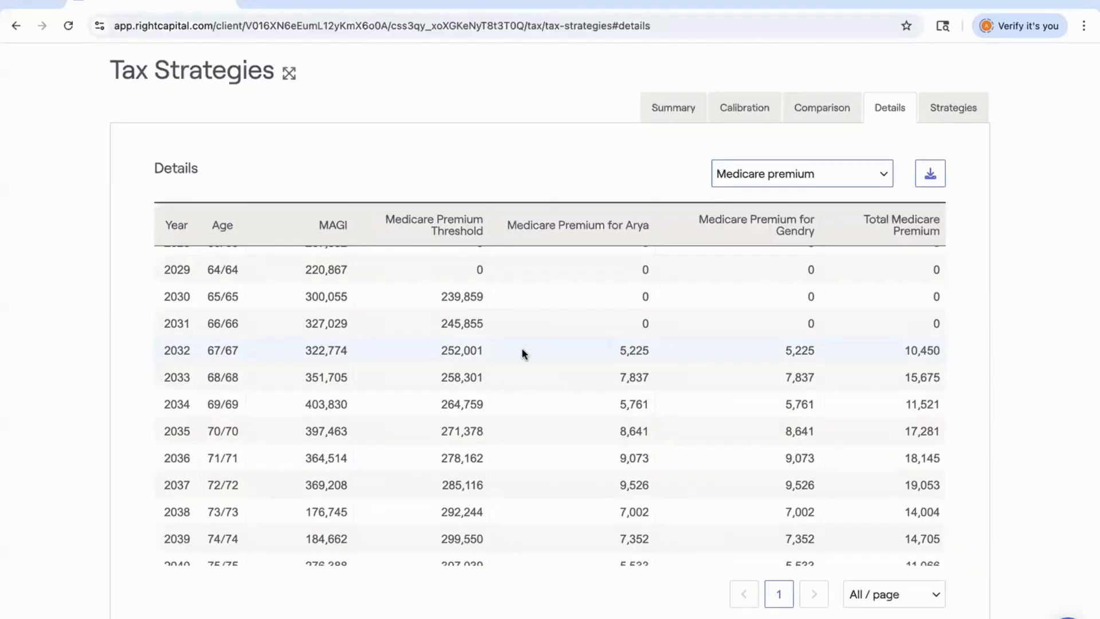
scroll(521, 353, down, 4)
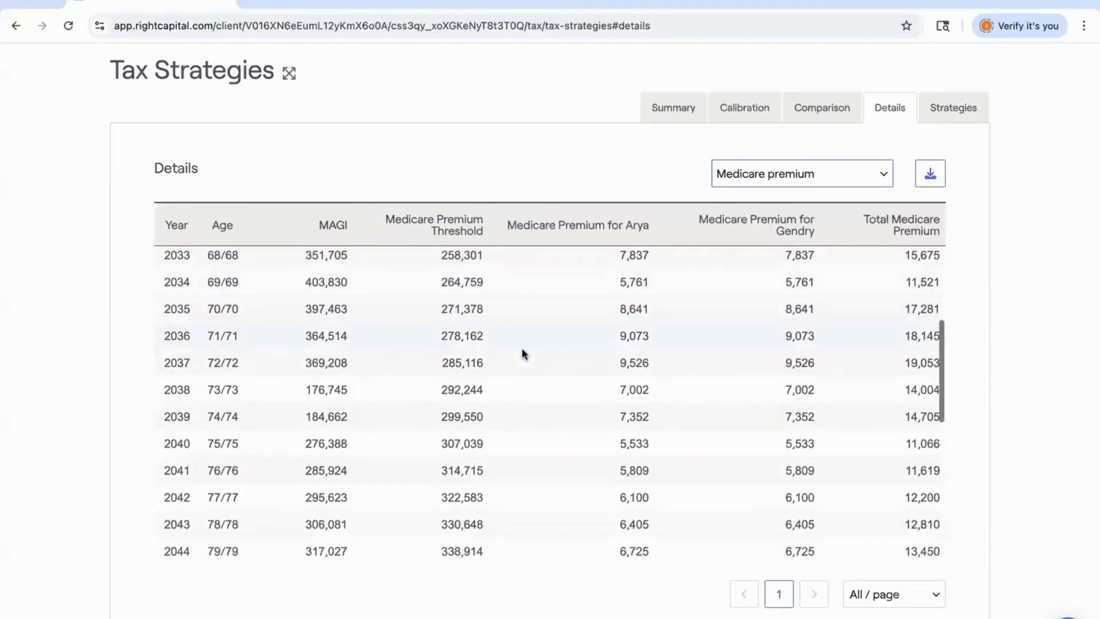
scroll(609, 300, down, 1)
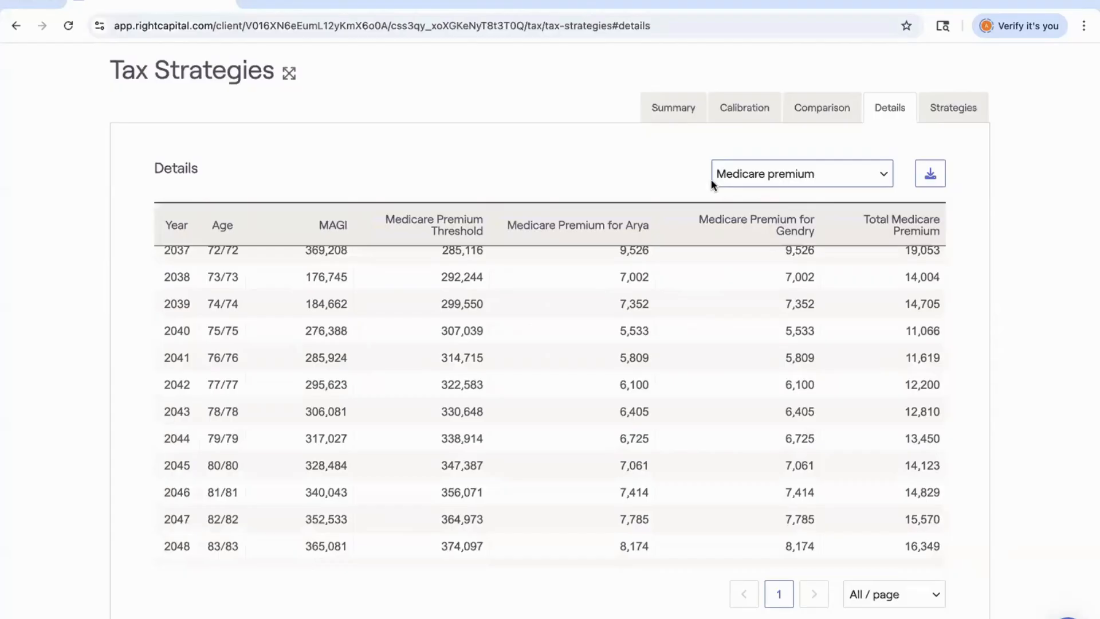
scroll(704, 329, up, 5)
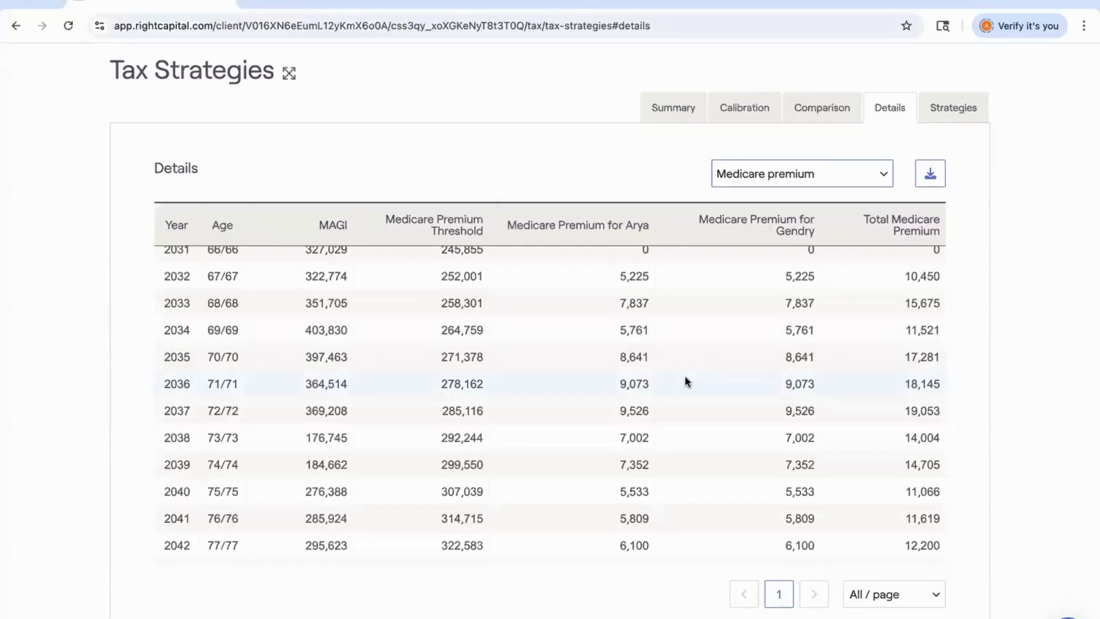
click(782, 174)
click(780, 192)
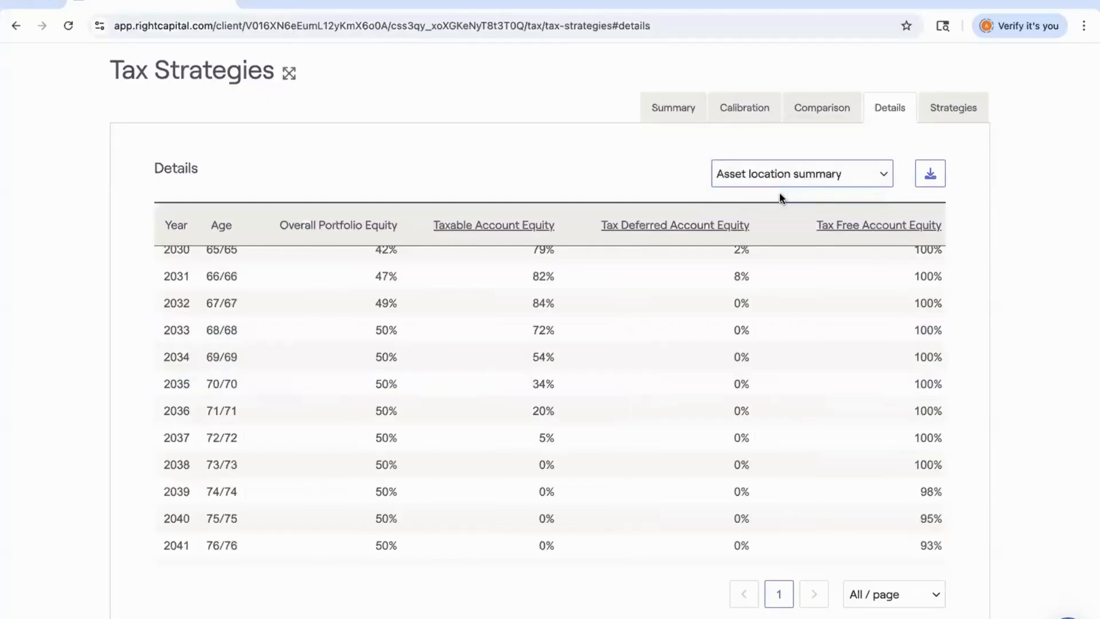
Open the Tax Deferred Account Equity breakdown and return to the details table.
scroll(566, 346, up, 3)
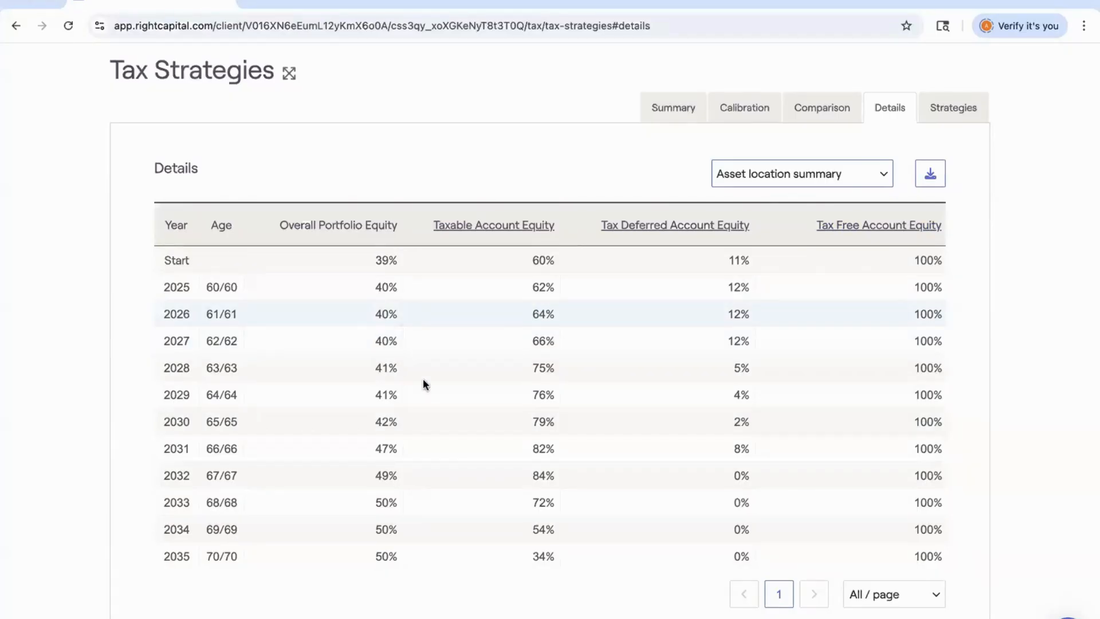
click(648, 237)
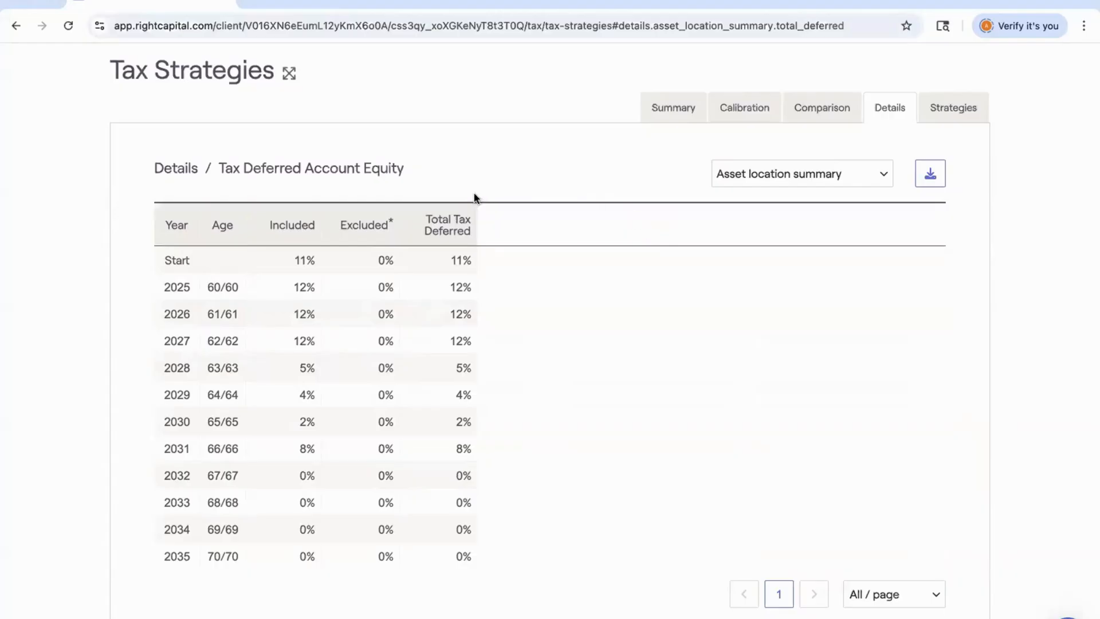
mouse_move(391, 218)
click(166, 177)
Open the Tax Free Account Equity breakdown and return to the details table.
click(904, 223)
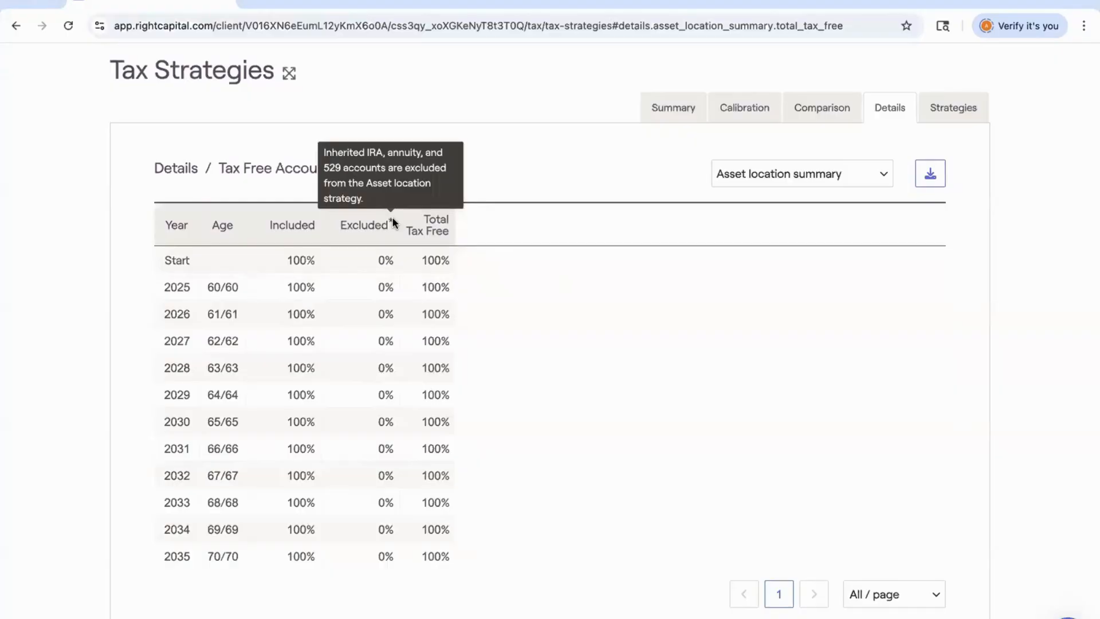
click(171, 166)
scroll(284, 303, up, 2)
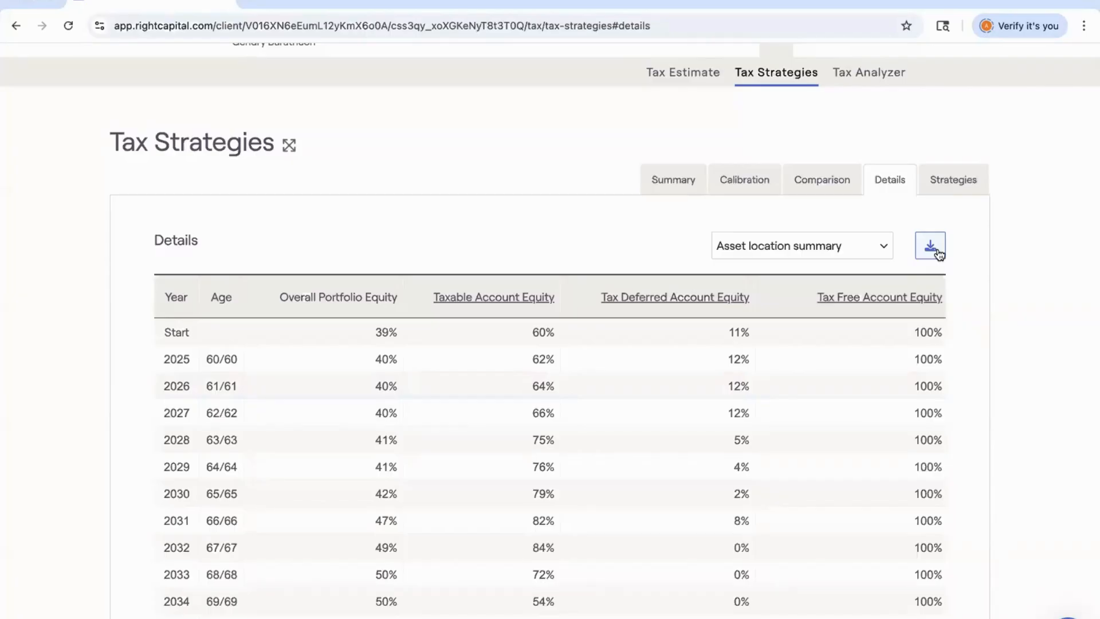
Open the Summary tab of Tax Strategies to review the asset location results.
click(665, 180)
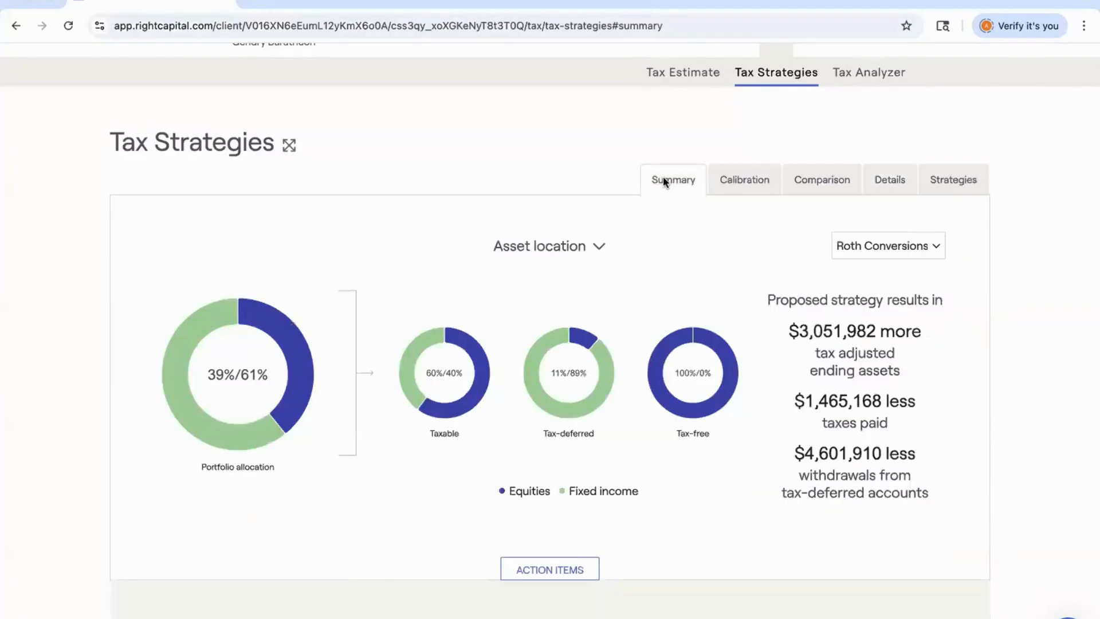
scroll(662, 176, up, 1)
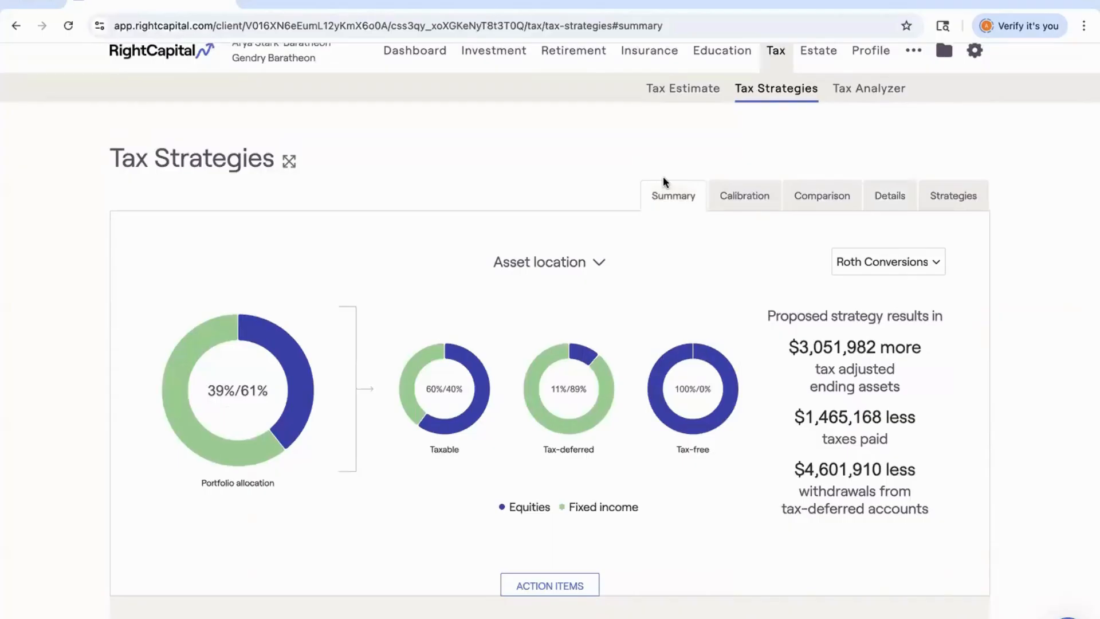
scroll(663, 178, up, 1)
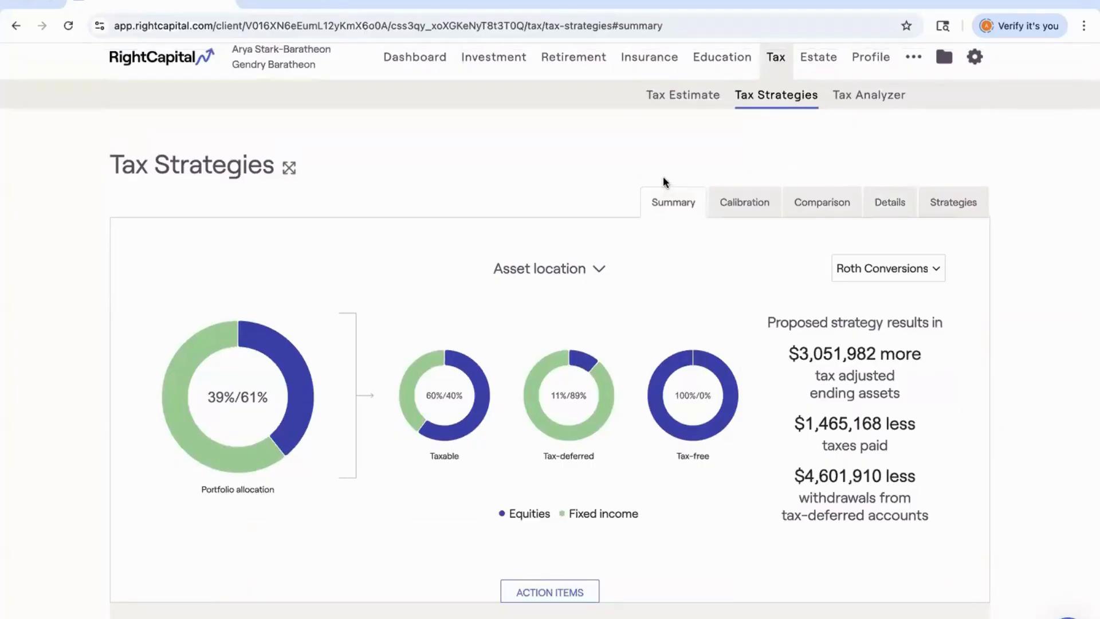
scroll(664, 181, up, 1)
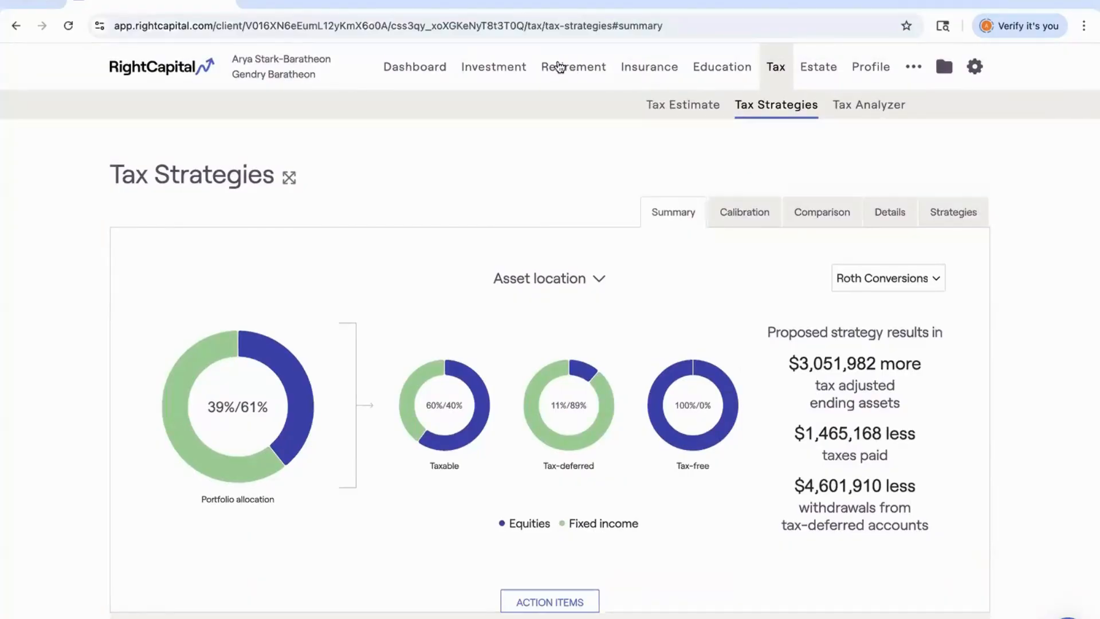
Open Retirement Analysis and review the Roth Conversions scenario's goals and strategies.
click(559, 66)
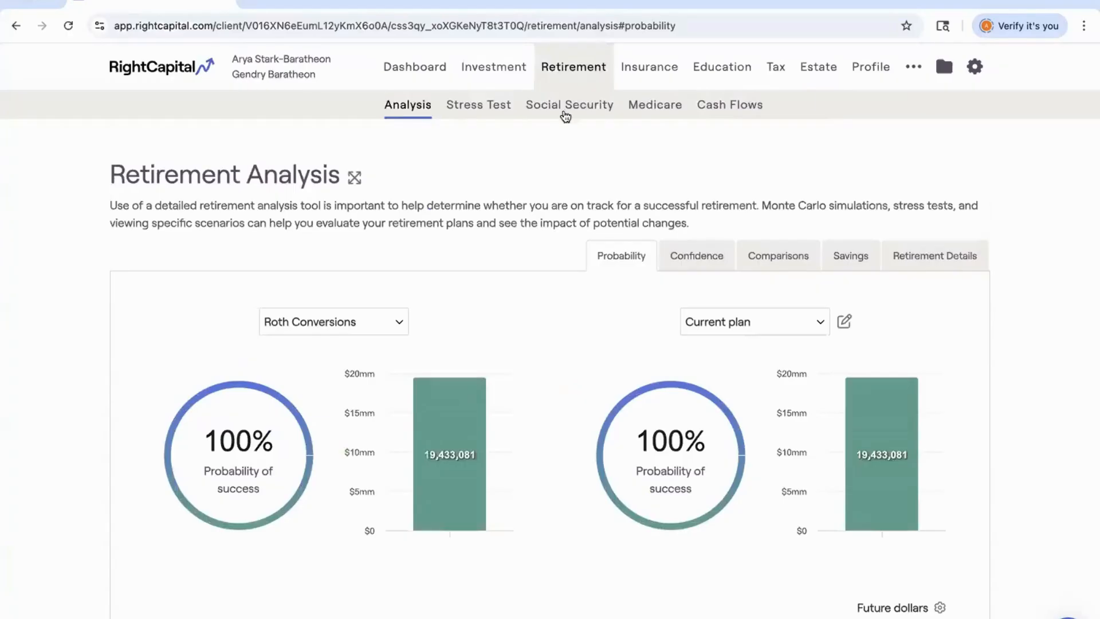
scroll(562, 166, down, 1)
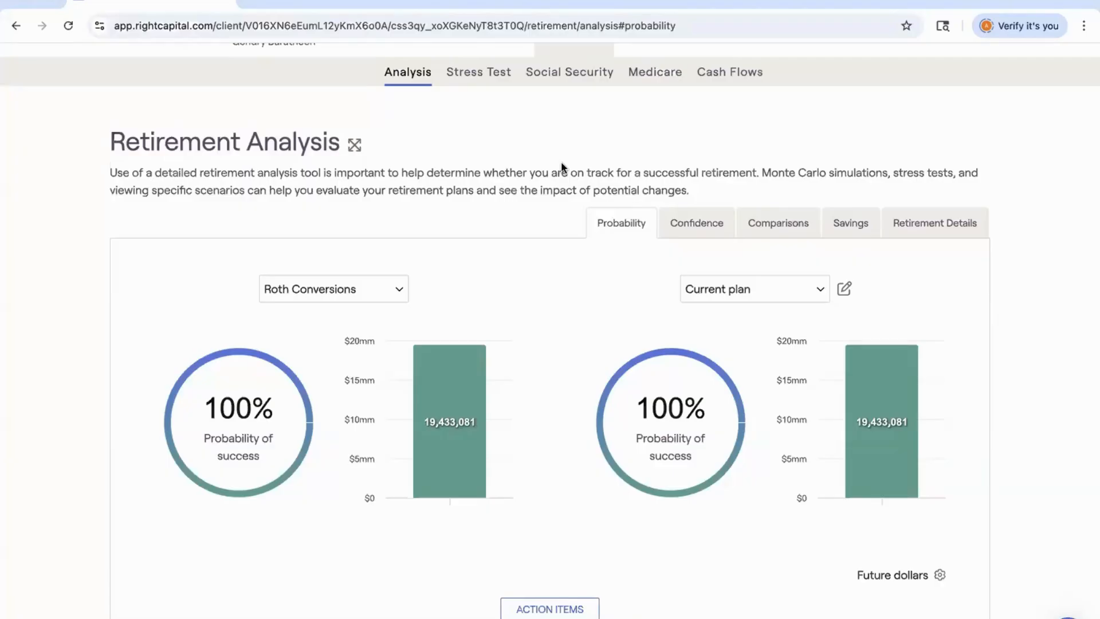
scroll(562, 166, down, 7)
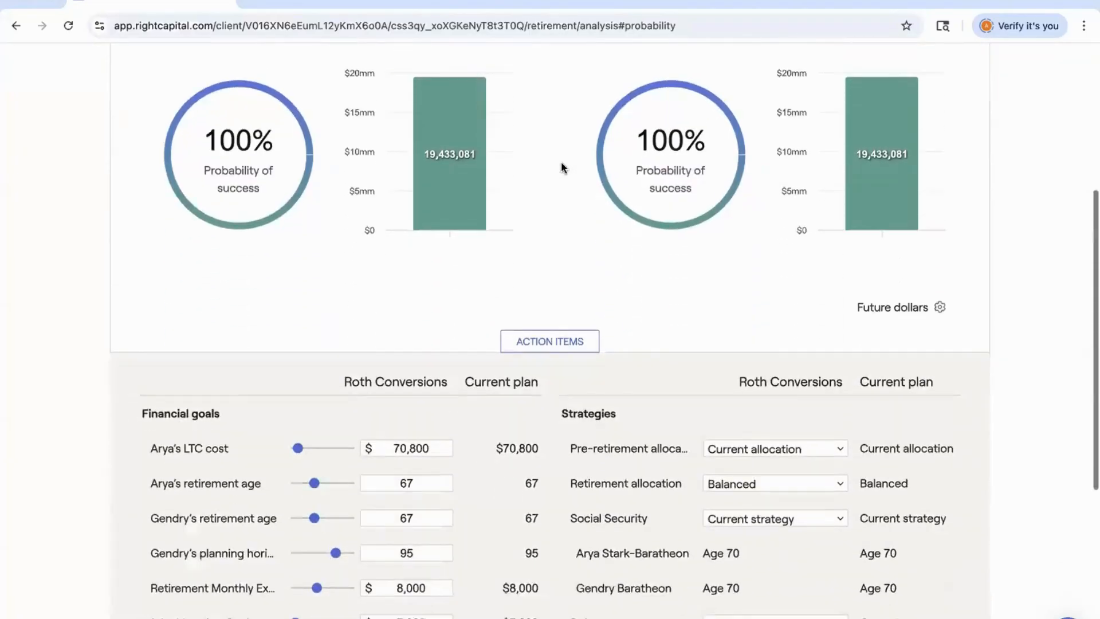
scroll(562, 167, down, 2)
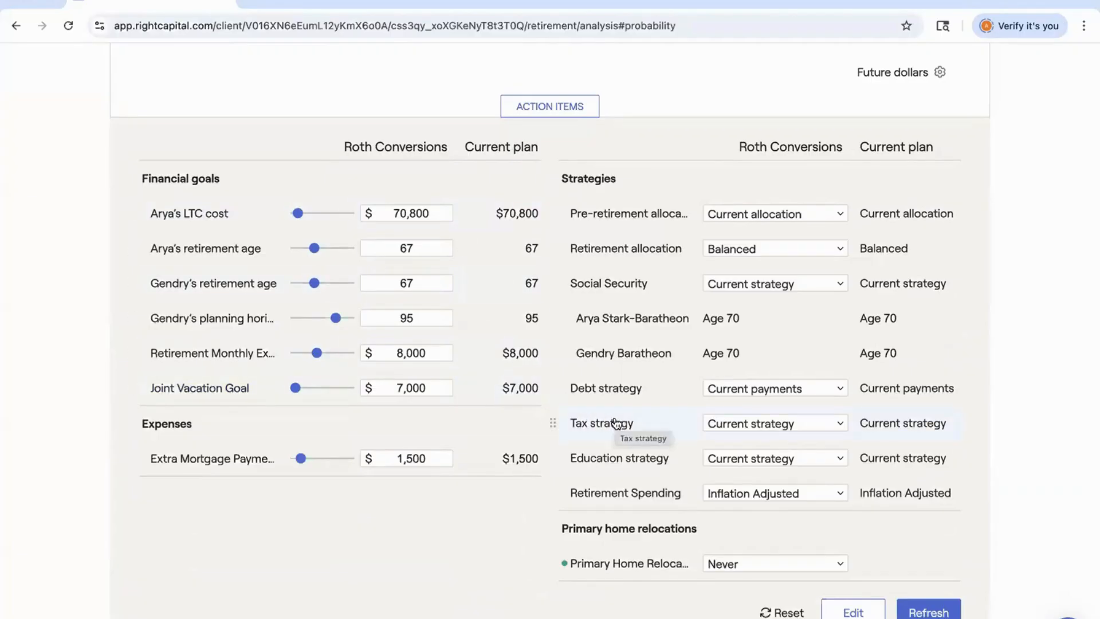
Set the Roth Conversions scenario's tax strategy to Proposed strategy and refresh the analysis.
click(772, 424)
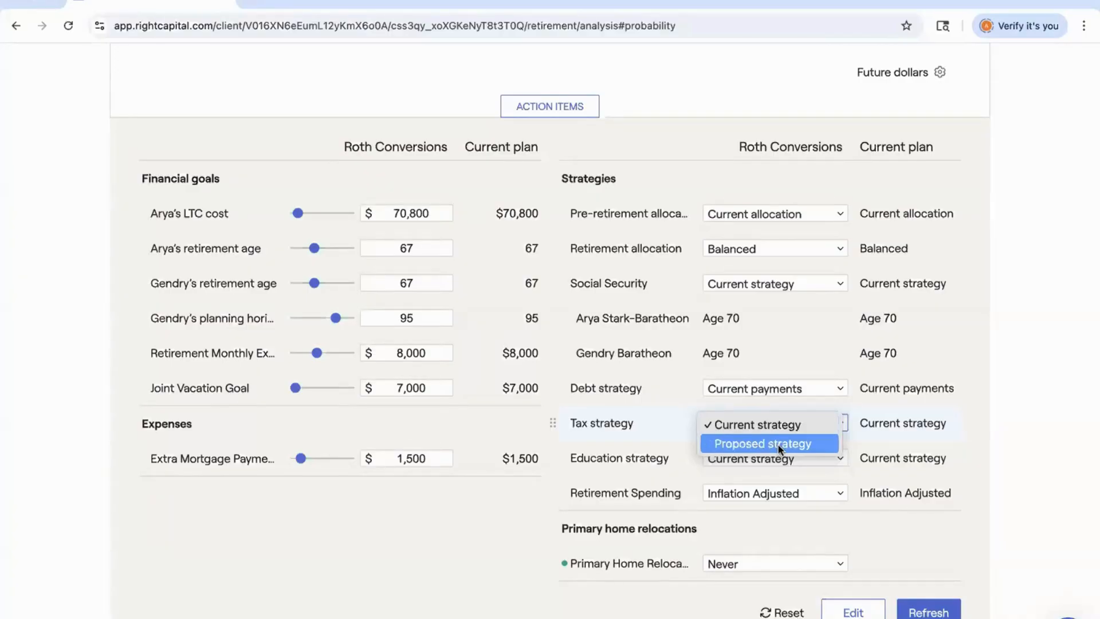
click(779, 446)
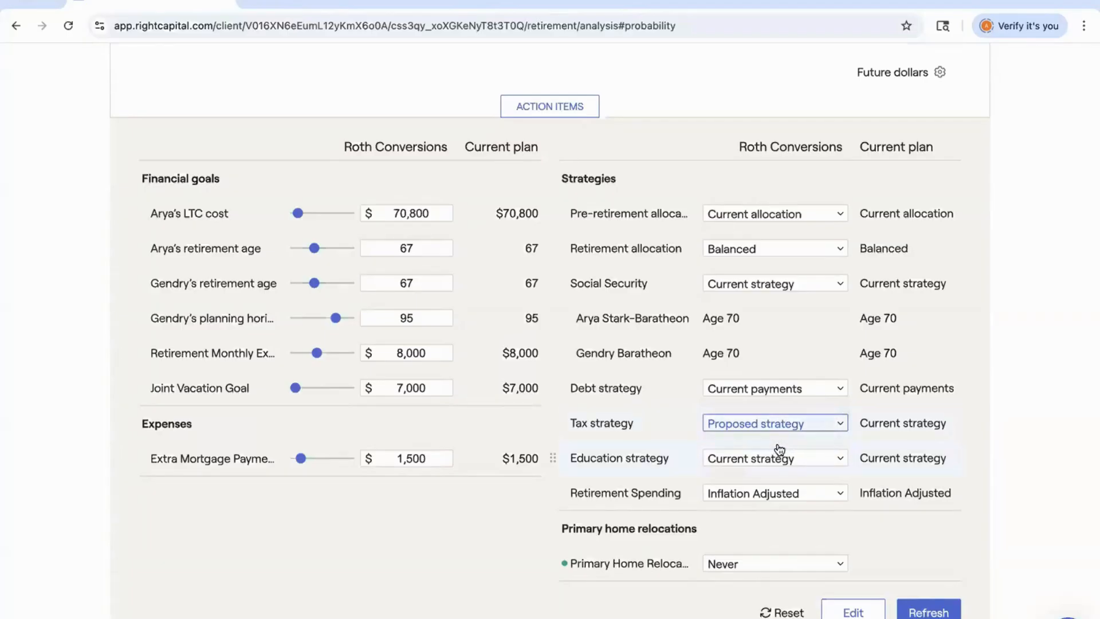
click(925, 612)
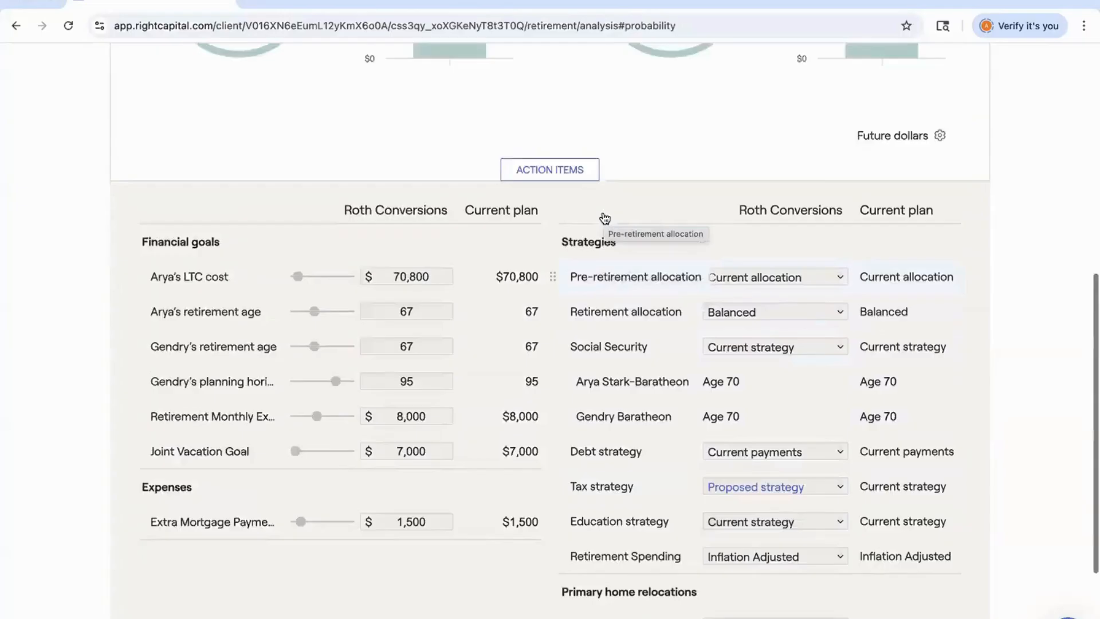
scroll(605, 217, up, 7)
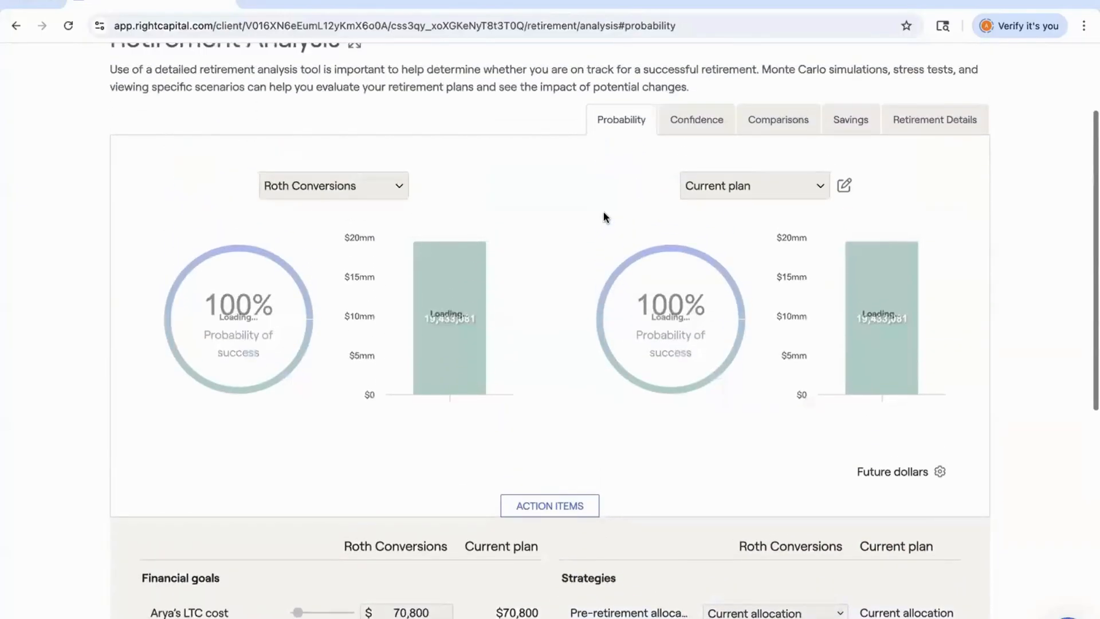
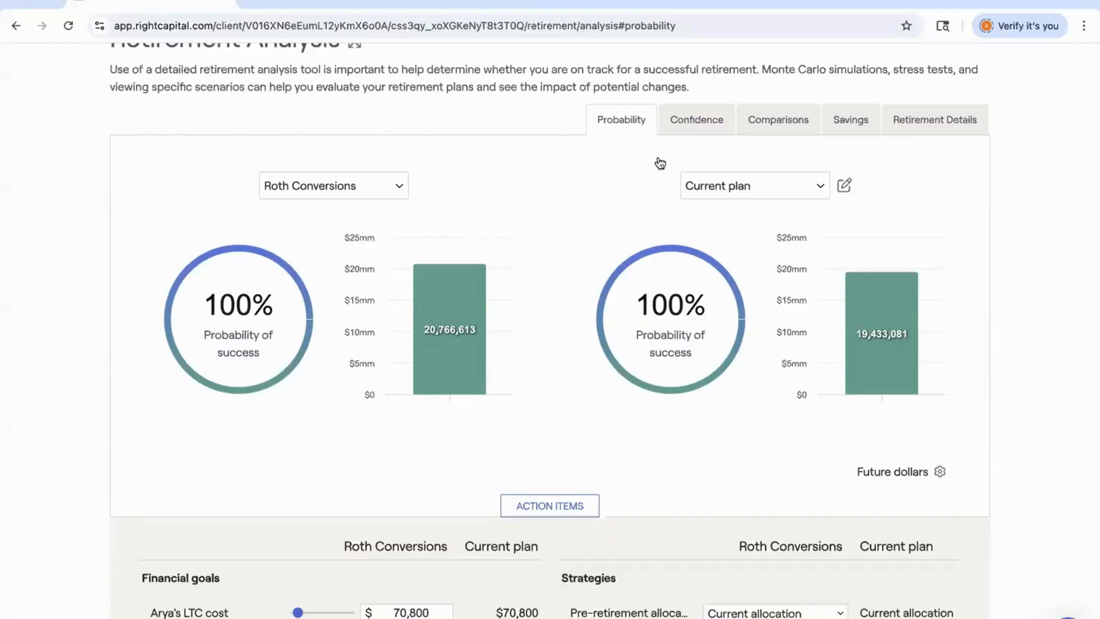
Compare the Roth Conversions scenario's taxes against the current plan in the scenario comparison chart.
click(775, 124)
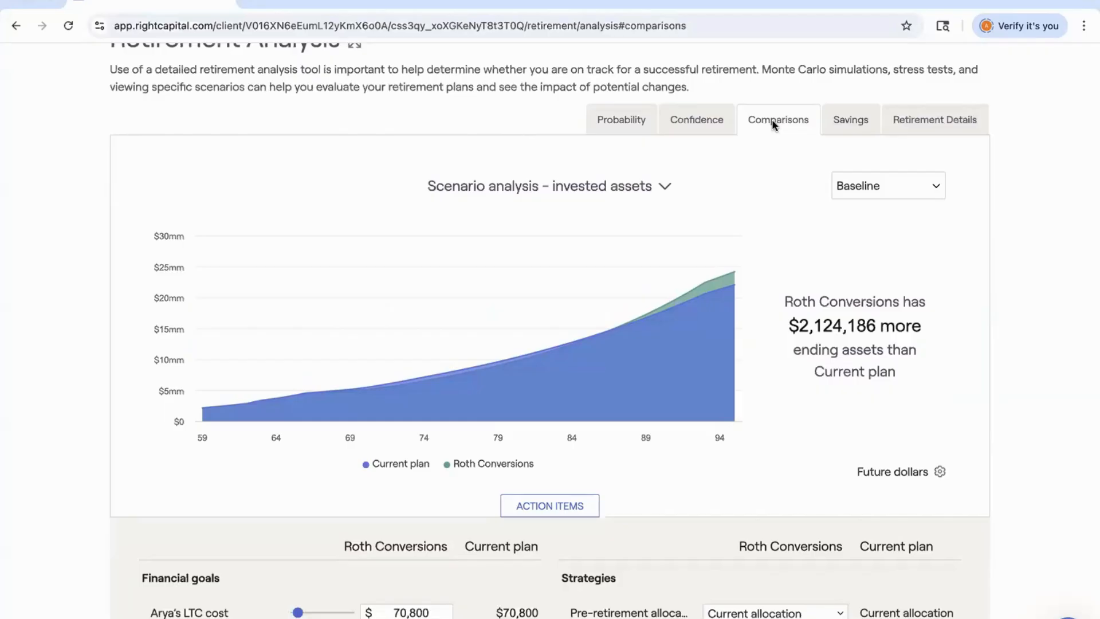
click(626, 186)
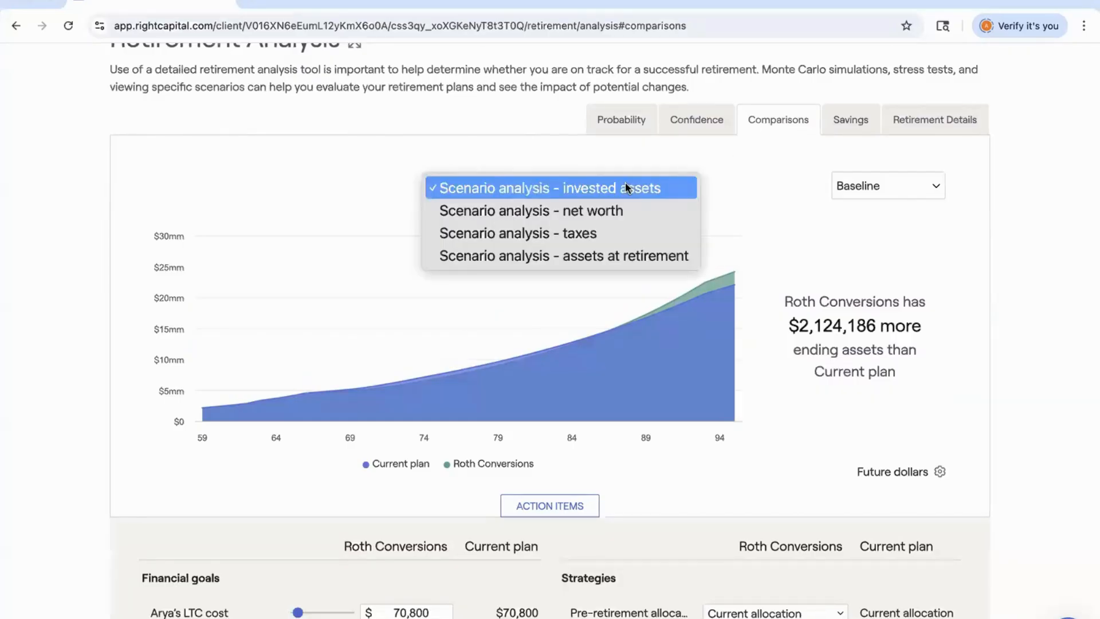
click(613, 231)
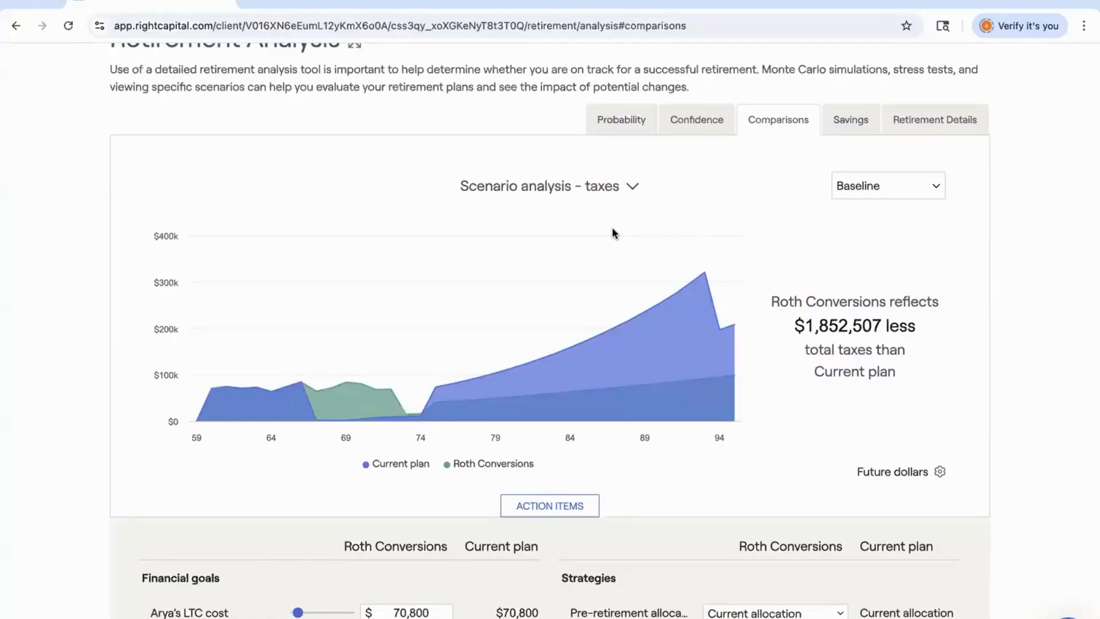
mouse_move(363, 299)
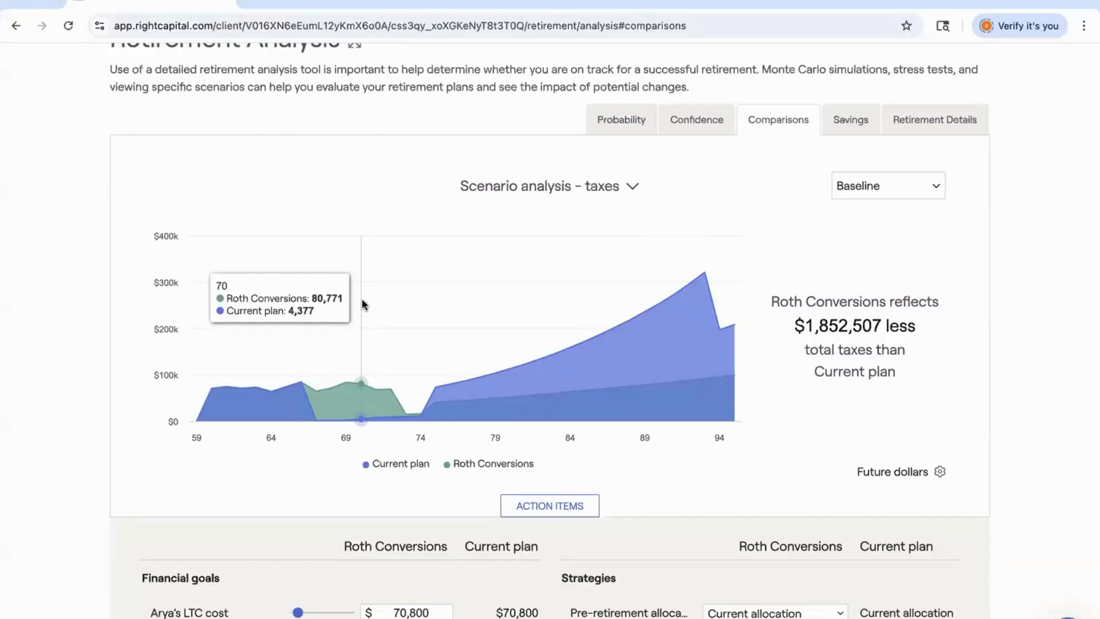
Switch the probability view's left scenario to Debt Strategy + Downsizing.
click(625, 114)
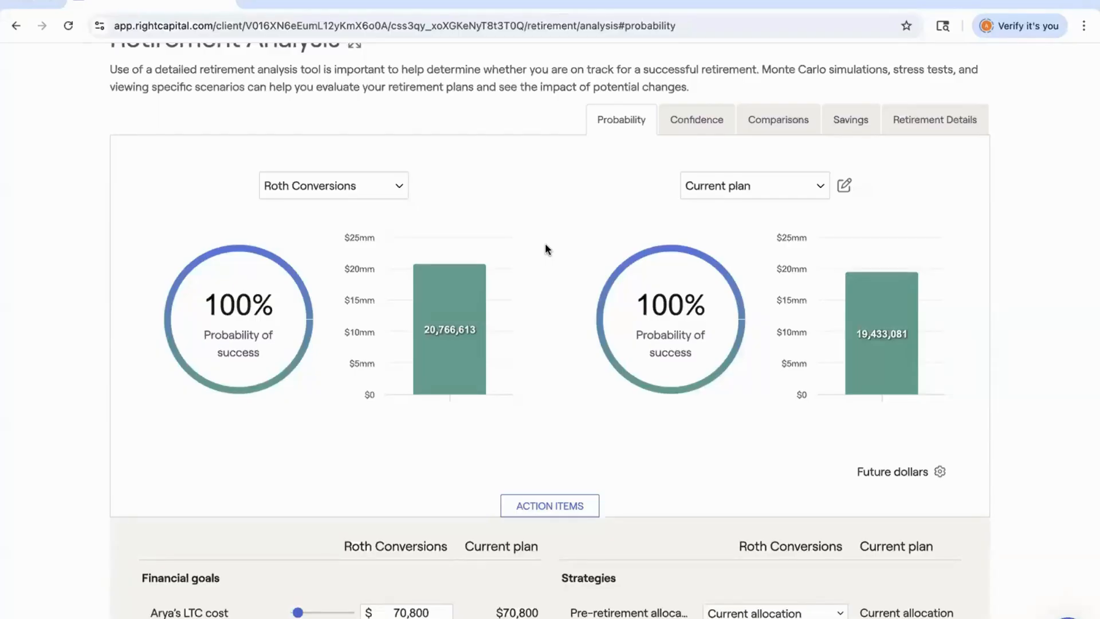
click(394, 188)
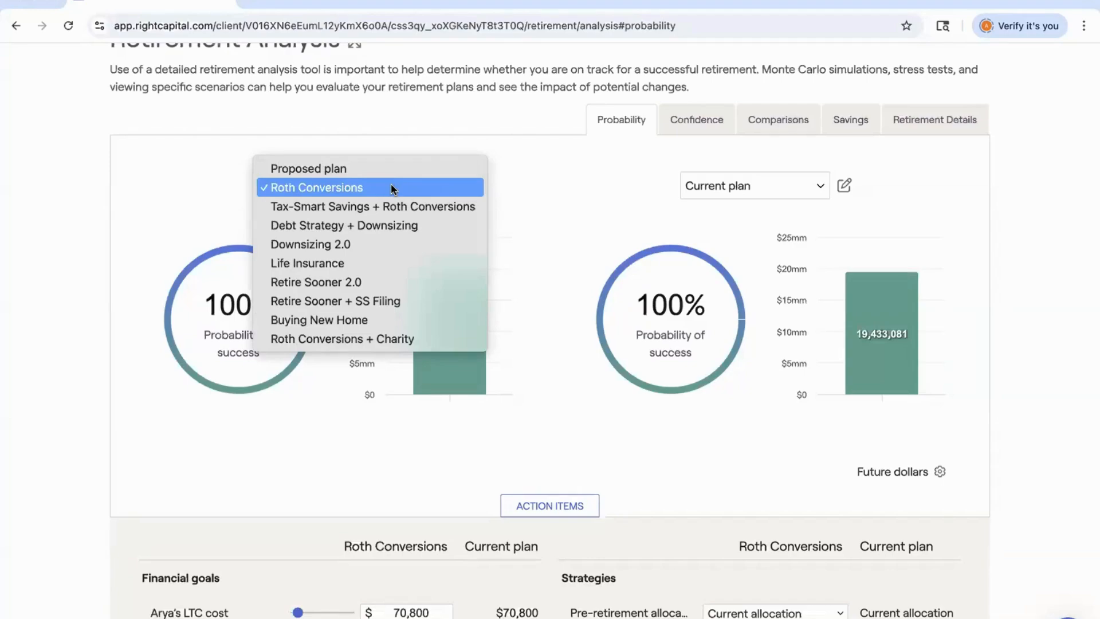
click(382, 227)
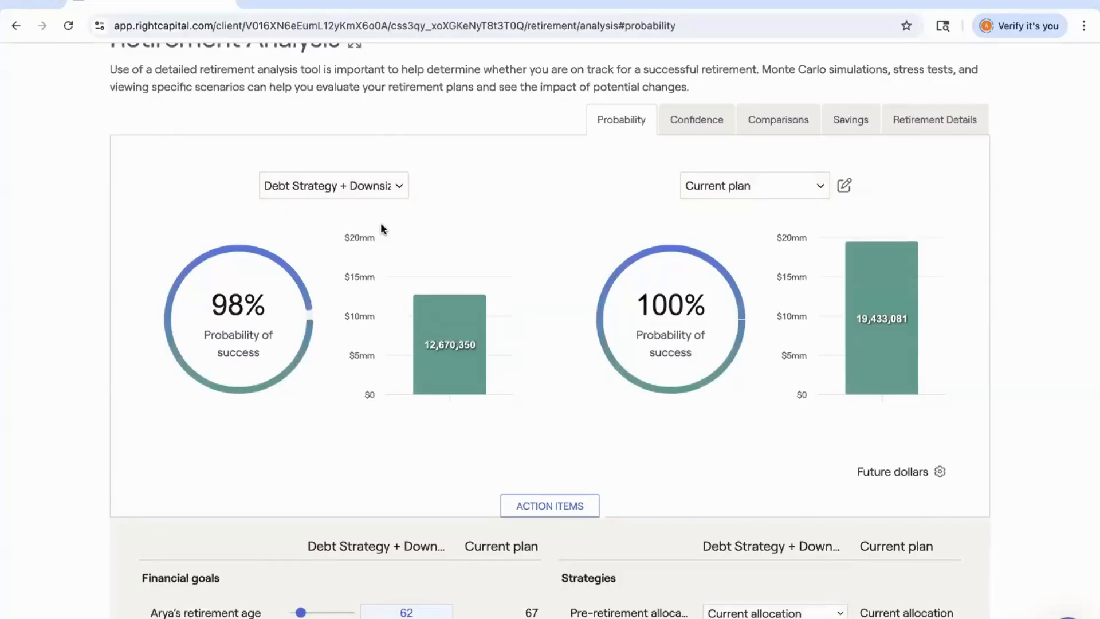
Set the Debt Strategy + Downsizing scenario's retirement monthly expense to $8,000 and save the change.
scroll(382, 228, down, 6)
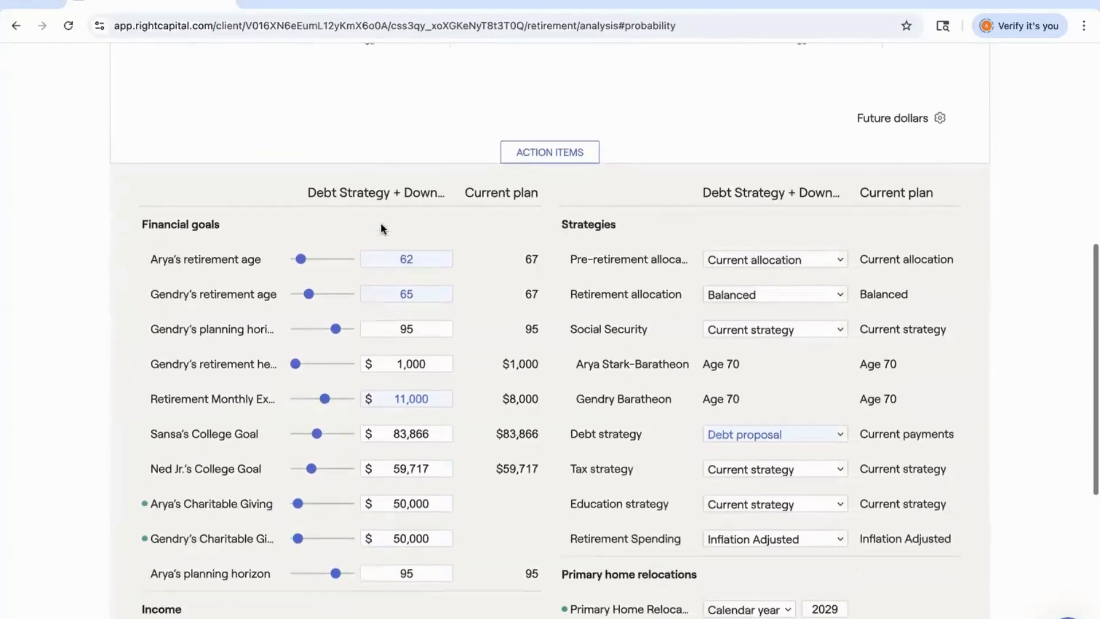
scroll(380, 227, down, 4)
scroll(382, 225, up, 1)
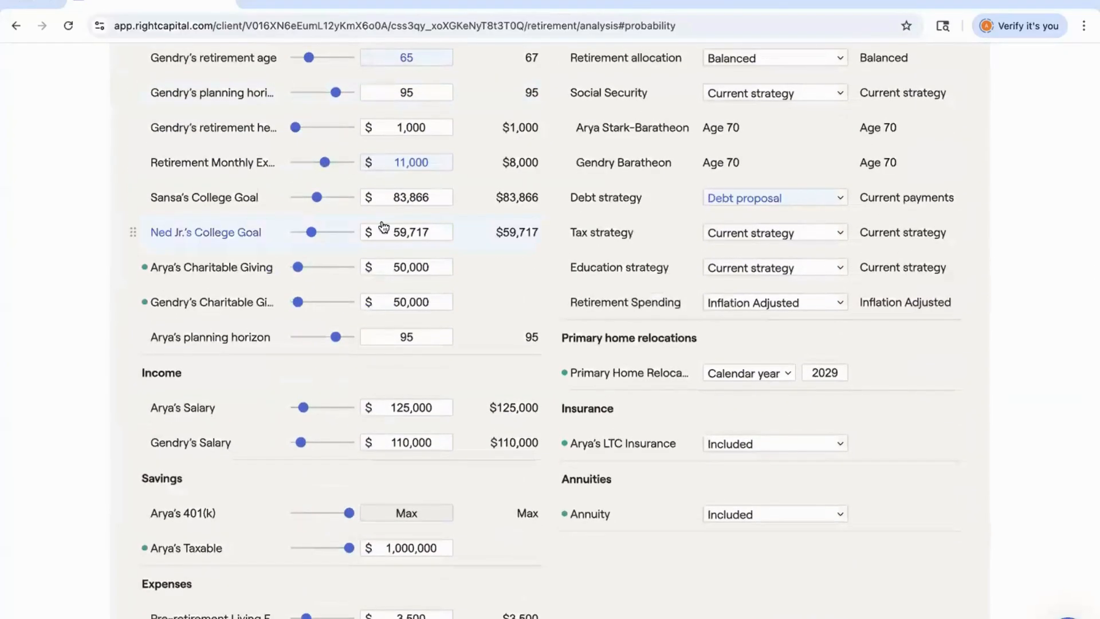
scroll(382, 225, down, 1)
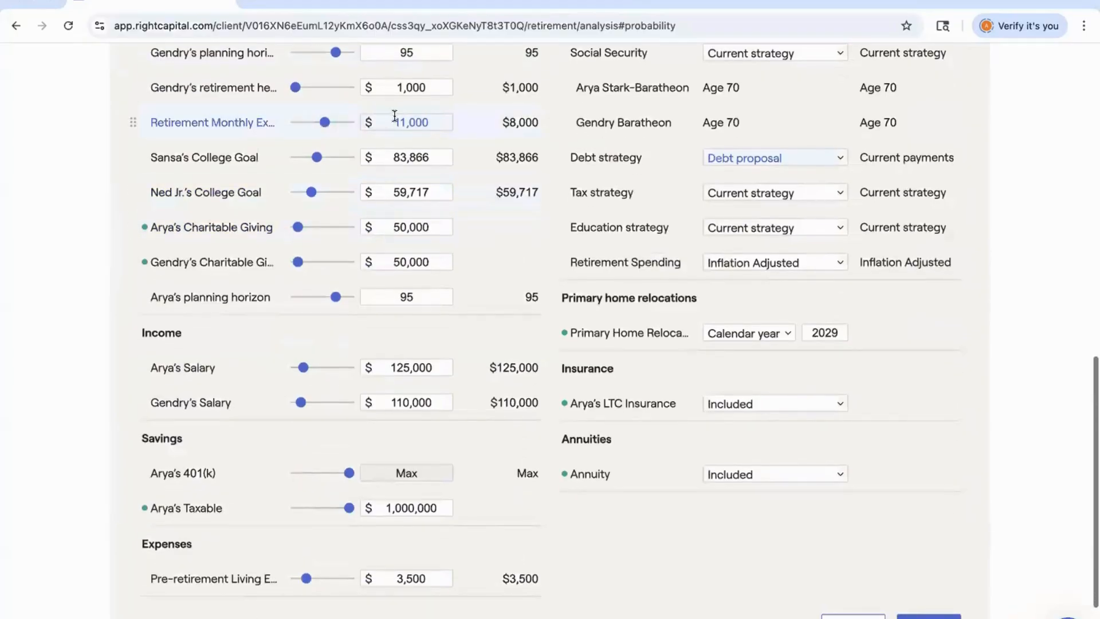
click(394, 117)
text(8000)
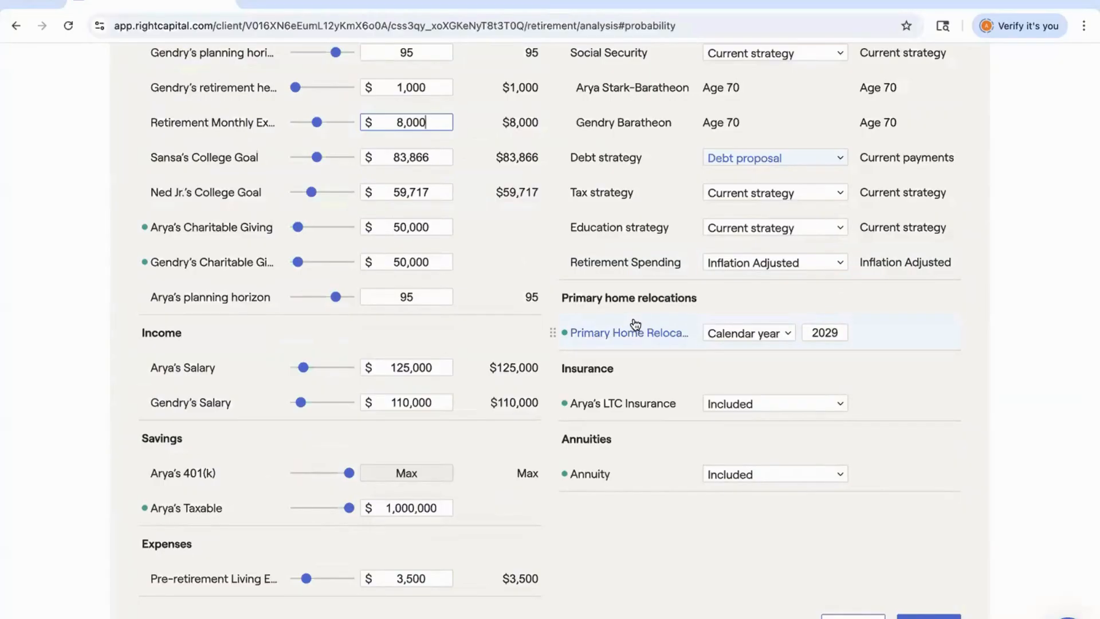
click(924, 616)
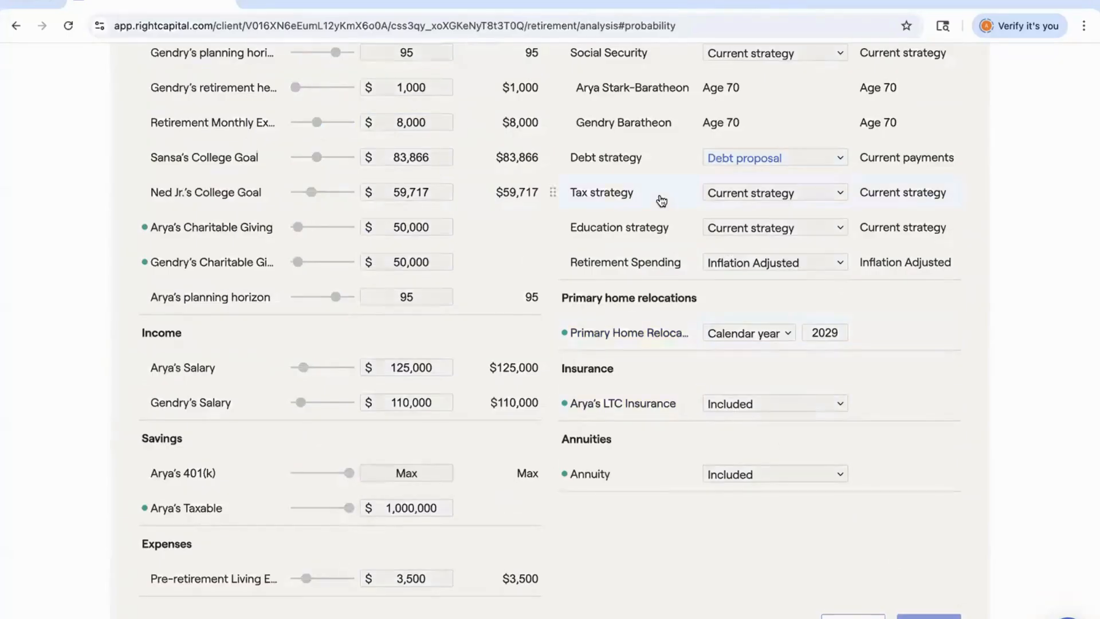
scroll(661, 200, up, 4)
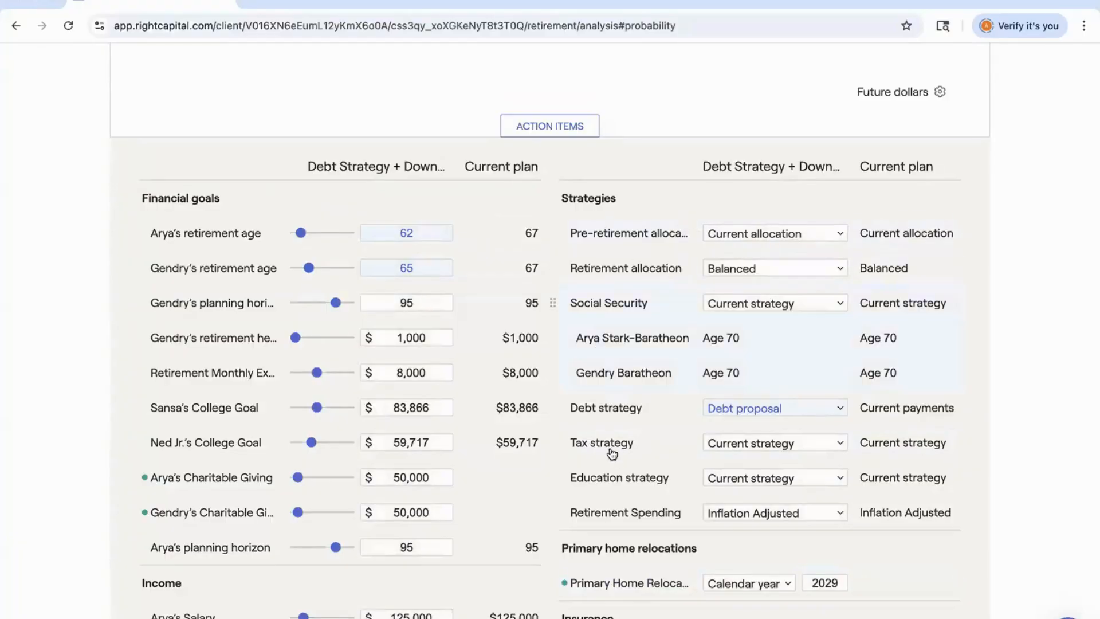
click(747, 448)
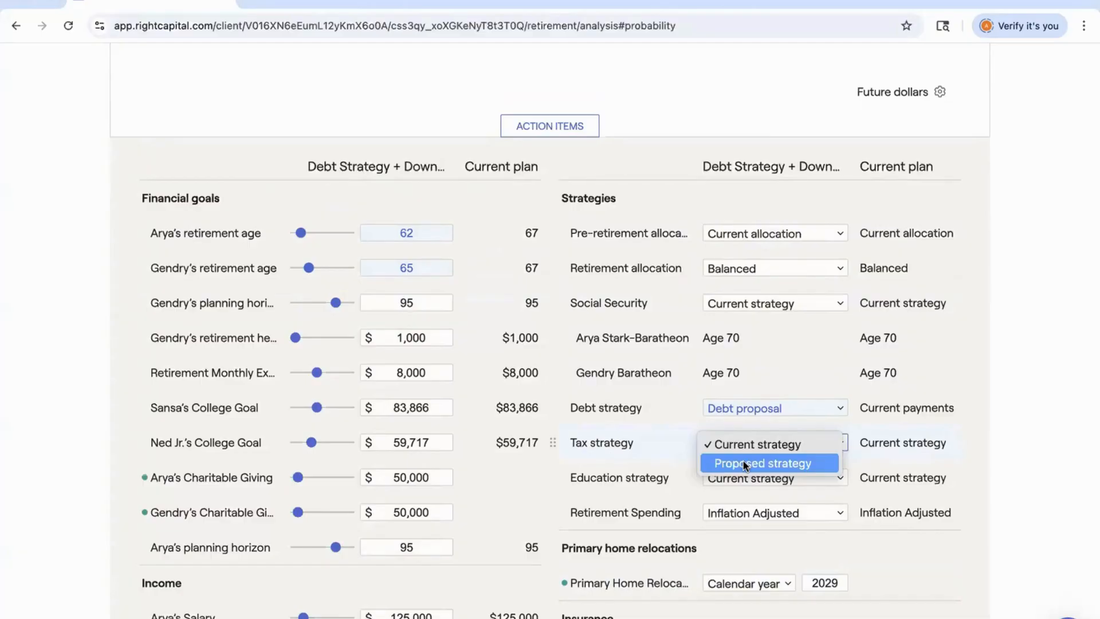
click(667, 384)
scroll(667, 385, up, 8)
scroll(665, 383, up, 1)
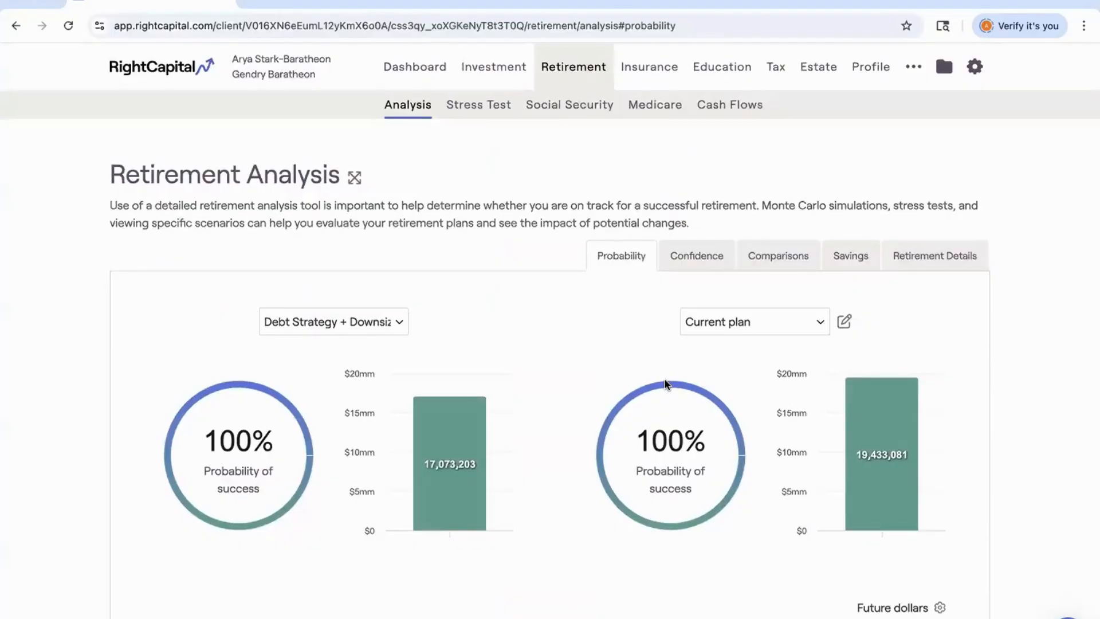
Open Tax Strategies and add a new tax strategy named Strategy 2.0 in the strategy editor.
click(780, 78)
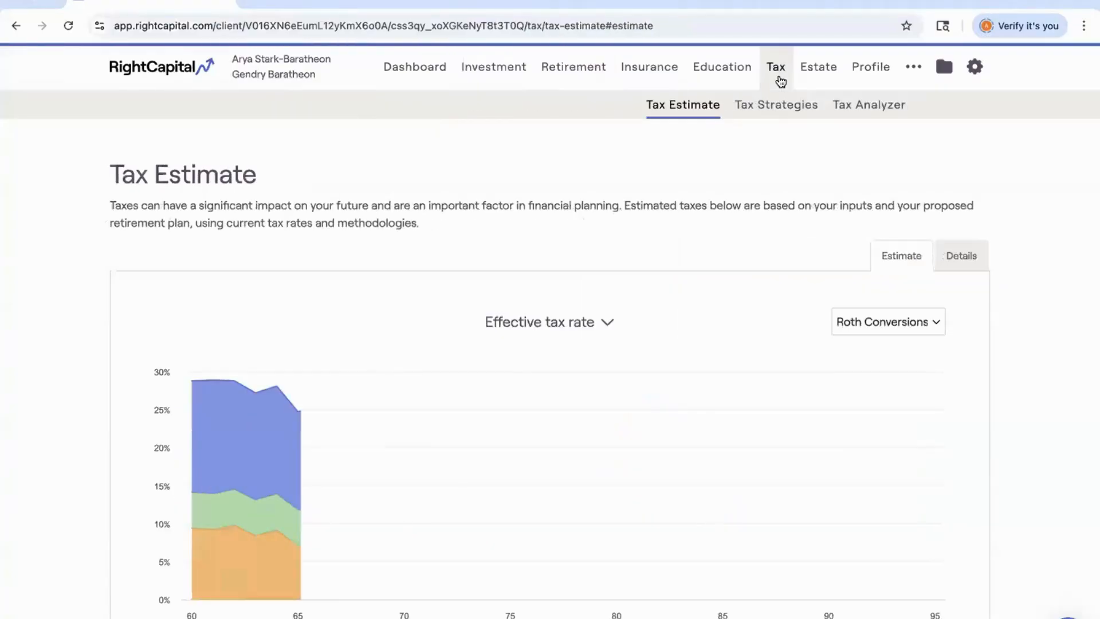
click(779, 113)
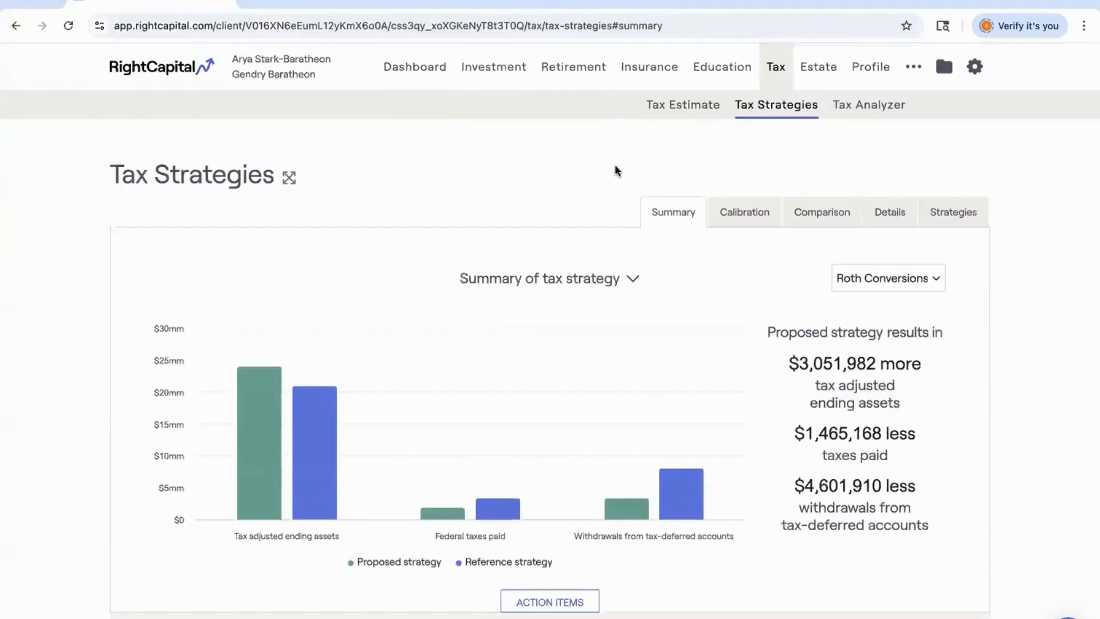
scroll(614, 170, down, 1)
scroll(615, 166, down, 3)
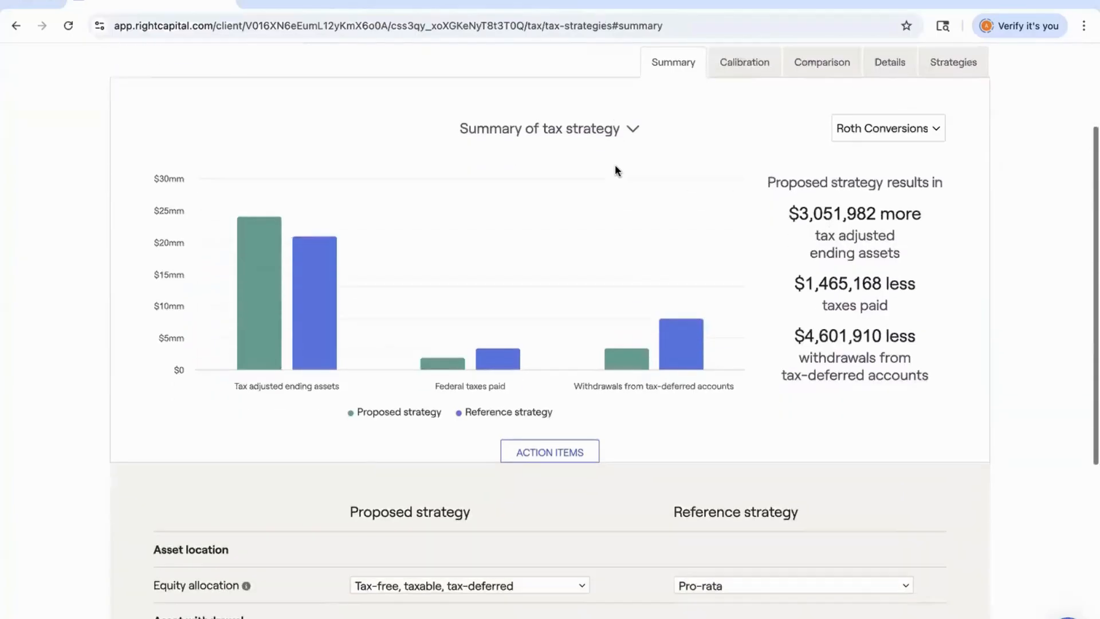
scroll(615, 166, down, 3)
scroll(614, 166, down, 5)
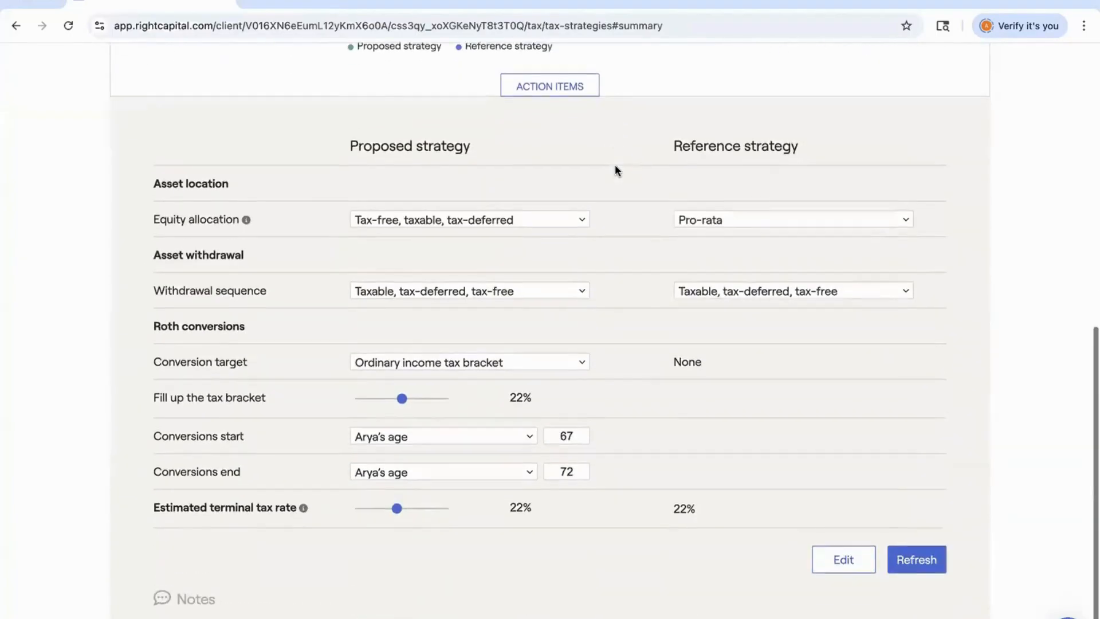
click(843, 561)
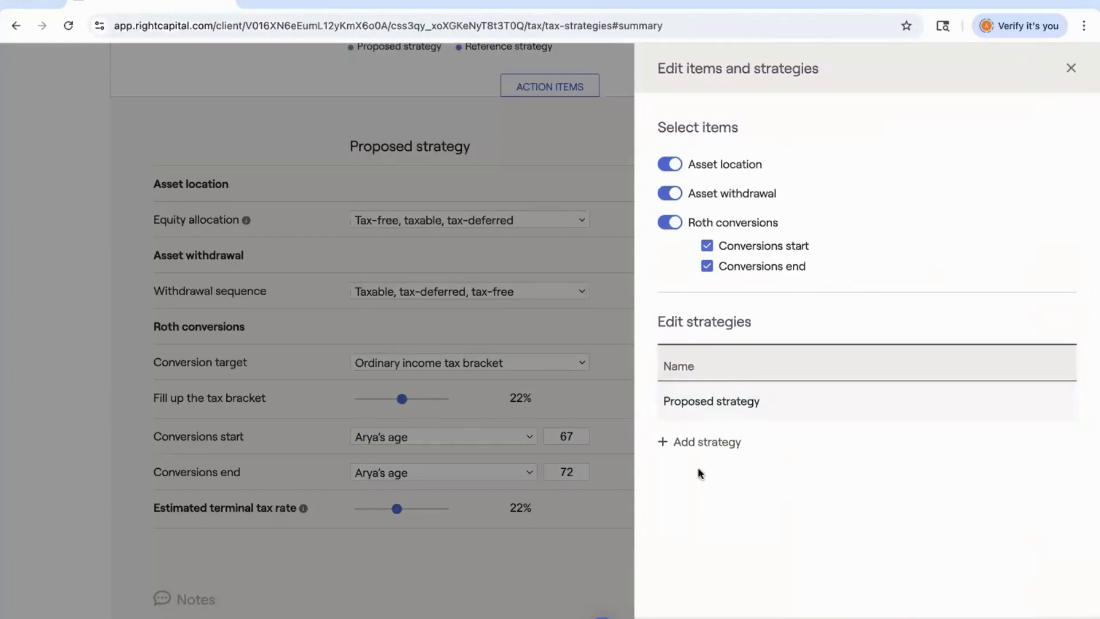
click(699, 446)
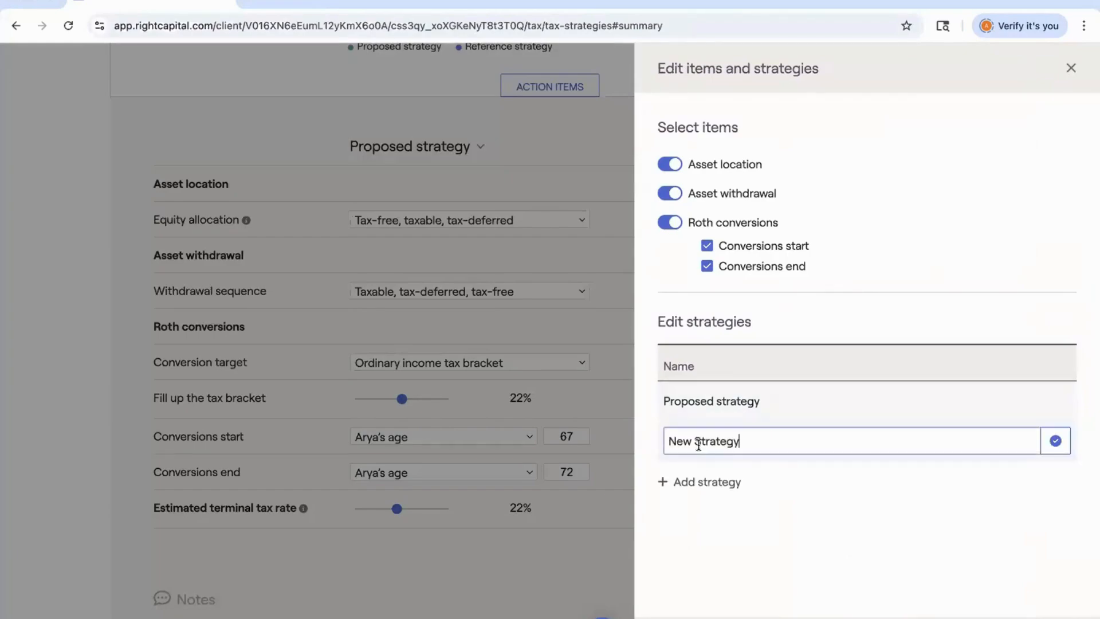
drag(767, 439, 658, 435)
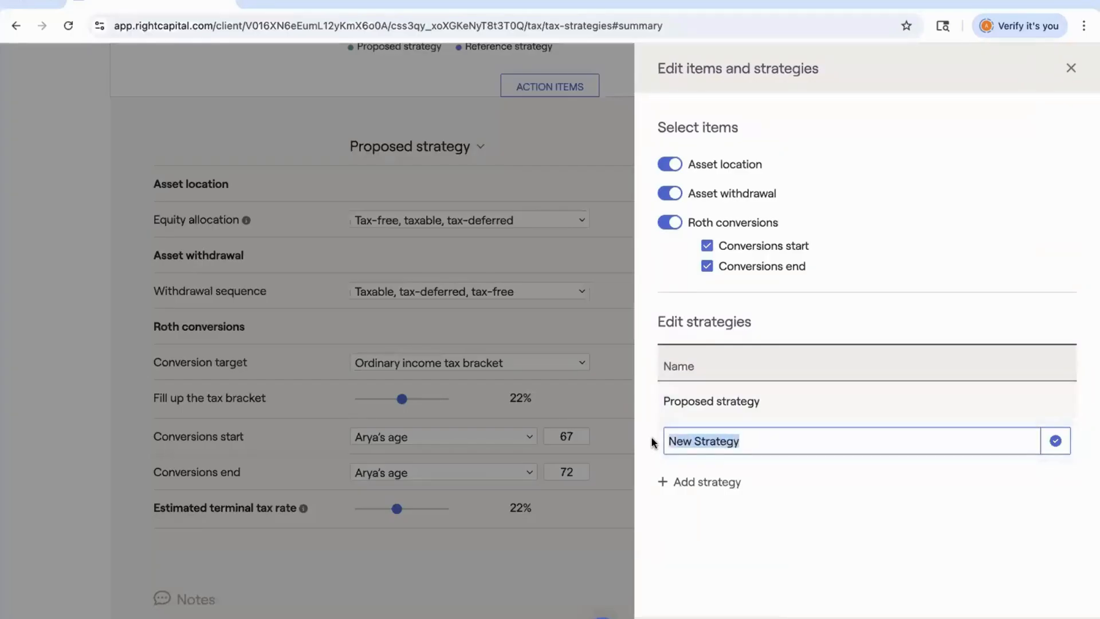
text(S)
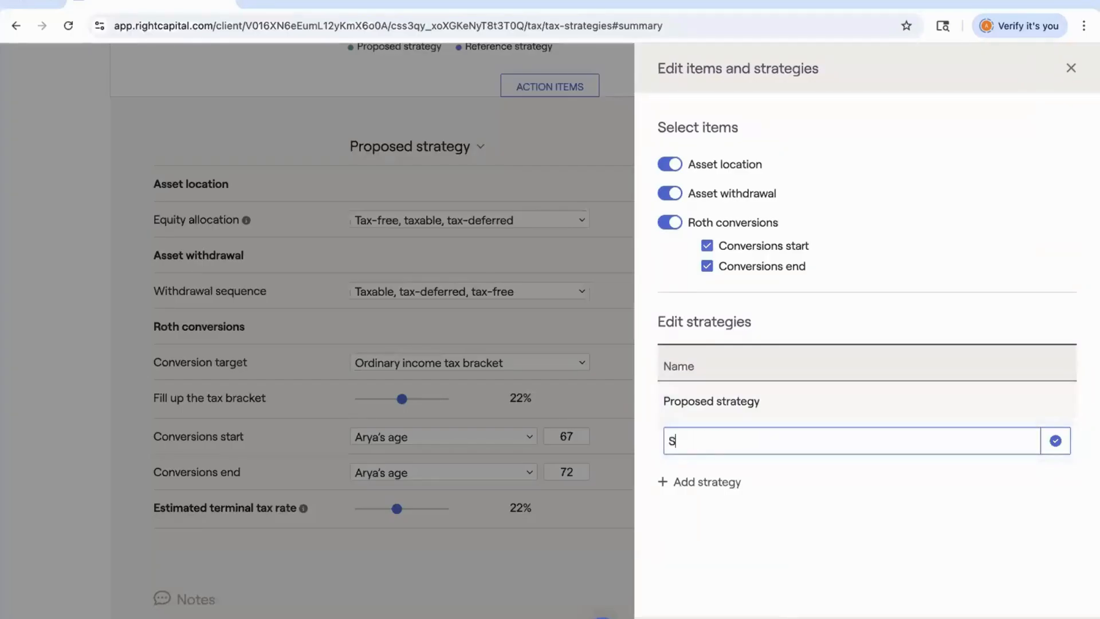
text(trategy 2.0)
click(1058, 442)
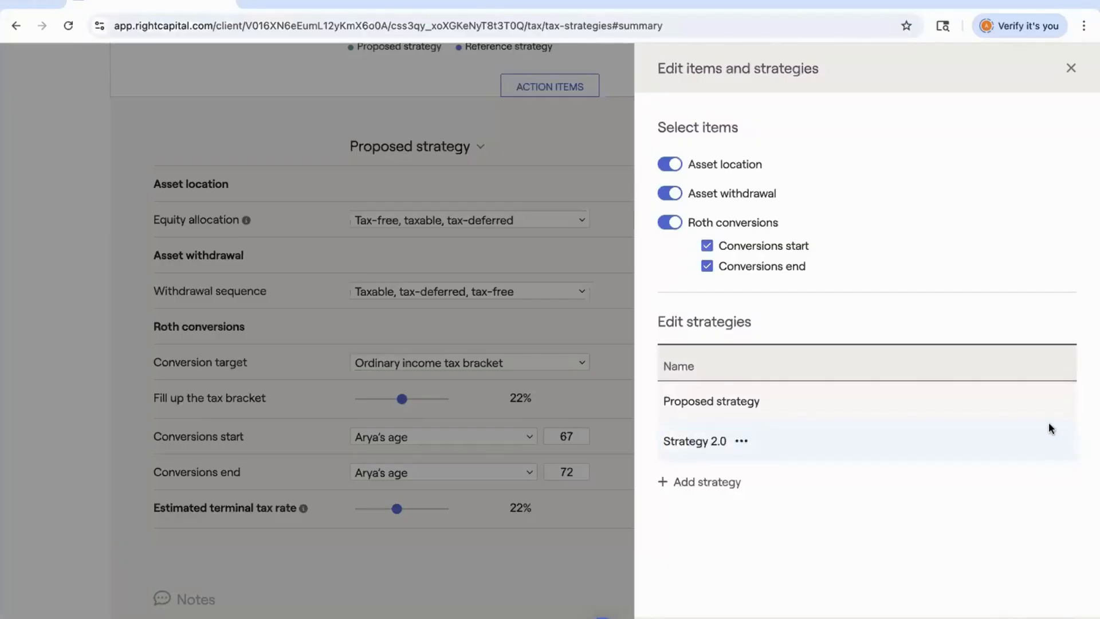
Open Strategy 2.0's options menu, dismiss it, and close the strategy editing panel.
click(741, 442)
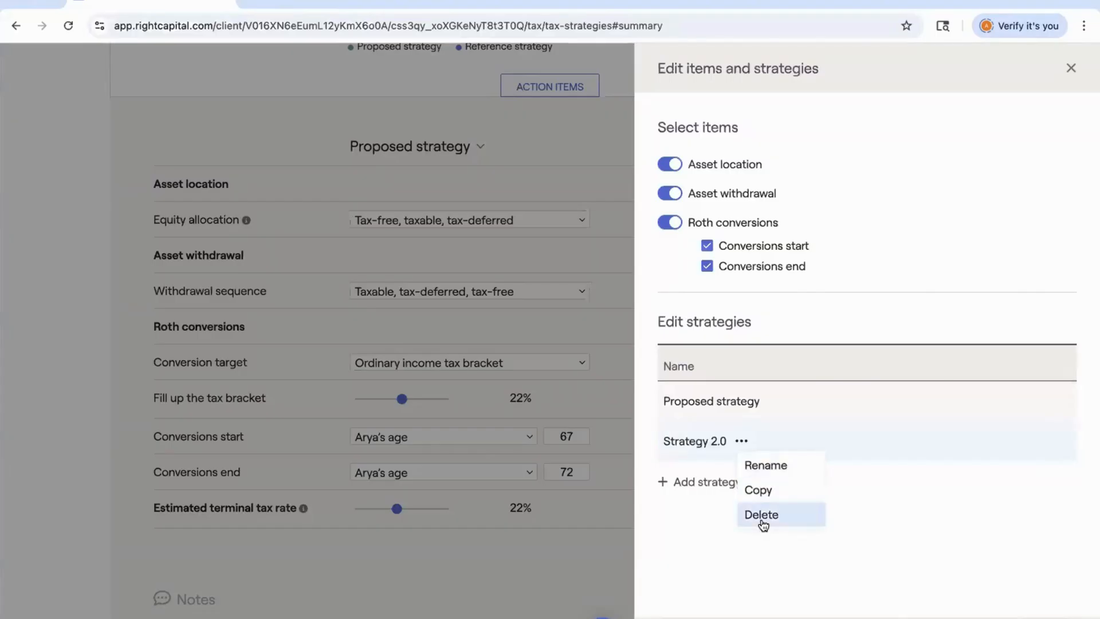
click(901, 541)
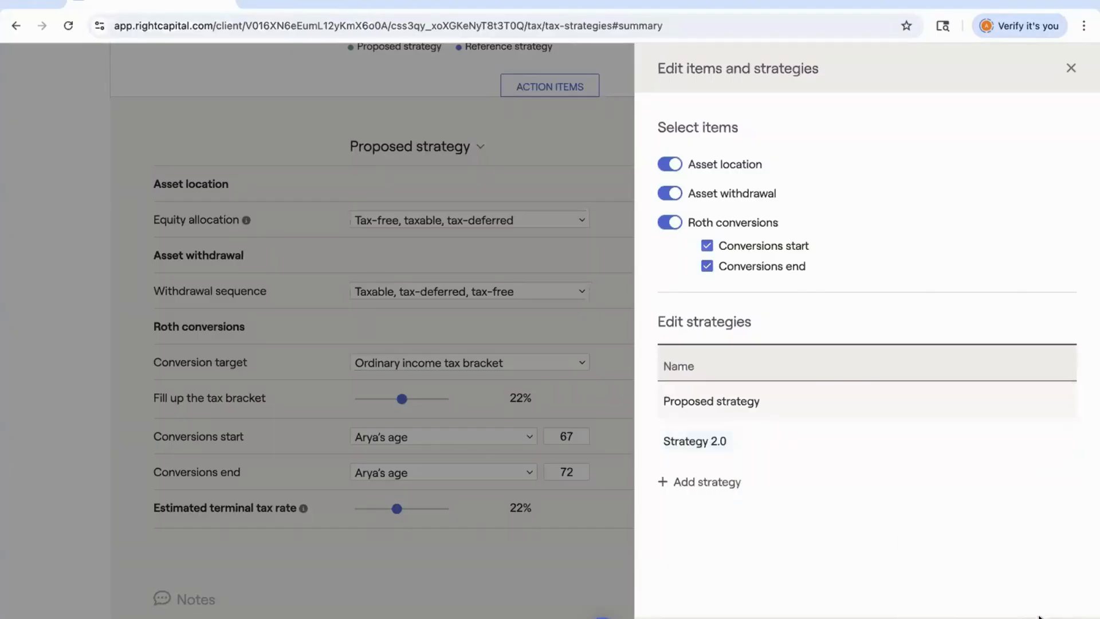
key(Escape)
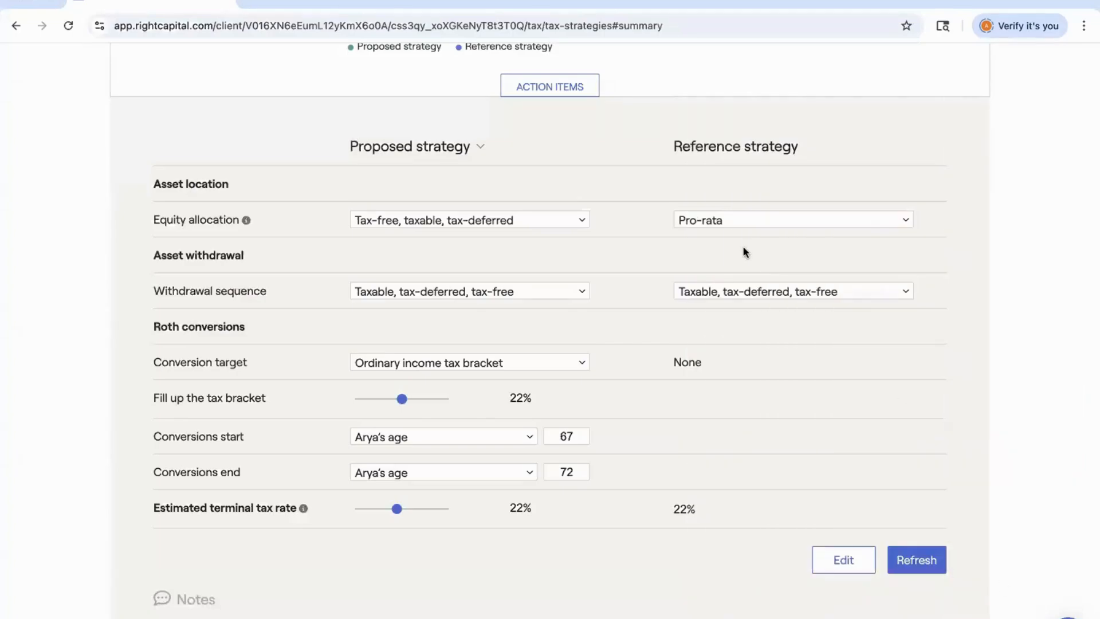
Switch the proposed strategy column of the tax strategy summary to Strategy 2.0.
scroll(745, 251, up, 2)
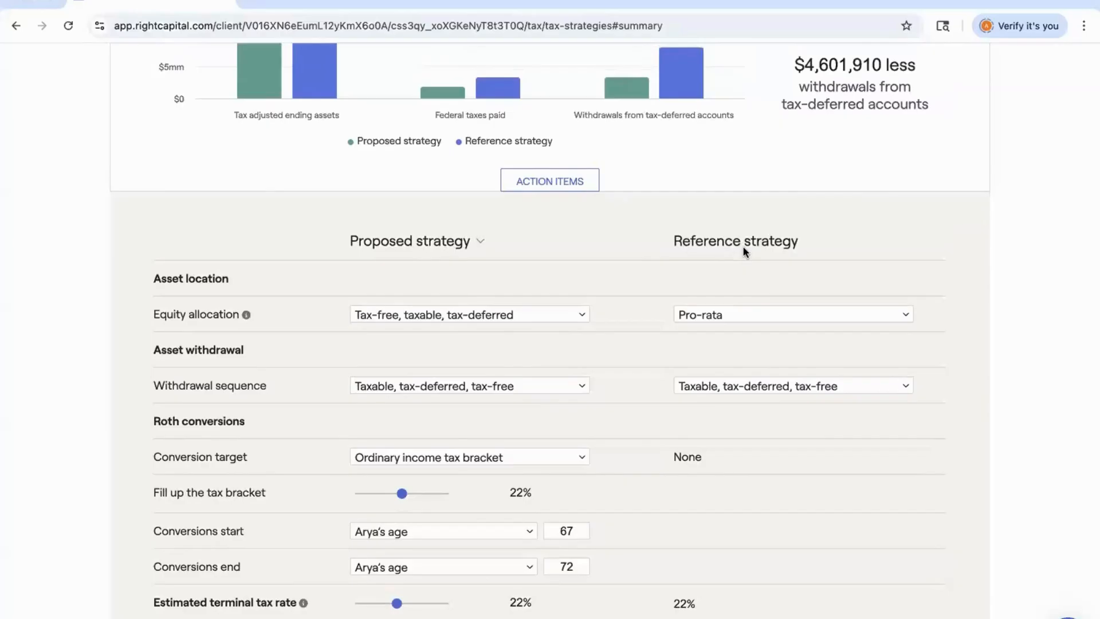
click(435, 241)
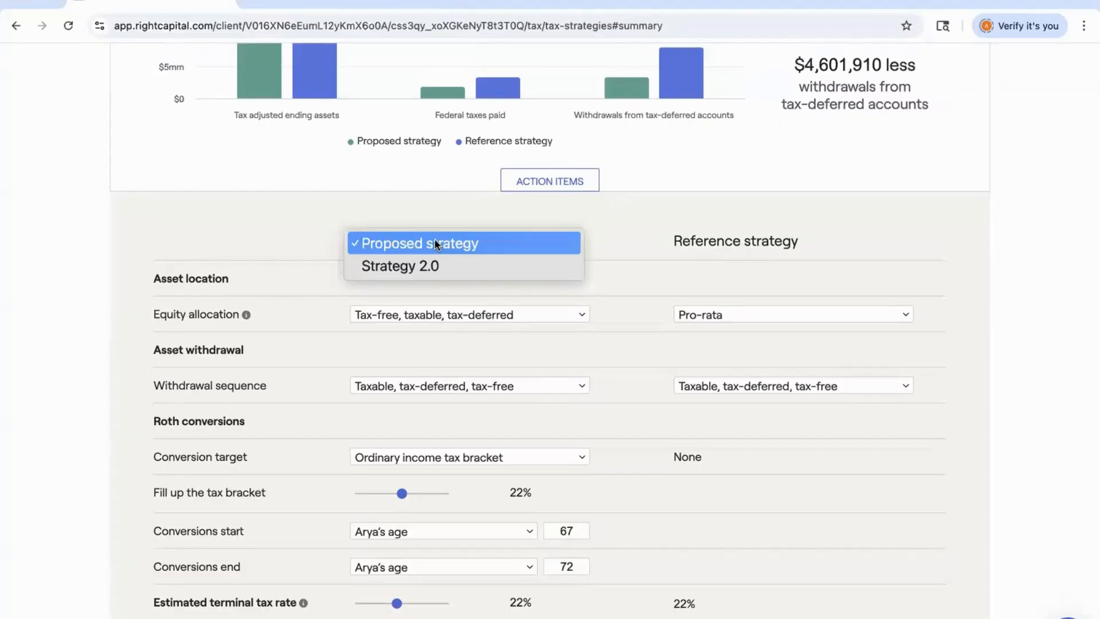
click(432, 262)
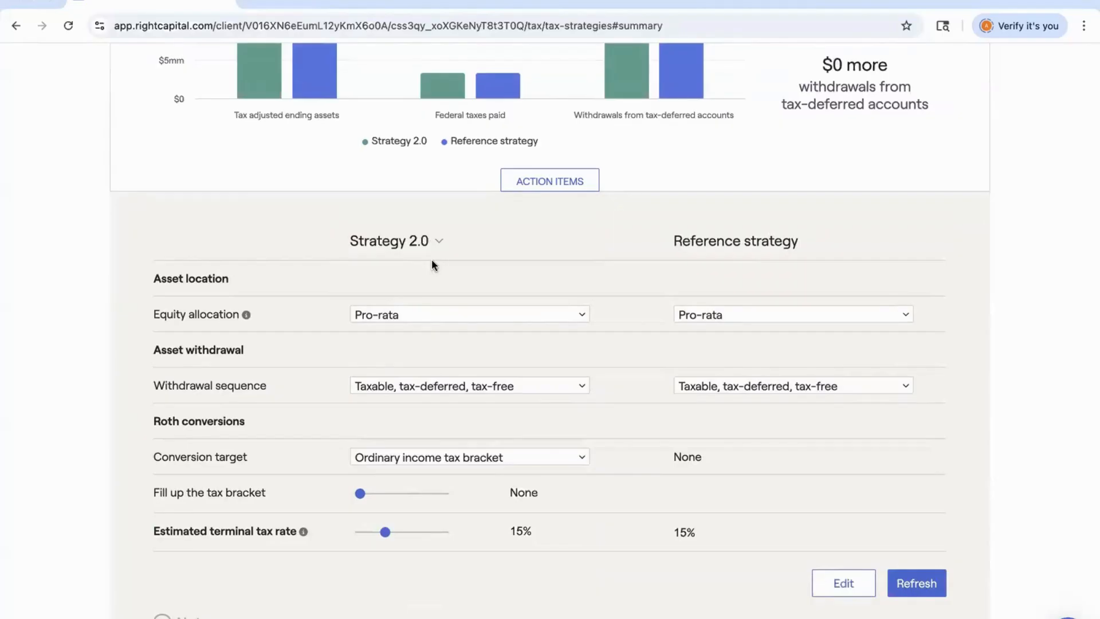
Show the tax strategy summary for the Debt Strategy + Downsizing scenario and review its settings.
scroll(432, 261, up, 4)
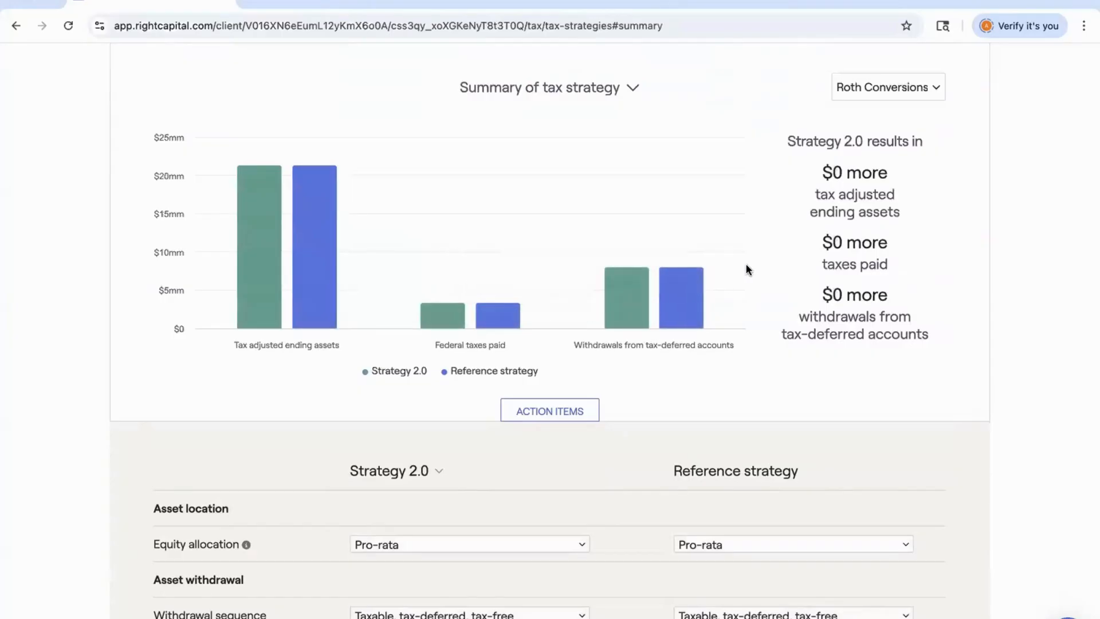
click(868, 89)
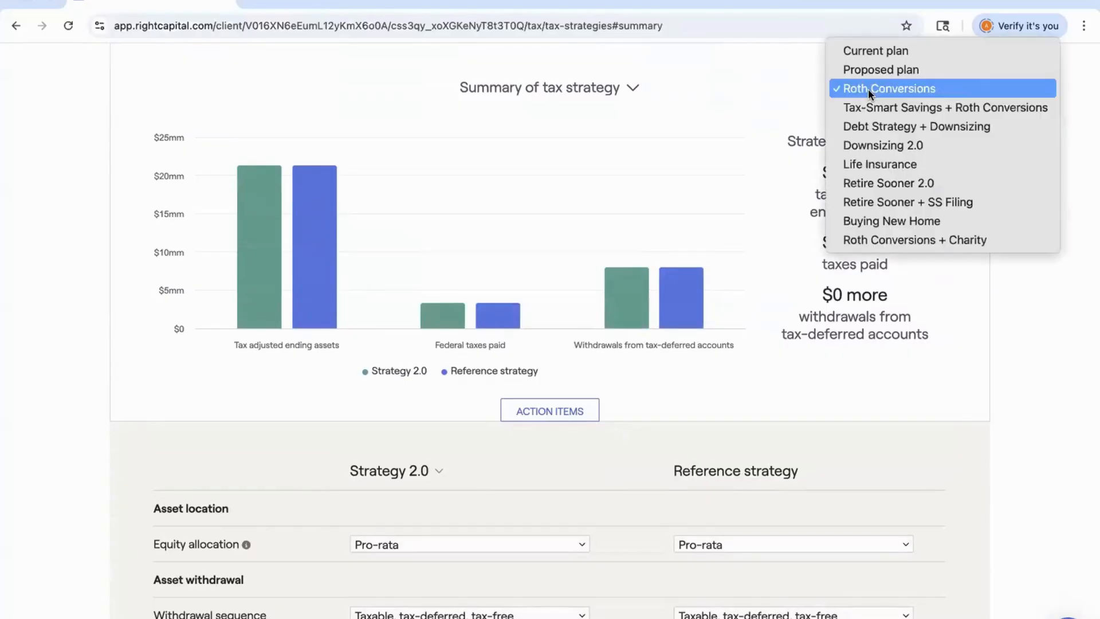
click(872, 127)
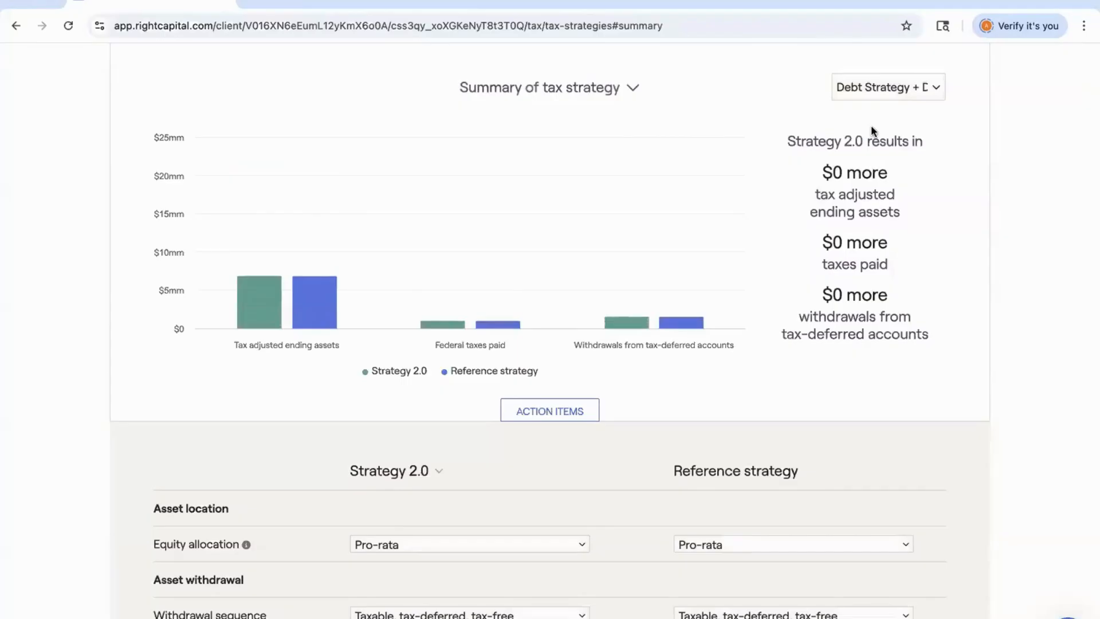
scroll(871, 125, down, 1)
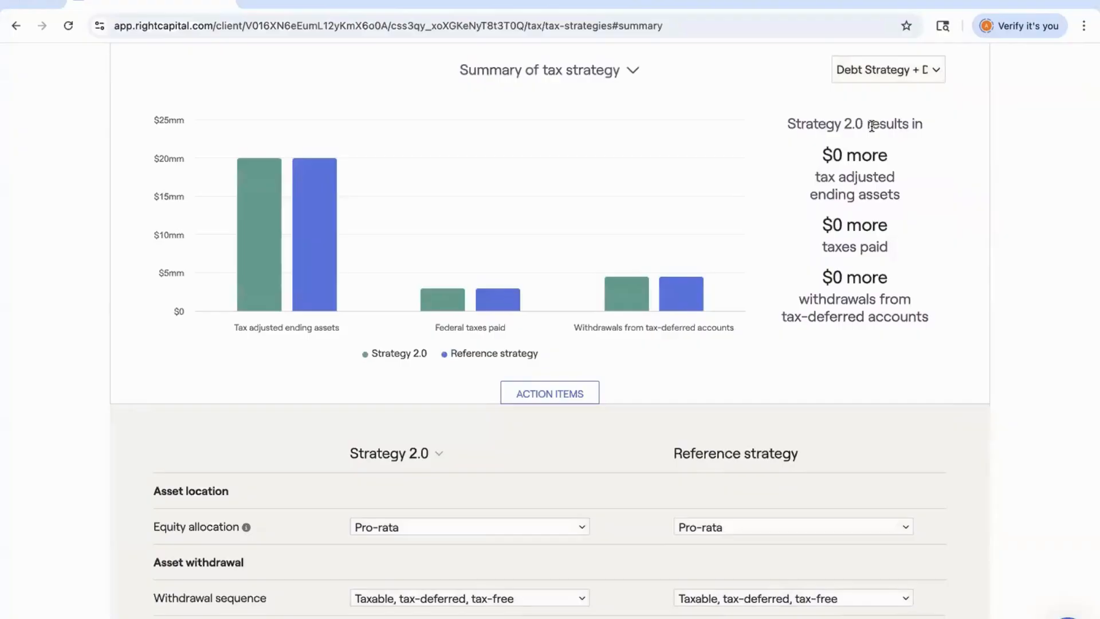
scroll(871, 126, down, 3)
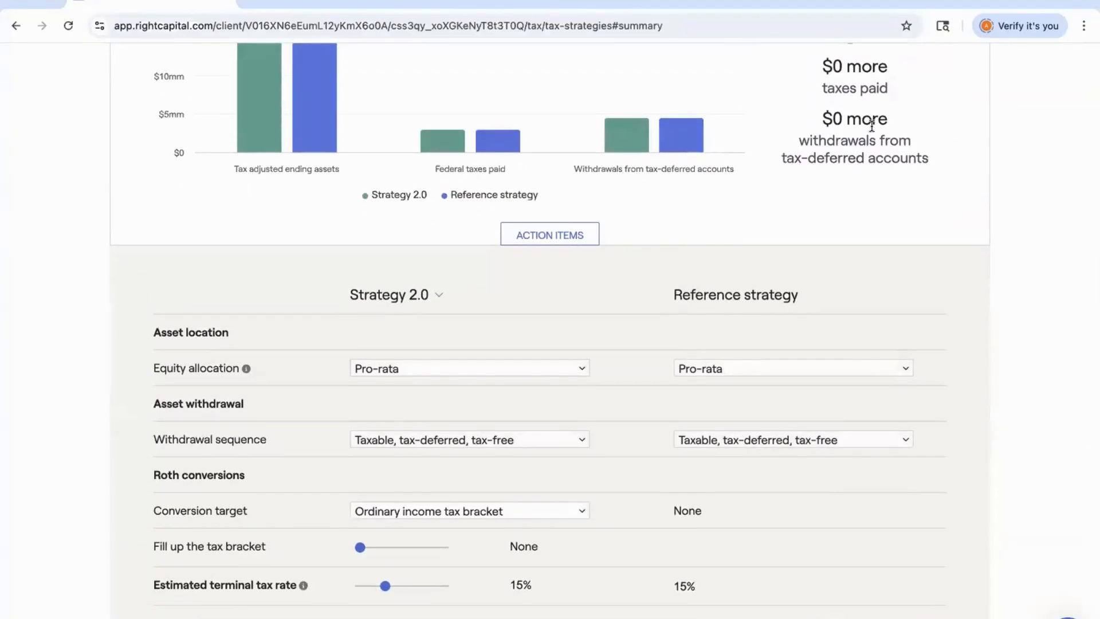
Add the Conversions start item to the Roth conversions settings of the tax strategy editor.
scroll(871, 125, down, 2)
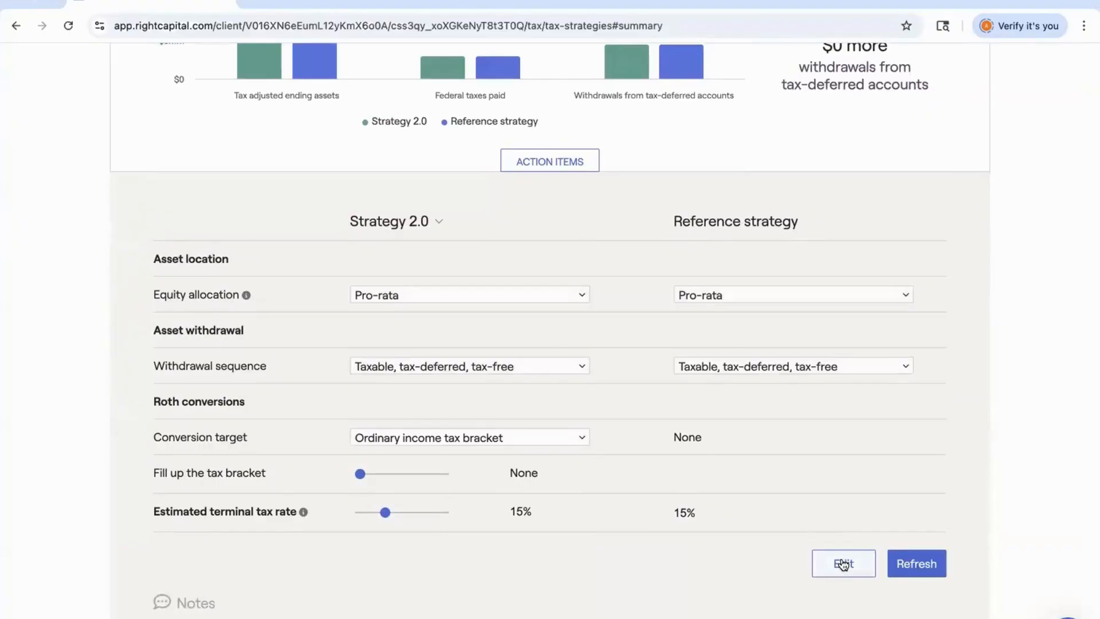
click(843, 564)
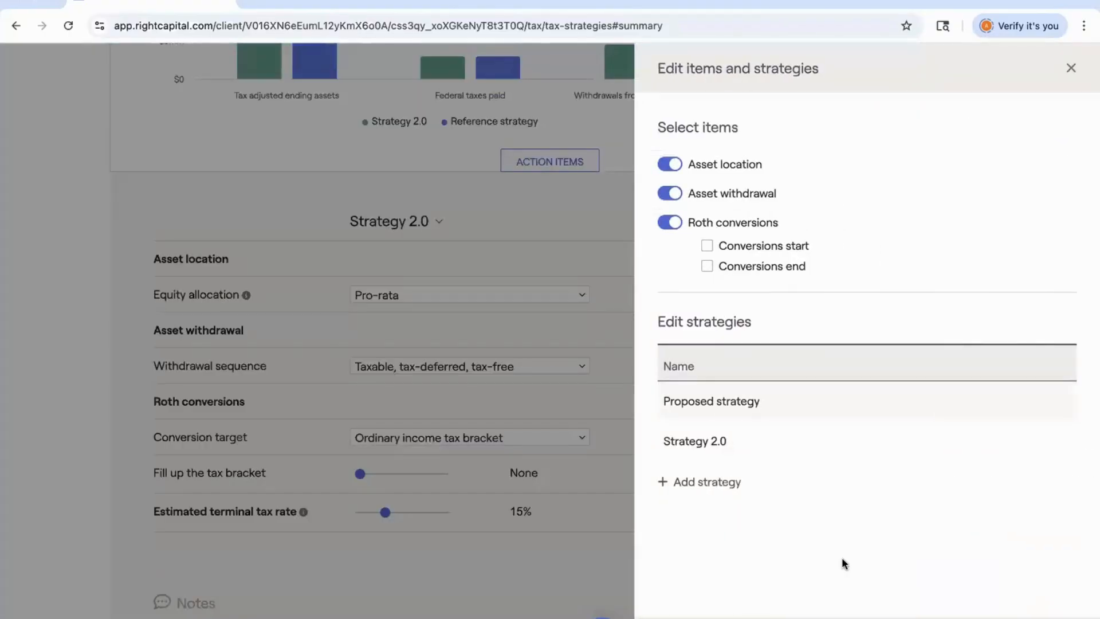
click(708, 246)
click(1061, 618)
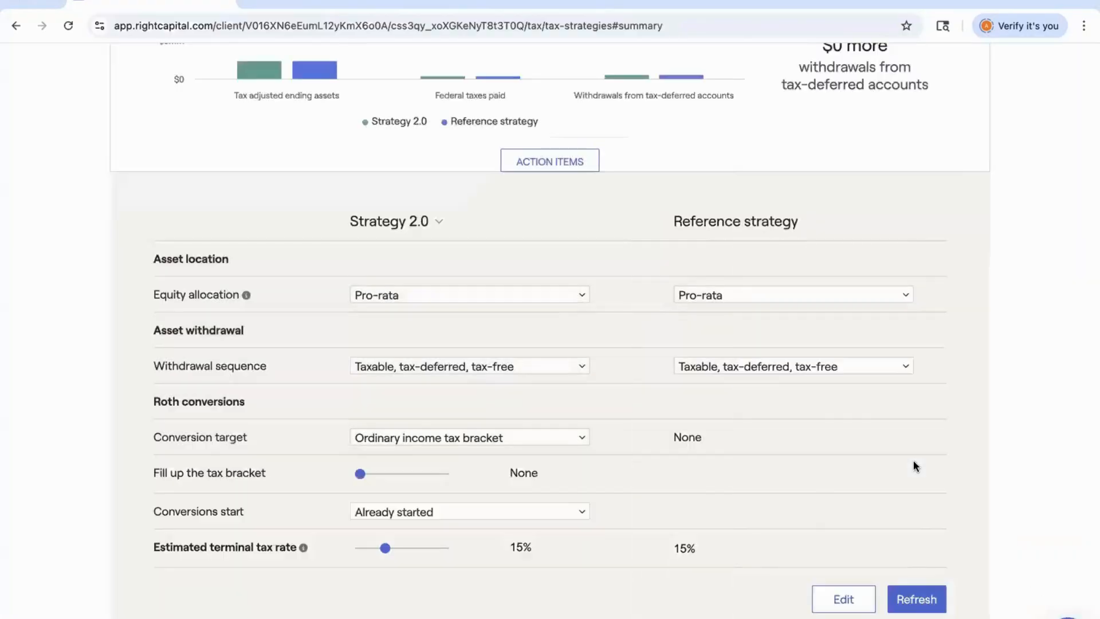
Set Strategy 2.0's conversions start to Arya's age 65 and refresh the summary.
click(431, 512)
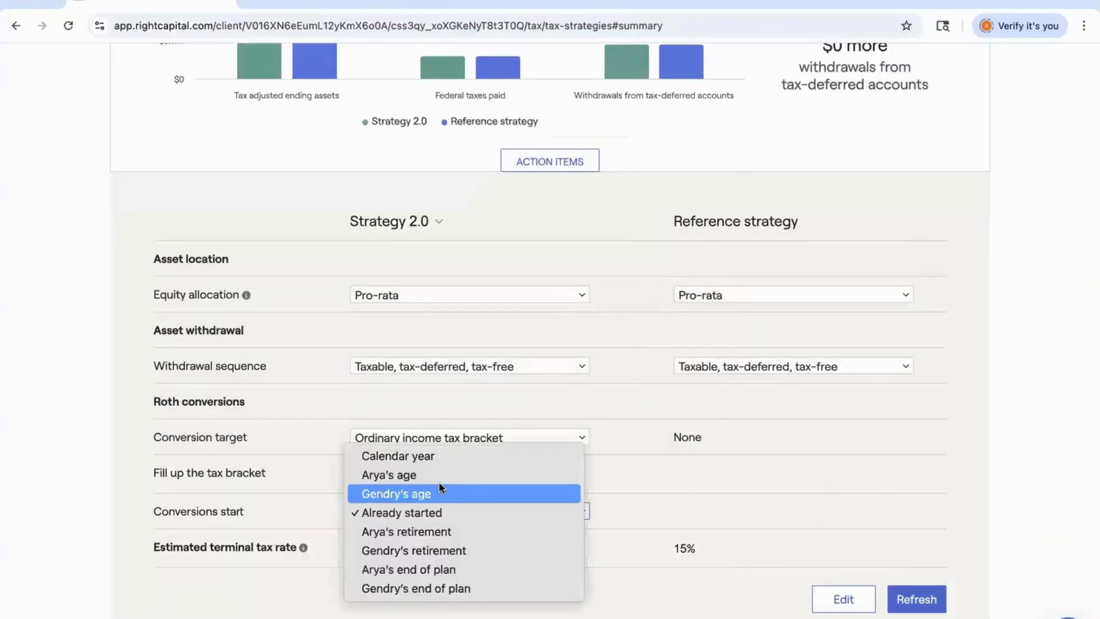
click(412, 475)
click(587, 514)
text(67)
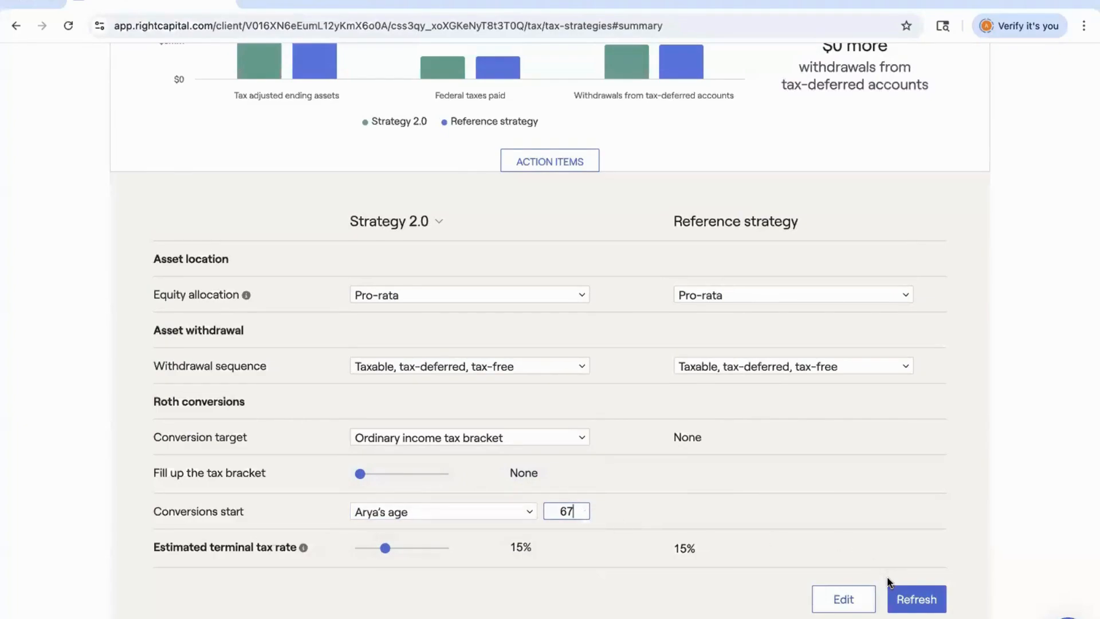
key(BackSpace)
text(5)
click(911, 598)
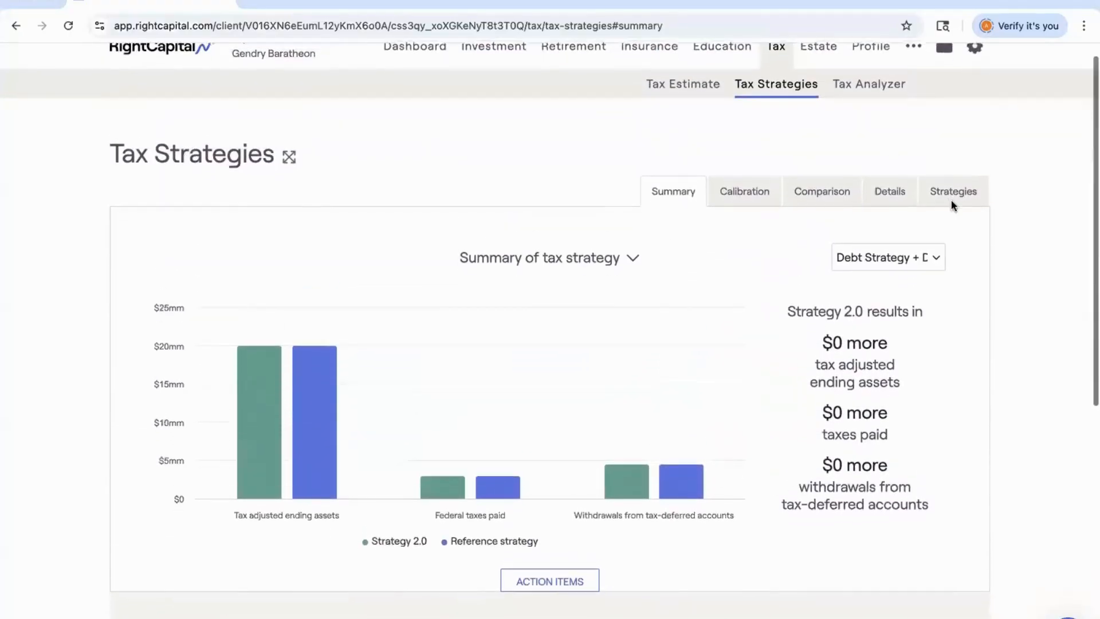
Open the Strategies view and recalculate the top strategies.
click(952, 178)
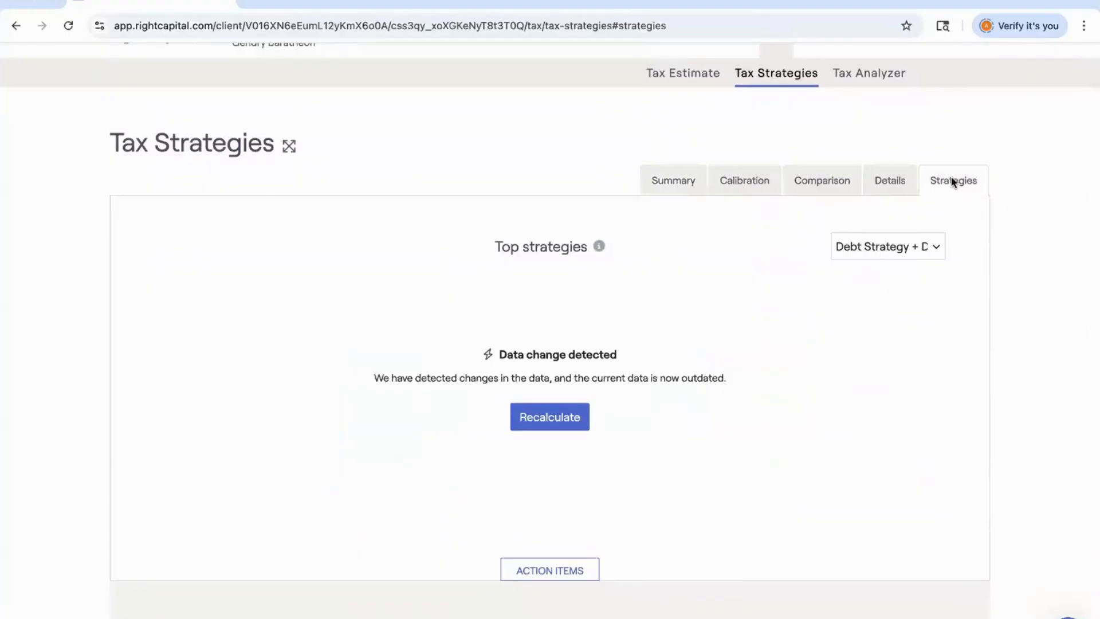
click(540, 419)
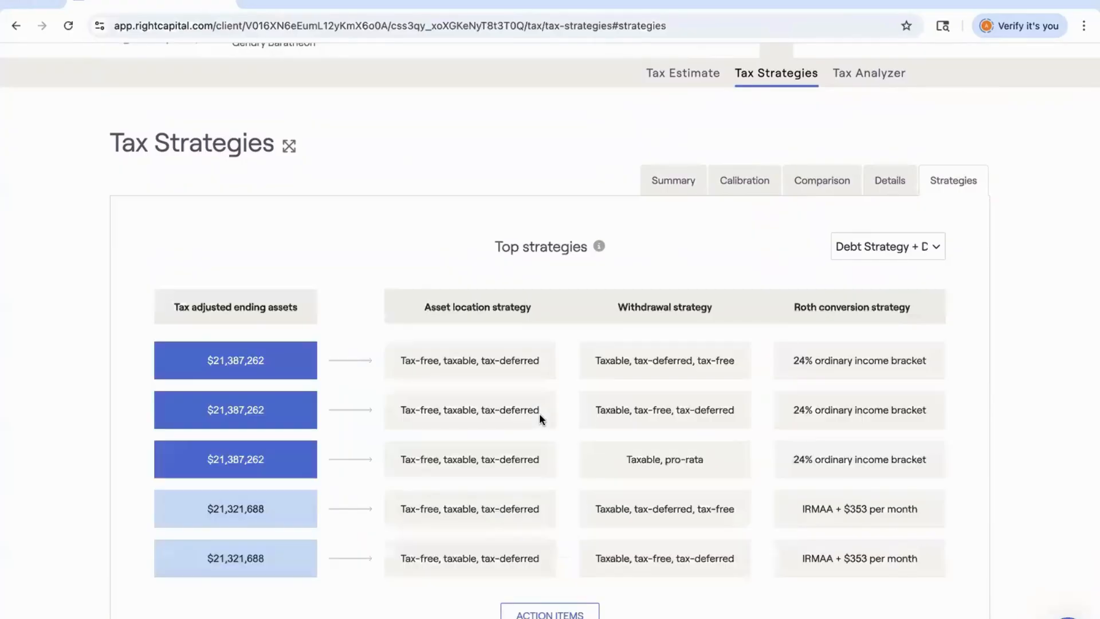
Set Strategy 2.0's equity allocation to Tax-free, taxable, tax-deferred.
scroll(538, 414, down, 3)
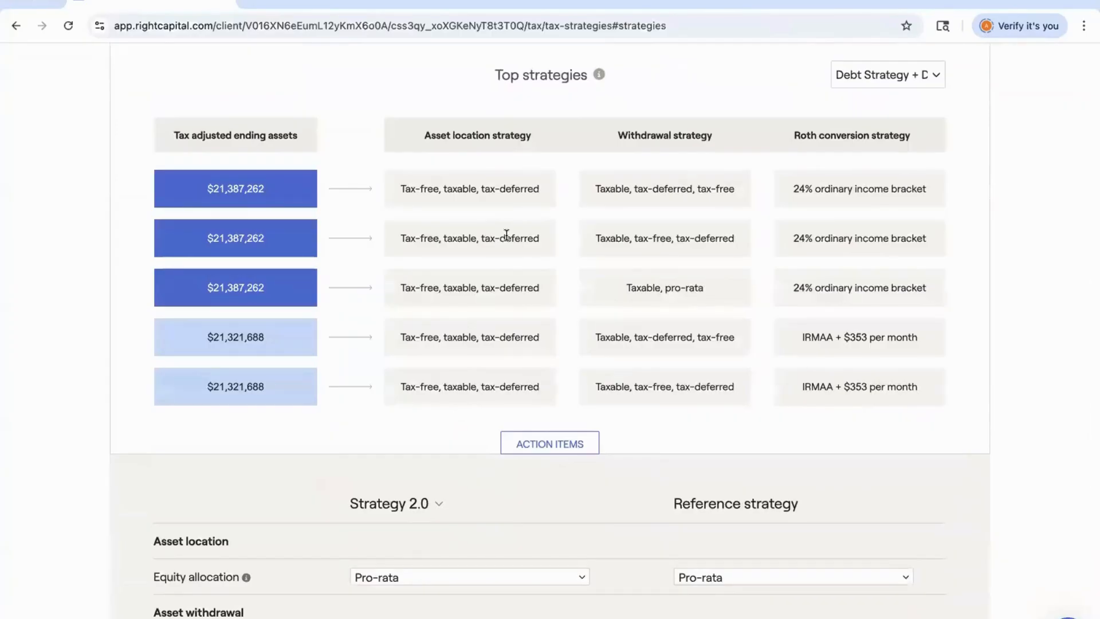
scroll(506, 235, down, 1)
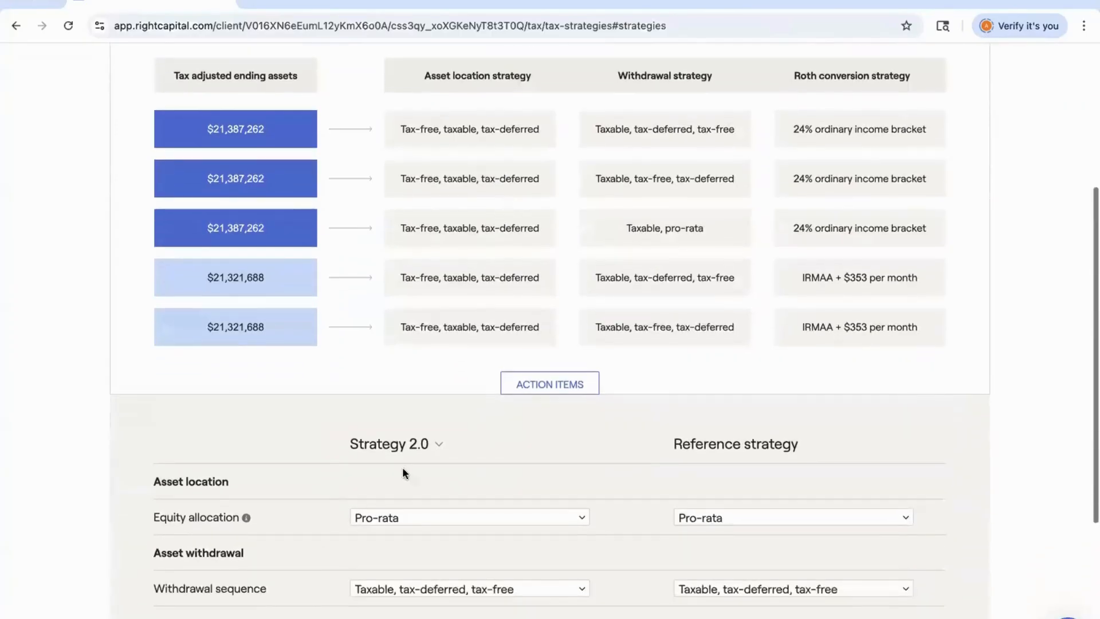
click(394, 516)
click(401, 556)
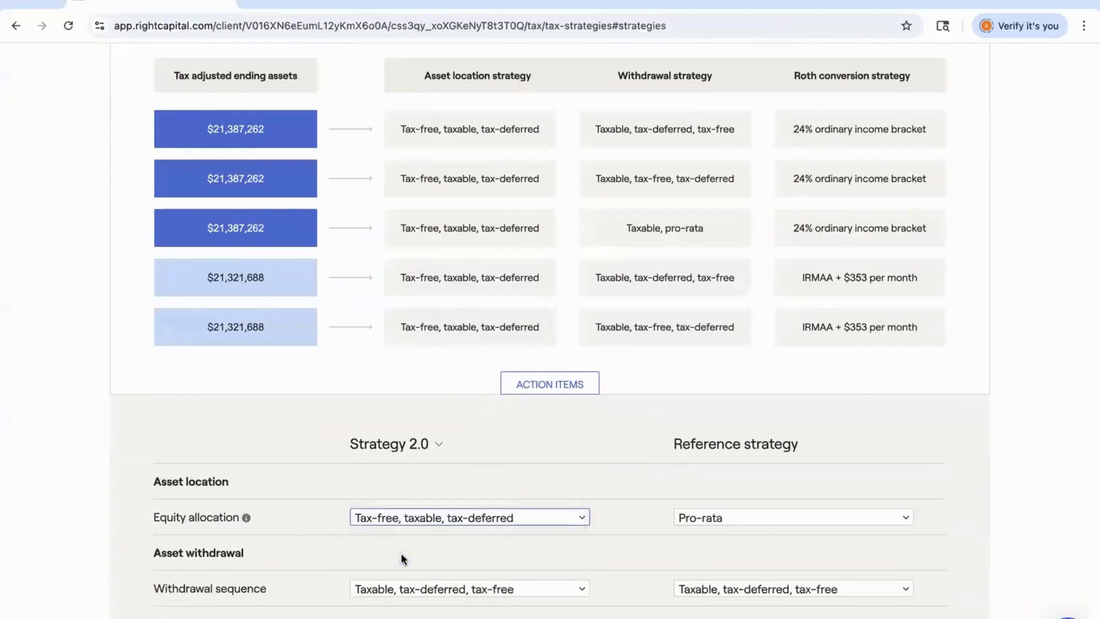
Set Strategy 2.0's fill-up tax bracket to 24% and refresh the results.
scroll(401, 554, down, 3)
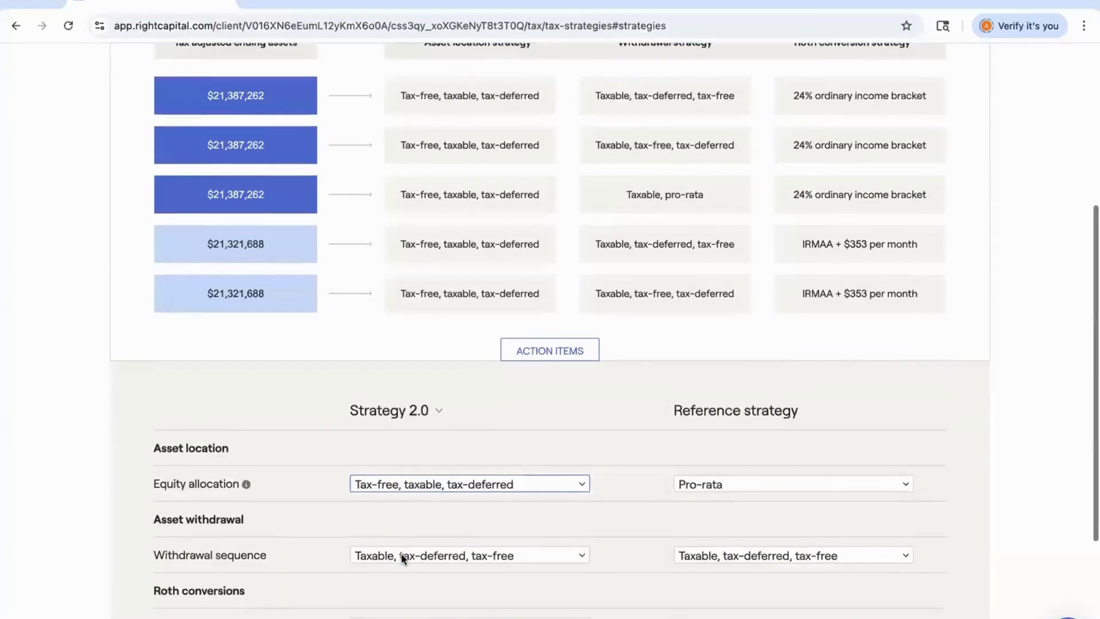
click(380, 548)
drag(380, 549, 417, 546)
scroll(516, 544, down, 2)
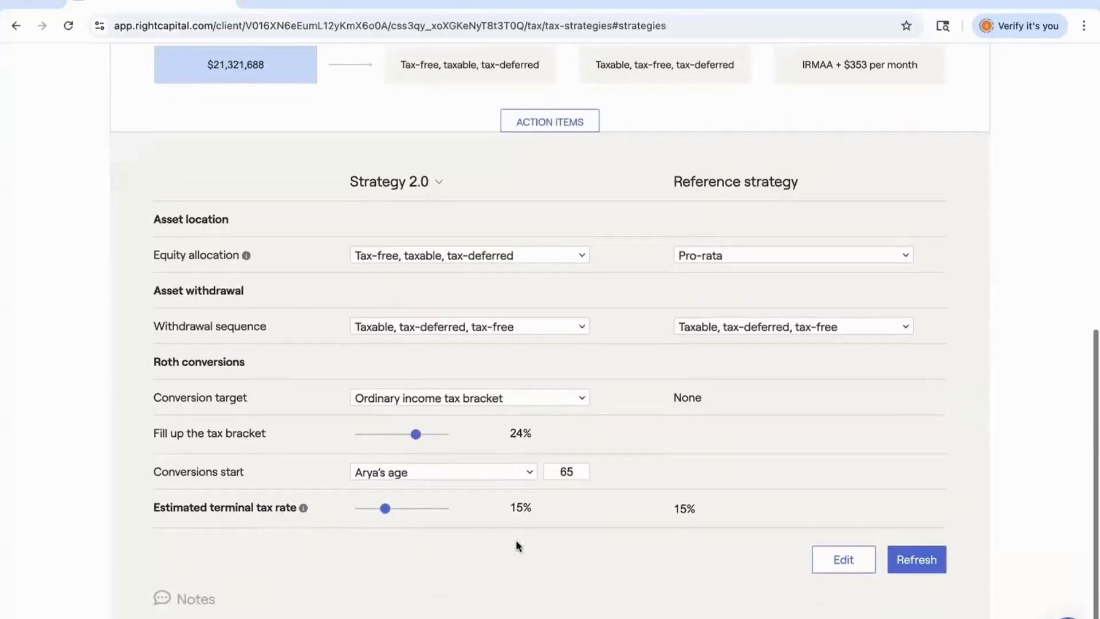
click(915, 559)
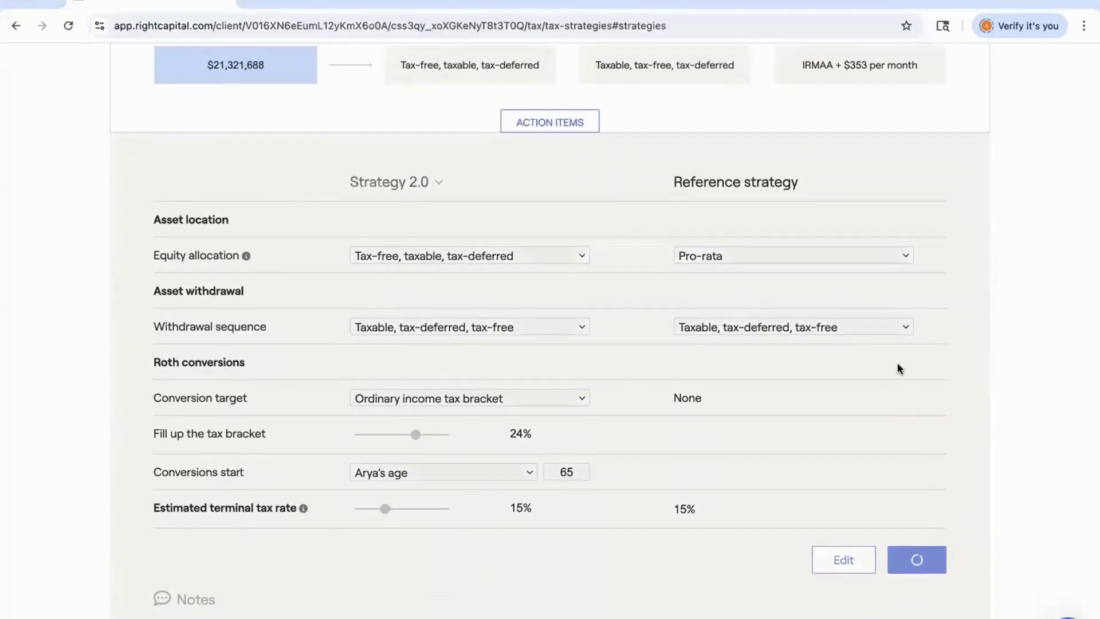
Open the Comparison view and chart federal tax paid for Strategy 2.0 against the reference strategy.
scroll(898, 365, up, 6)
scroll(898, 363, up, 2)
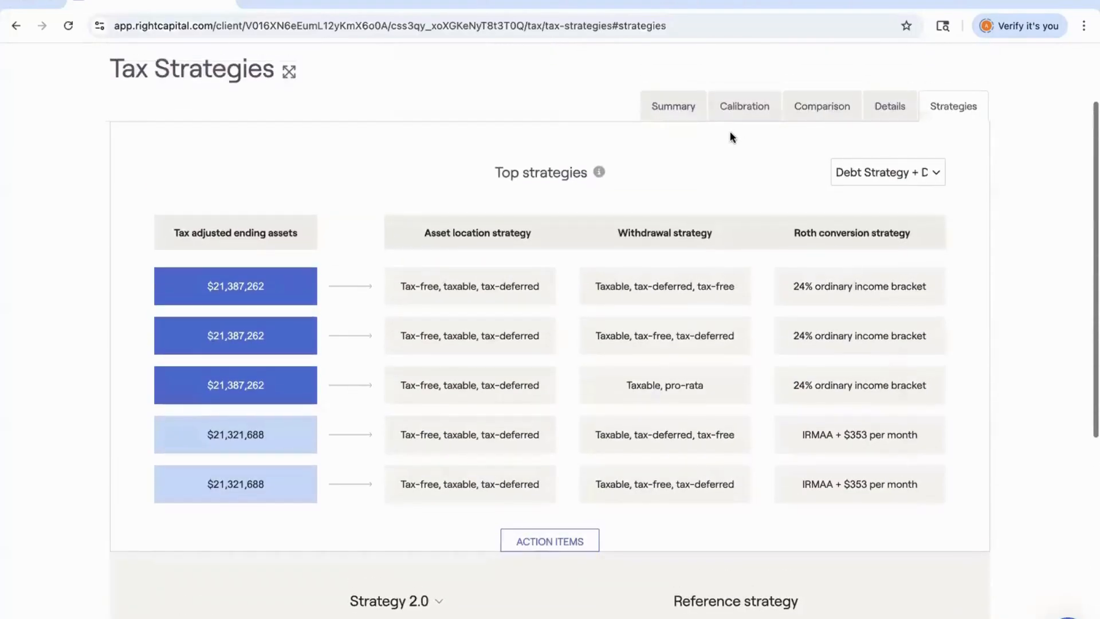
click(823, 106)
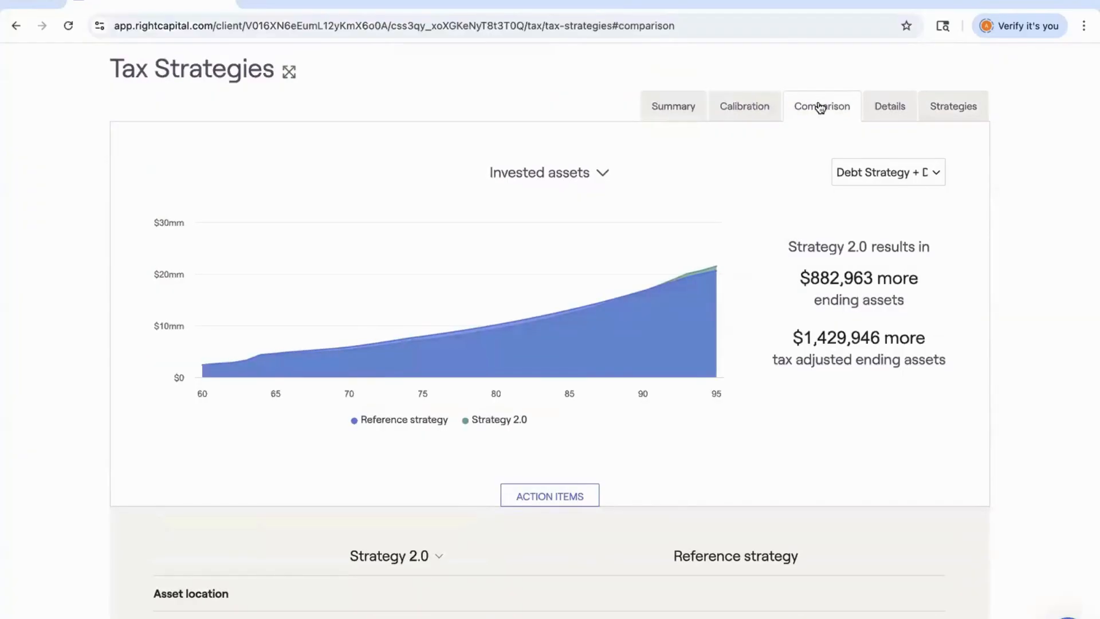
click(573, 172)
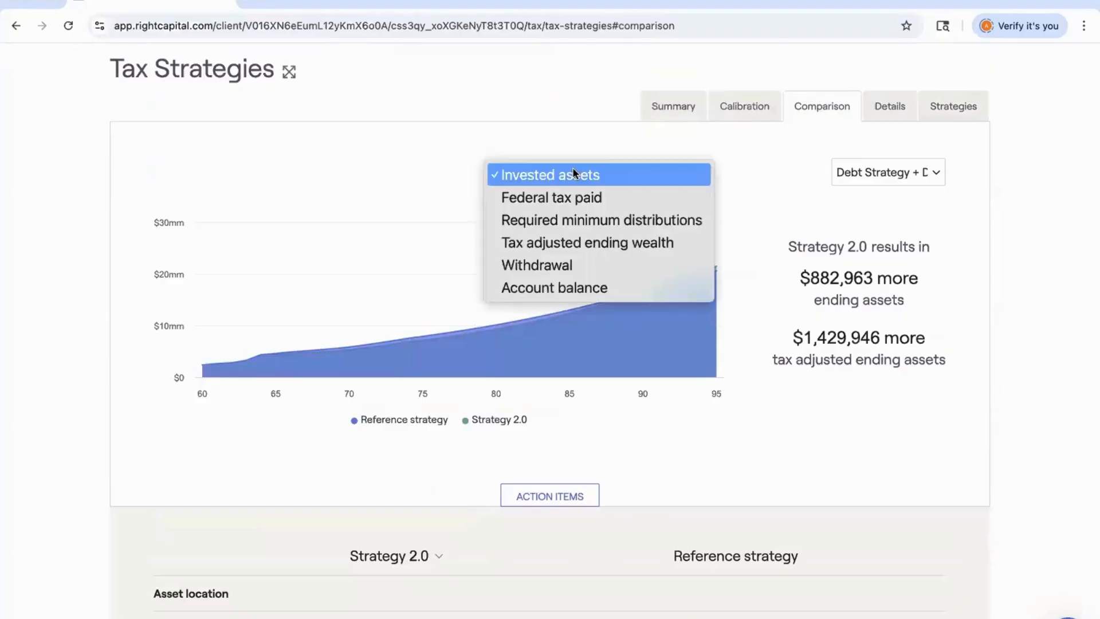
click(569, 194)
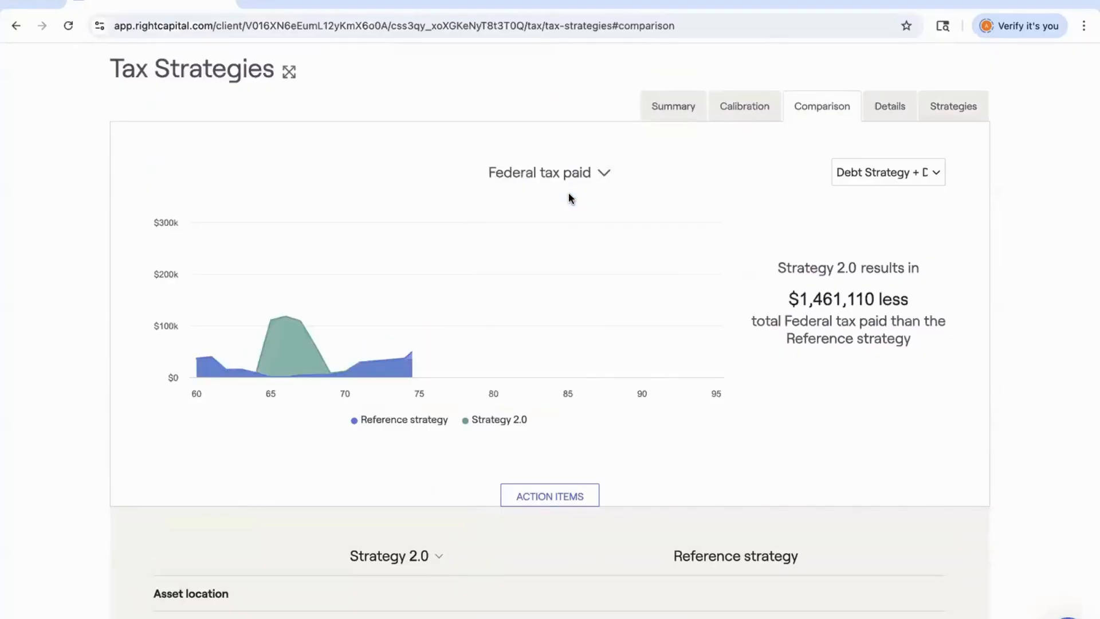
mouse_move(316, 309)
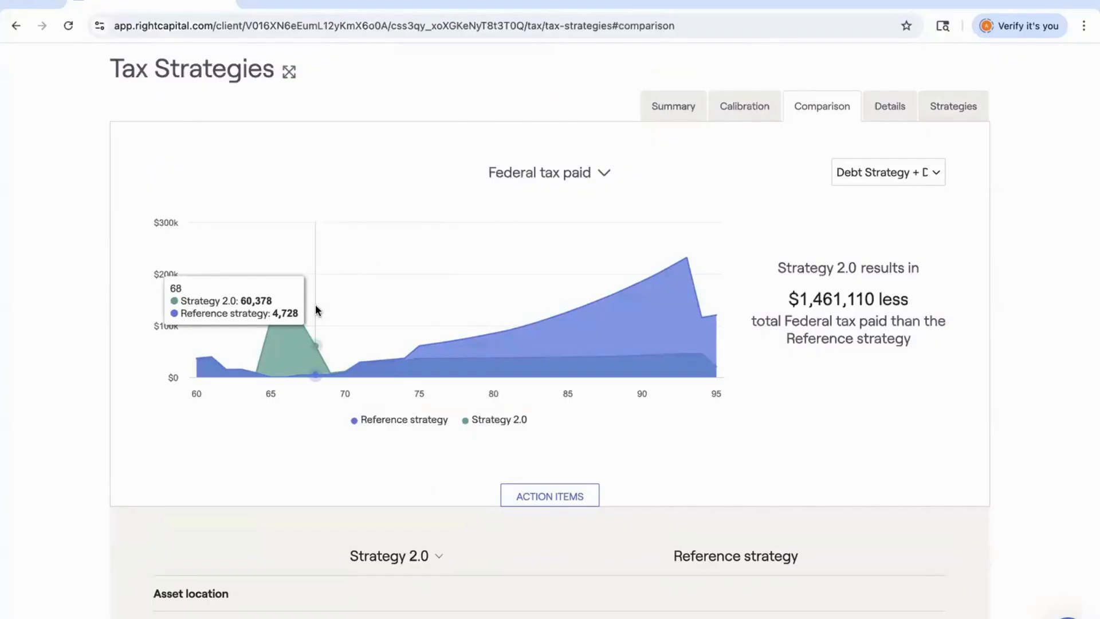
Switch the comparison chart to required minimum distributions and then to tax adjusted ending wealth.
click(539, 174)
click(541, 190)
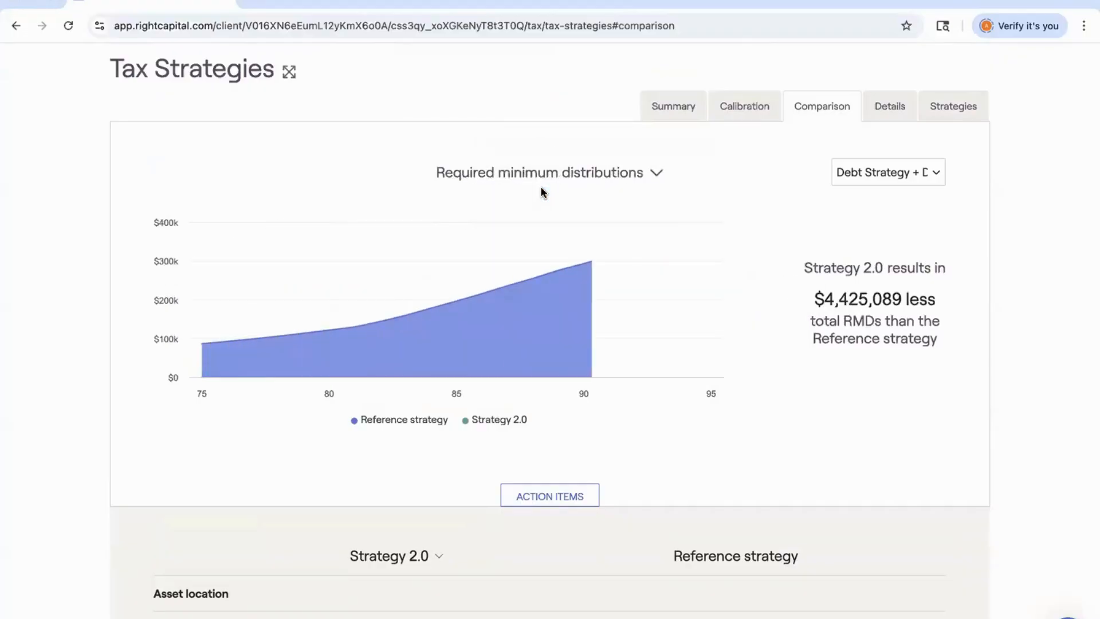
click(545, 177)
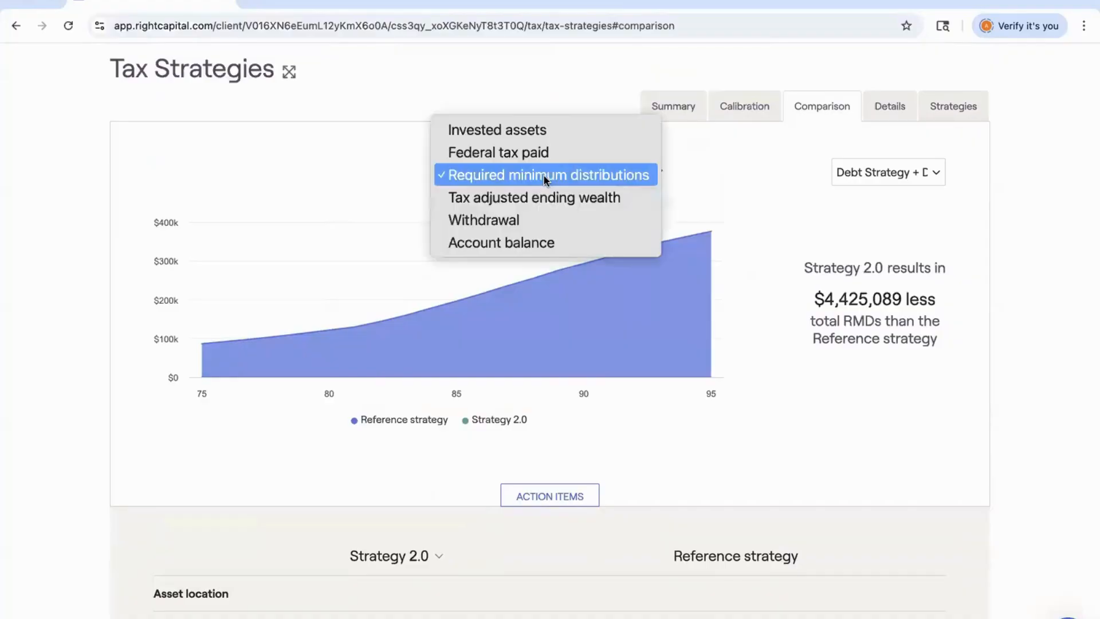
click(545, 196)
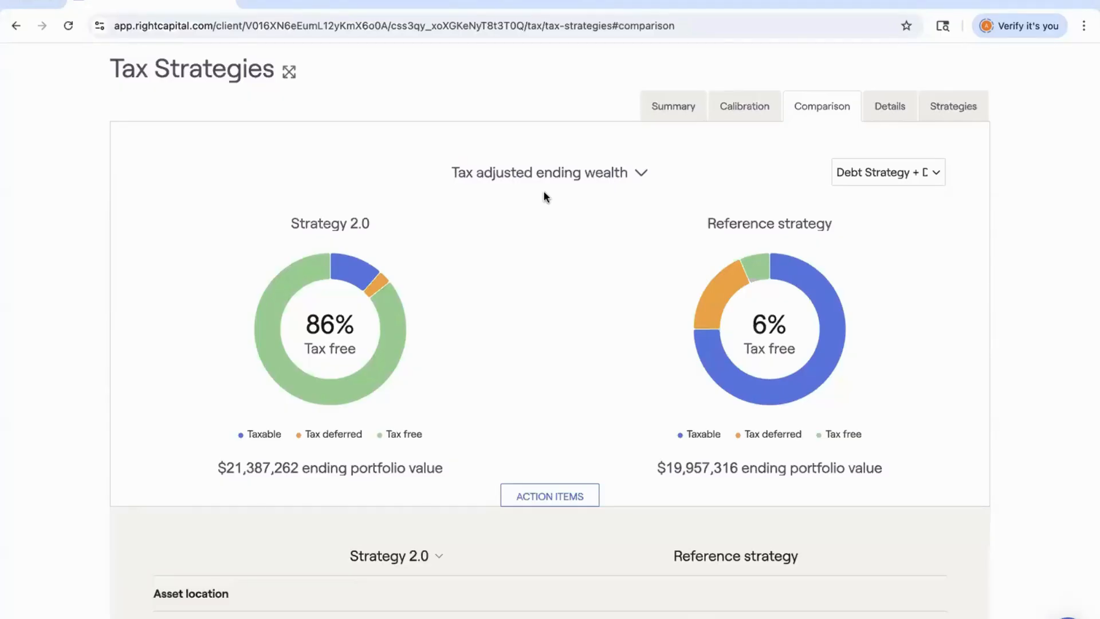
Open the Details view, scroll through the withdrawal and conversion table, and switch to the asset location summary.
click(889, 109)
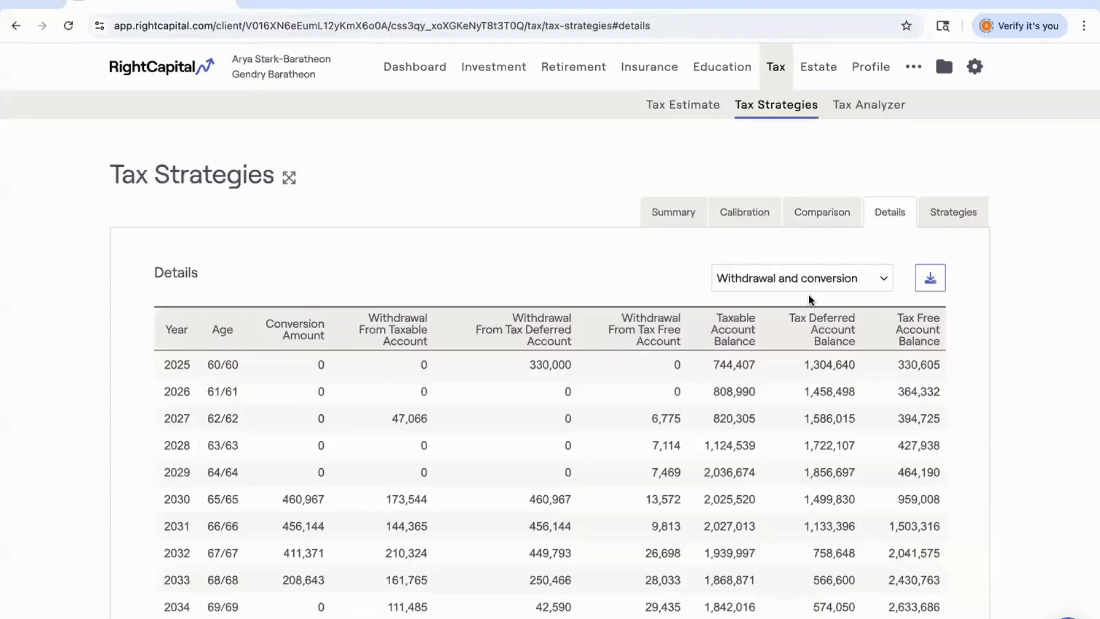
scroll(622, 260, down, 1)
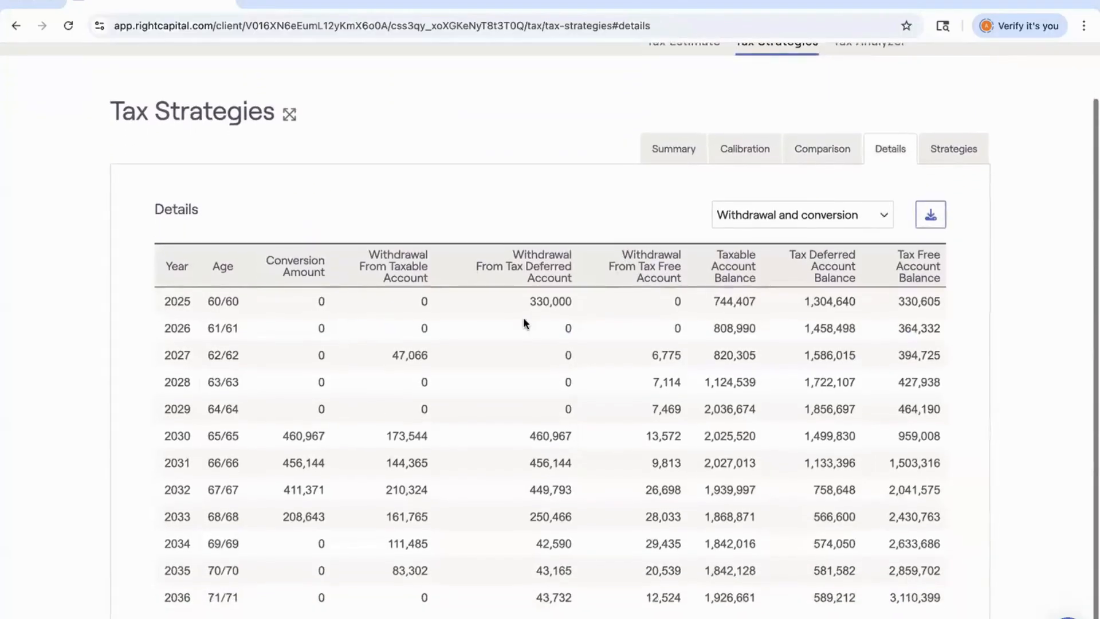
scroll(365, 466, down, 1)
scroll(366, 466, down, 1)
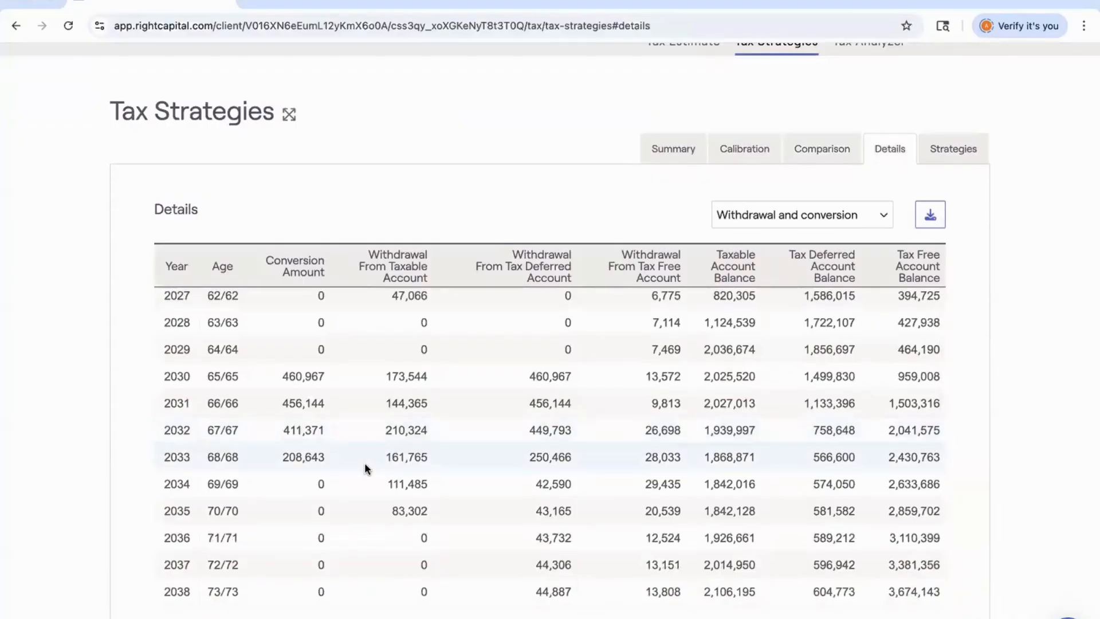
scroll(365, 465, down, 3)
scroll(364, 466, down, 7)
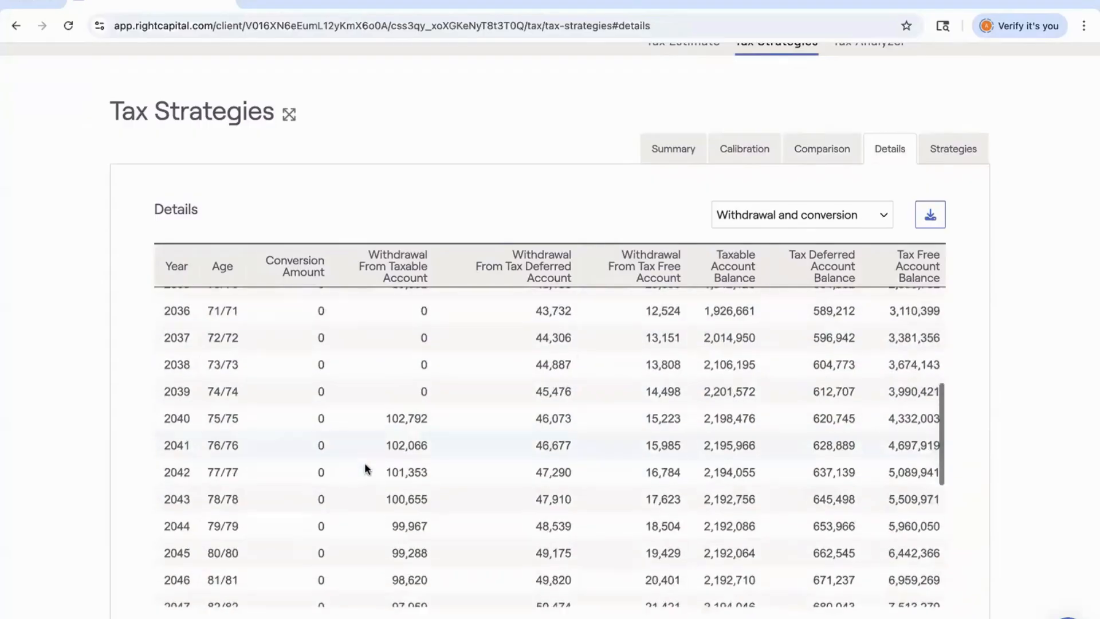
click(757, 215)
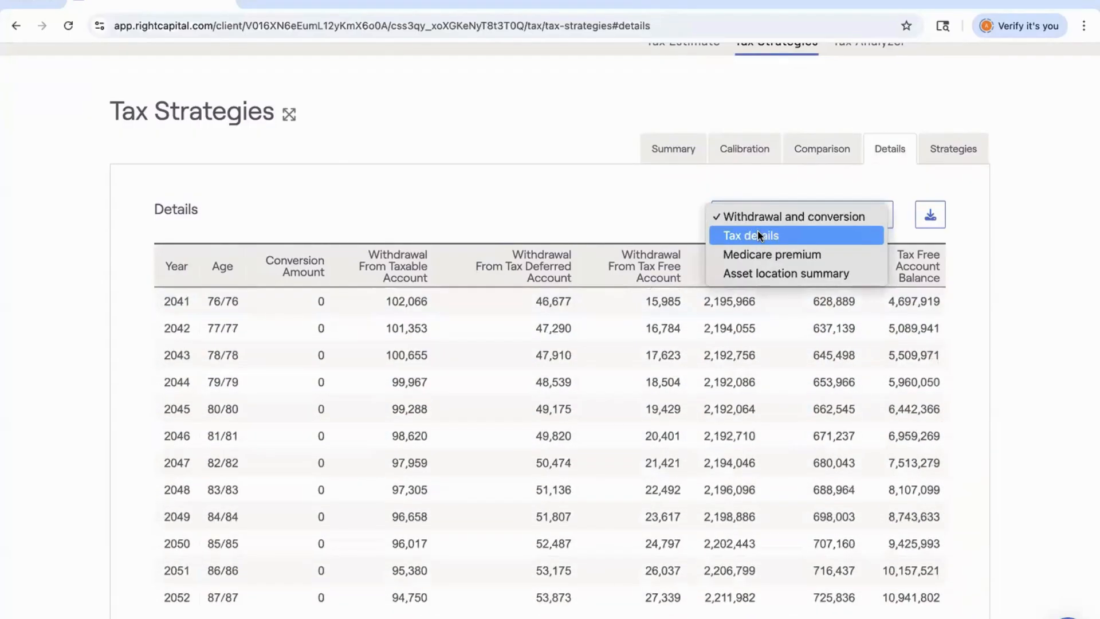
click(754, 273)
Return to the tax strategy Summary view and review the Strategy 2.0 results.
scroll(688, 366, up, 10)
click(676, 215)
scroll(655, 314, down, 2)
scroll(653, 314, down, 3)
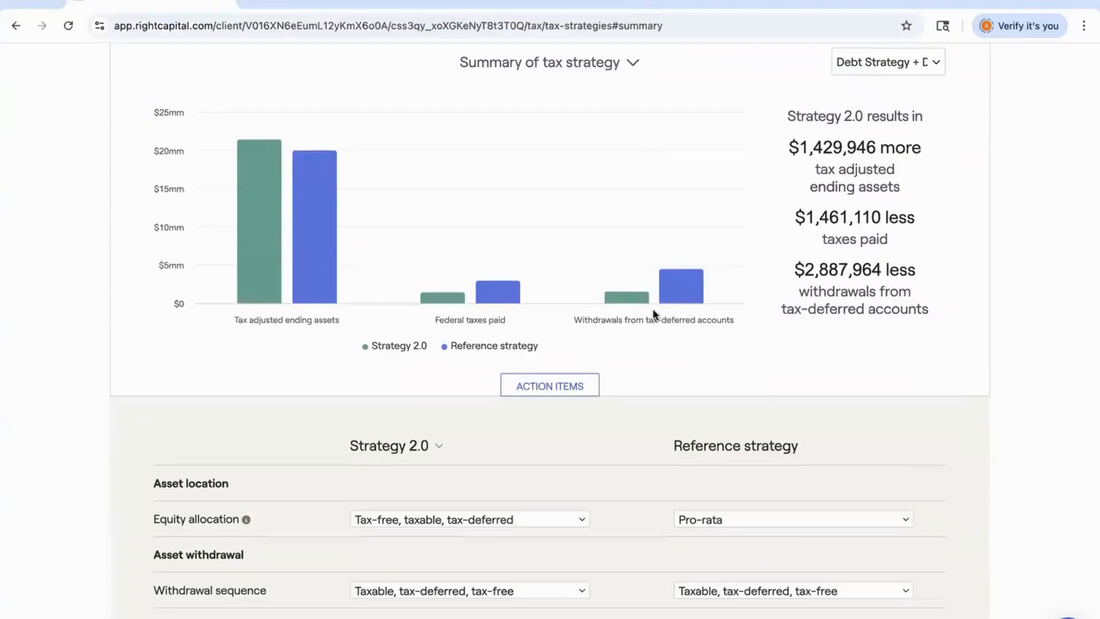
scroll(866, 73, up, 5)
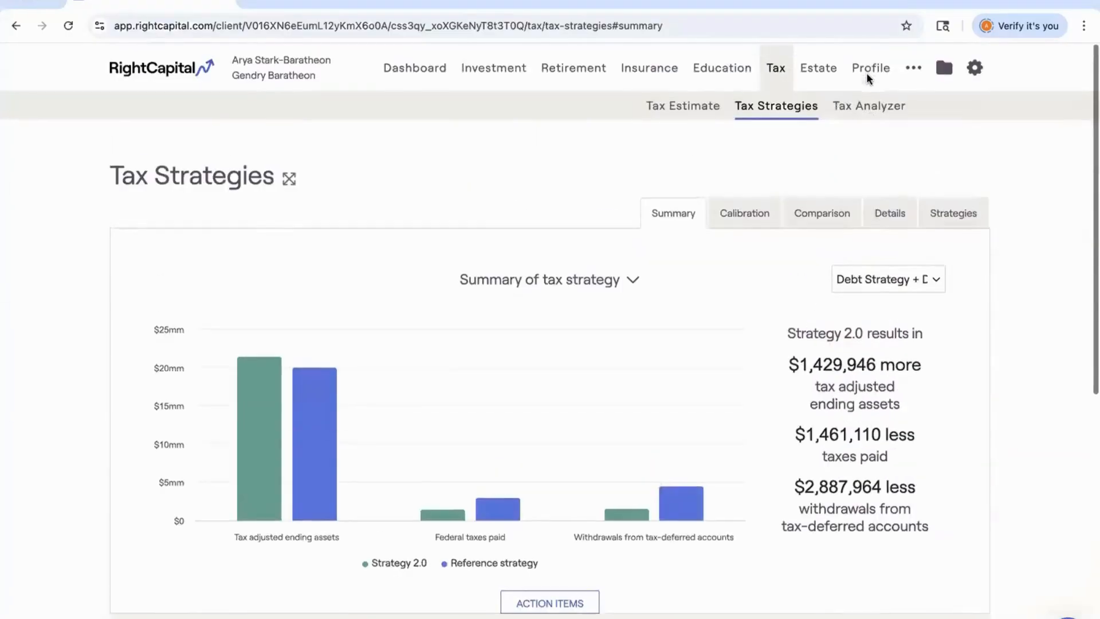
In Retirement Analysis, set the Debt Strategy + Downsizing scenario's tax strategy to Strategy 2.0 and refresh.
click(572, 69)
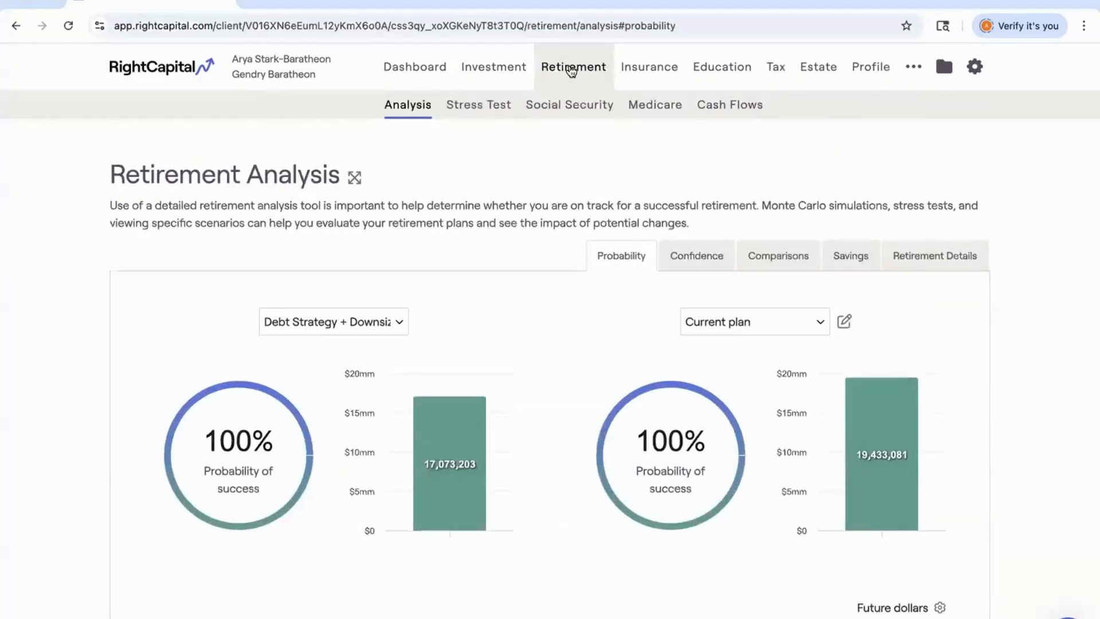
scroll(556, 81, down, 2)
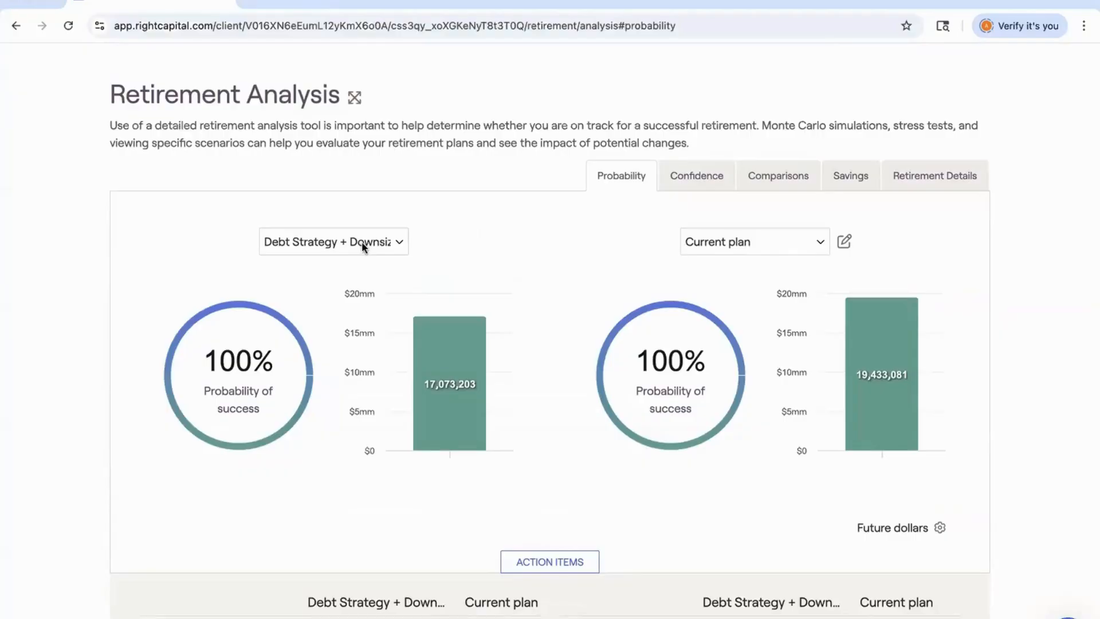
mouse_move(501, 332)
scroll(501, 332, down, 3)
scroll(502, 337, down, 7)
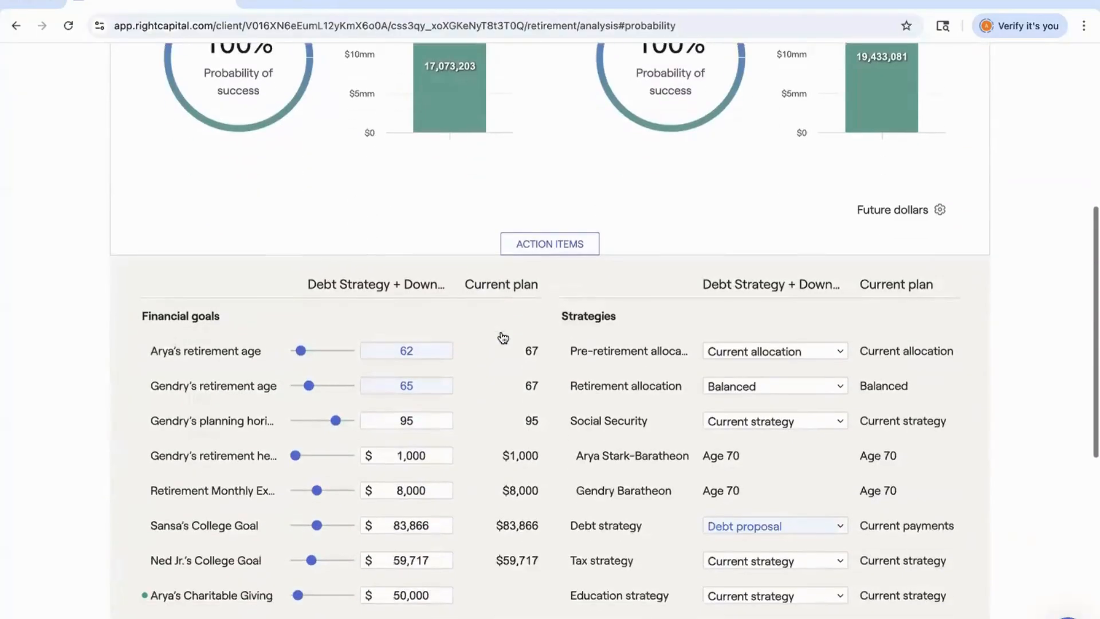
click(716, 334)
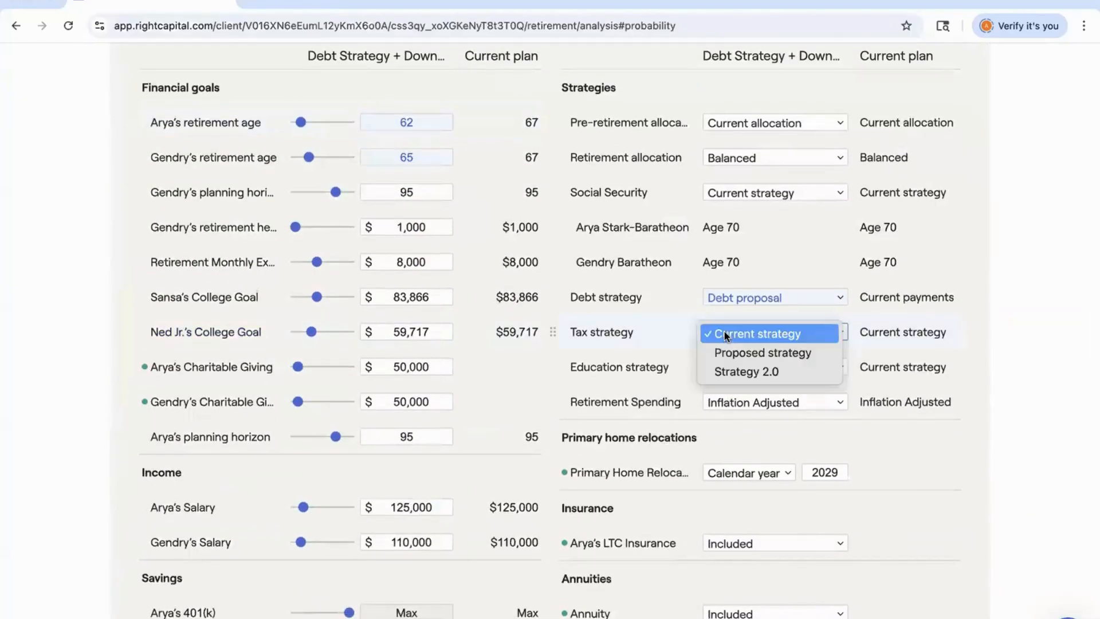
click(744, 373)
scroll(742, 375, down, 4)
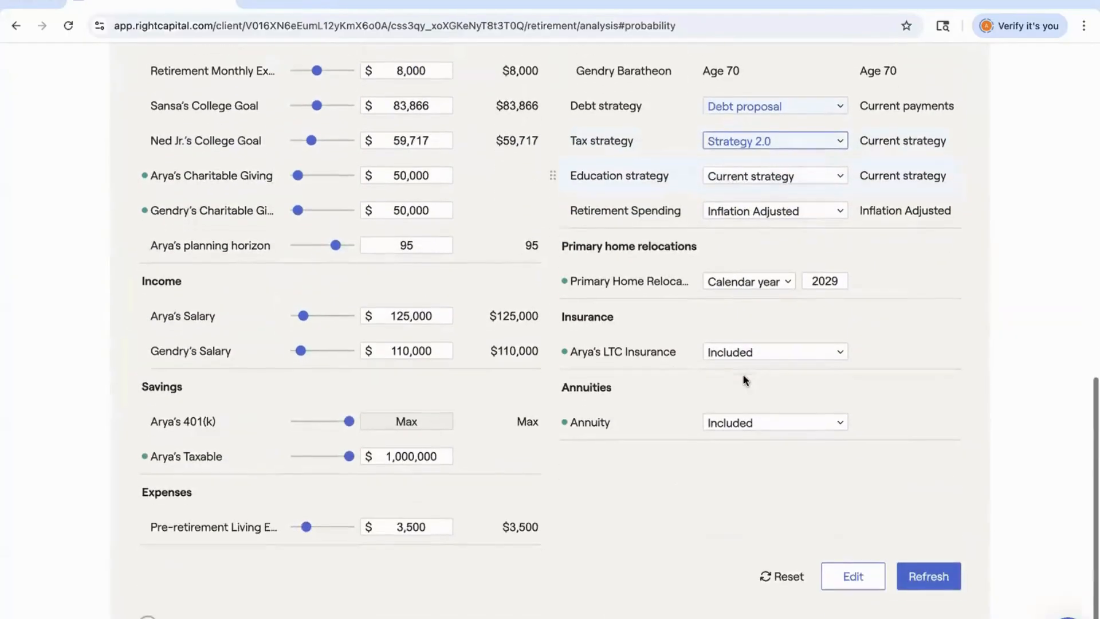
click(928, 572)
scroll(872, 362, up, 12)
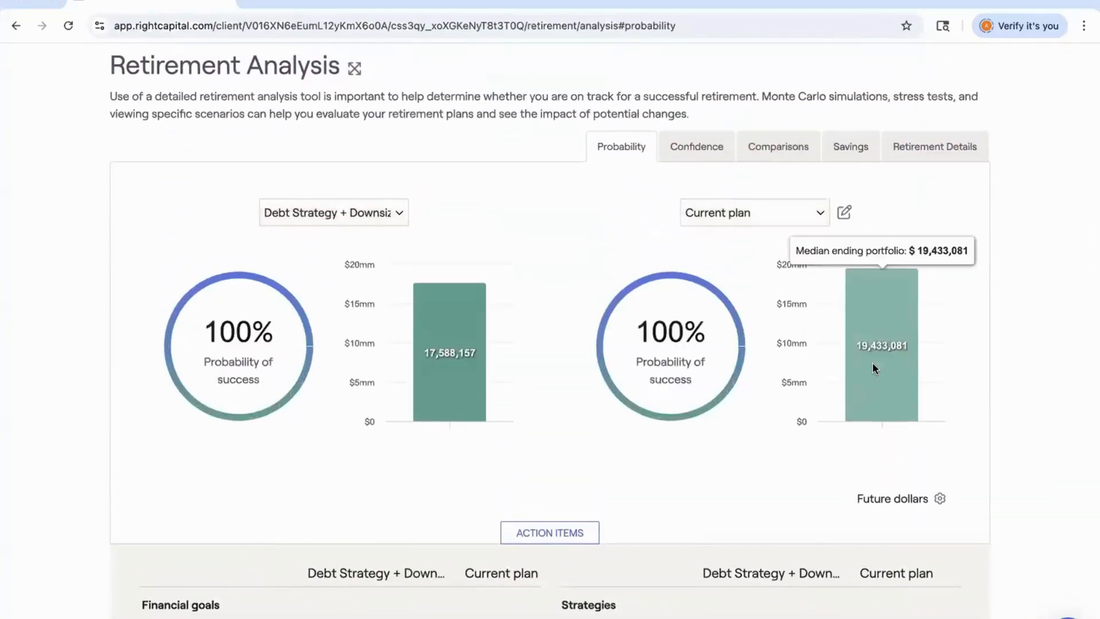
Review the scenario comparison chart and its settings, then return to the probability of success view.
click(798, 152)
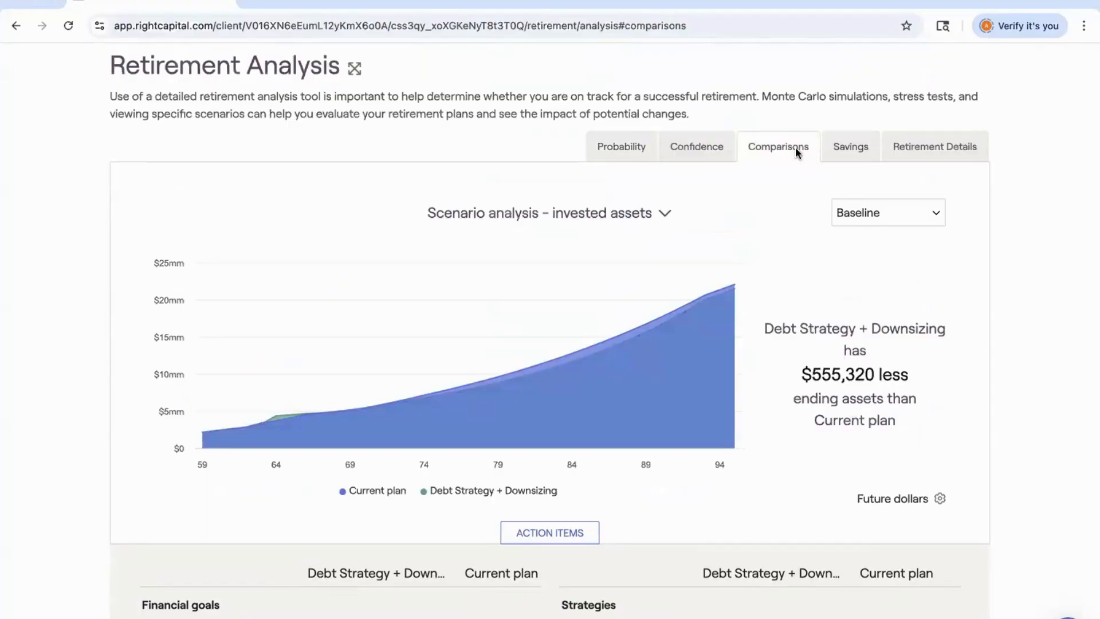
scroll(795, 147, down, 8)
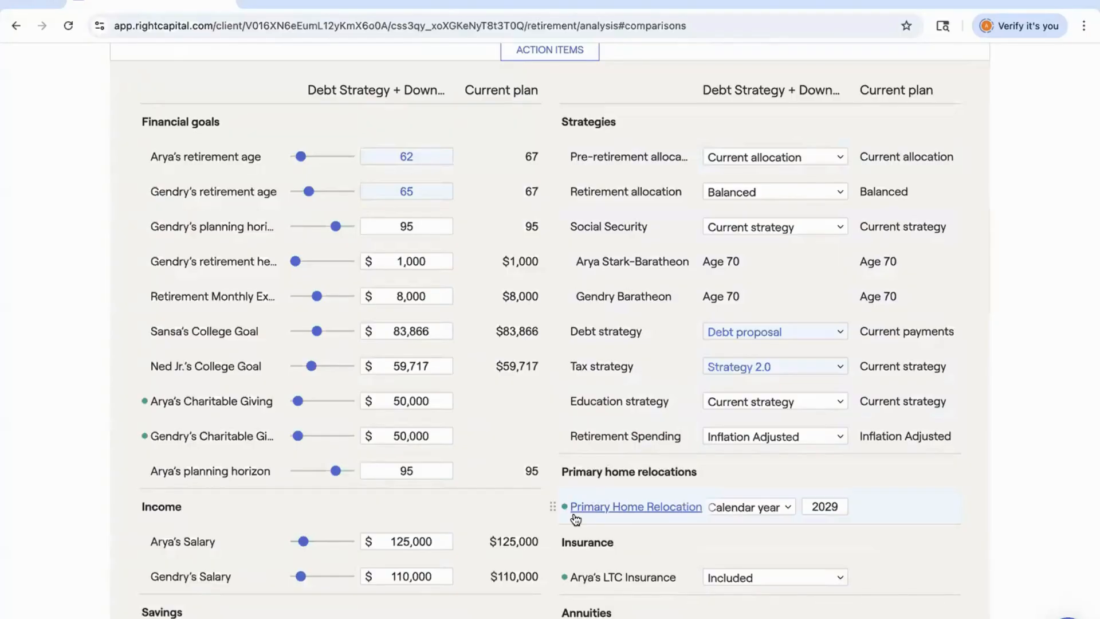
scroll(575, 518, up, 8)
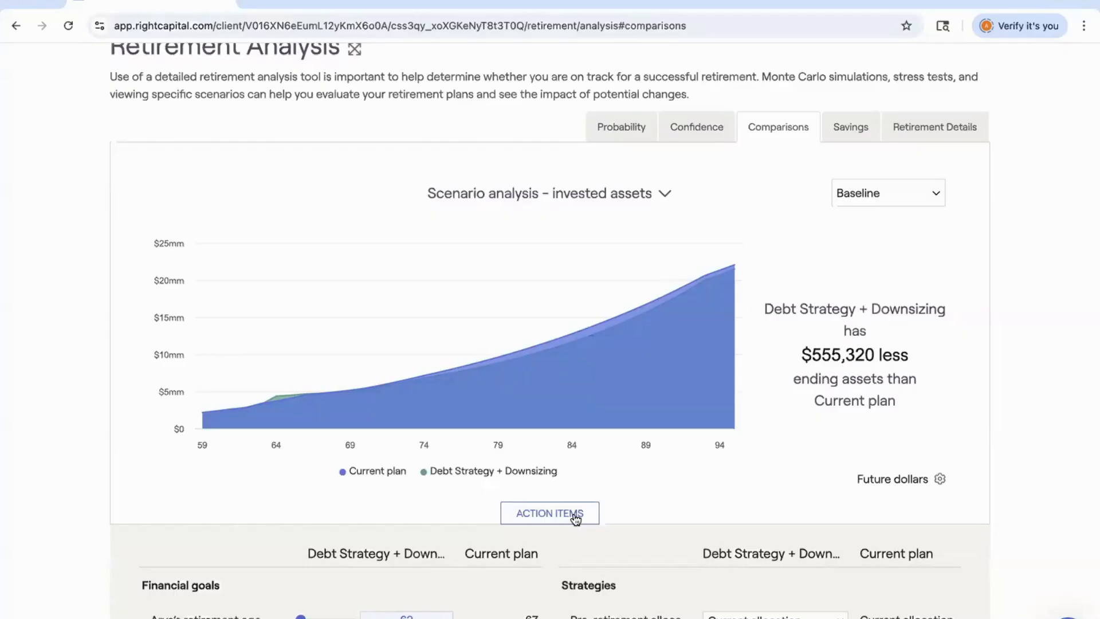
scroll(576, 518, up, 3)
click(628, 255)
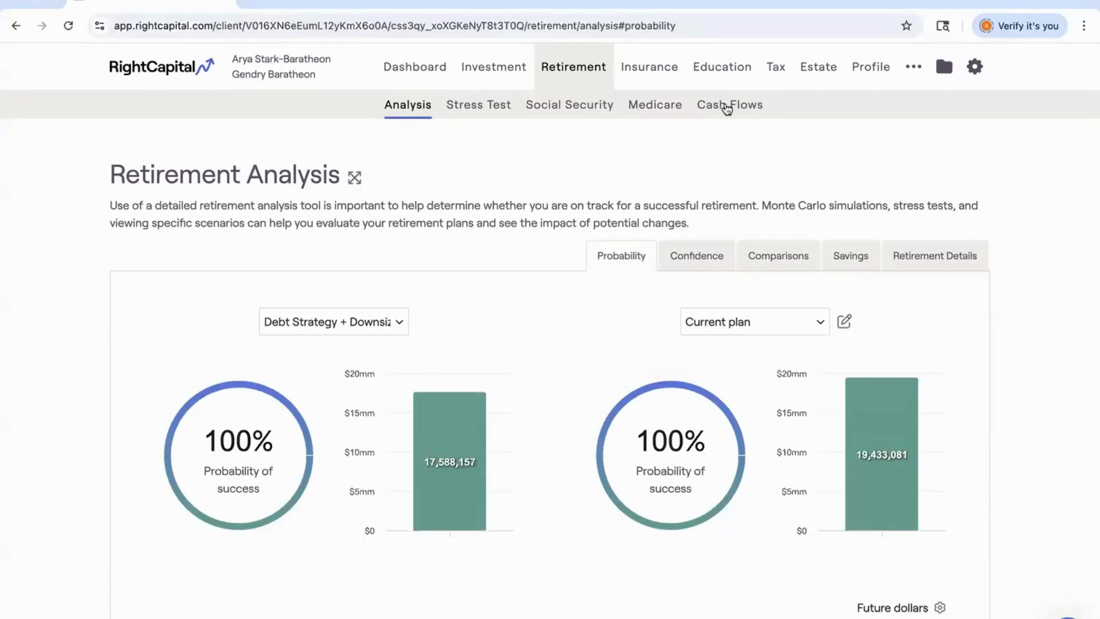
Open Cash Flows, look over the waterfall map of inflows and expenses, and open the cash flow Summary table.
scroll(727, 109, down, 1)
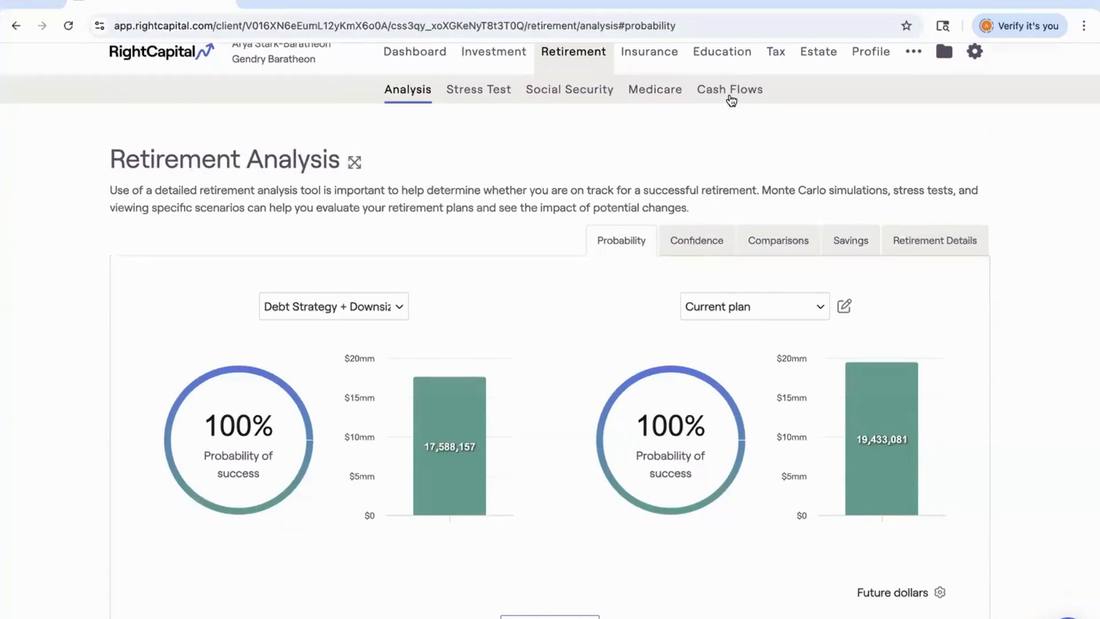
click(730, 98)
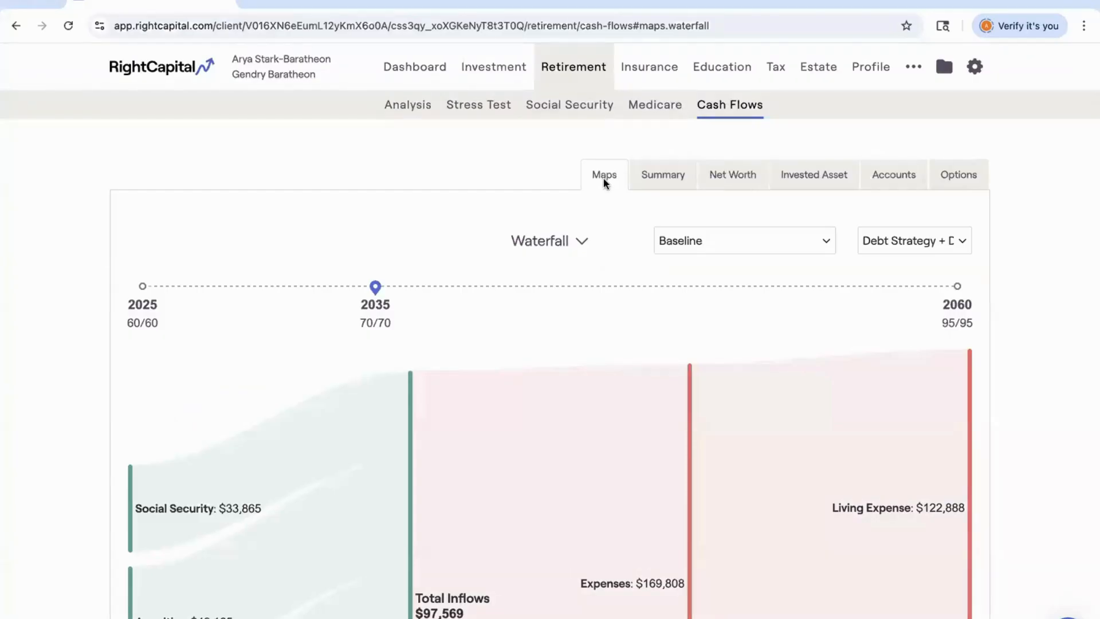
scroll(603, 178, down, 2)
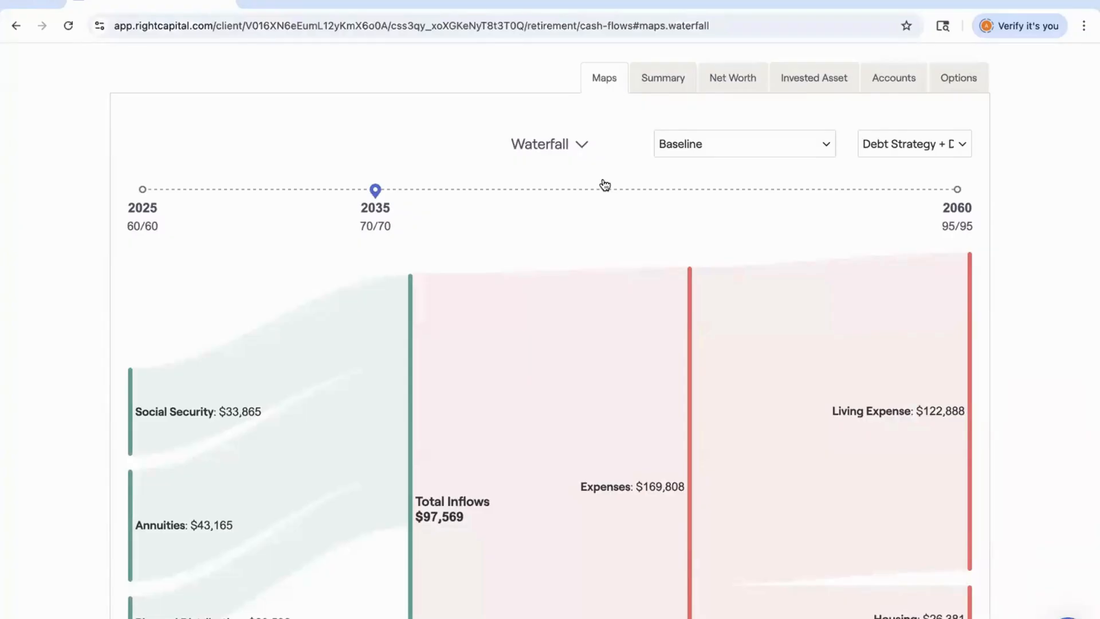
scroll(604, 184, down, 2)
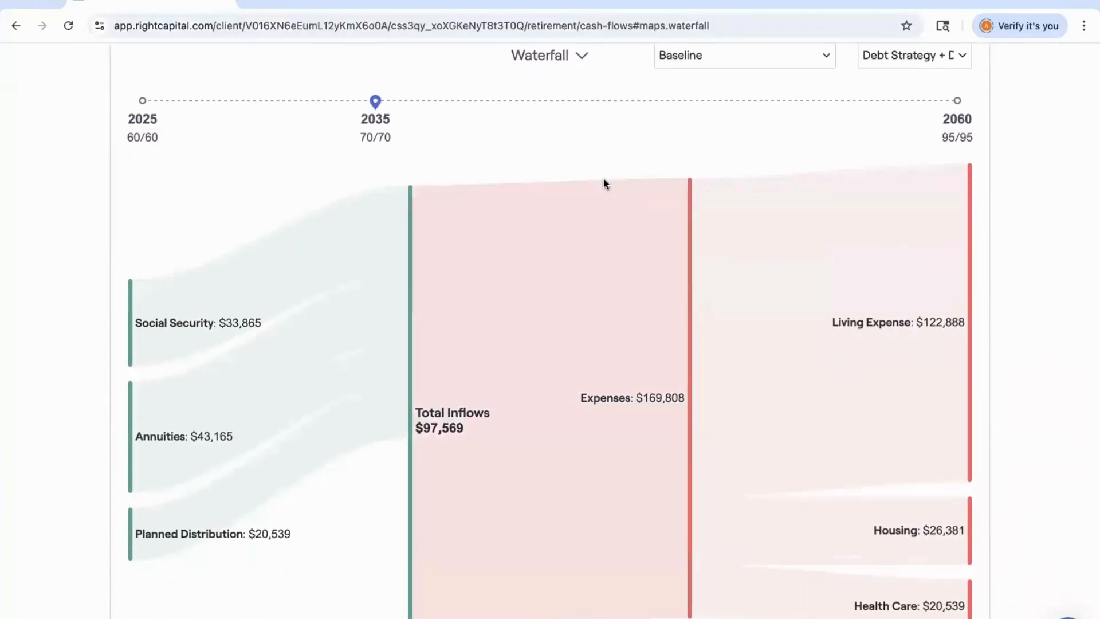
scroll(605, 183, up, 2)
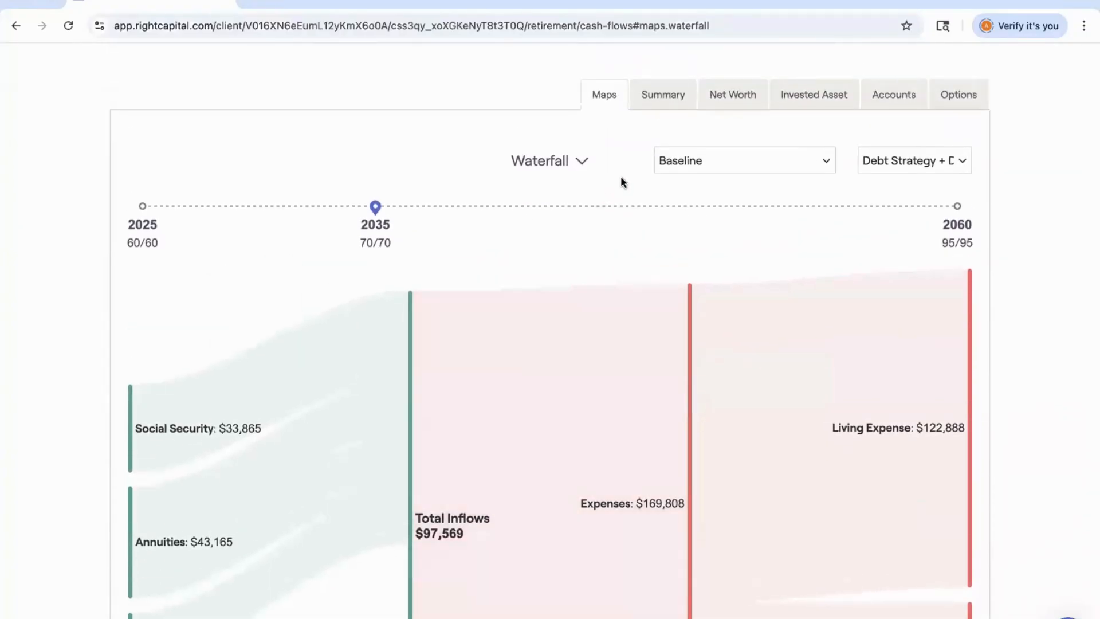
click(656, 99)
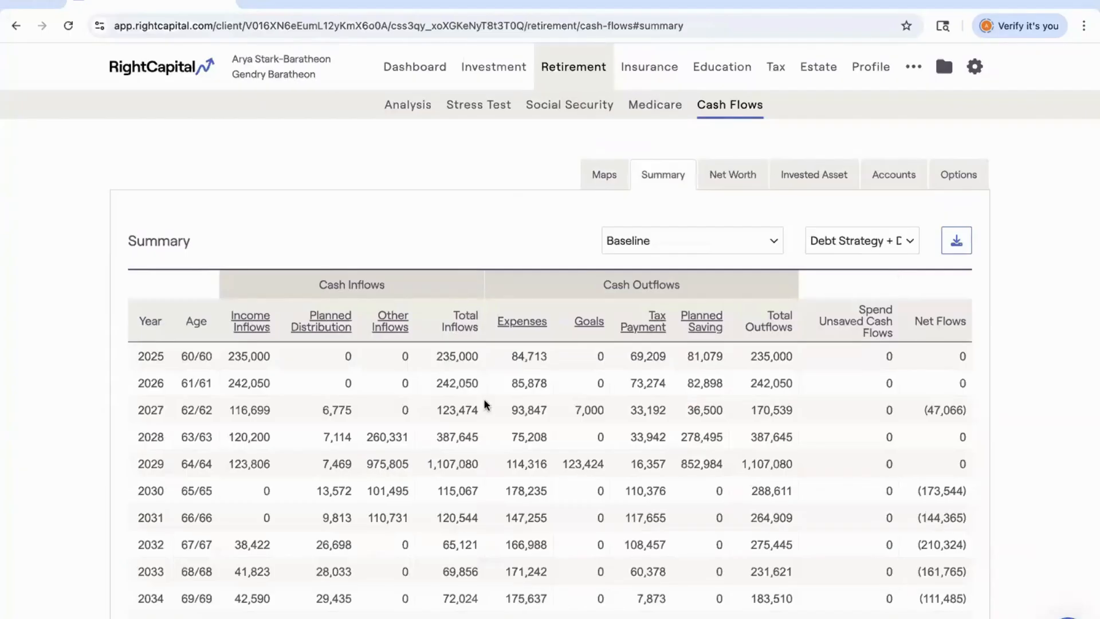
Switch the cash flow summary's comparison scenario to Roth Conversions and scroll through the yearly inflows and outflows.
scroll(484, 404, down, 3)
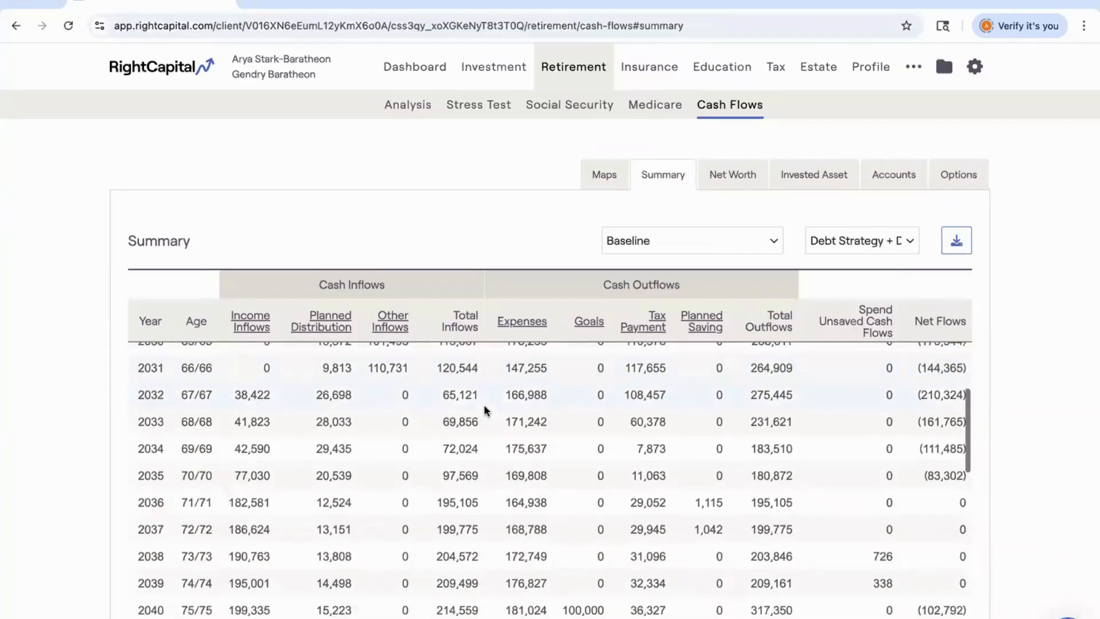
scroll(484, 404, down, 2)
click(852, 240)
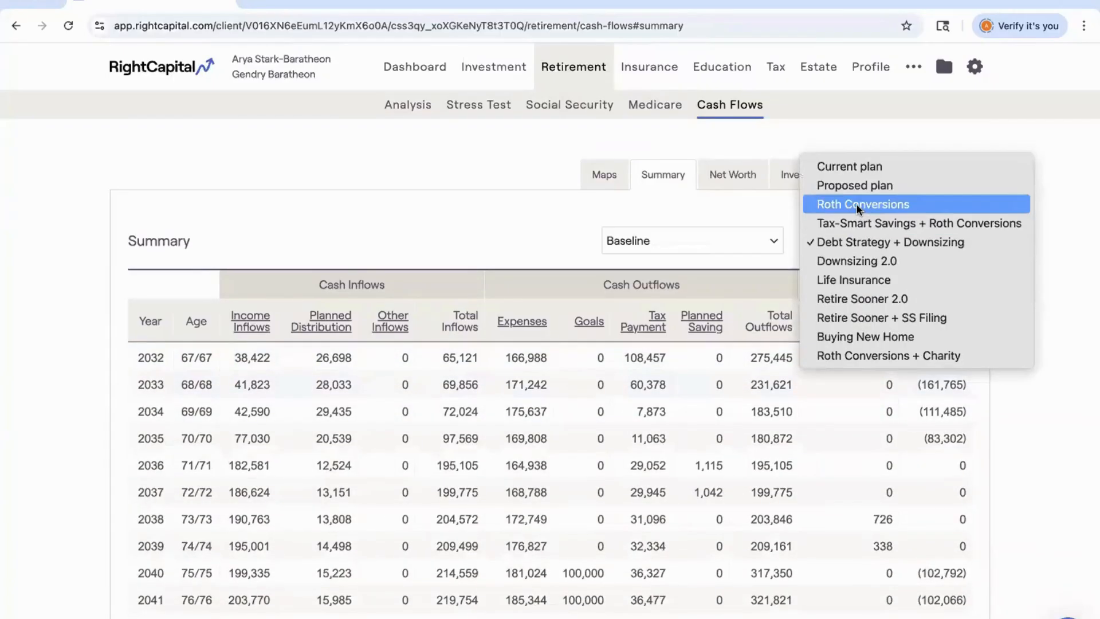
click(858, 205)
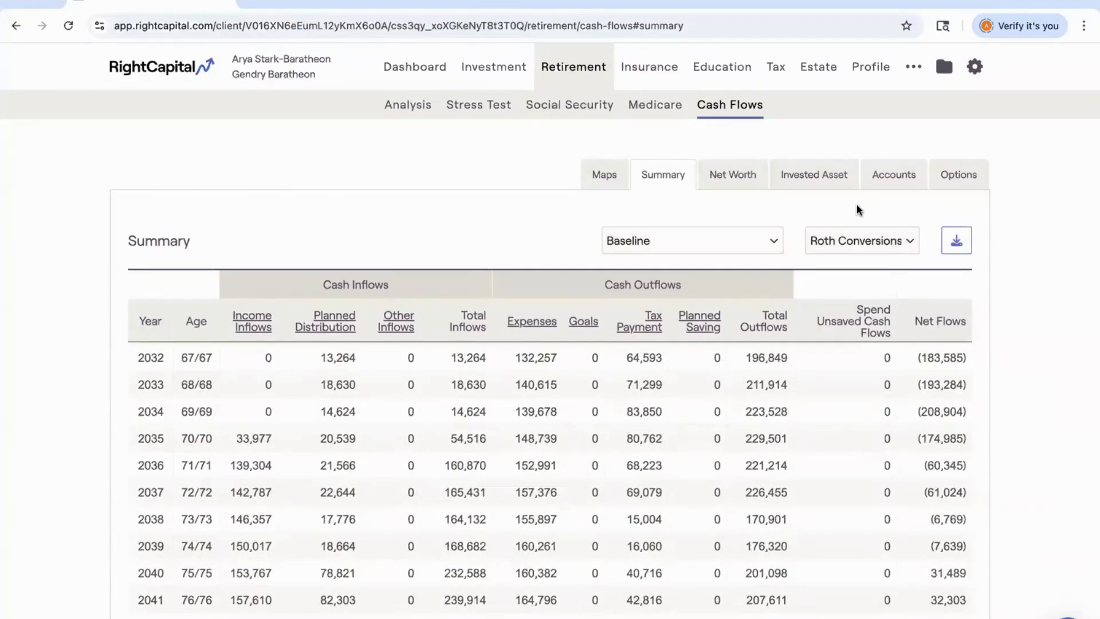
scroll(572, 407, up, 4)
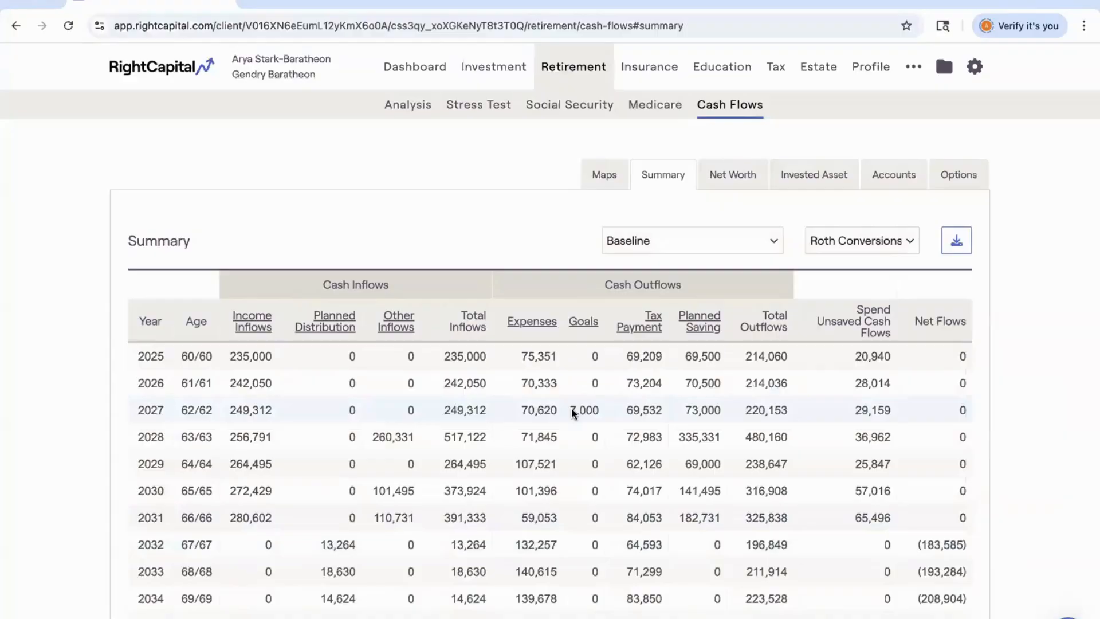
scroll(572, 410, down, 3)
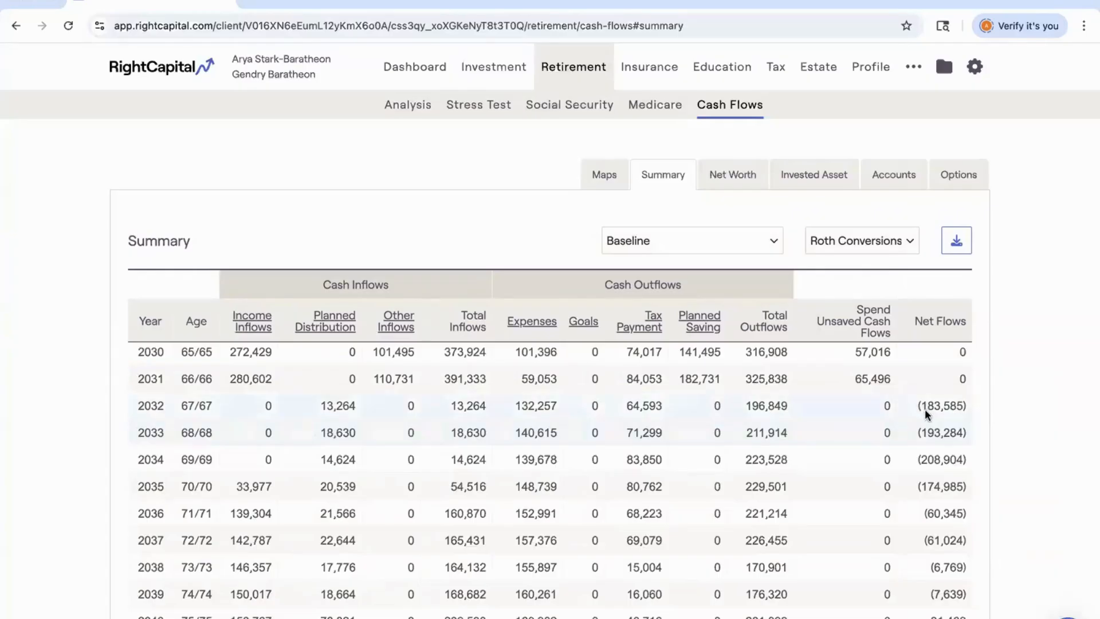
scroll(925, 408, down, 3)
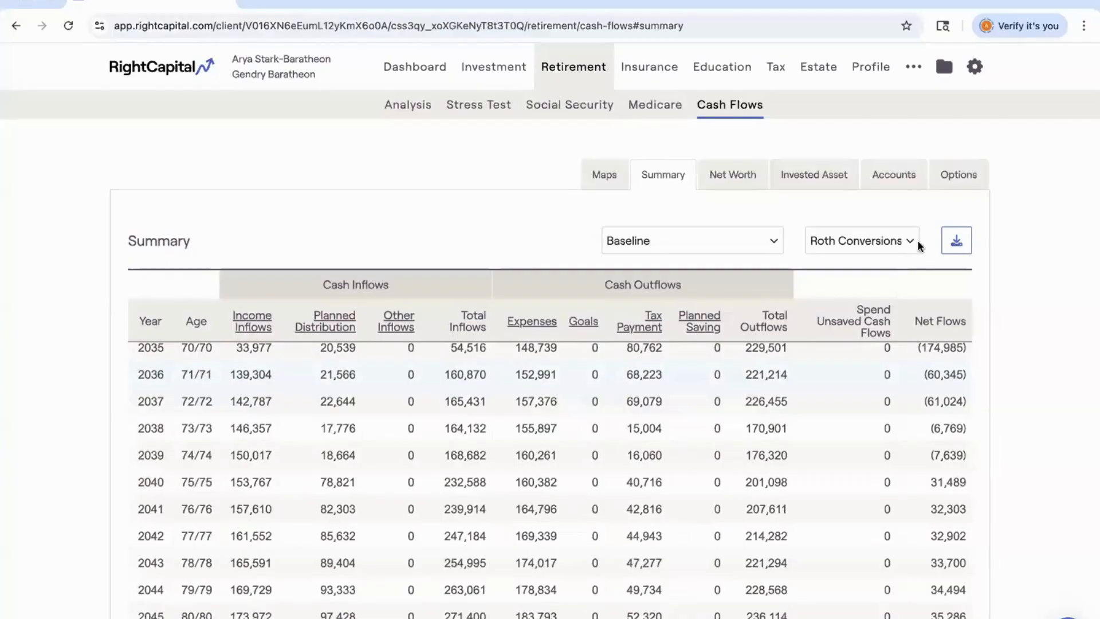
Open the Accounts ending balance table and drill into the Taxable and 401(k) / 403(b) breakdowns.
click(897, 177)
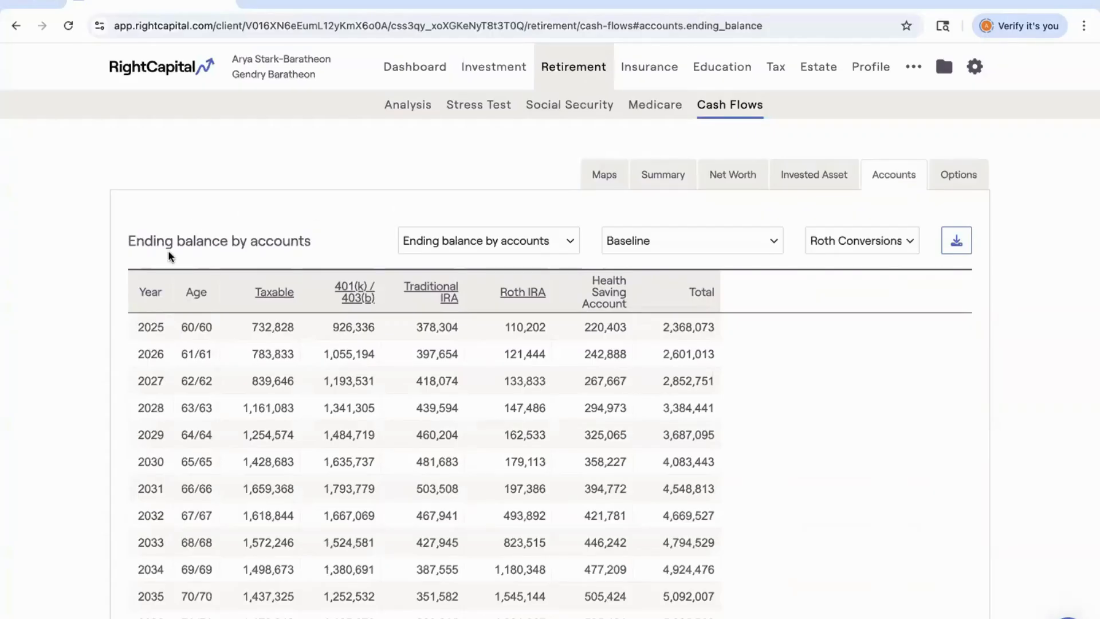
scroll(172, 263, down, 1)
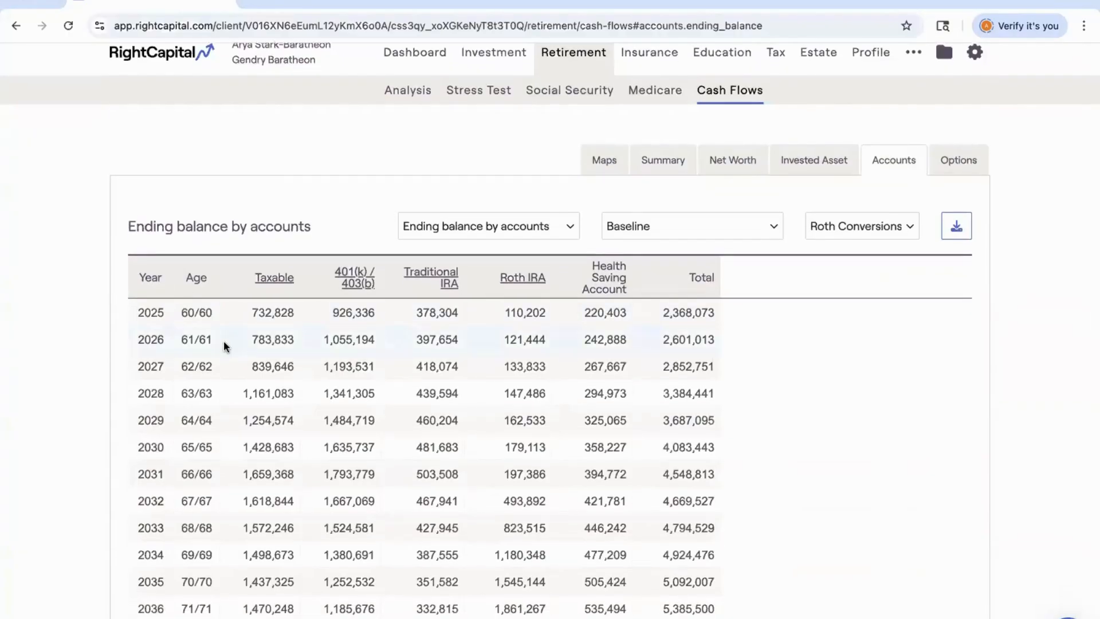
click(263, 278)
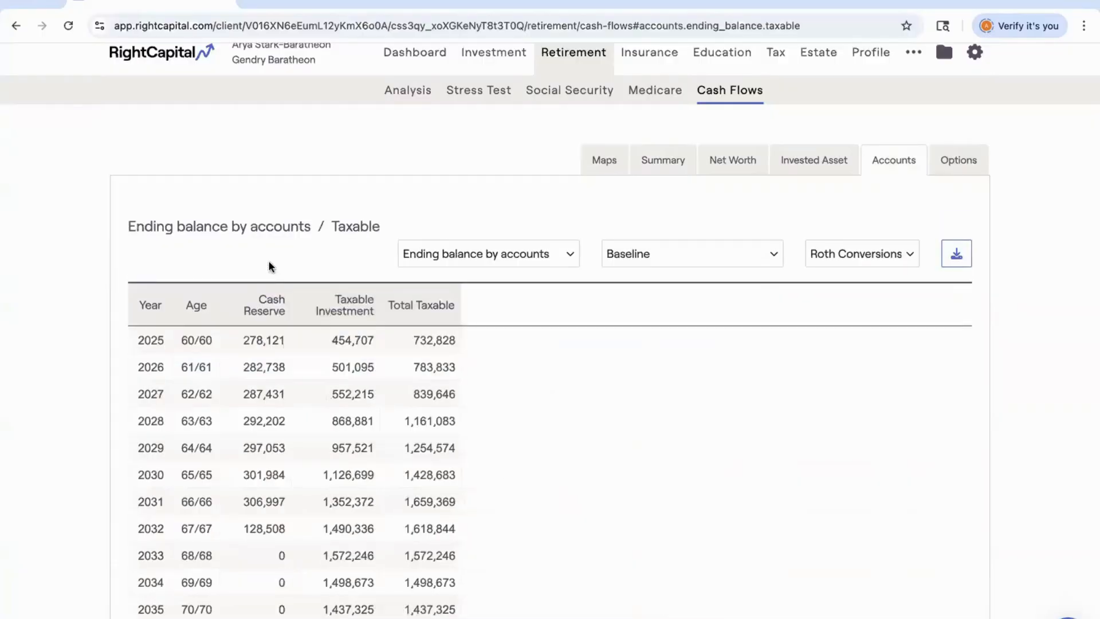
click(262, 231)
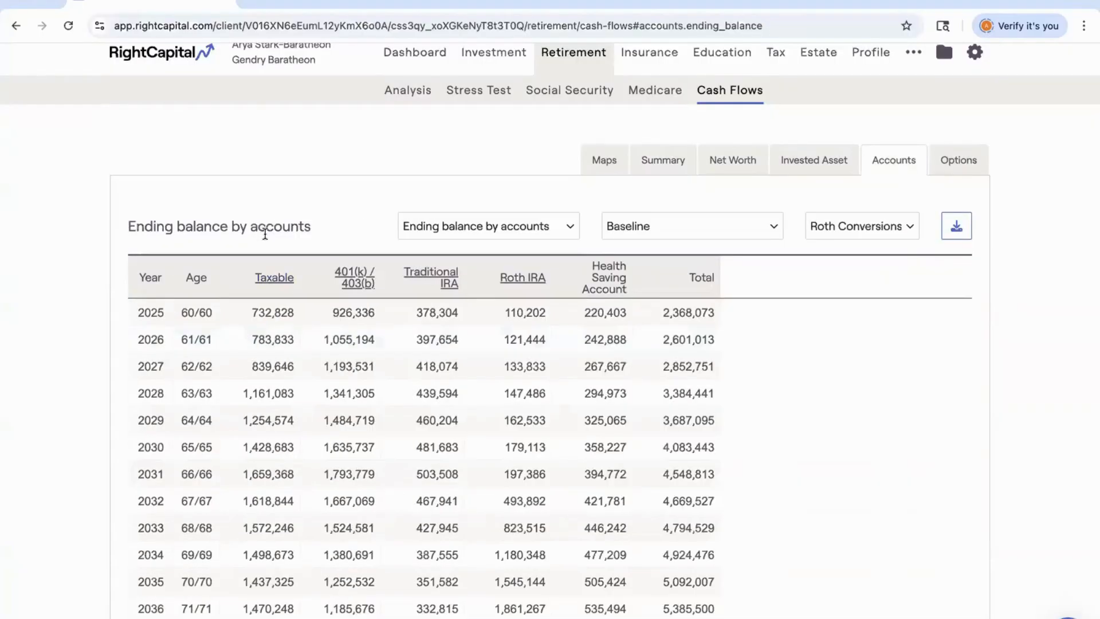
click(352, 277)
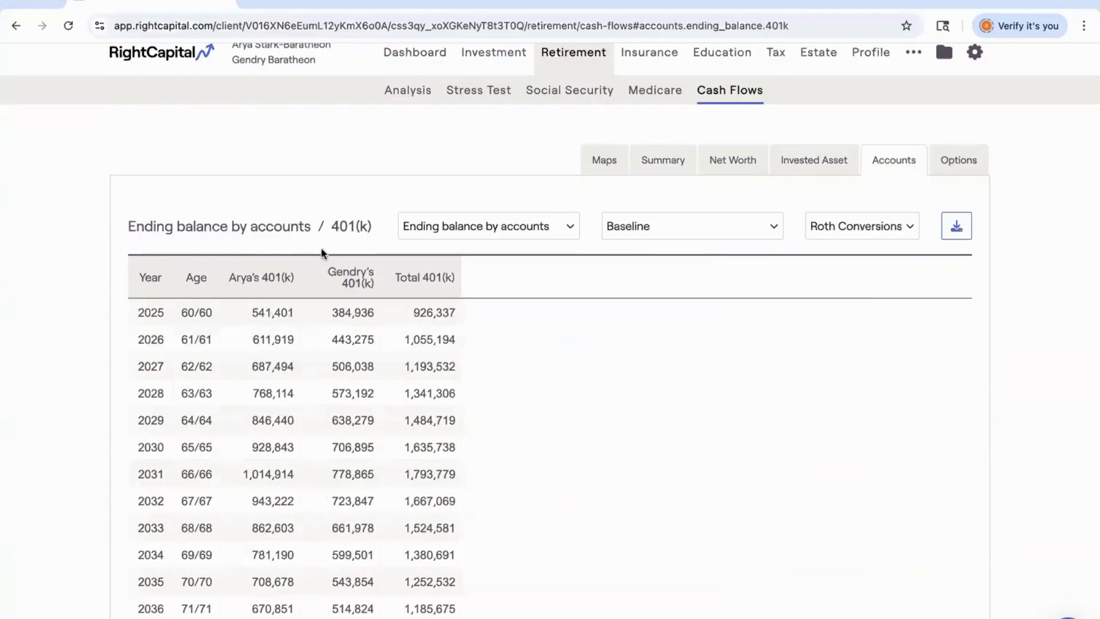
click(290, 231)
Switch the accounts table to Required minimum distribution and then Net cash flows, scrolling through each.
click(420, 228)
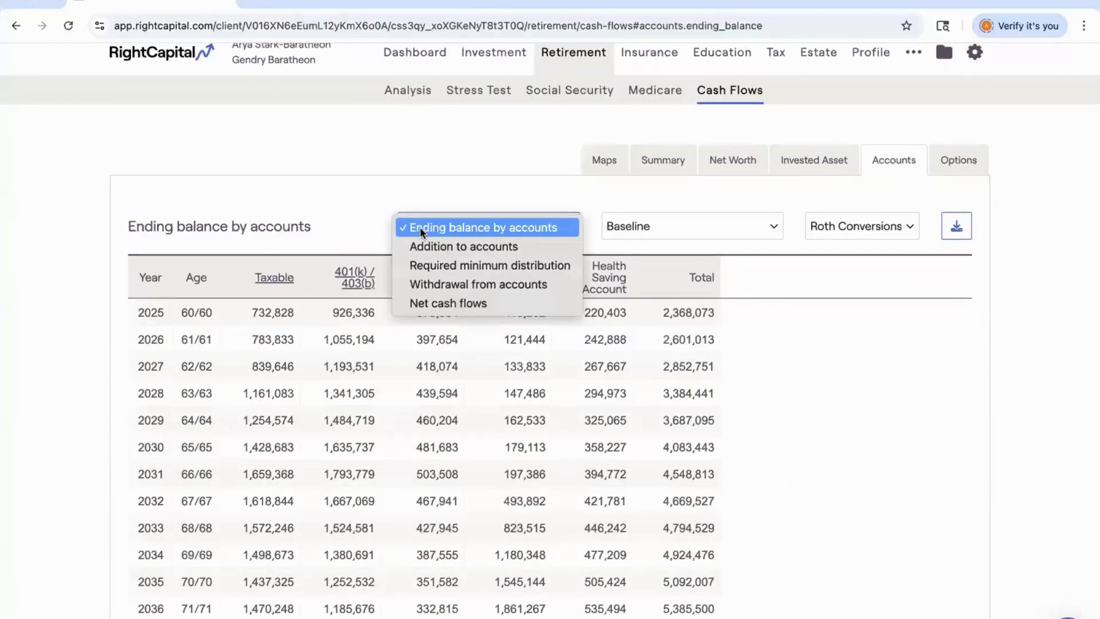
click(428, 265)
scroll(429, 363, down, 4)
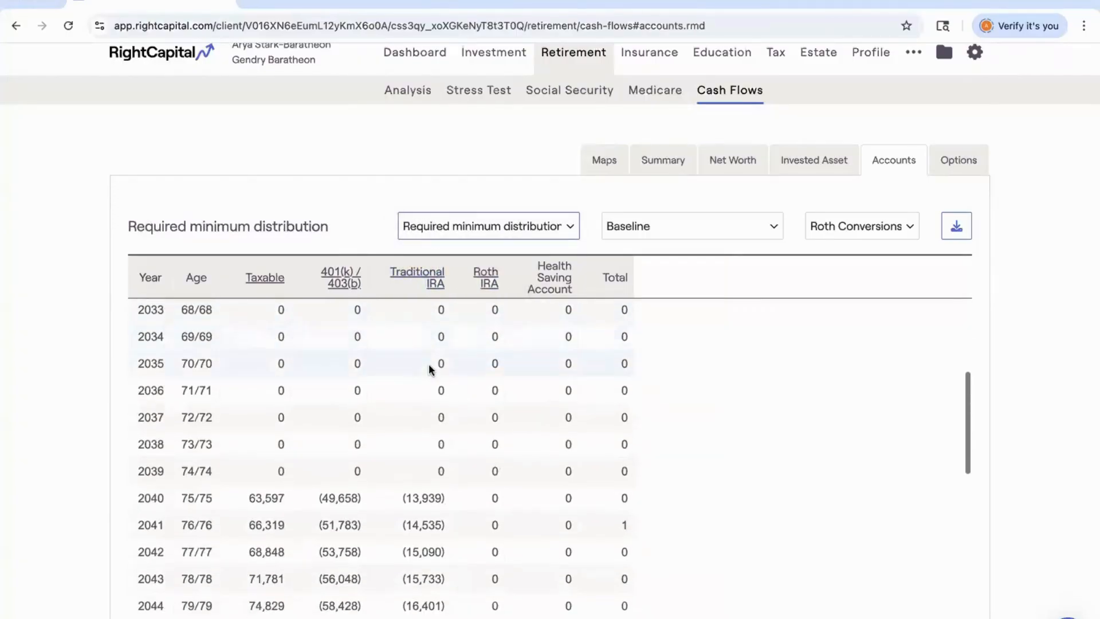
scroll(429, 363, down, 3)
click(450, 229)
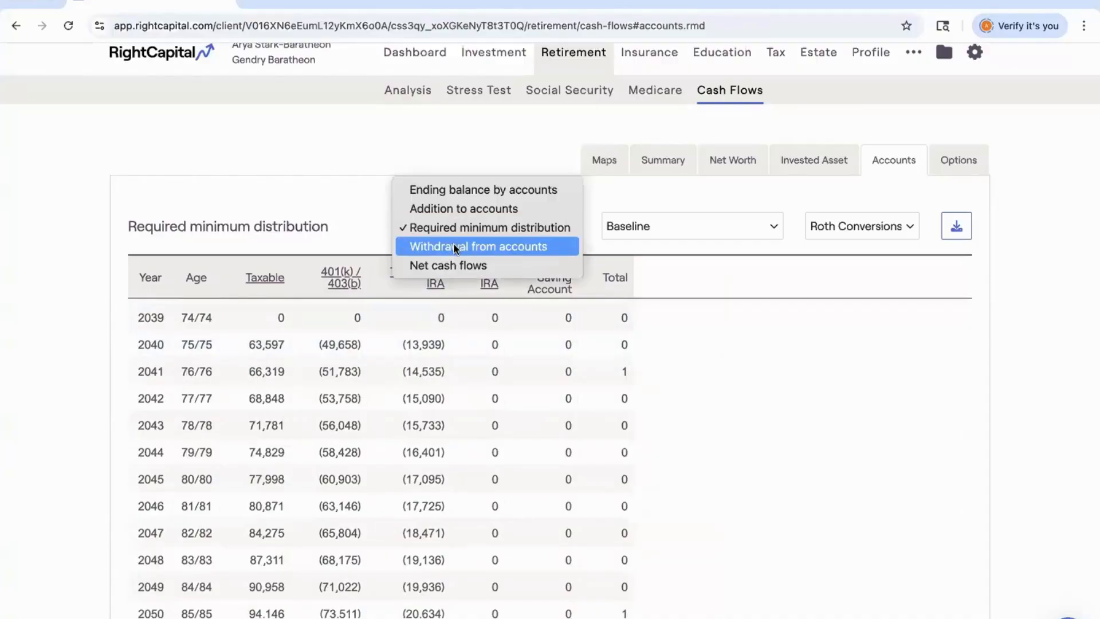
click(452, 266)
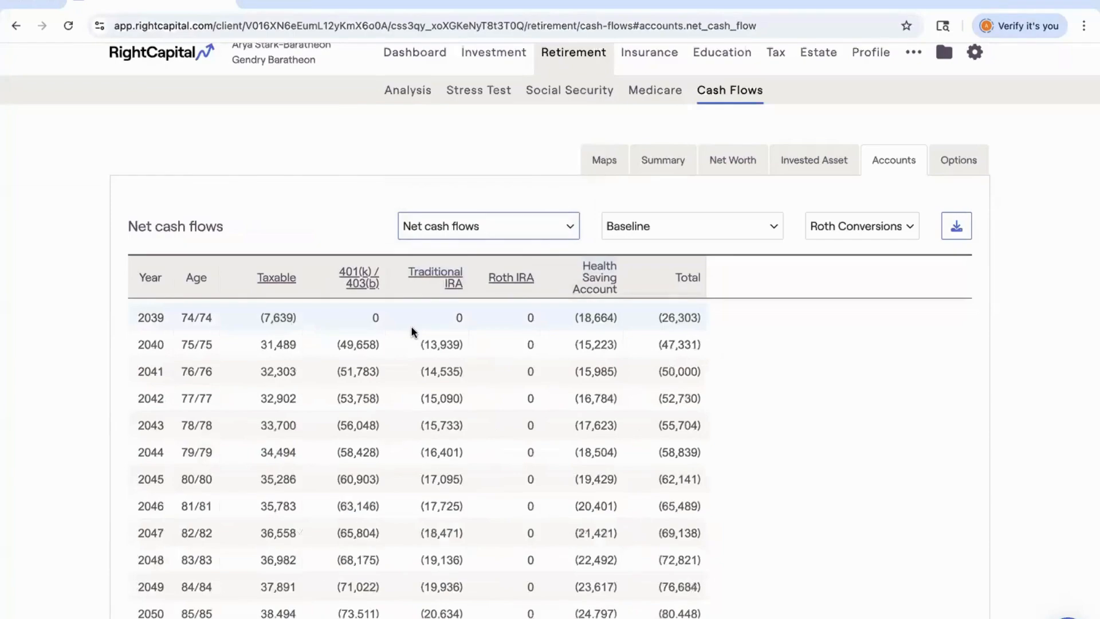
scroll(412, 329, up, 5)
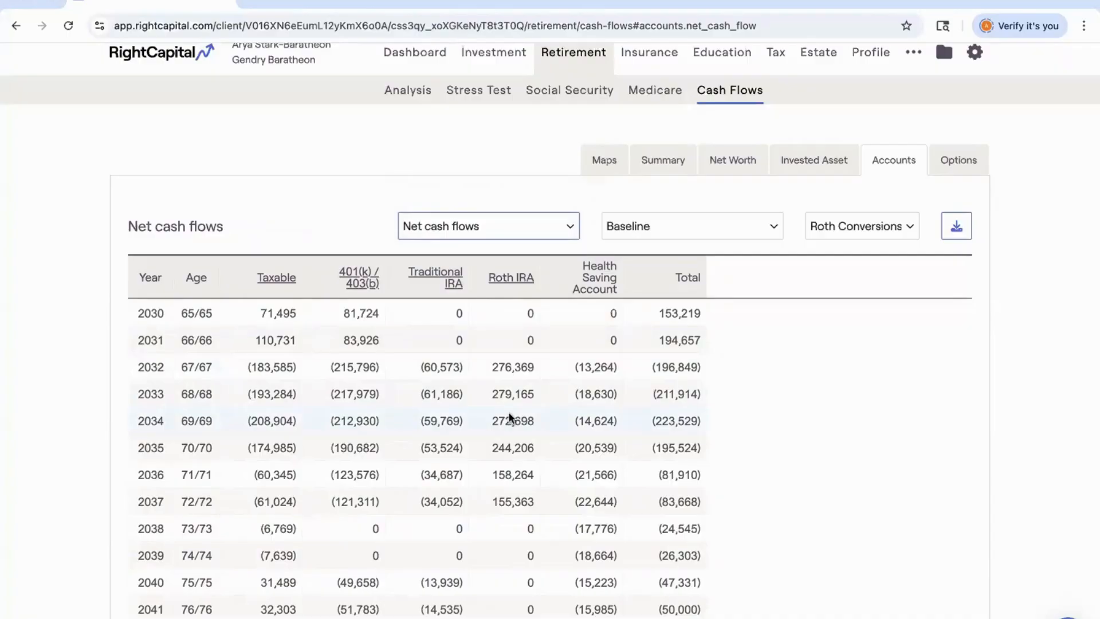
scroll(512, 400, up, 5)
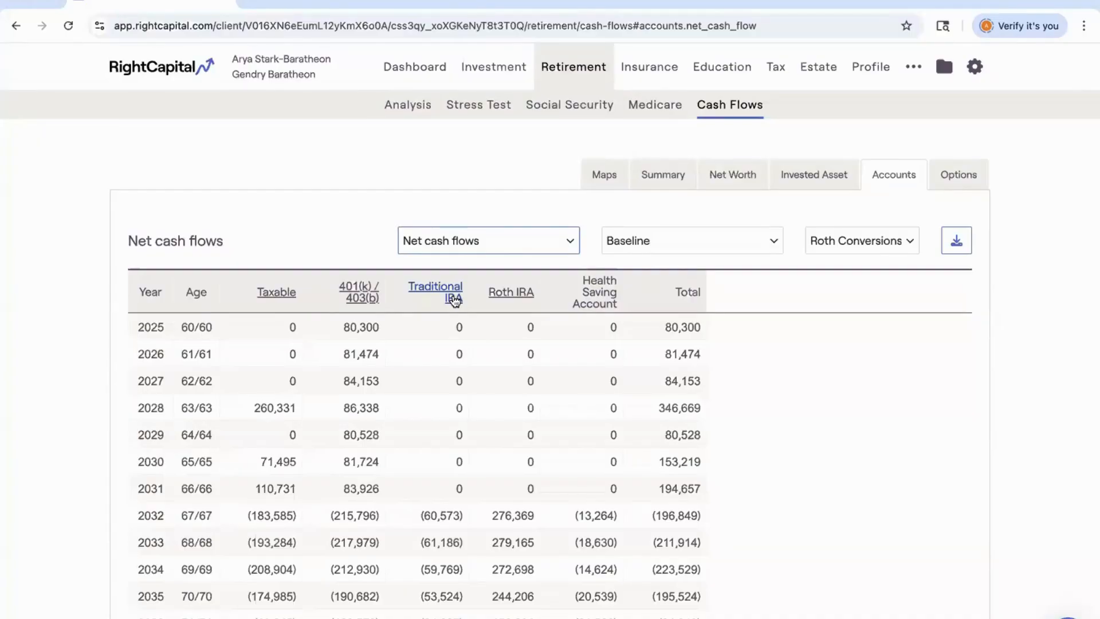
Return to the advisor's client overview and open the Help Center's Webinars page.
click(162, 71)
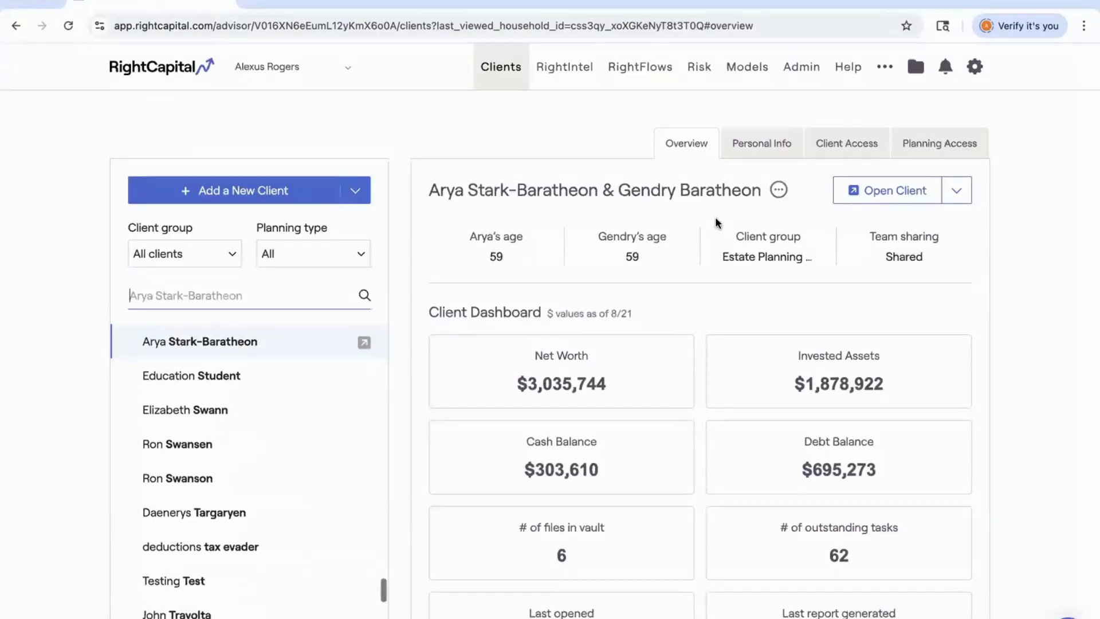
click(844, 78)
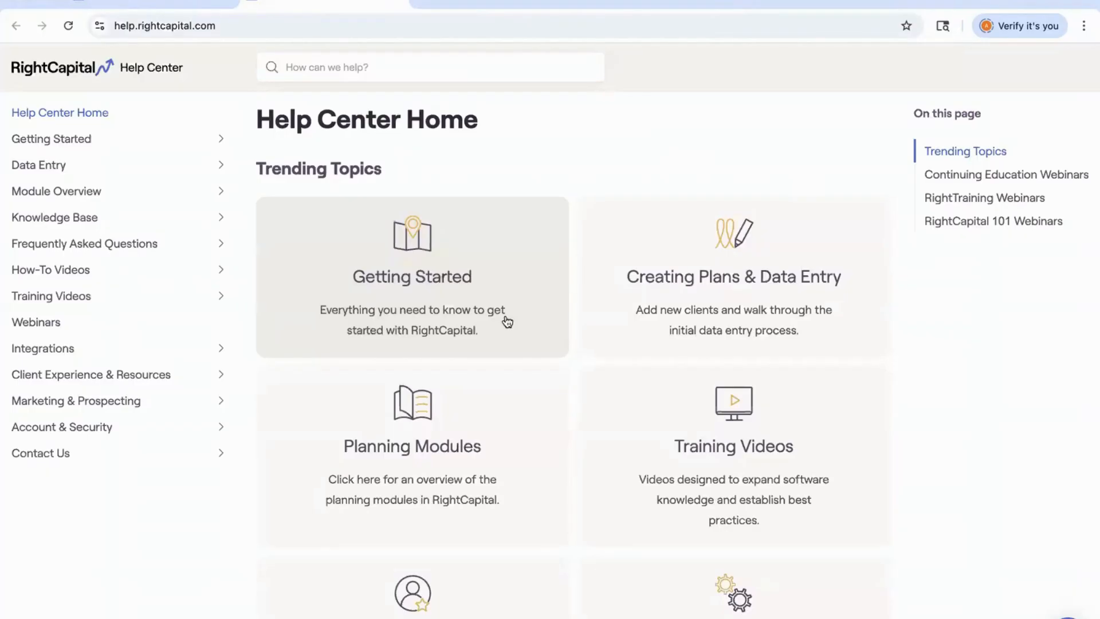
click(112, 330)
Scroll through the upcoming and previously recorded webinar listings.
scroll(520, 384, down, 3)
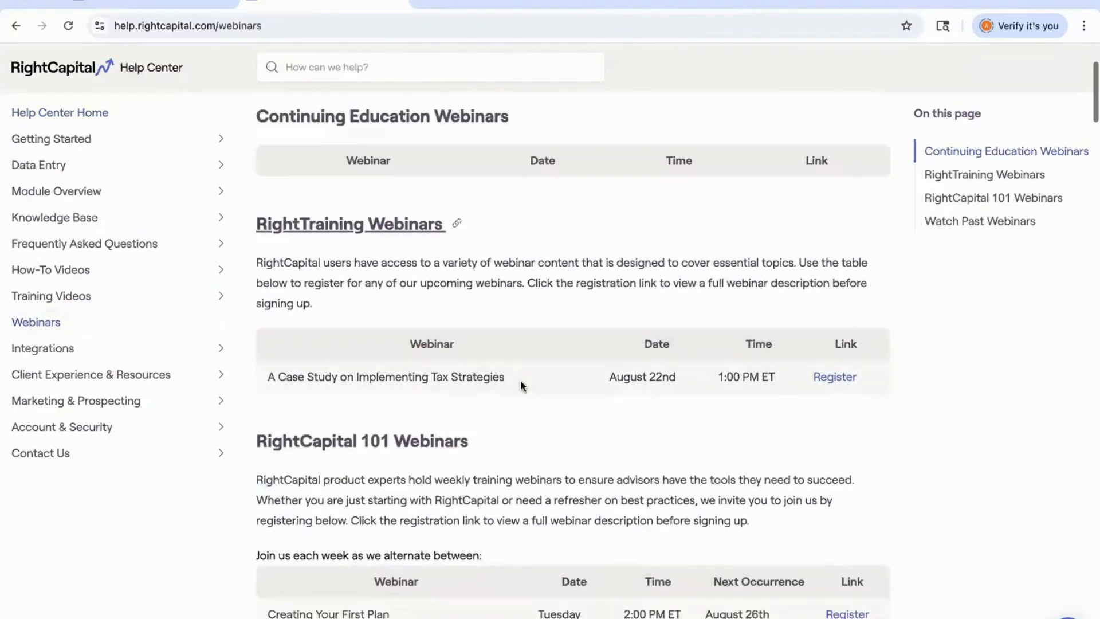
scroll(521, 380, down, 1)
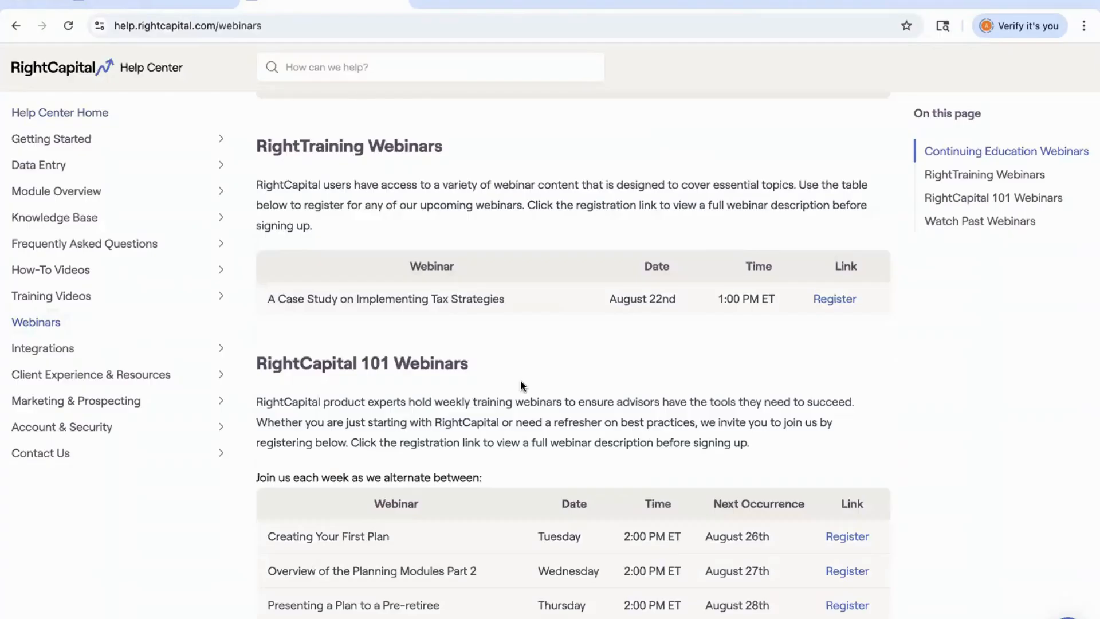
scroll(521, 380, down, 12)
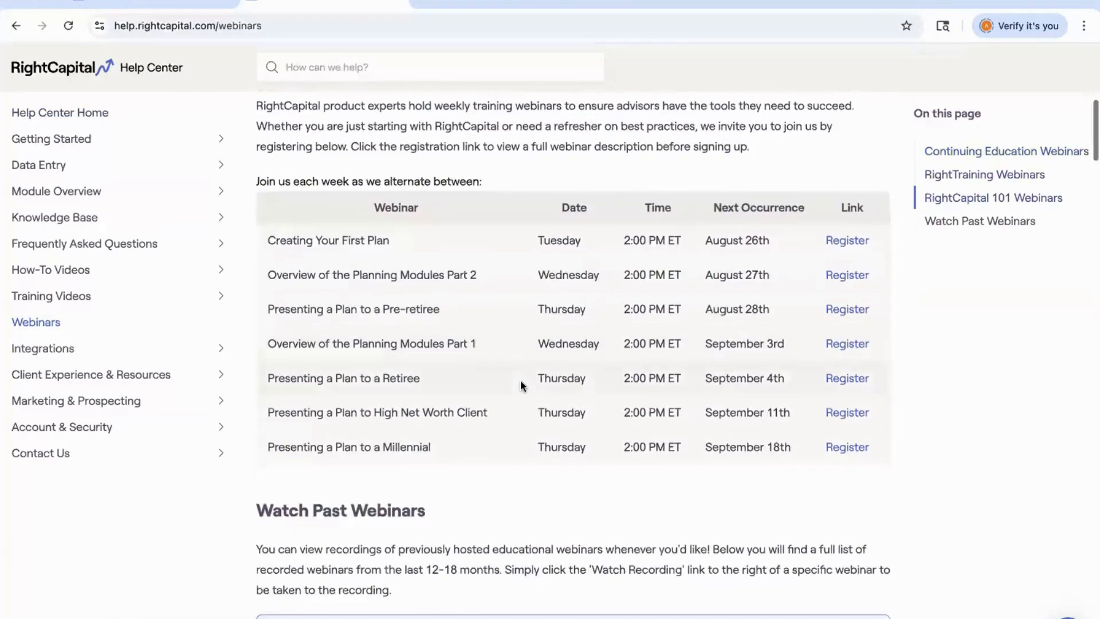
scroll(520, 381, down, 4)
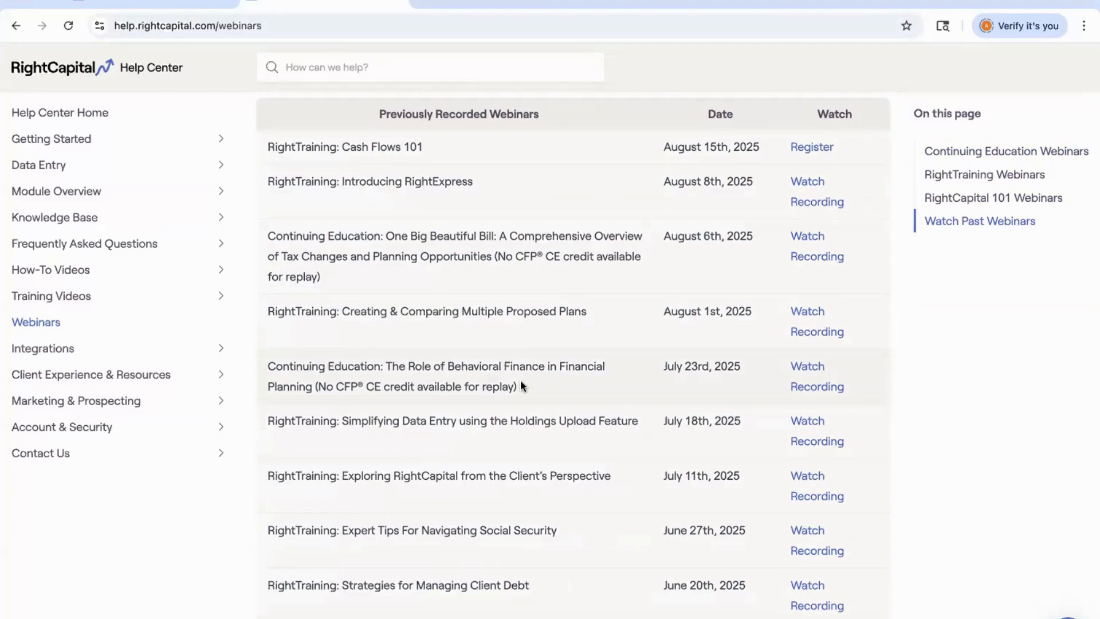
scroll(522, 383, down, 5)
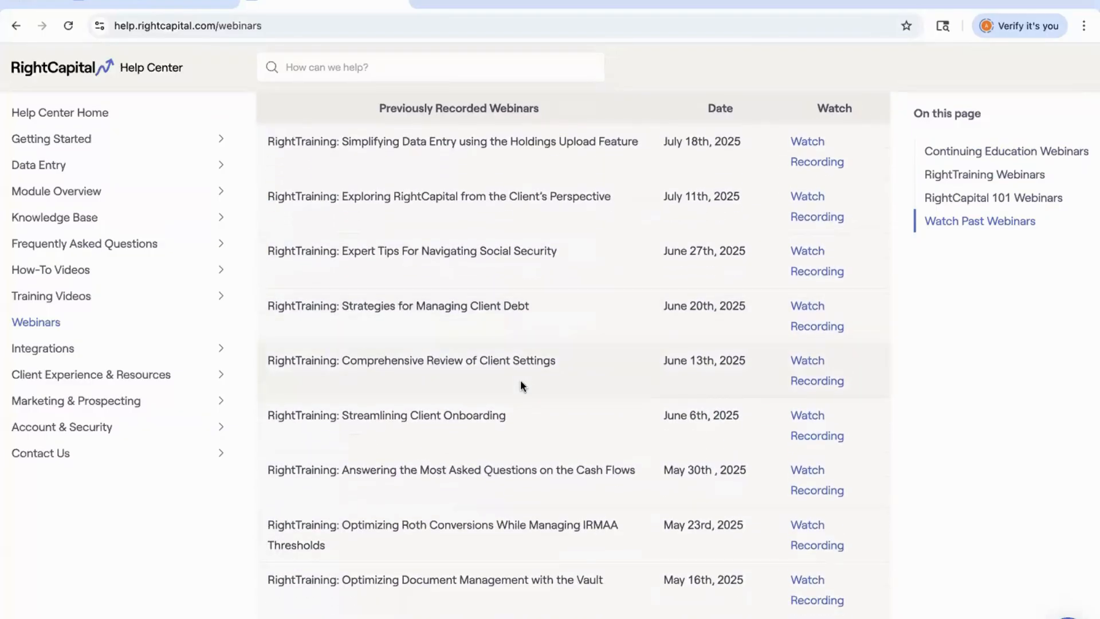
scroll(520, 385, down, 7)
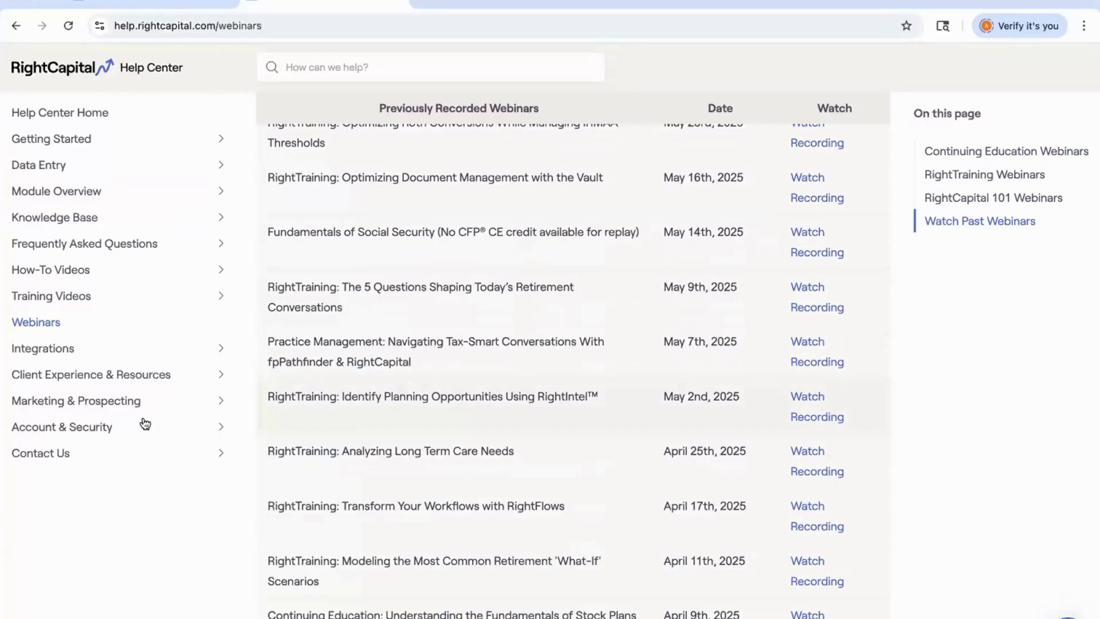
Open the Help Center's Contact Us Support page and scroll through its support options.
click(86, 453)
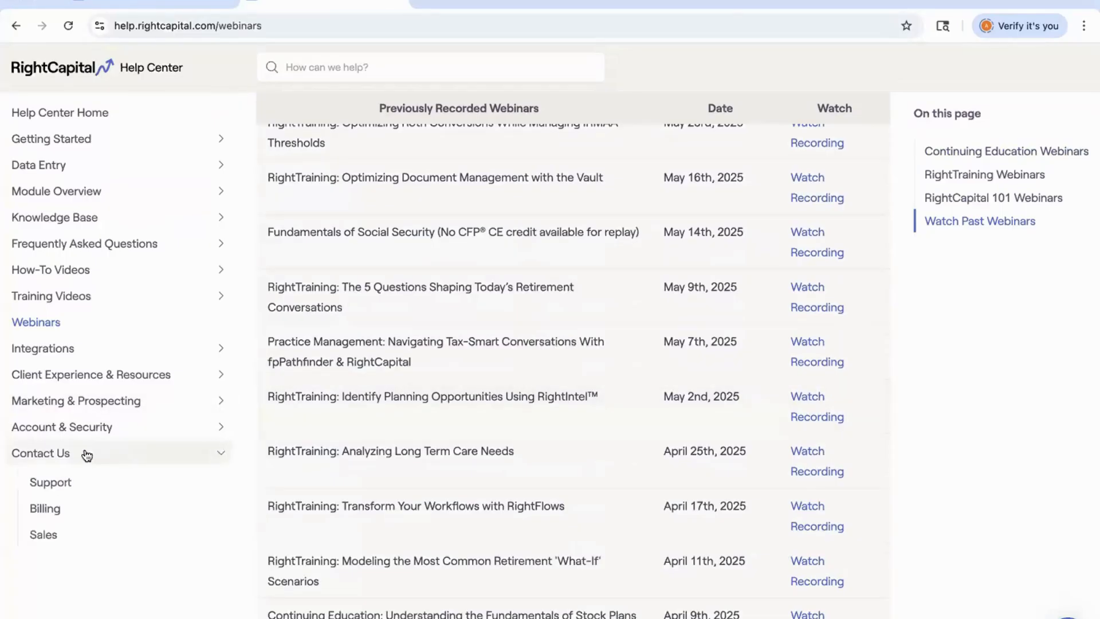
click(71, 484)
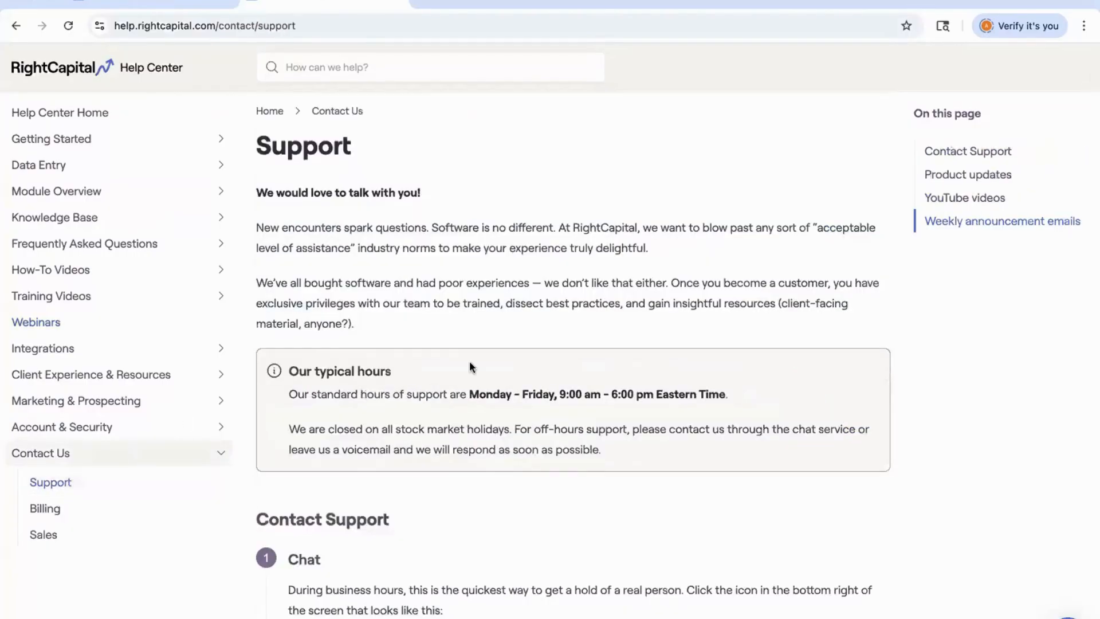
scroll(470, 366, down, 3)
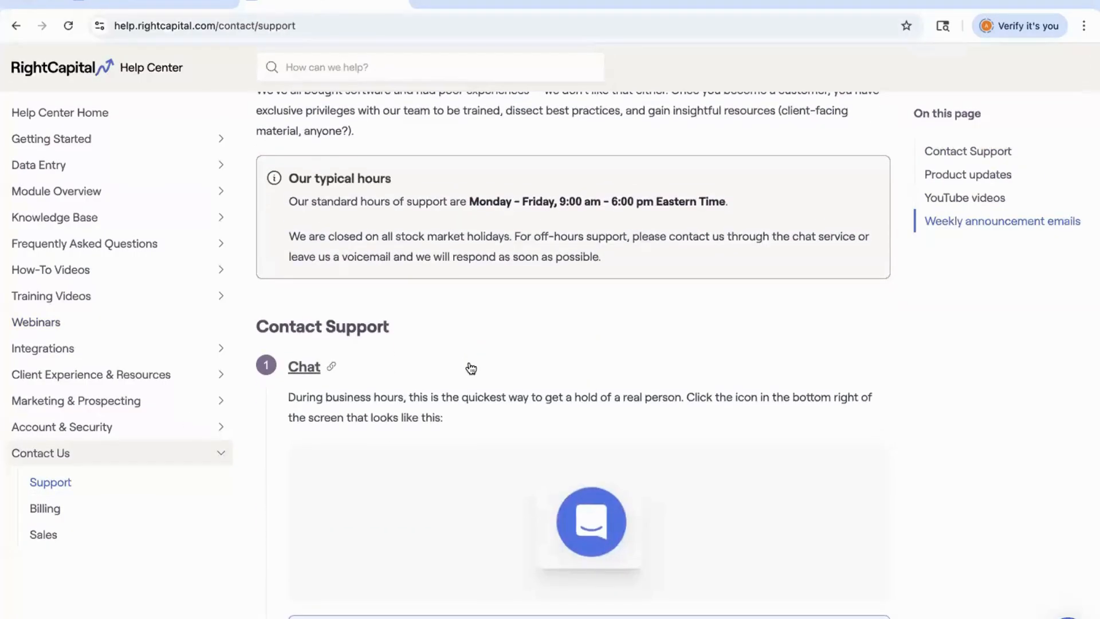
scroll(471, 367, down, 4)
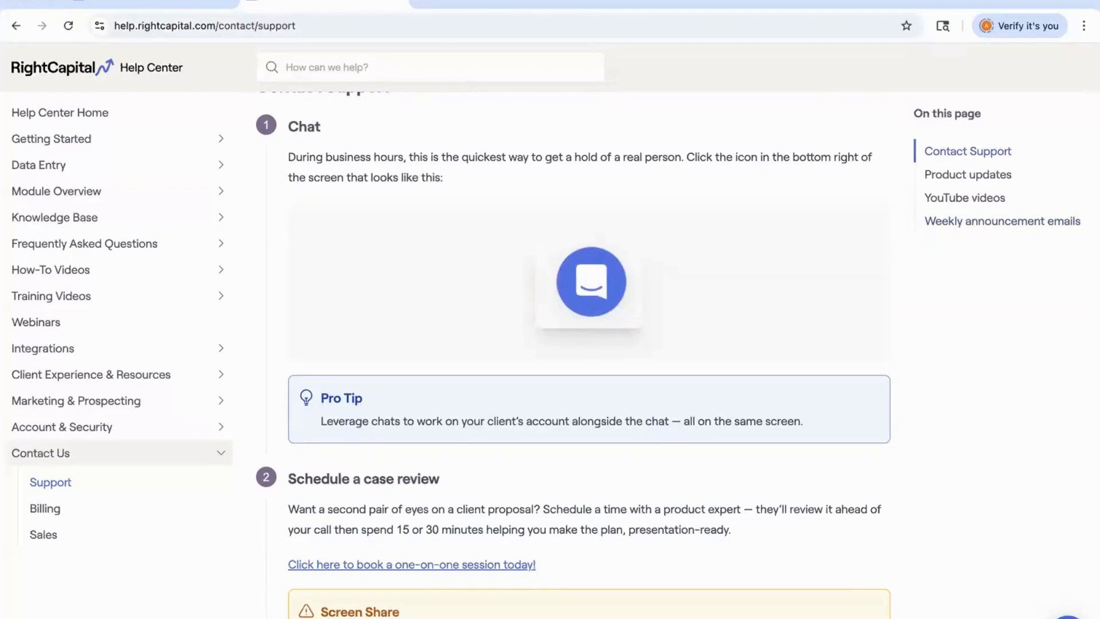
scroll(634, 499, down, 4)
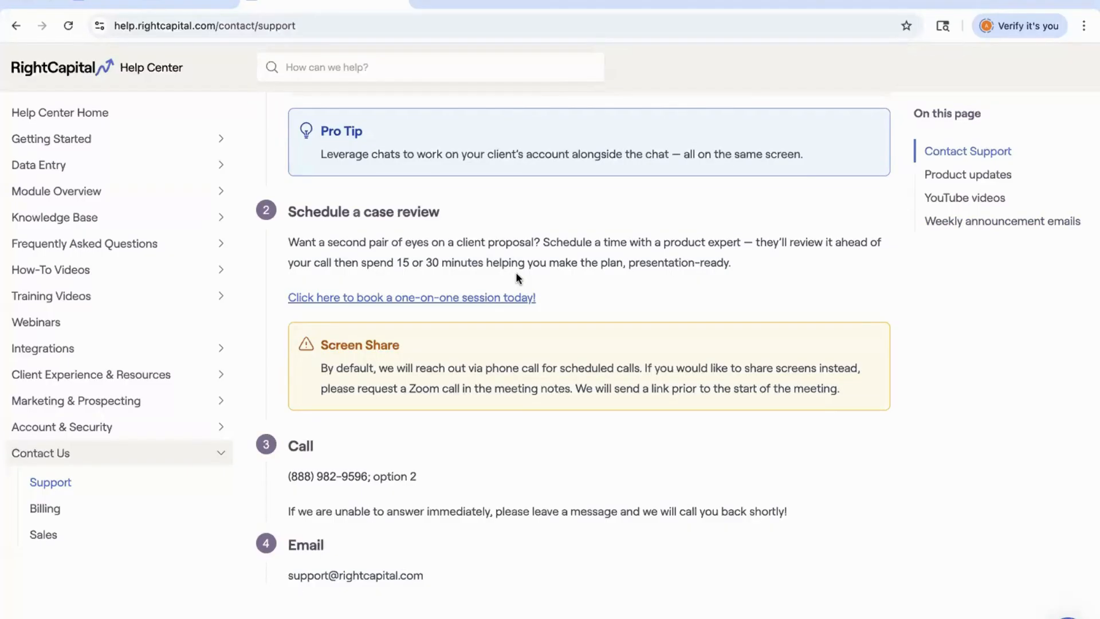
scroll(517, 275, up, 10)
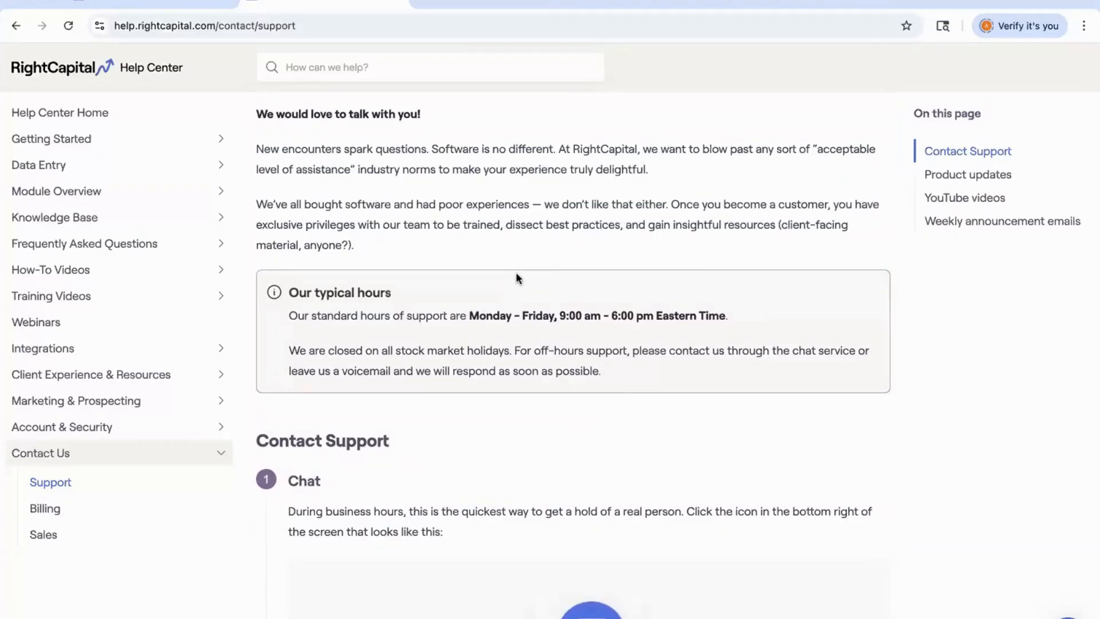
Return to the client's Tax Strategies page and add a new strategy named No IRMAA.
click(102, 3)
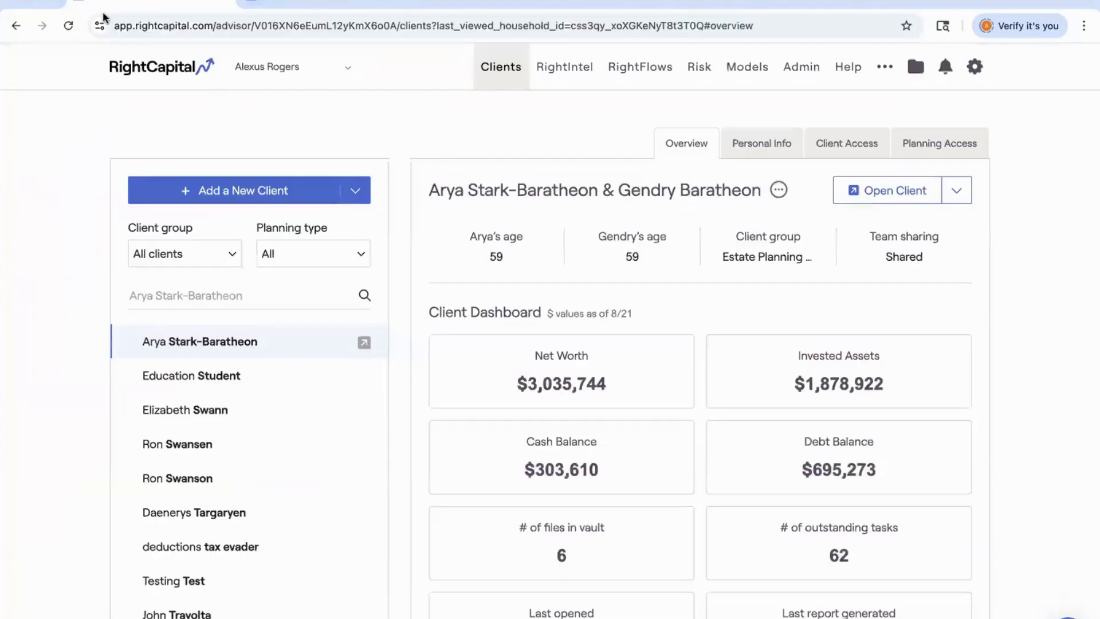
click(364, 342)
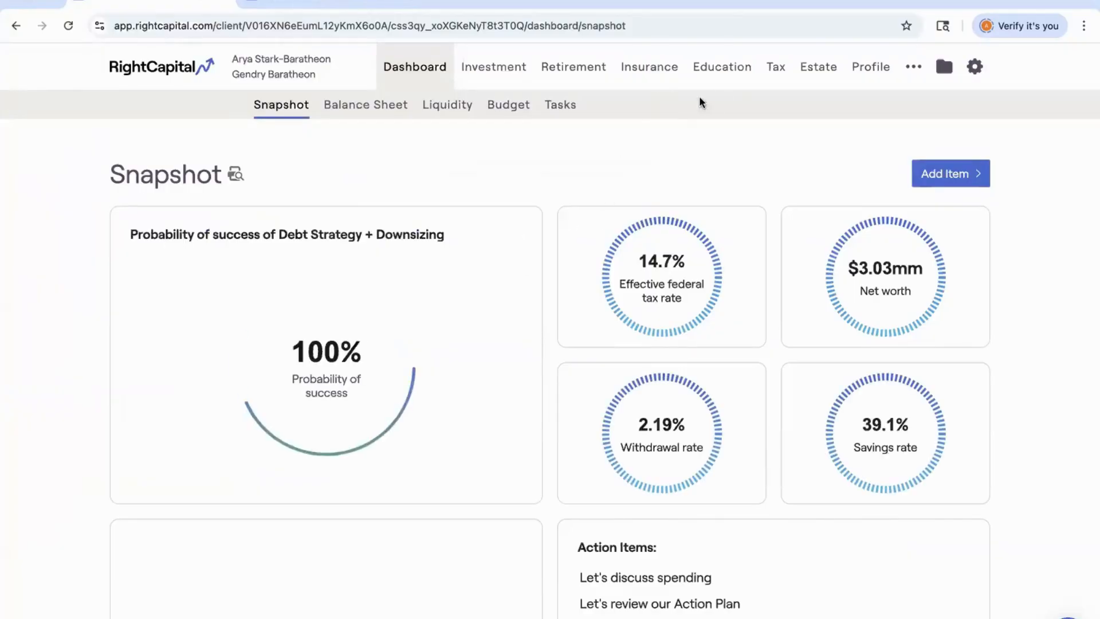
click(773, 67)
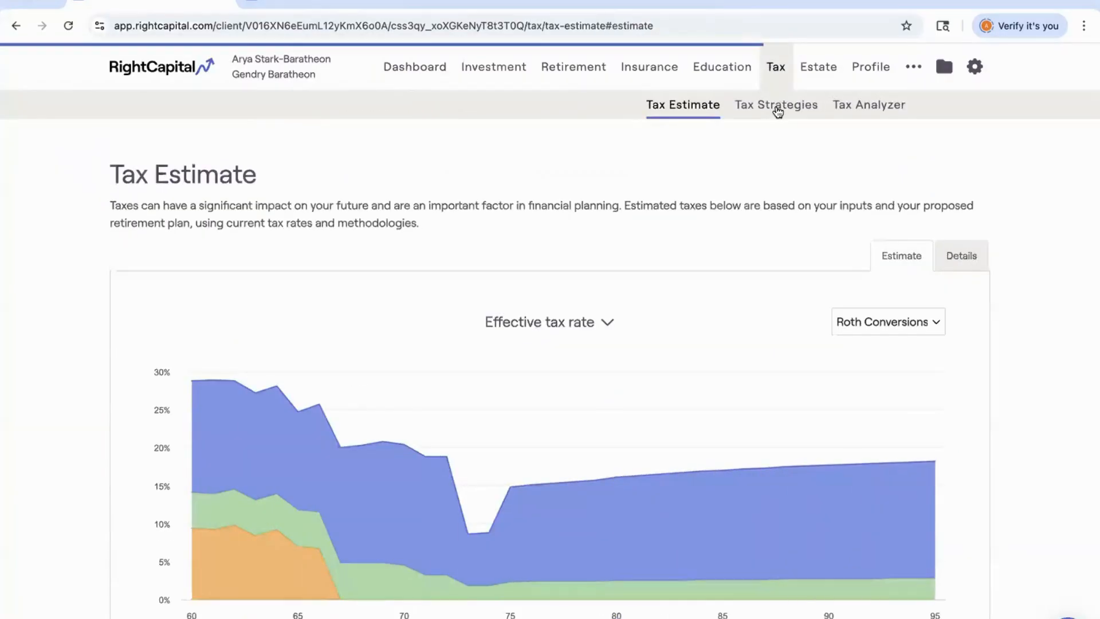
click(777, 109)
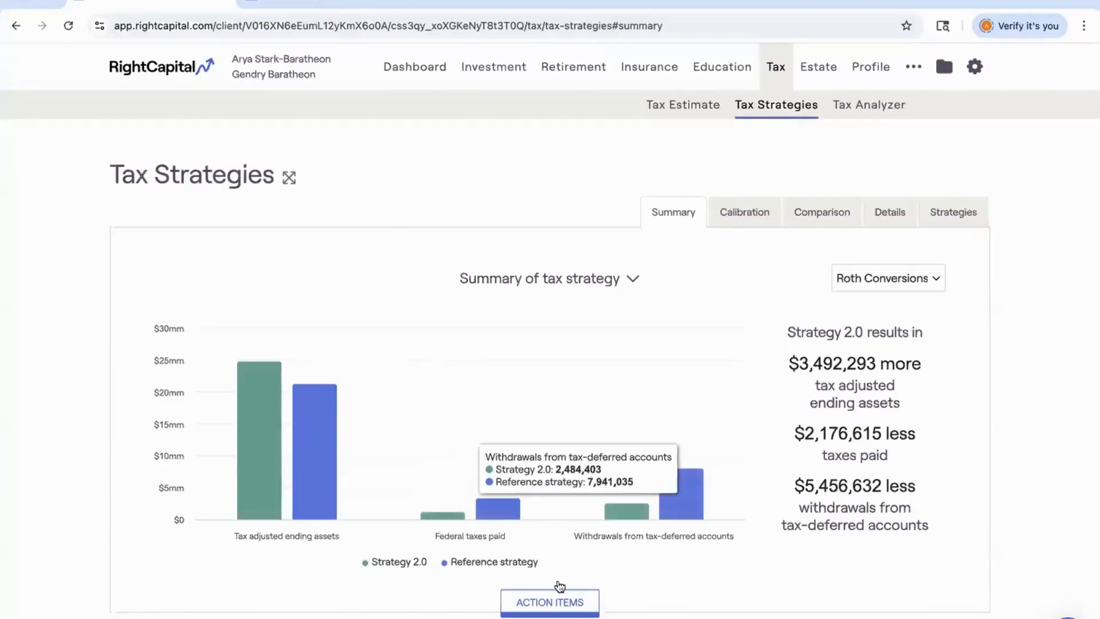
scroll(560, 608, down, 4)
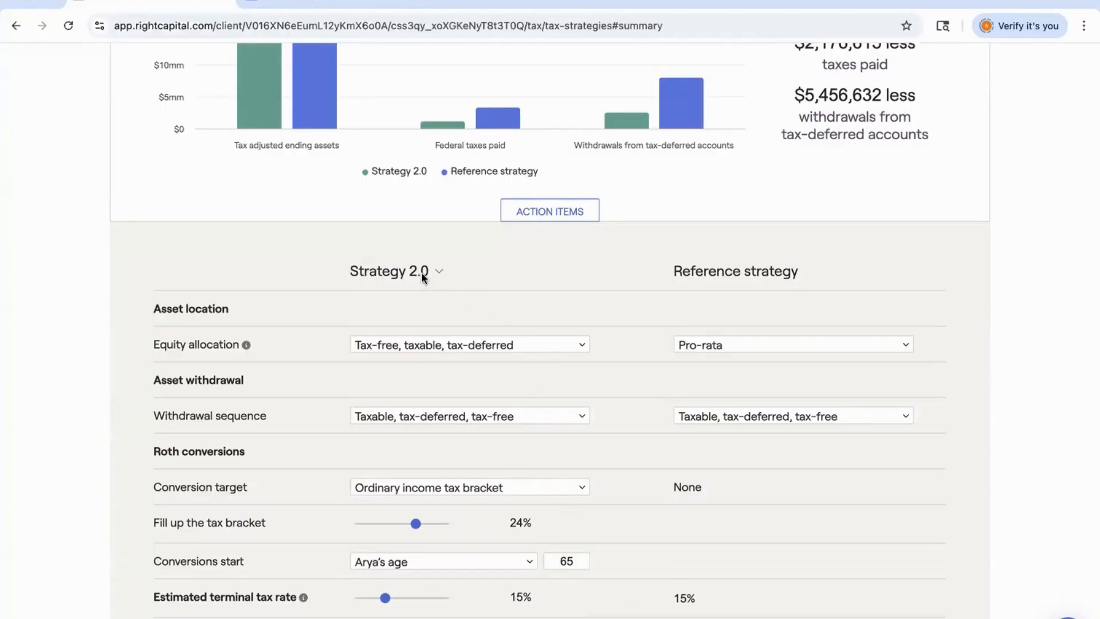
scroll(453, 276, down, 2)
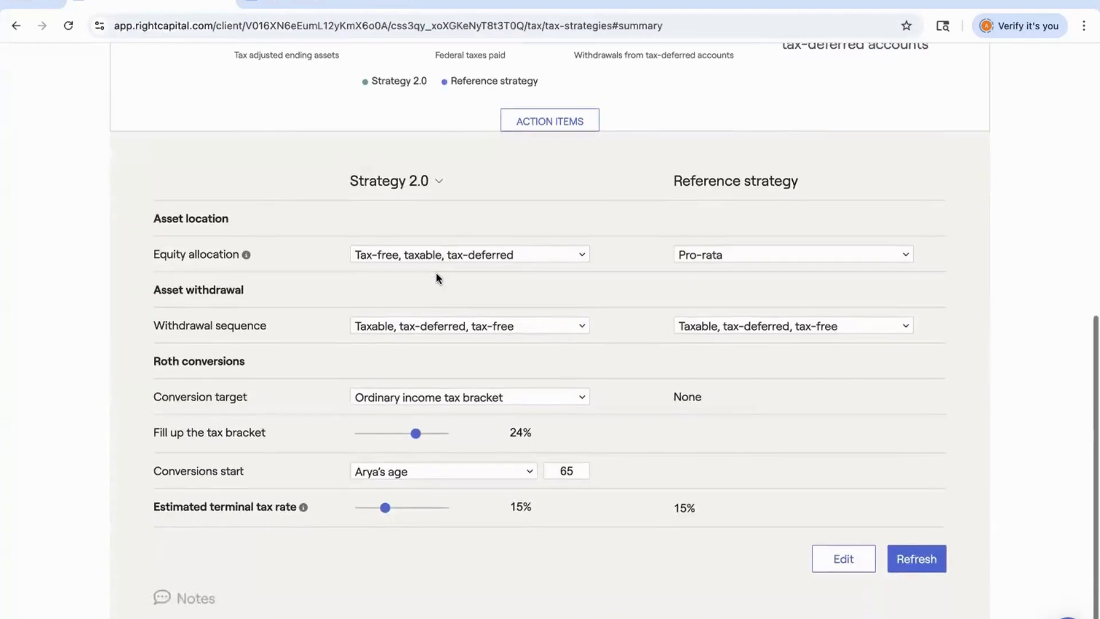
click(846, 559)
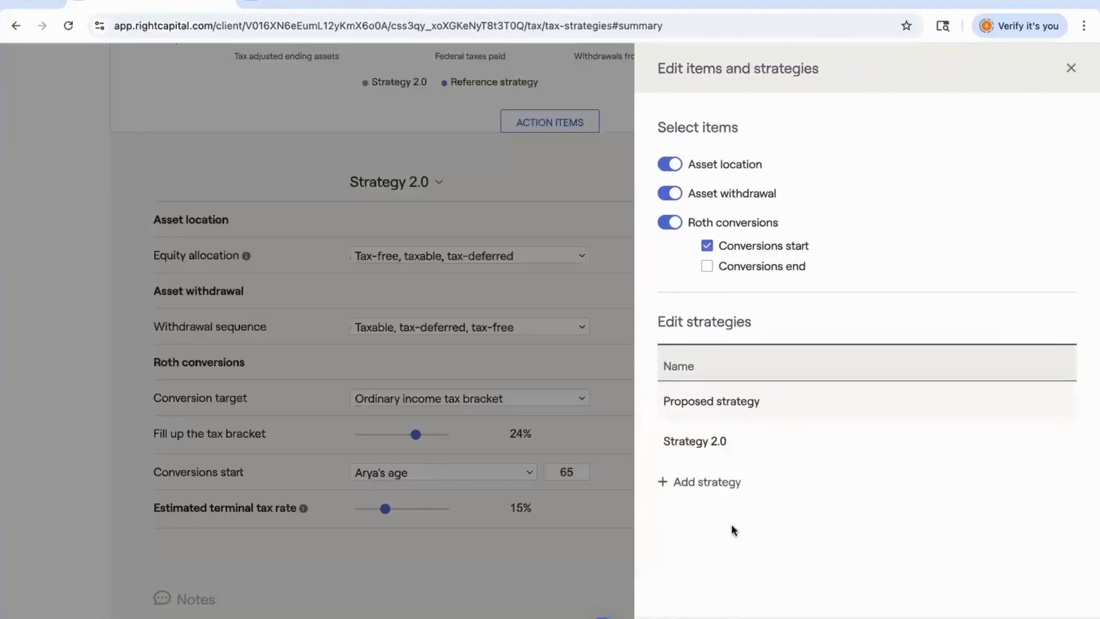
click(684, 481)
drag(785, 481, 638, 479)
text(No )
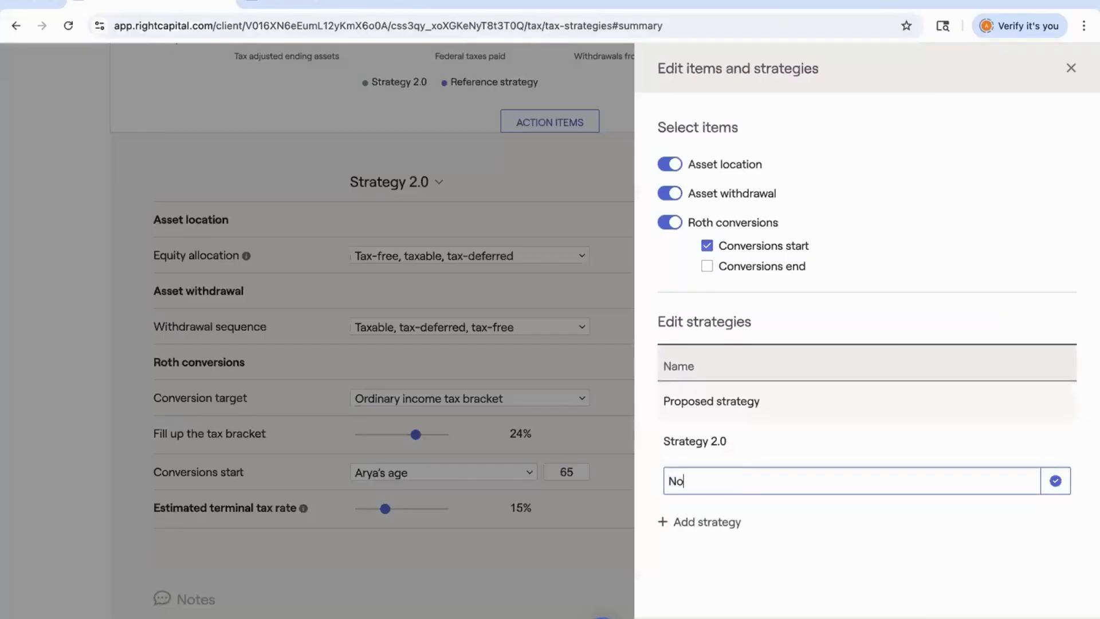
text(IRMAA)
click(1056, 483)
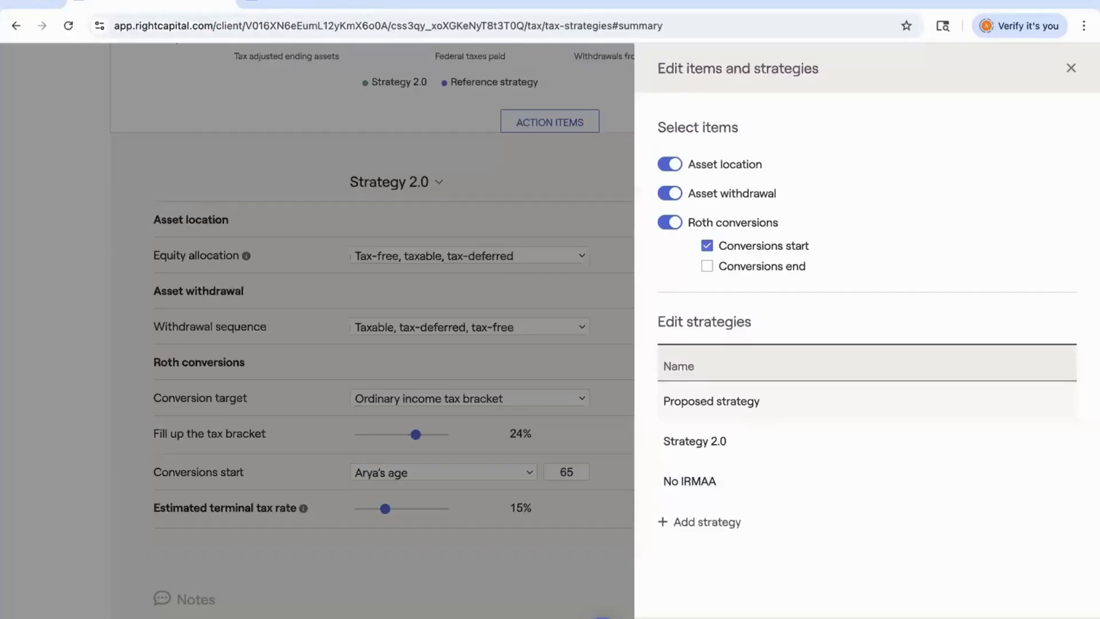
key(Escape)
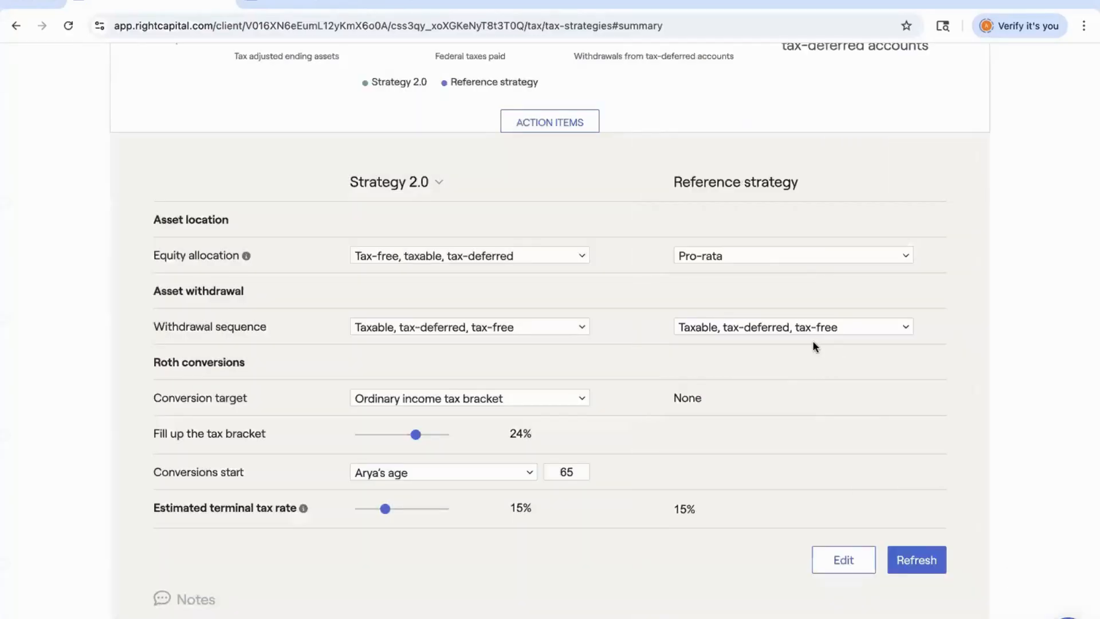
Select the No IRMAA strategy and edit its items to drop Asset location and include Conversions start.
click(380, 181)
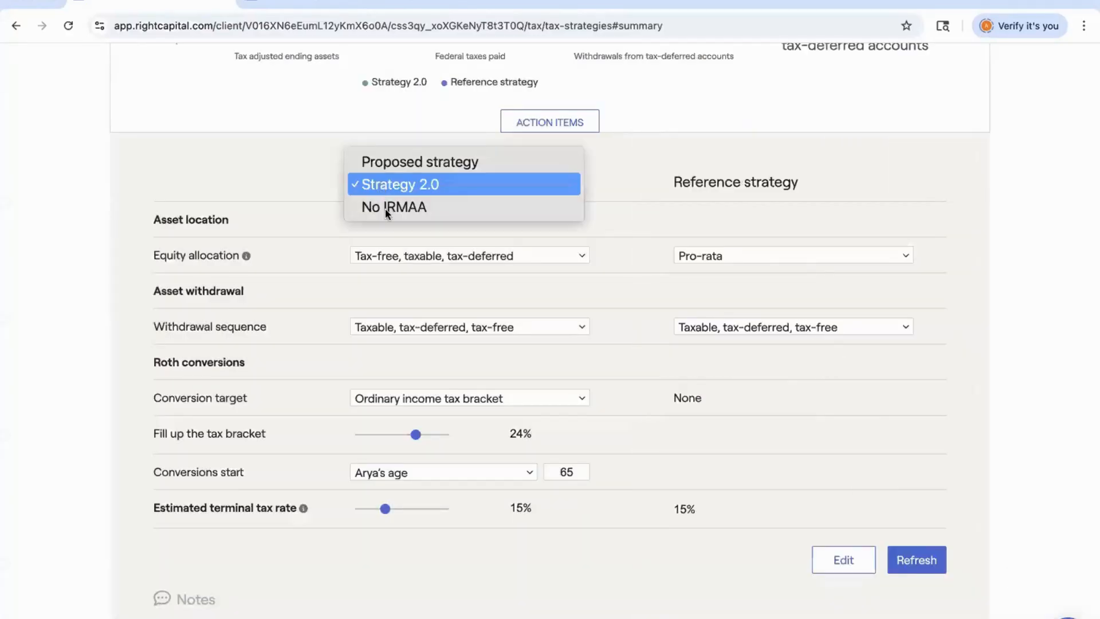
click(385, 210)
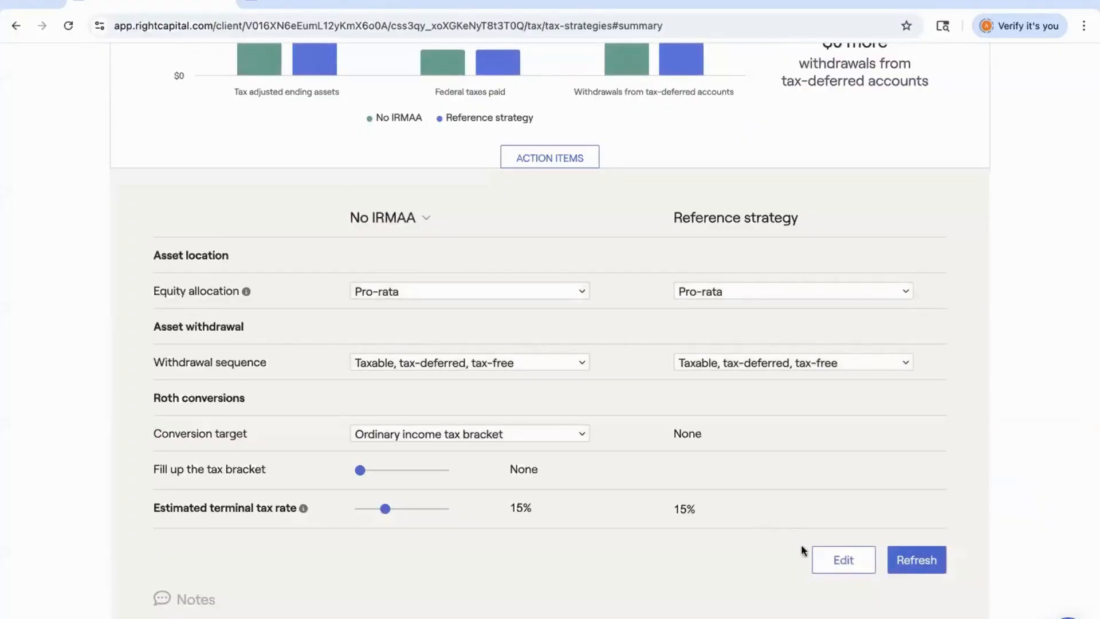
click(834, 560)
click(671, 166)
click(707, 247)
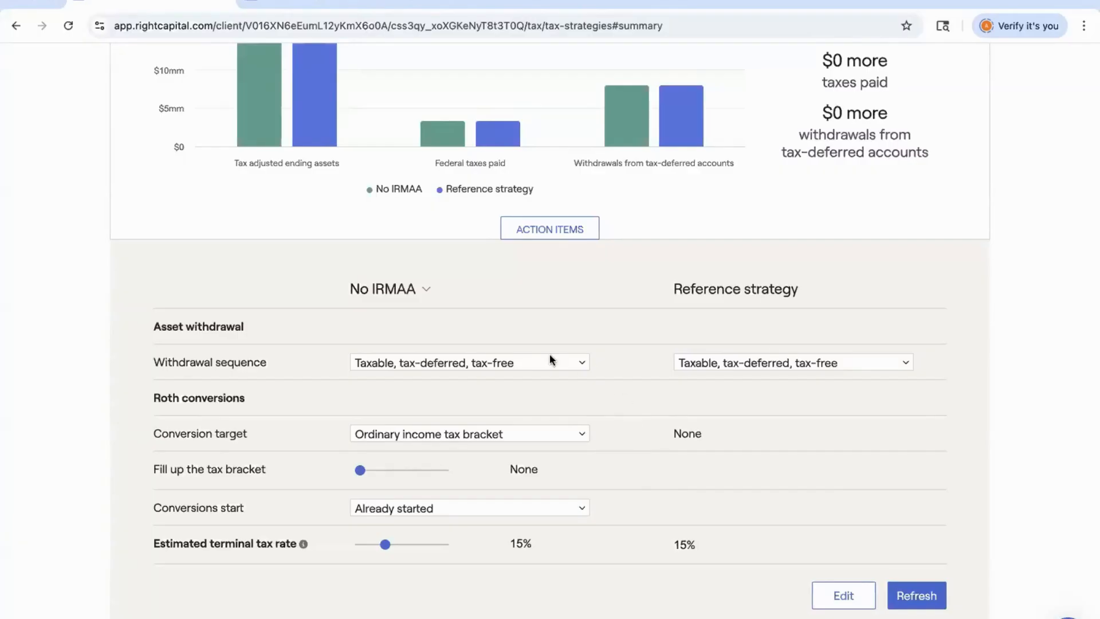
Set the conversion target to Medicare premium tax bracket, fill up to No IRMAA, and refresh the results.
click(369, 436)
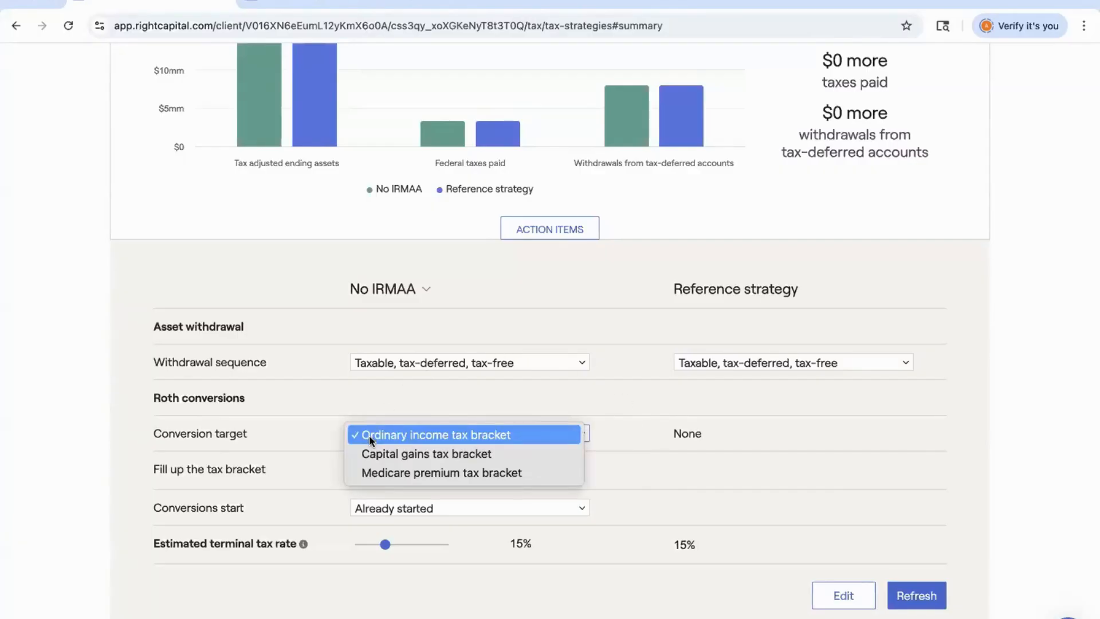
click(374, 471)
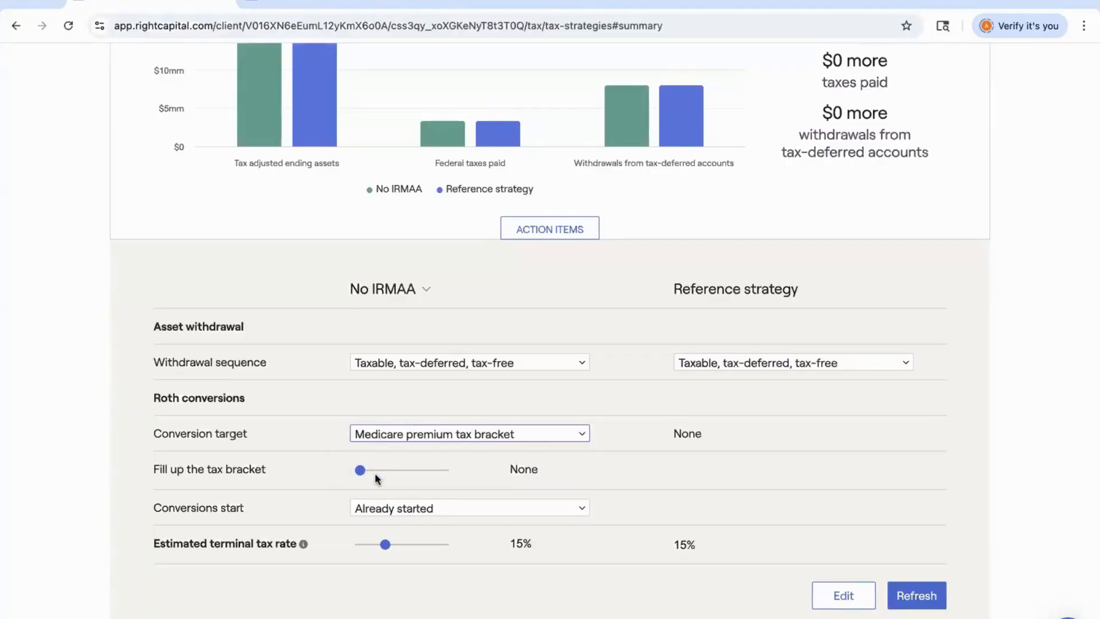
click(375, 470)
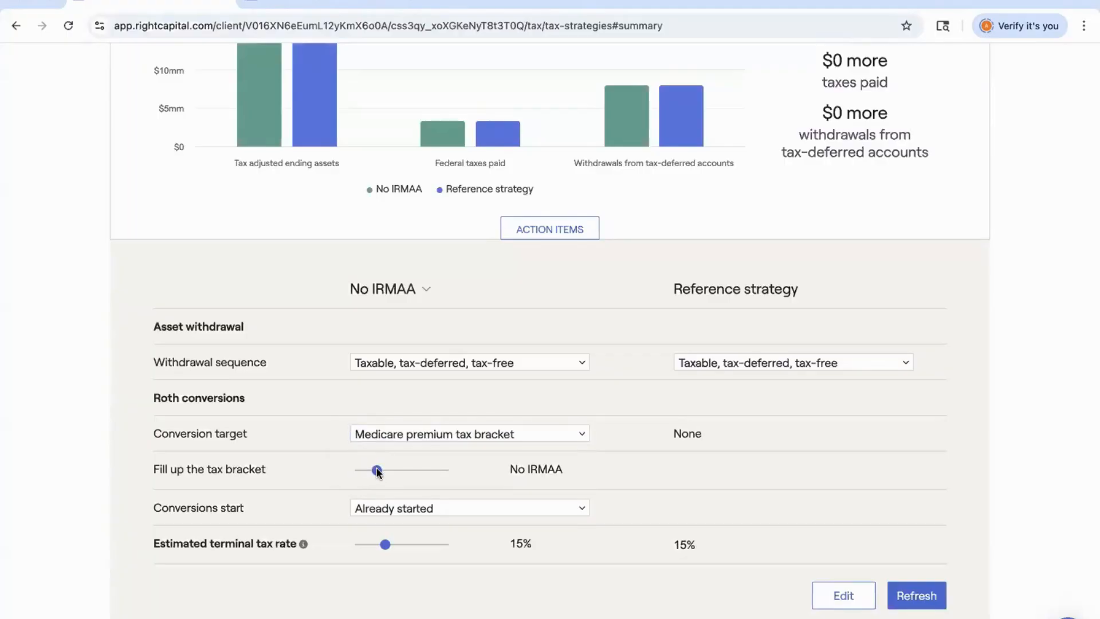
click(918, 600)
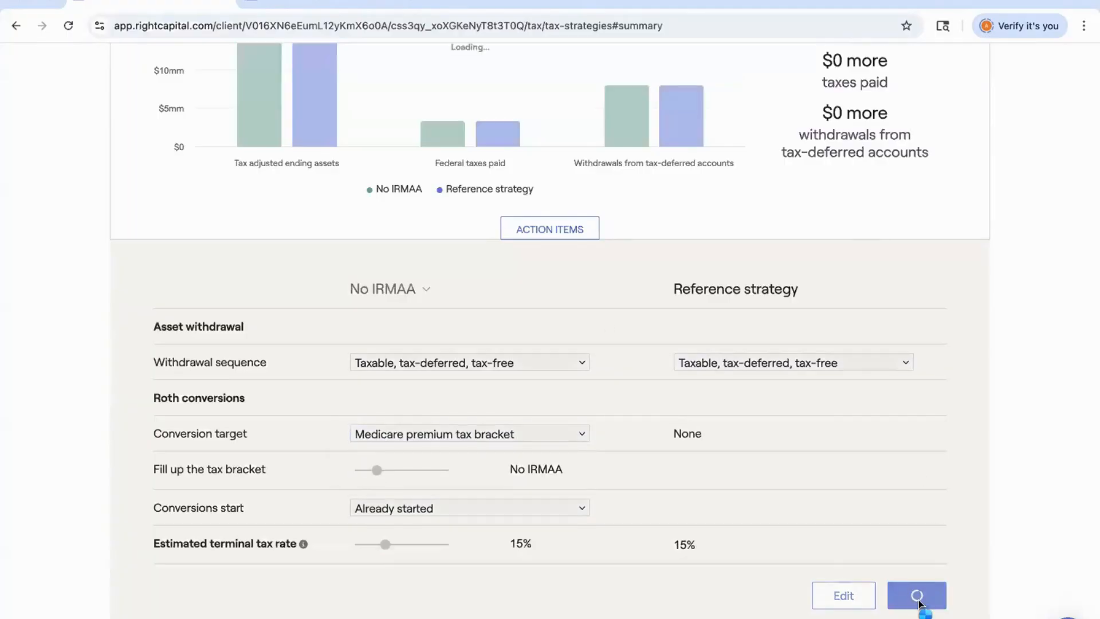
Solve for the top Roth conversion strategies on the Strategies view.
scroll(833, 395, up, 3)
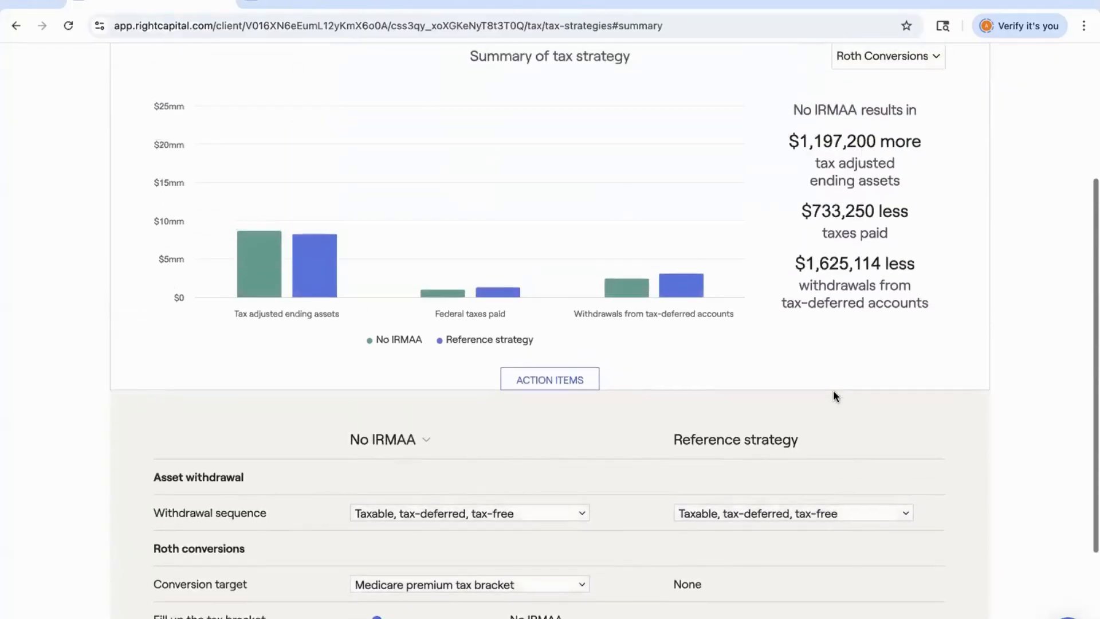
scroll(834, 395, up, 1)
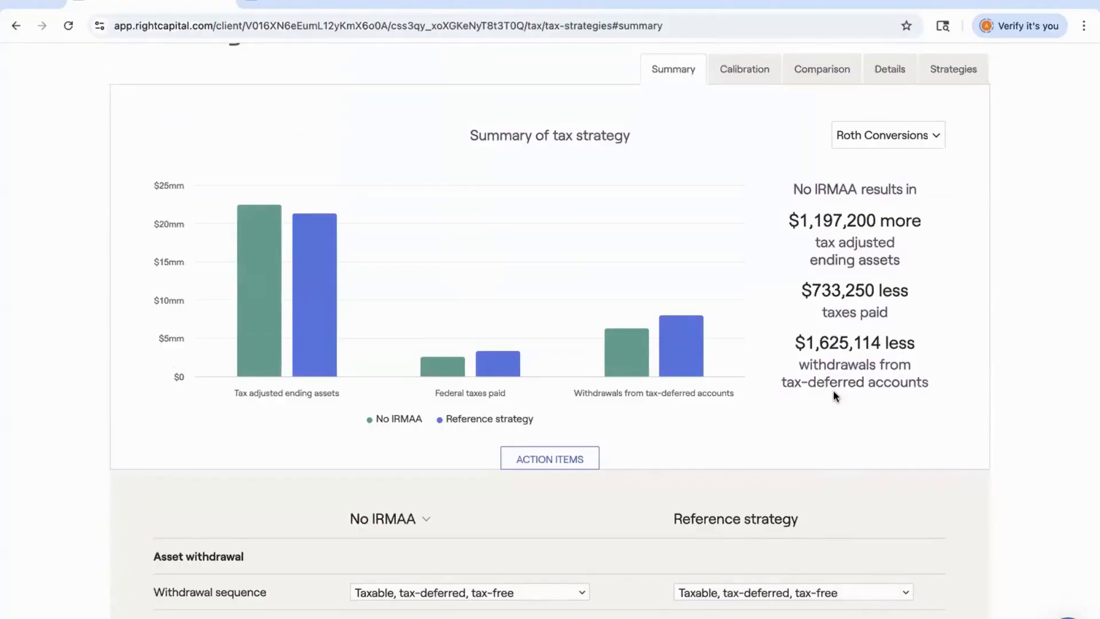
click(959, 71)
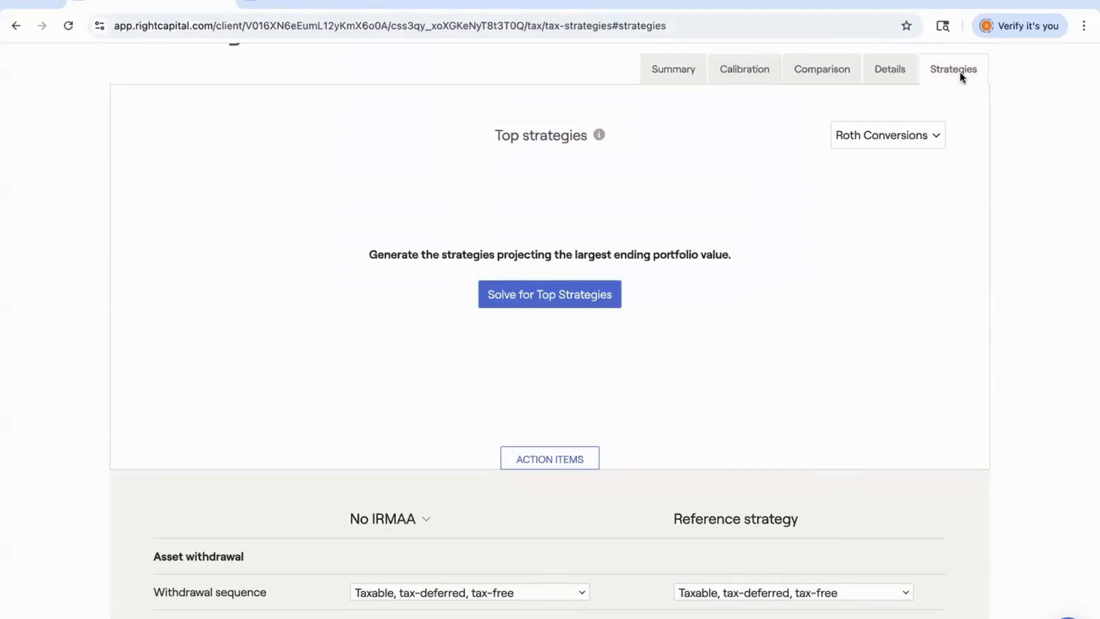
click(537, 296)
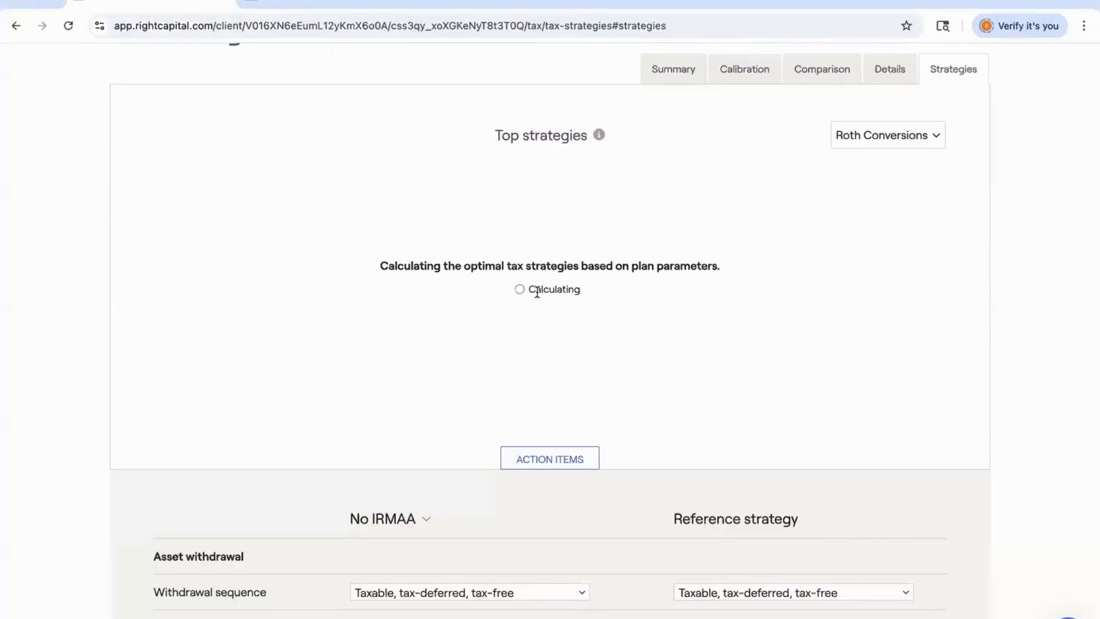
Review the top strategies list and go back to the tax strategy summary.
scroll(537, 291, down, 3)
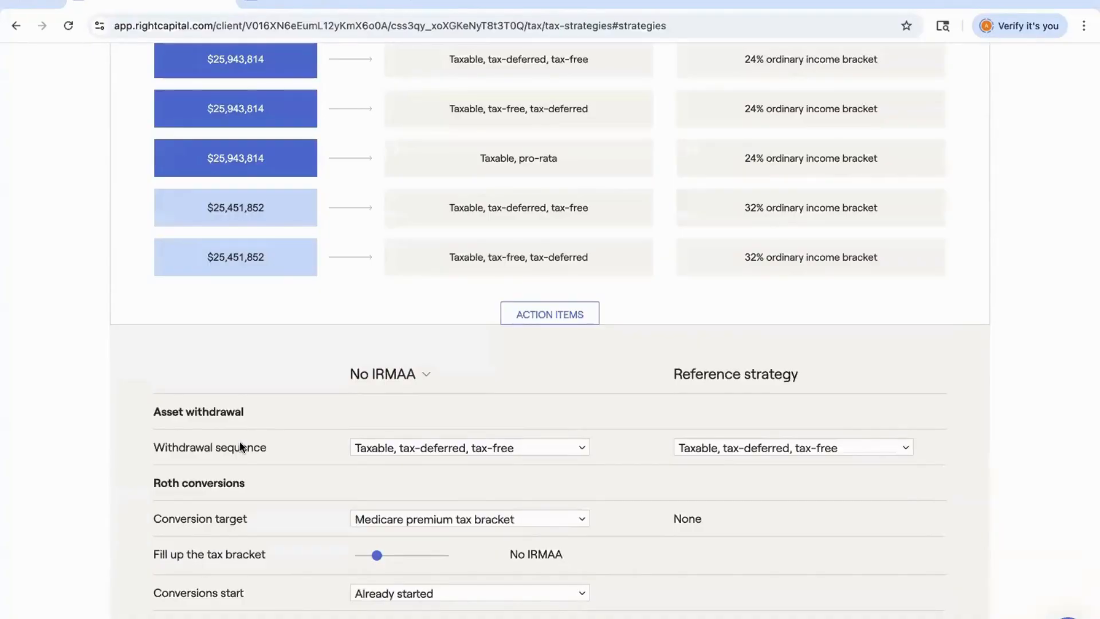
scroll(241, 445, up, 4)
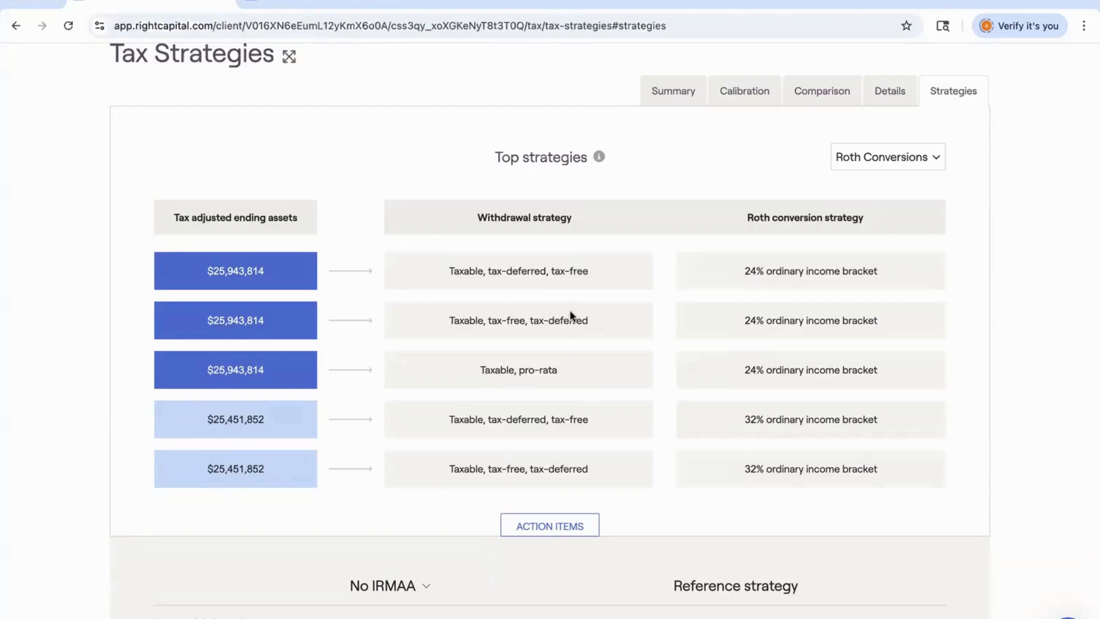
scroll(570, 313, down, 2)
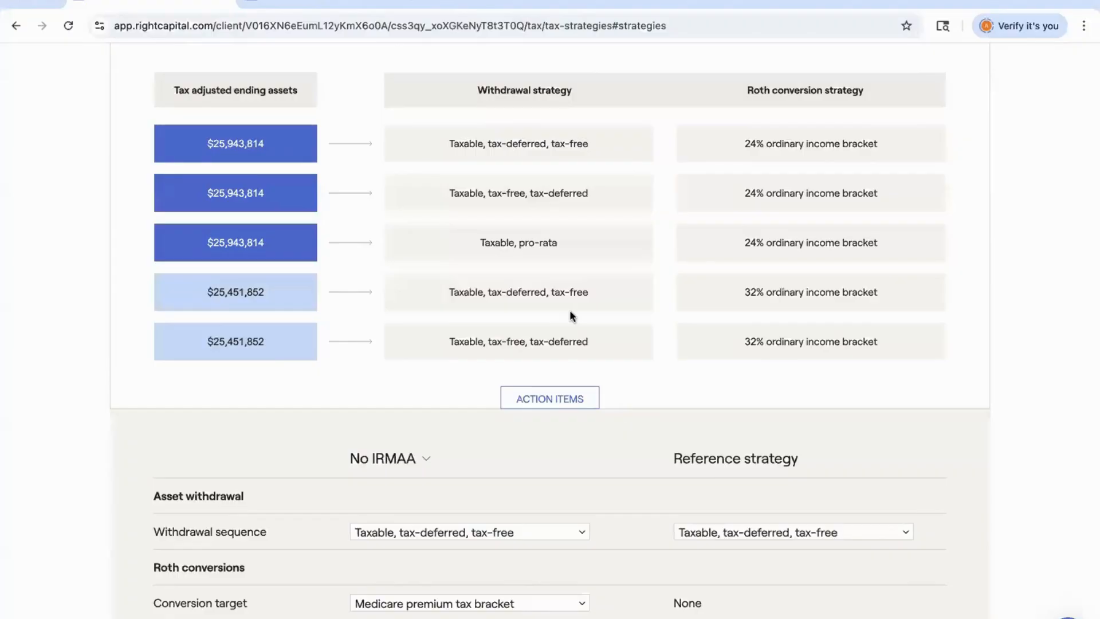
scroll(570, 314, up, 3)
click(677, 189)
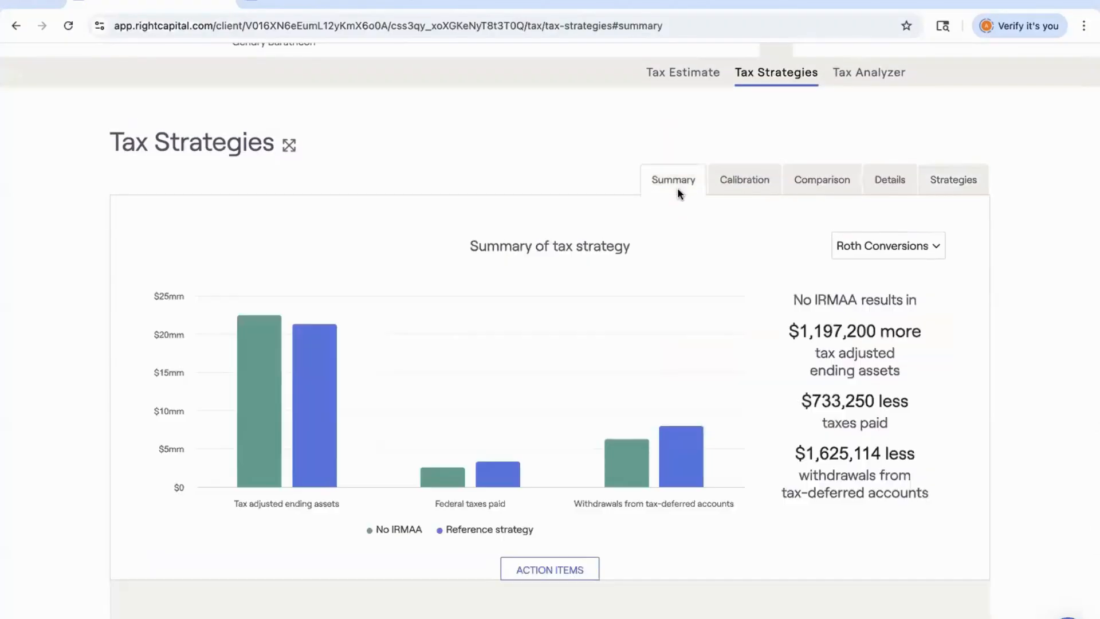
scroll(677, 189, up, 1)
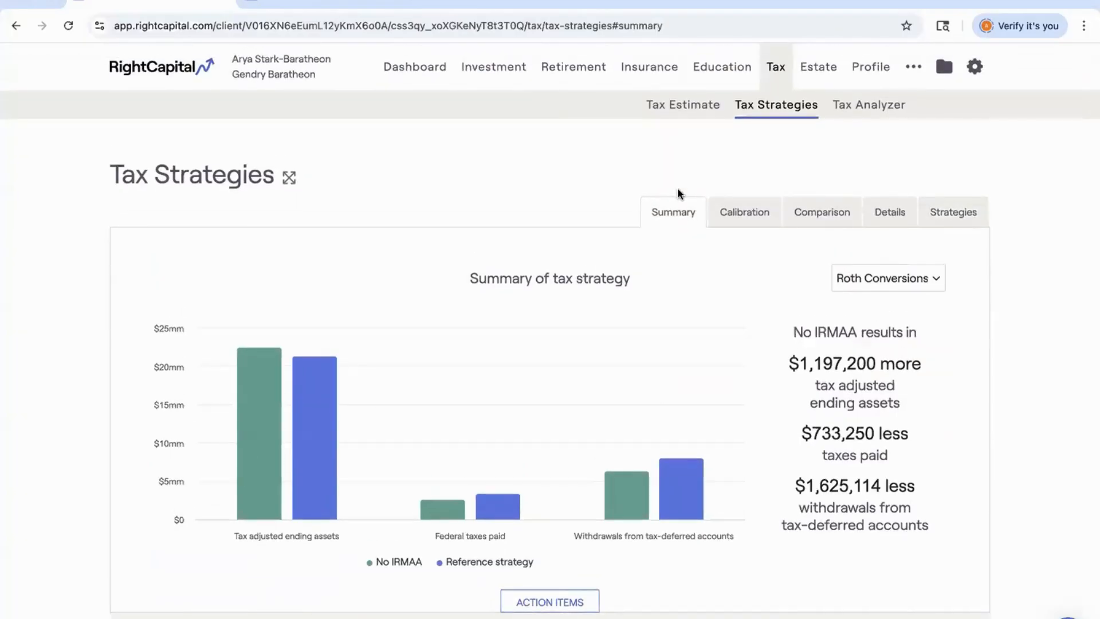
Open the retirement analysis, bring up the plan list, and copy the Roth Conversions plan.
click(562, 76)
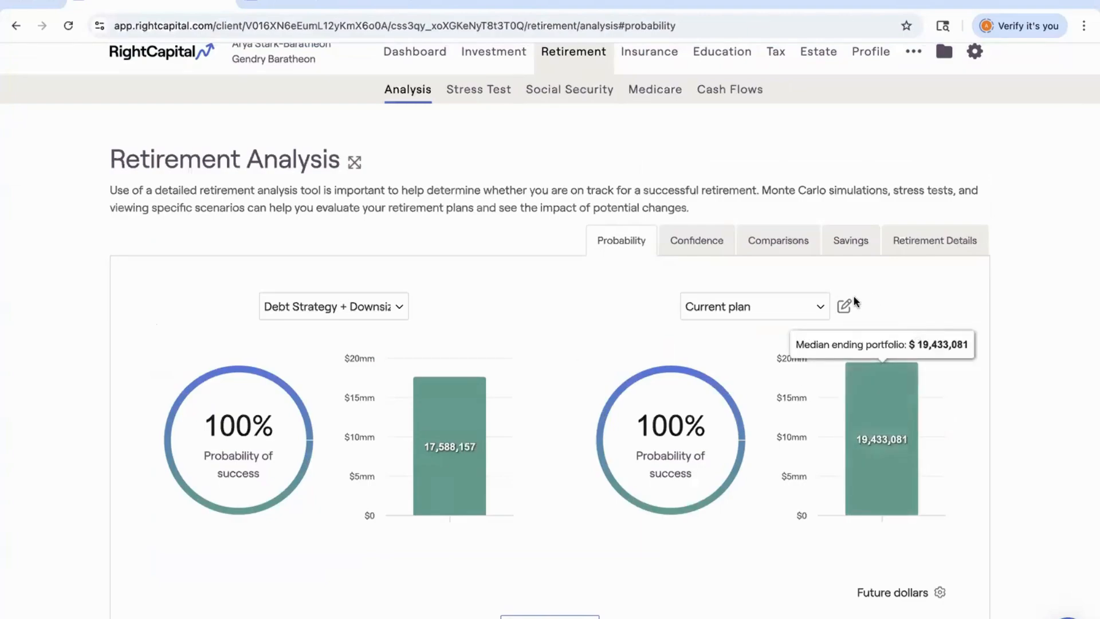
click(844, 306)
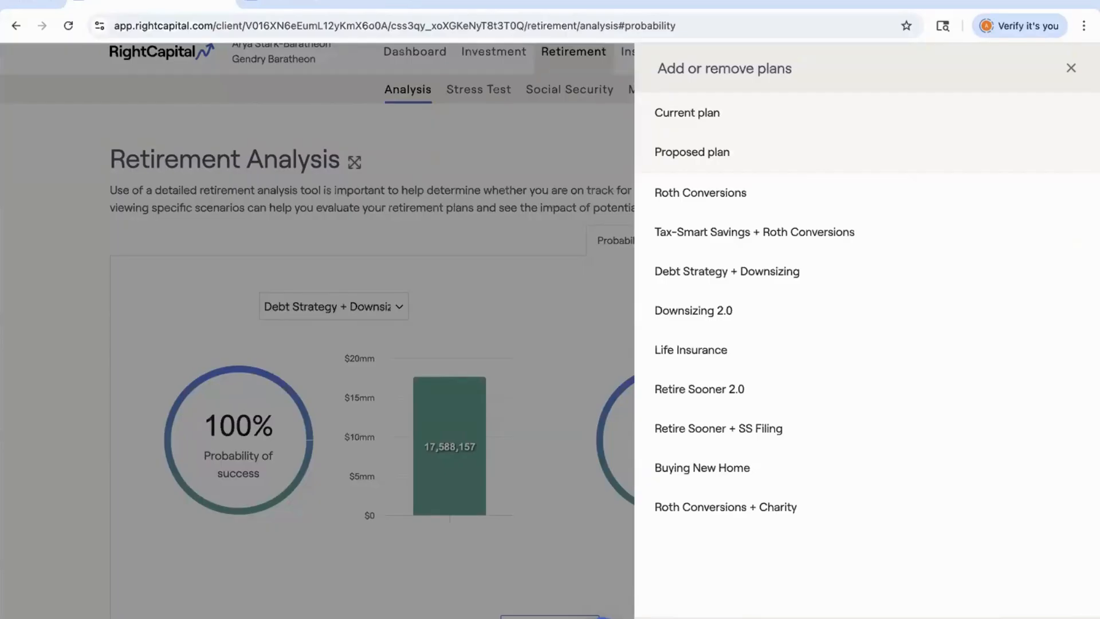
mouse_move(800, 195)
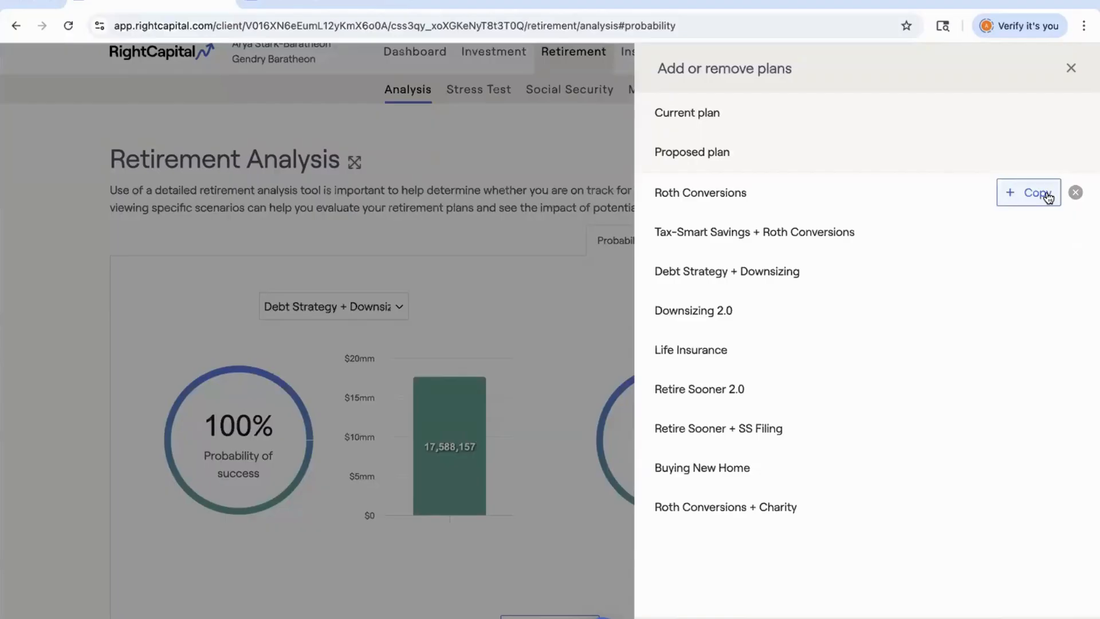
click(1048, 196)
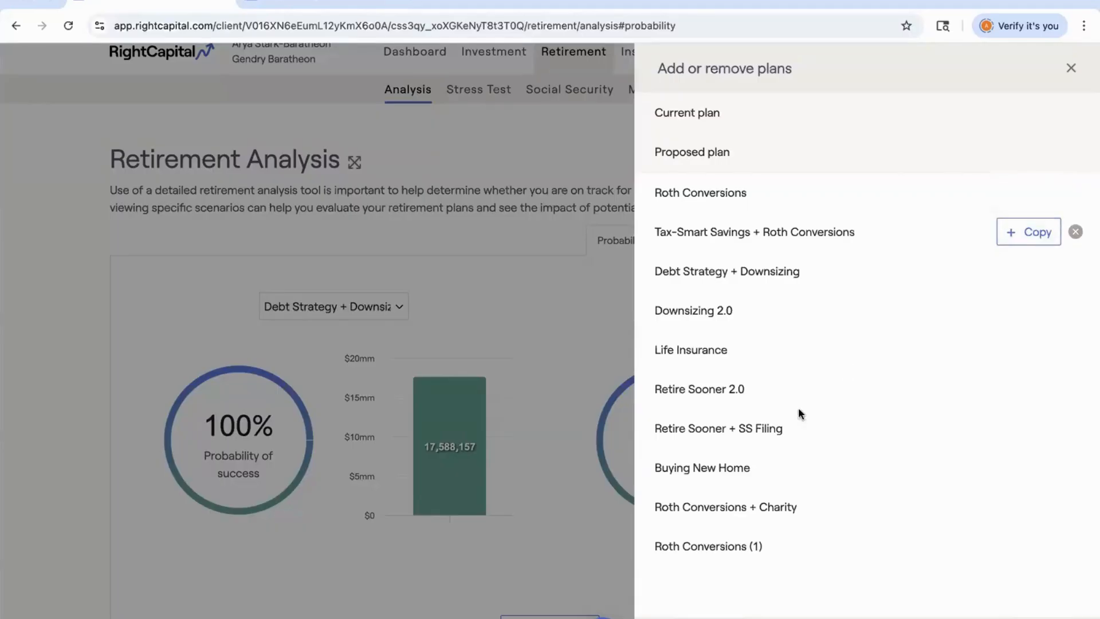
Rename the copied plan to Roth Conversions 2.0 and close the plan list.
click(769, 545)
drag(770, 546, 756, 547)
text(2.0)
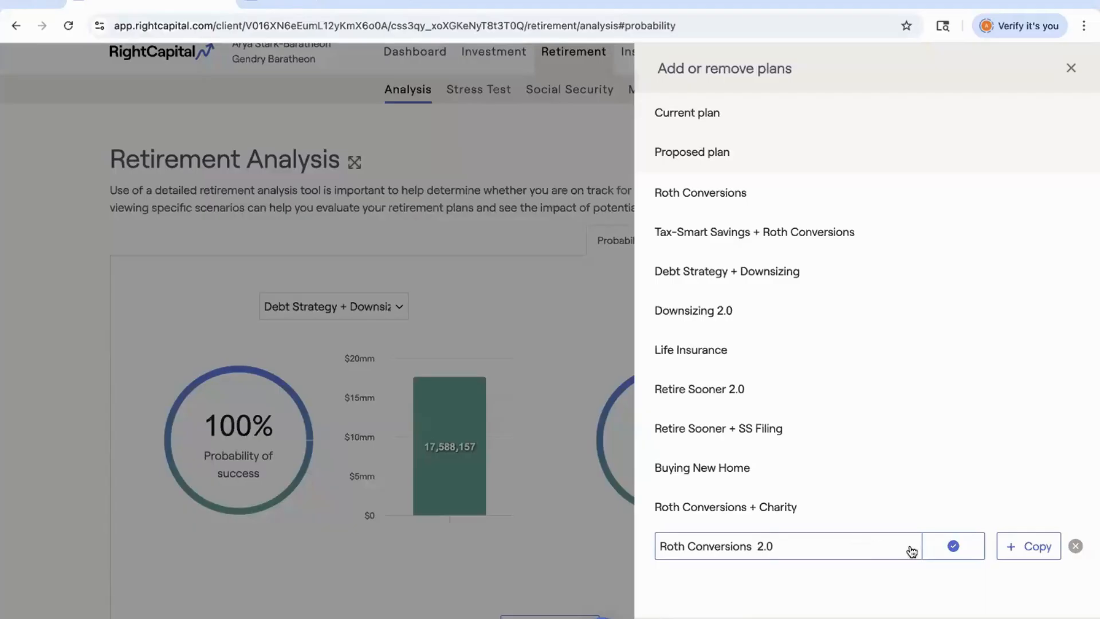
click(964, 555)
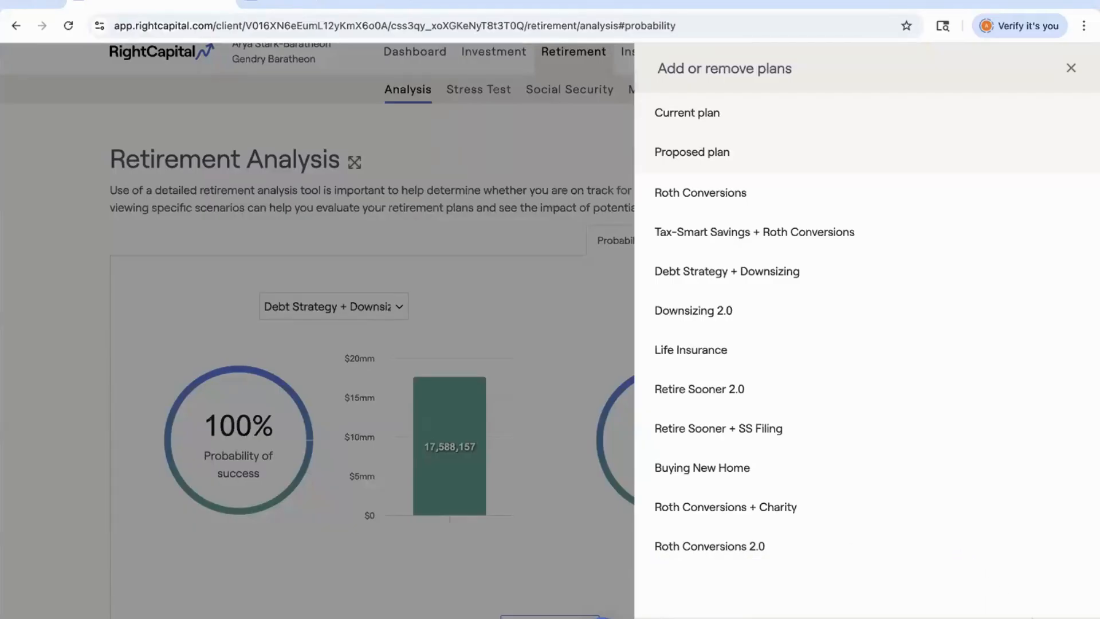
click(1068, 617)
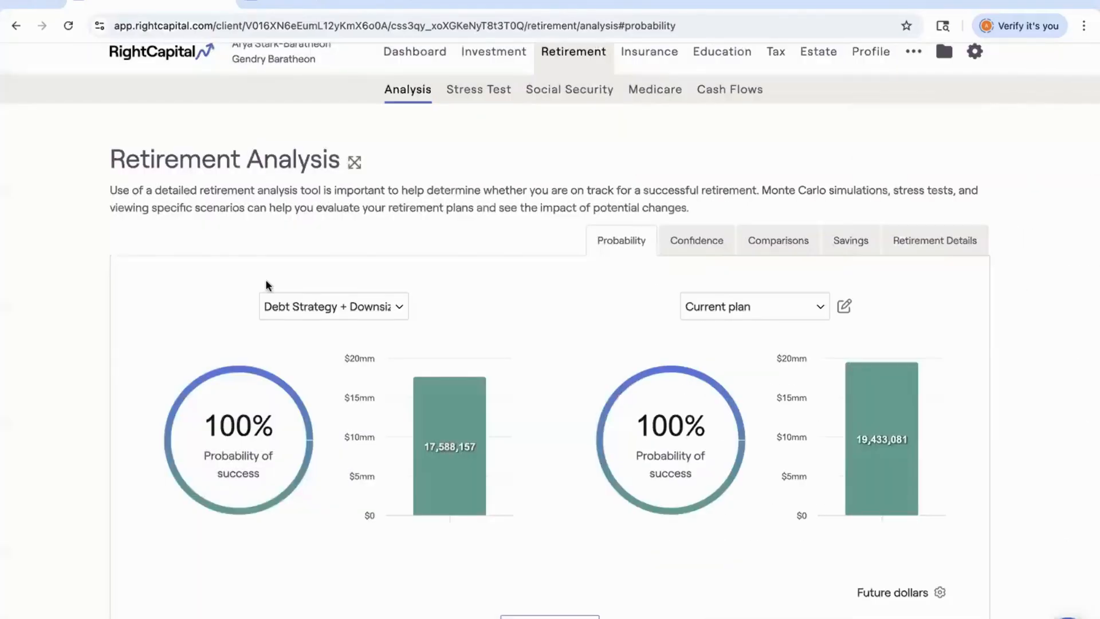
Show Roth Conversions 2.0 in the left comparison slot, set its tax strategy to No IRMAA, and save.
click(336, 310)
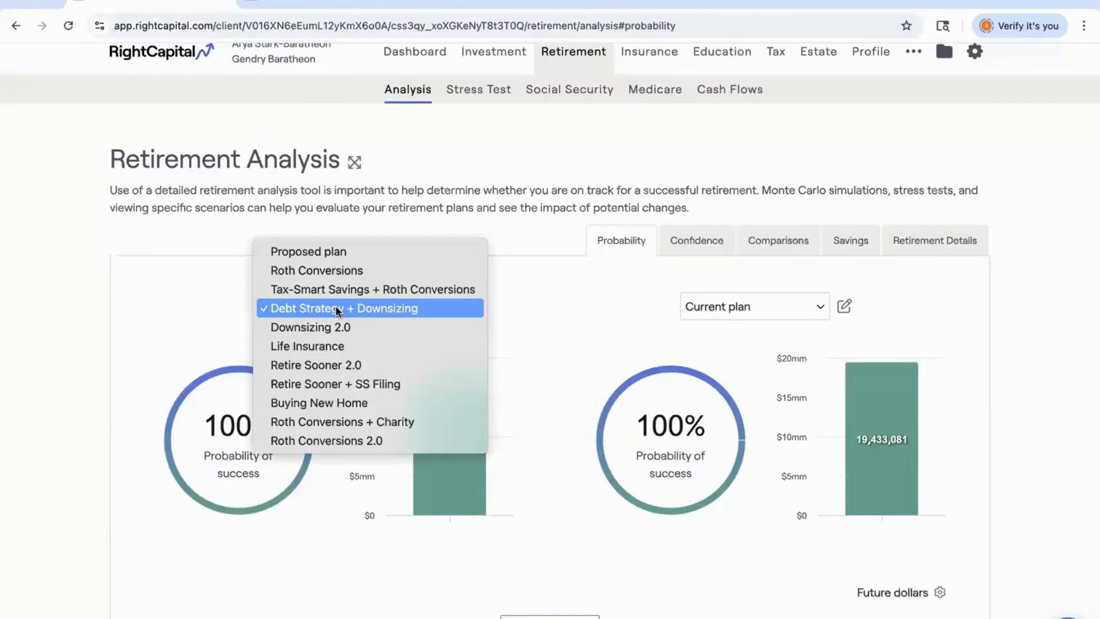
click(329, 441)
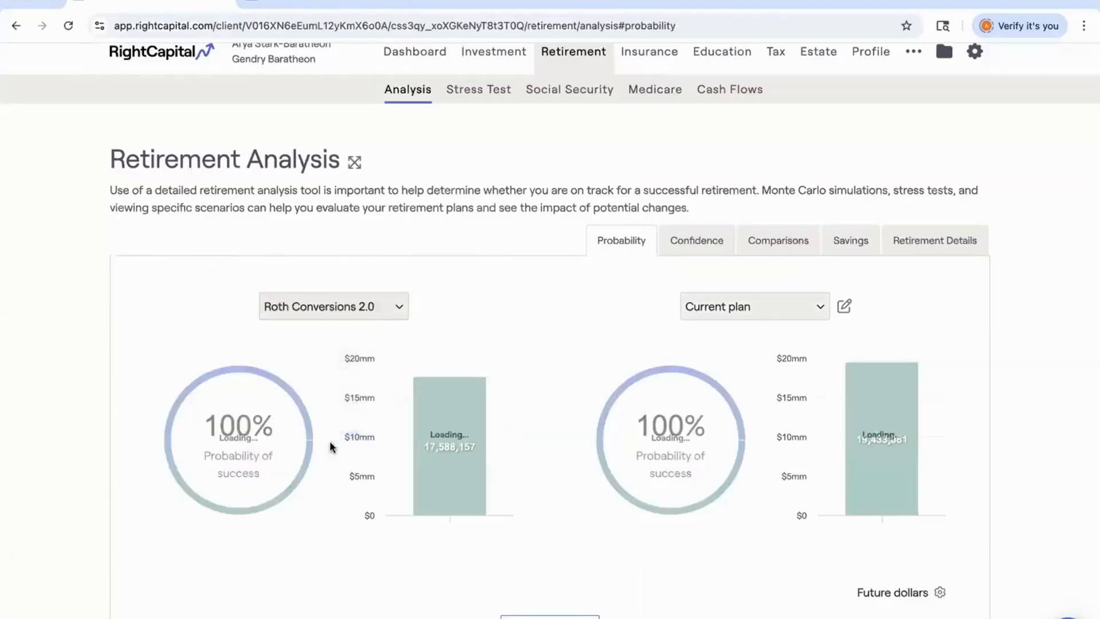
scroll(330, 446, down, 4)
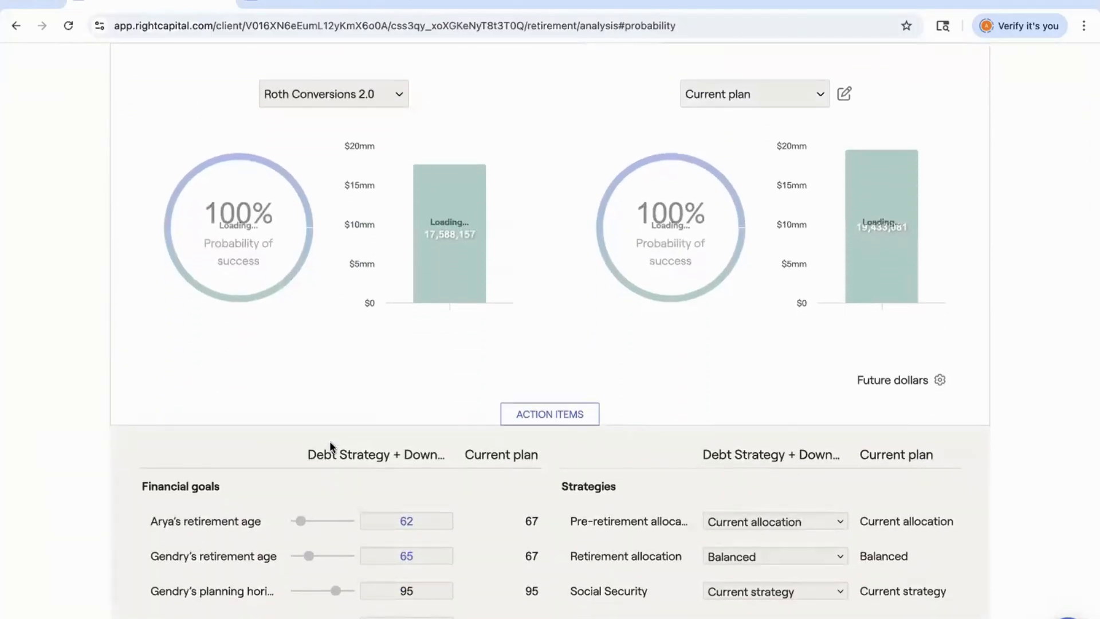
scroll(330, 446, down, 5)
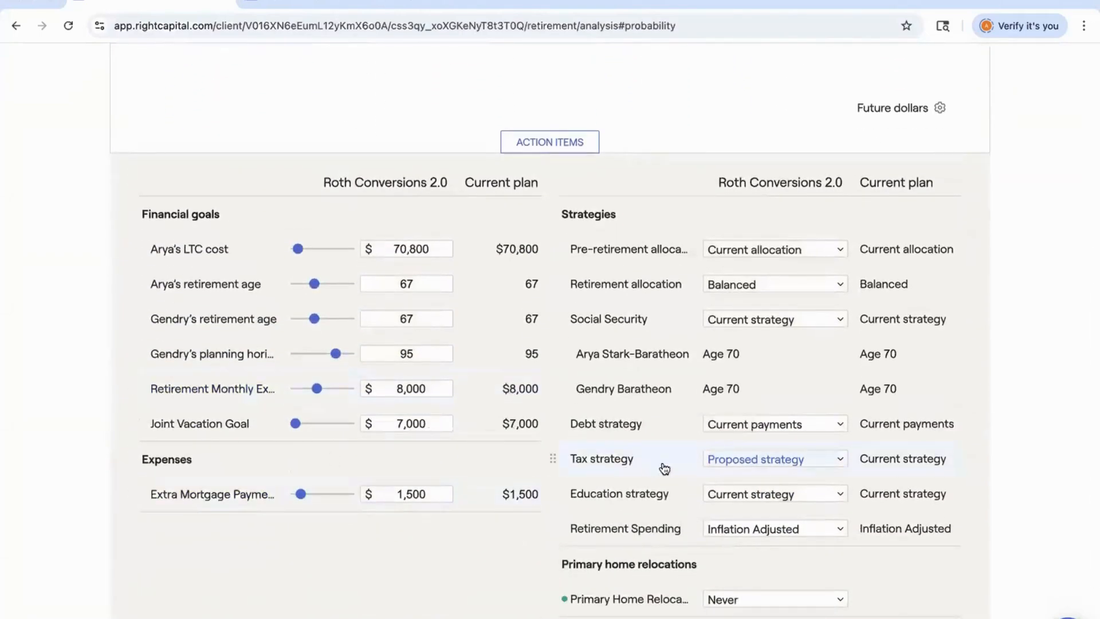
click(756, 459)
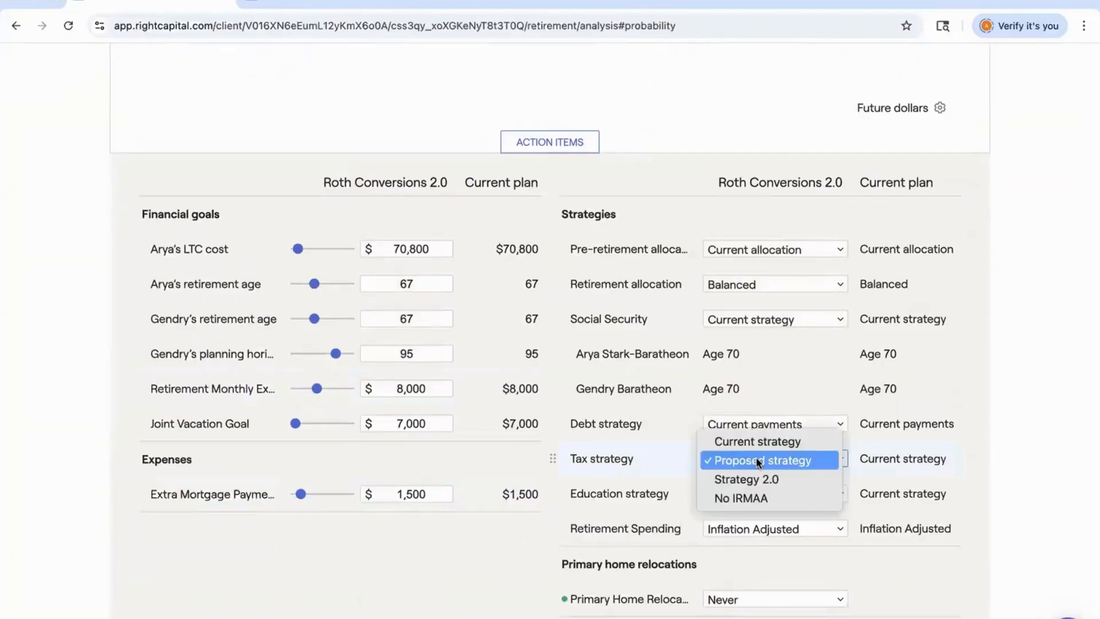
click(761, 498)
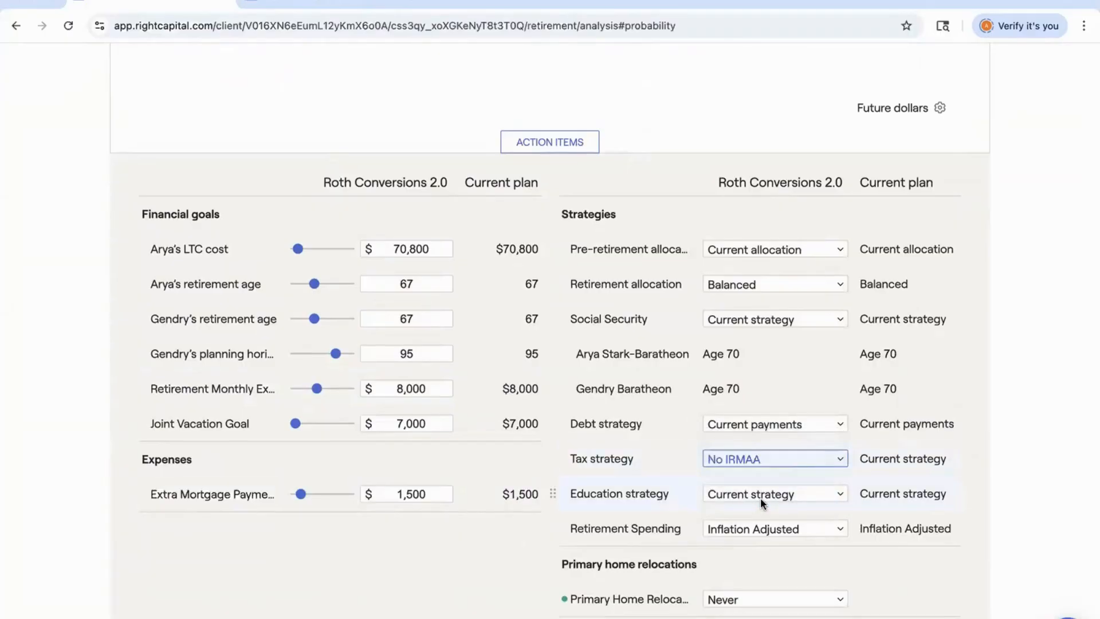
scroll(831, 515, down, 2)
click(924, 541)
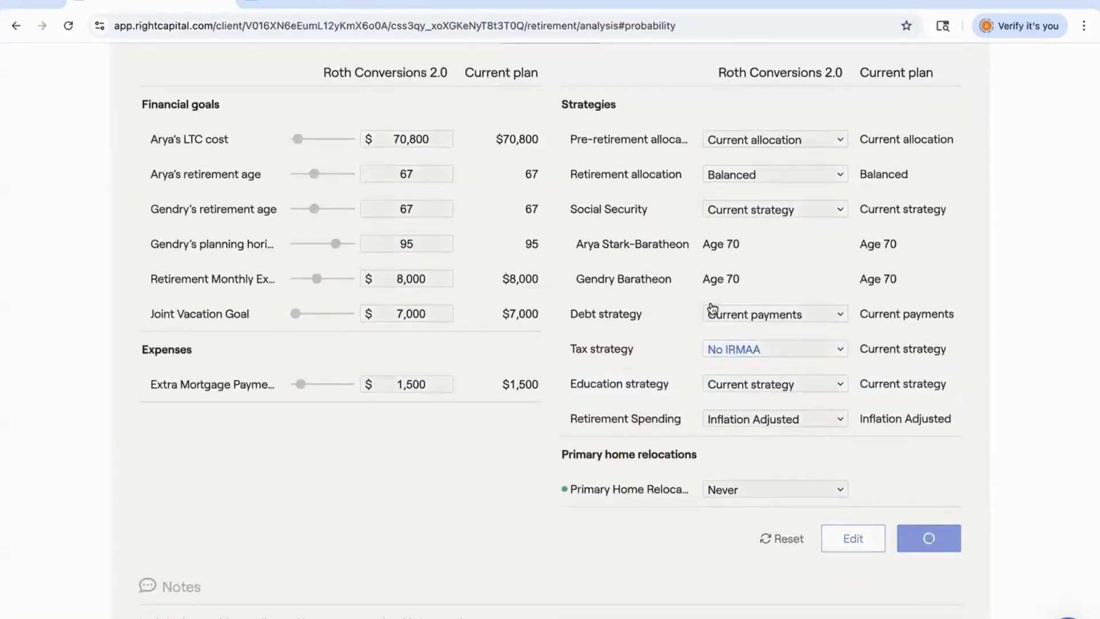
Switch the right comparison slot to the Roth Conversions plan.
scroll(648, 299, up, 2)
scroll(648, 298, up, 4)
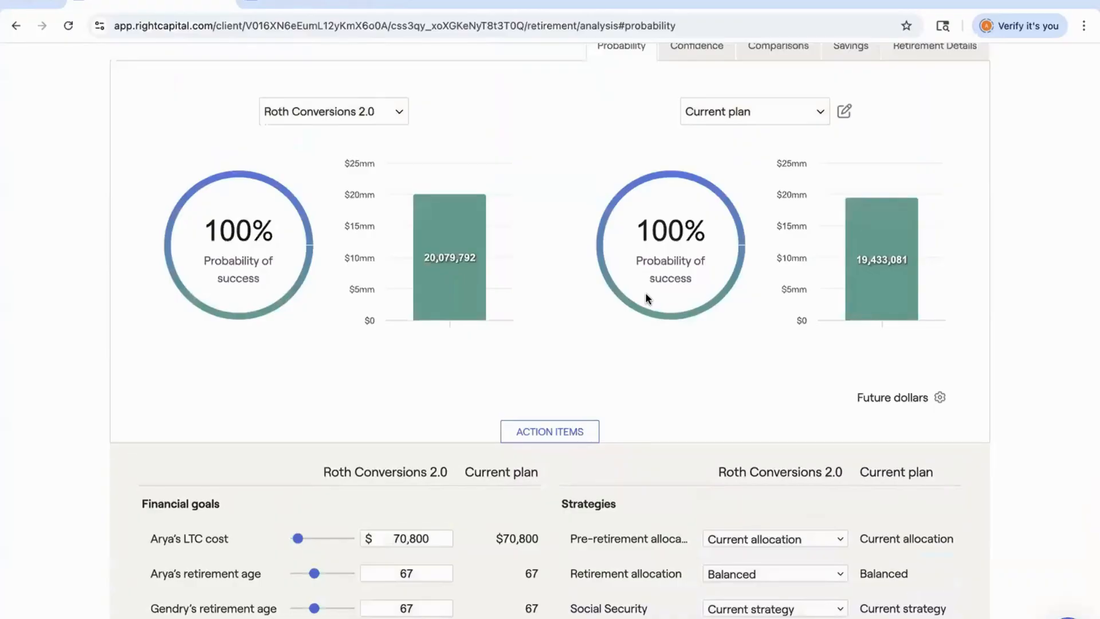
click(709, 112)
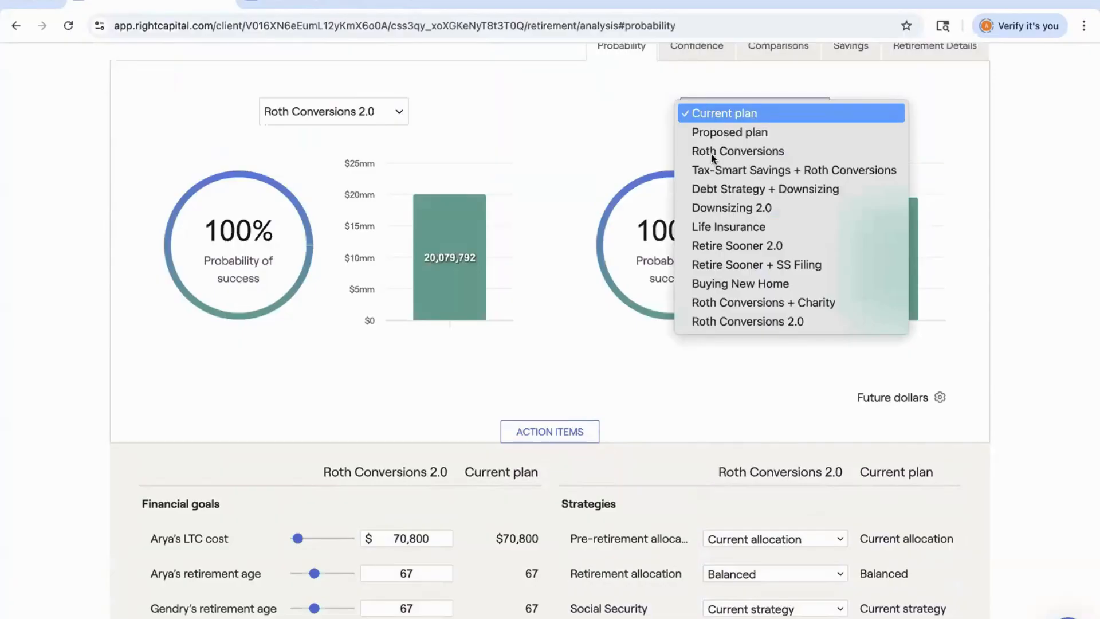
click(747, 151)
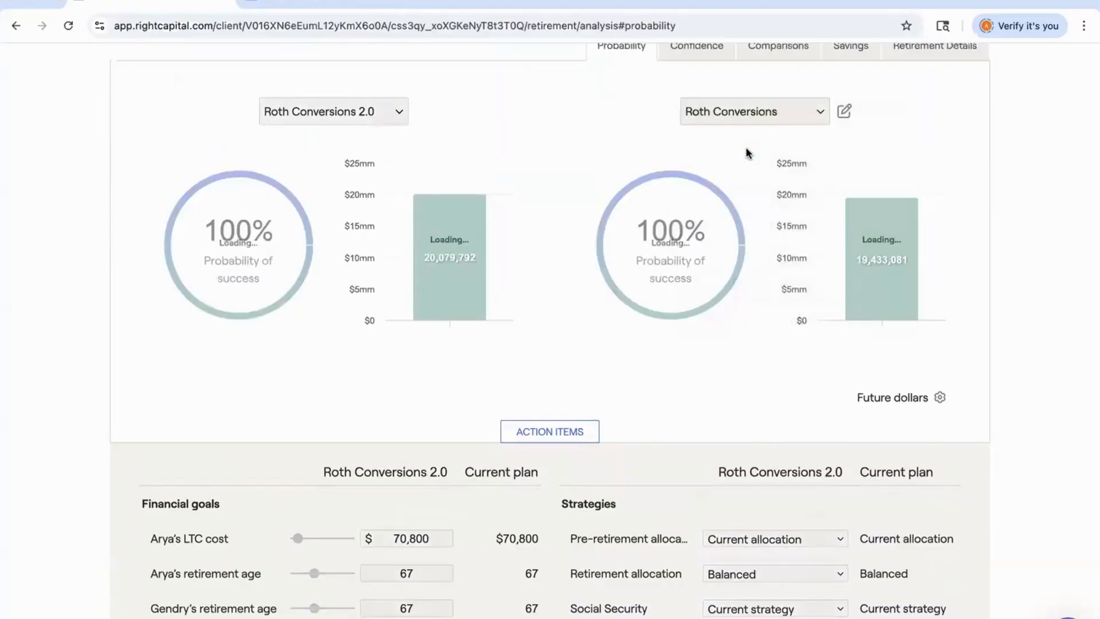